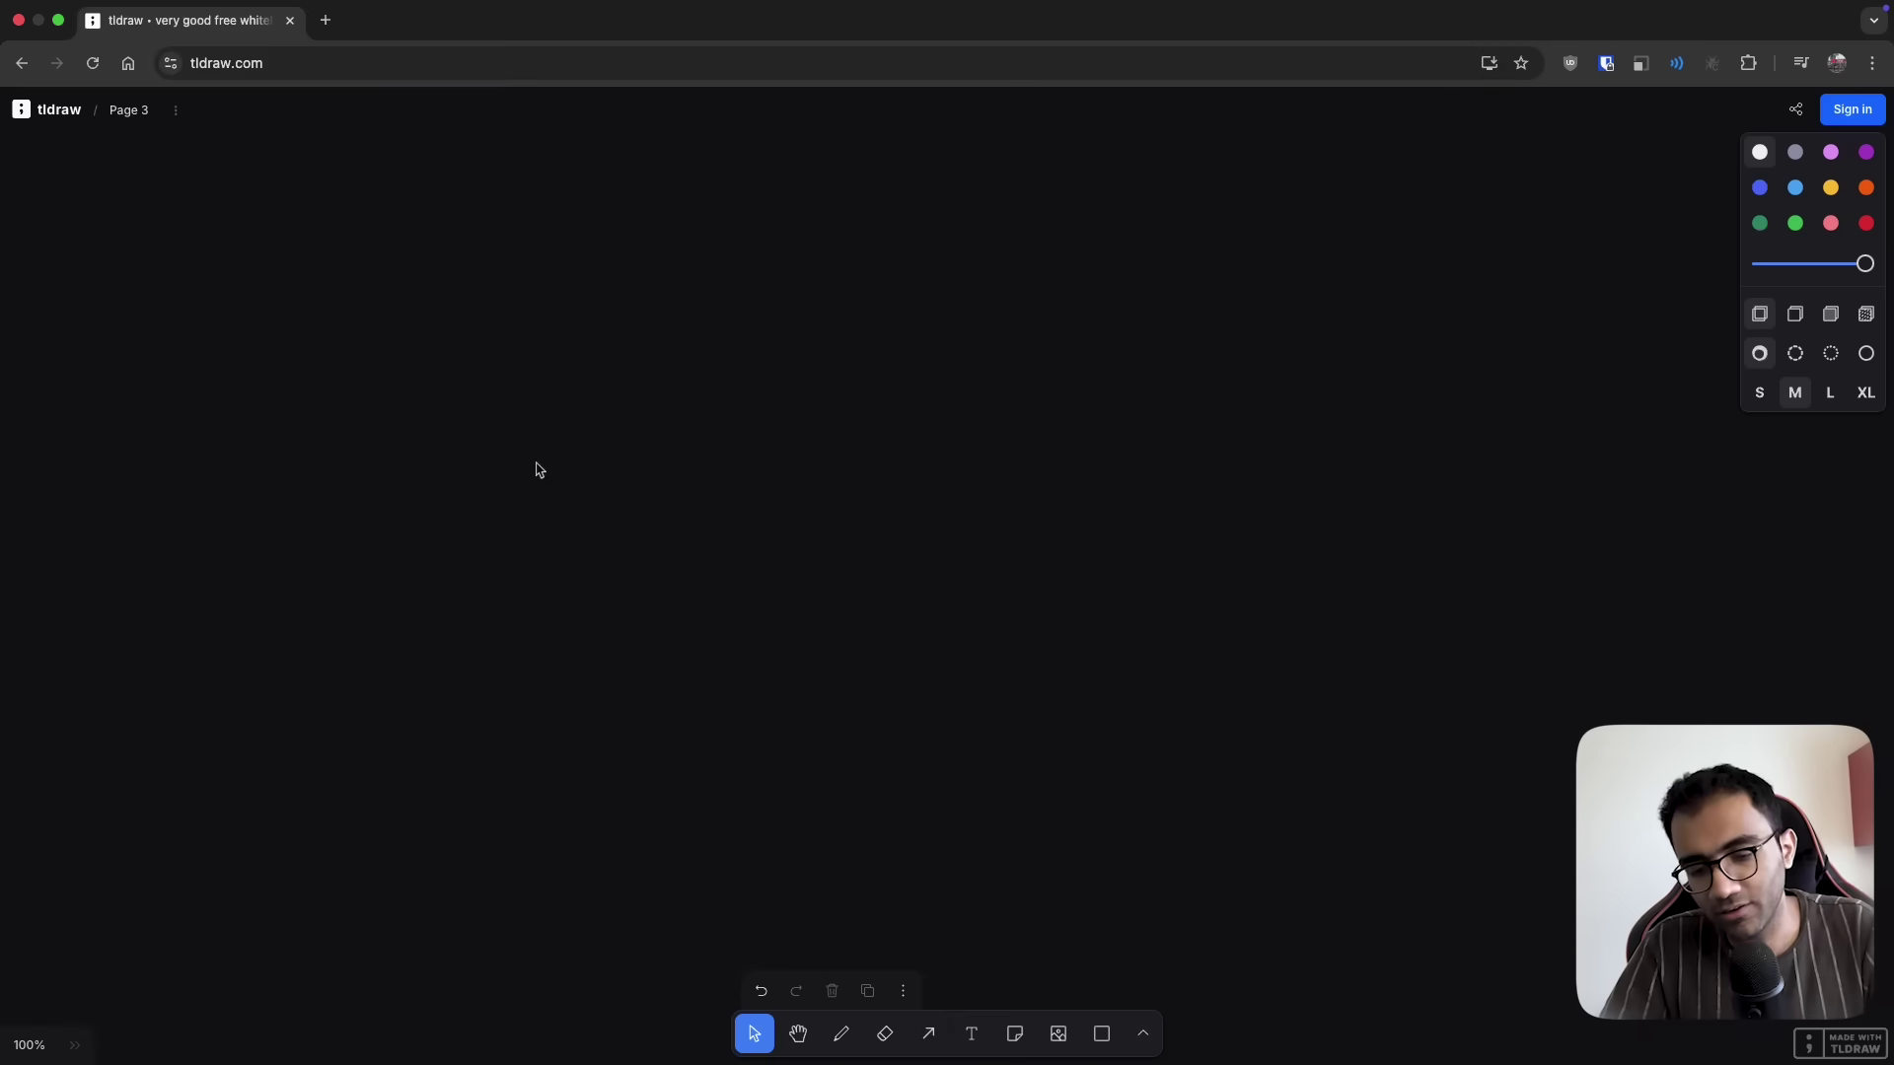
Add a text box near the top of the canvas reading 'WebSockets'
key("t")
left_click(451, 293)
type("Webso")
key("BackSpace")
key("BackSpace")
type("Sockets")
key("Escape")
Enlarge the WebSockets title about 2.5 times and move it to the right
left_click_drag(597, 310, 677, 415)
left_click(676, 415)
scroll(651, 424, "right", 2)
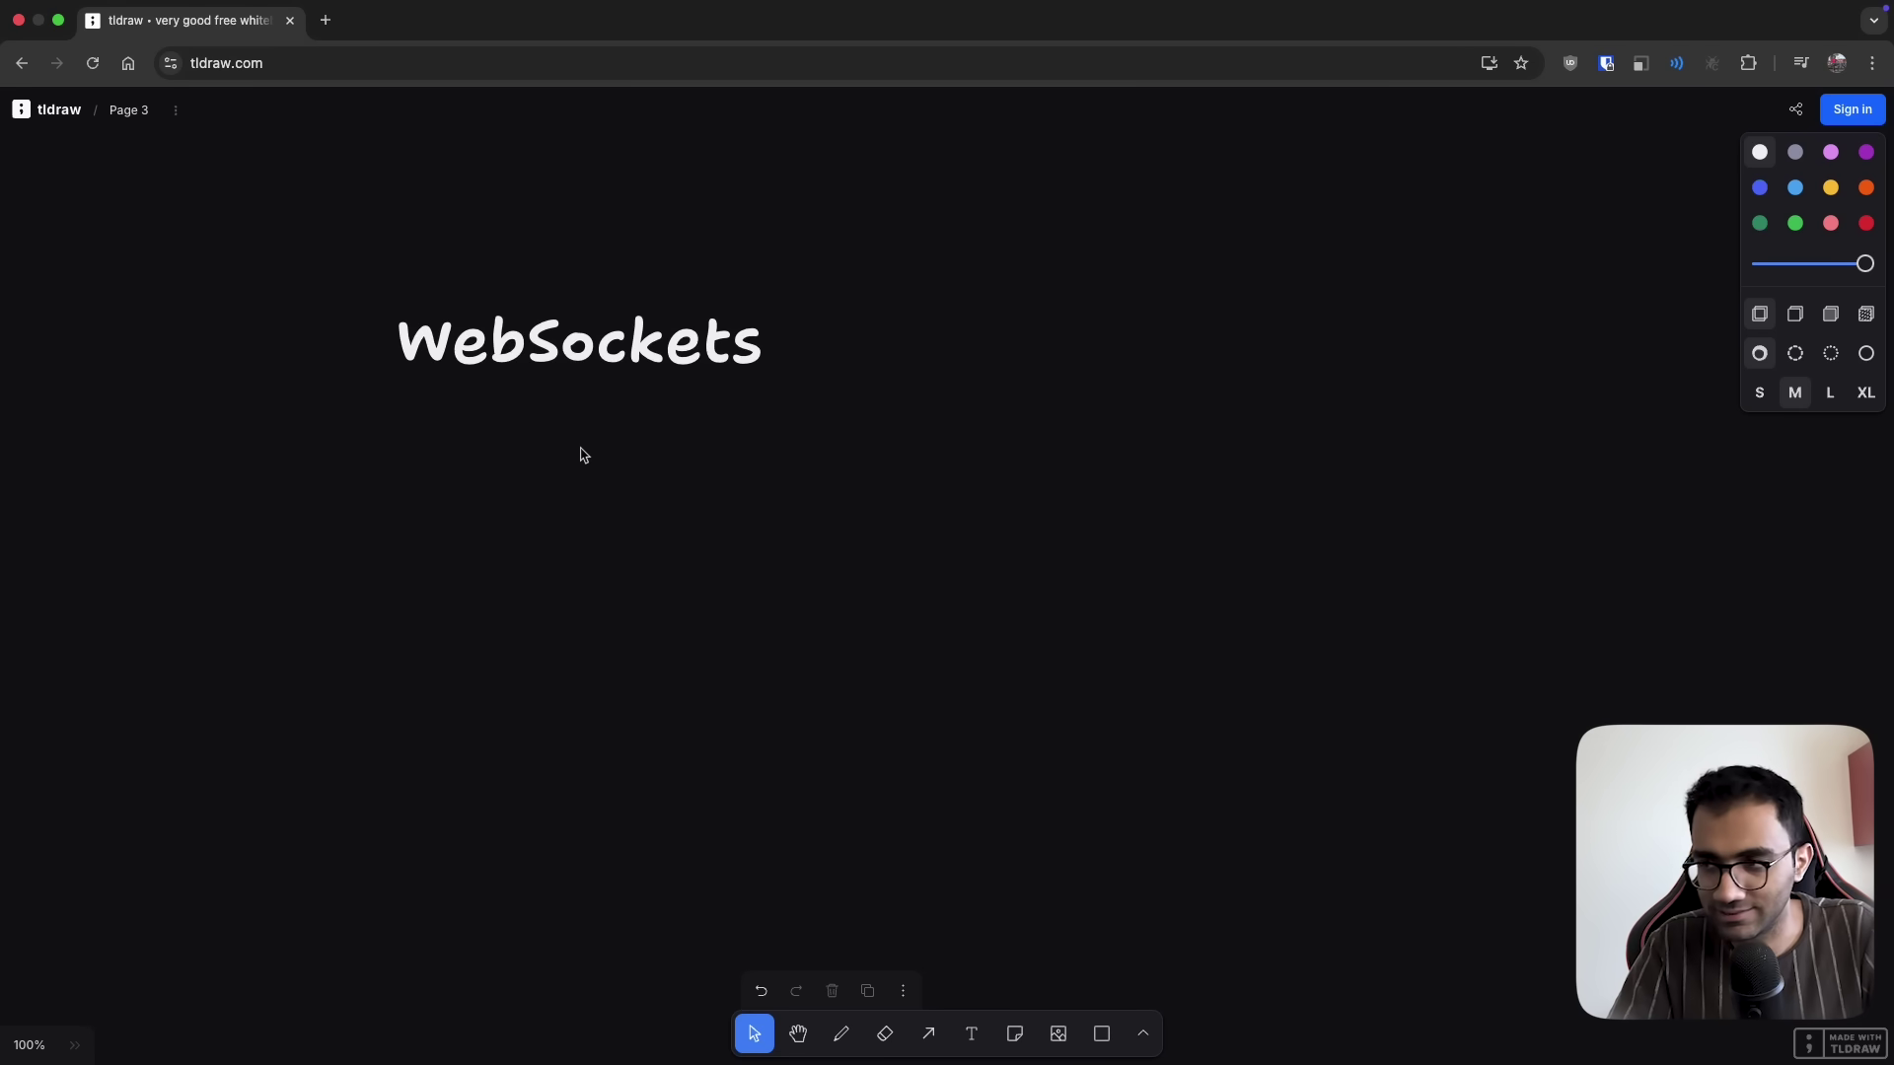
left_click(493, 375)
left_click(423, 470)
left_click_drag(472, 391, 604, 388)
left_click(524, 474)
Add 'Bi-directional communication system built on top of TCP and works on browsers' below the title
key("t")
left_click(494, 448)
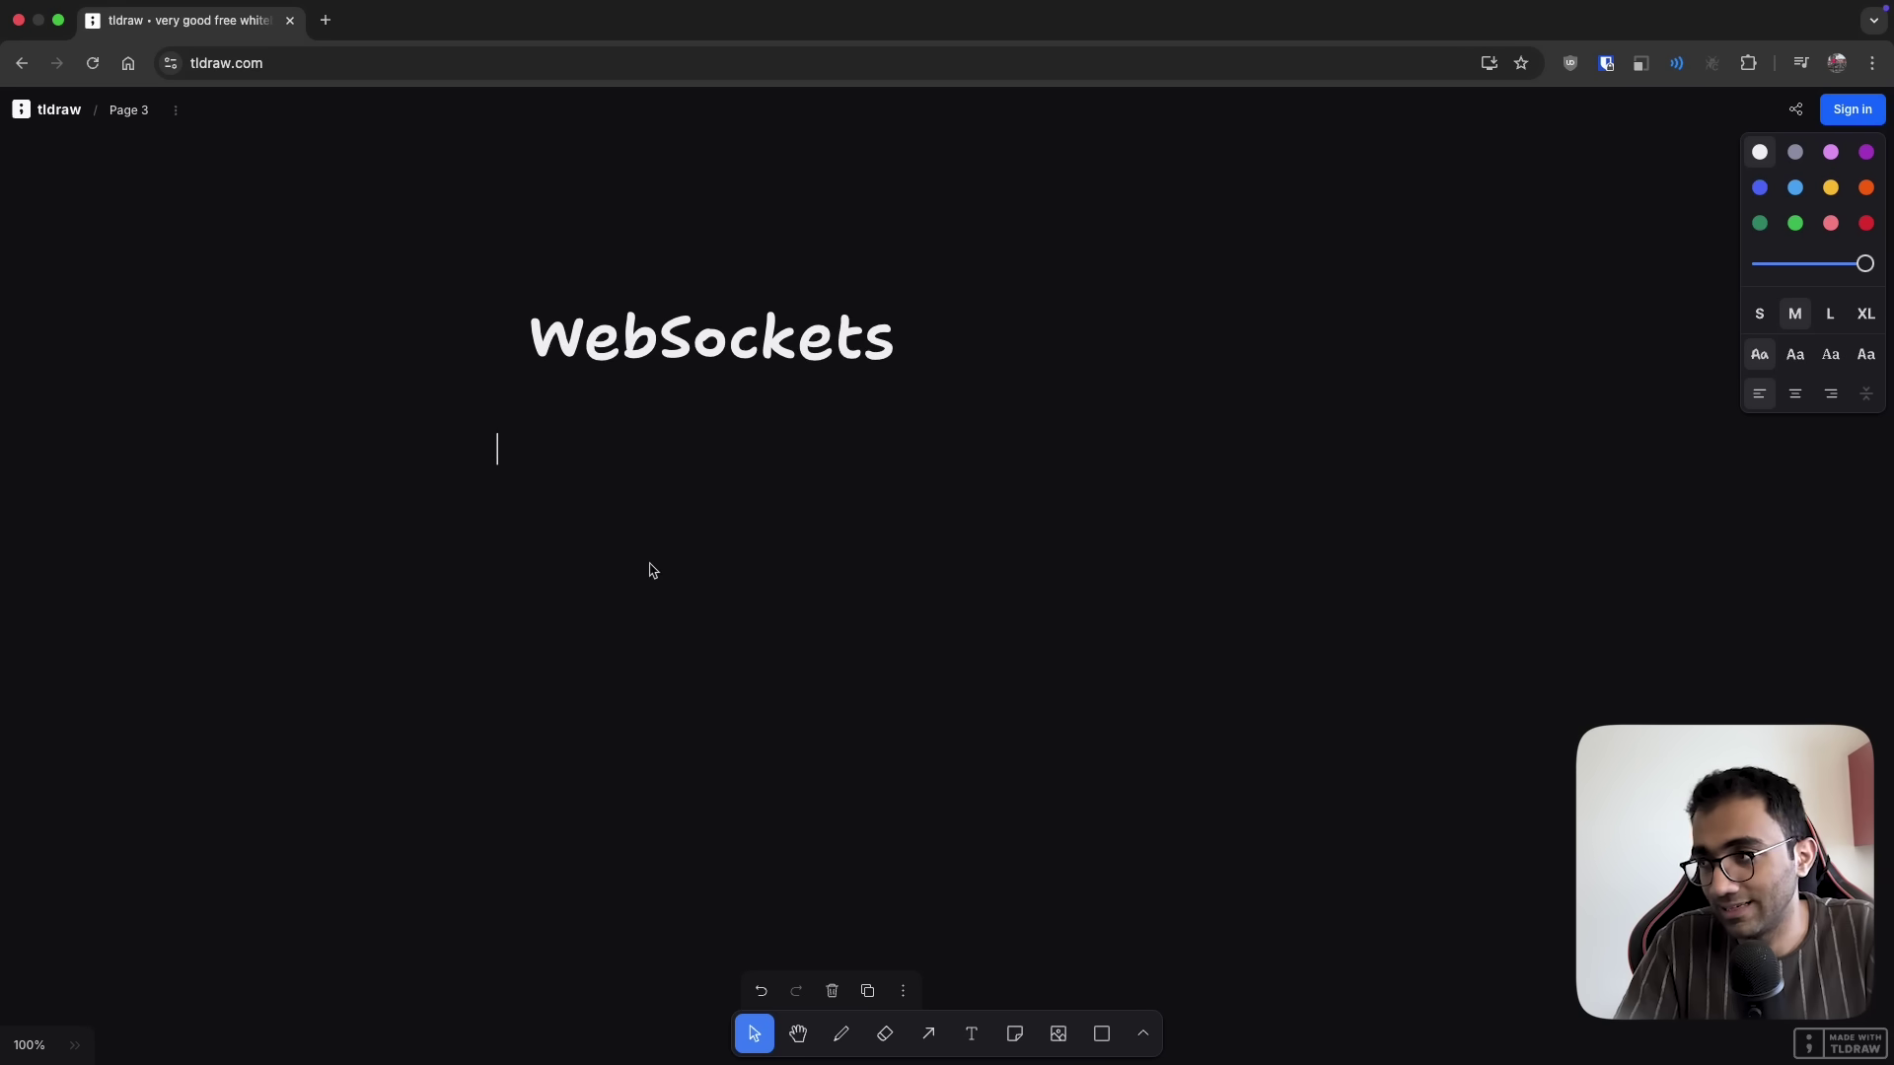
type("Bi-directio")
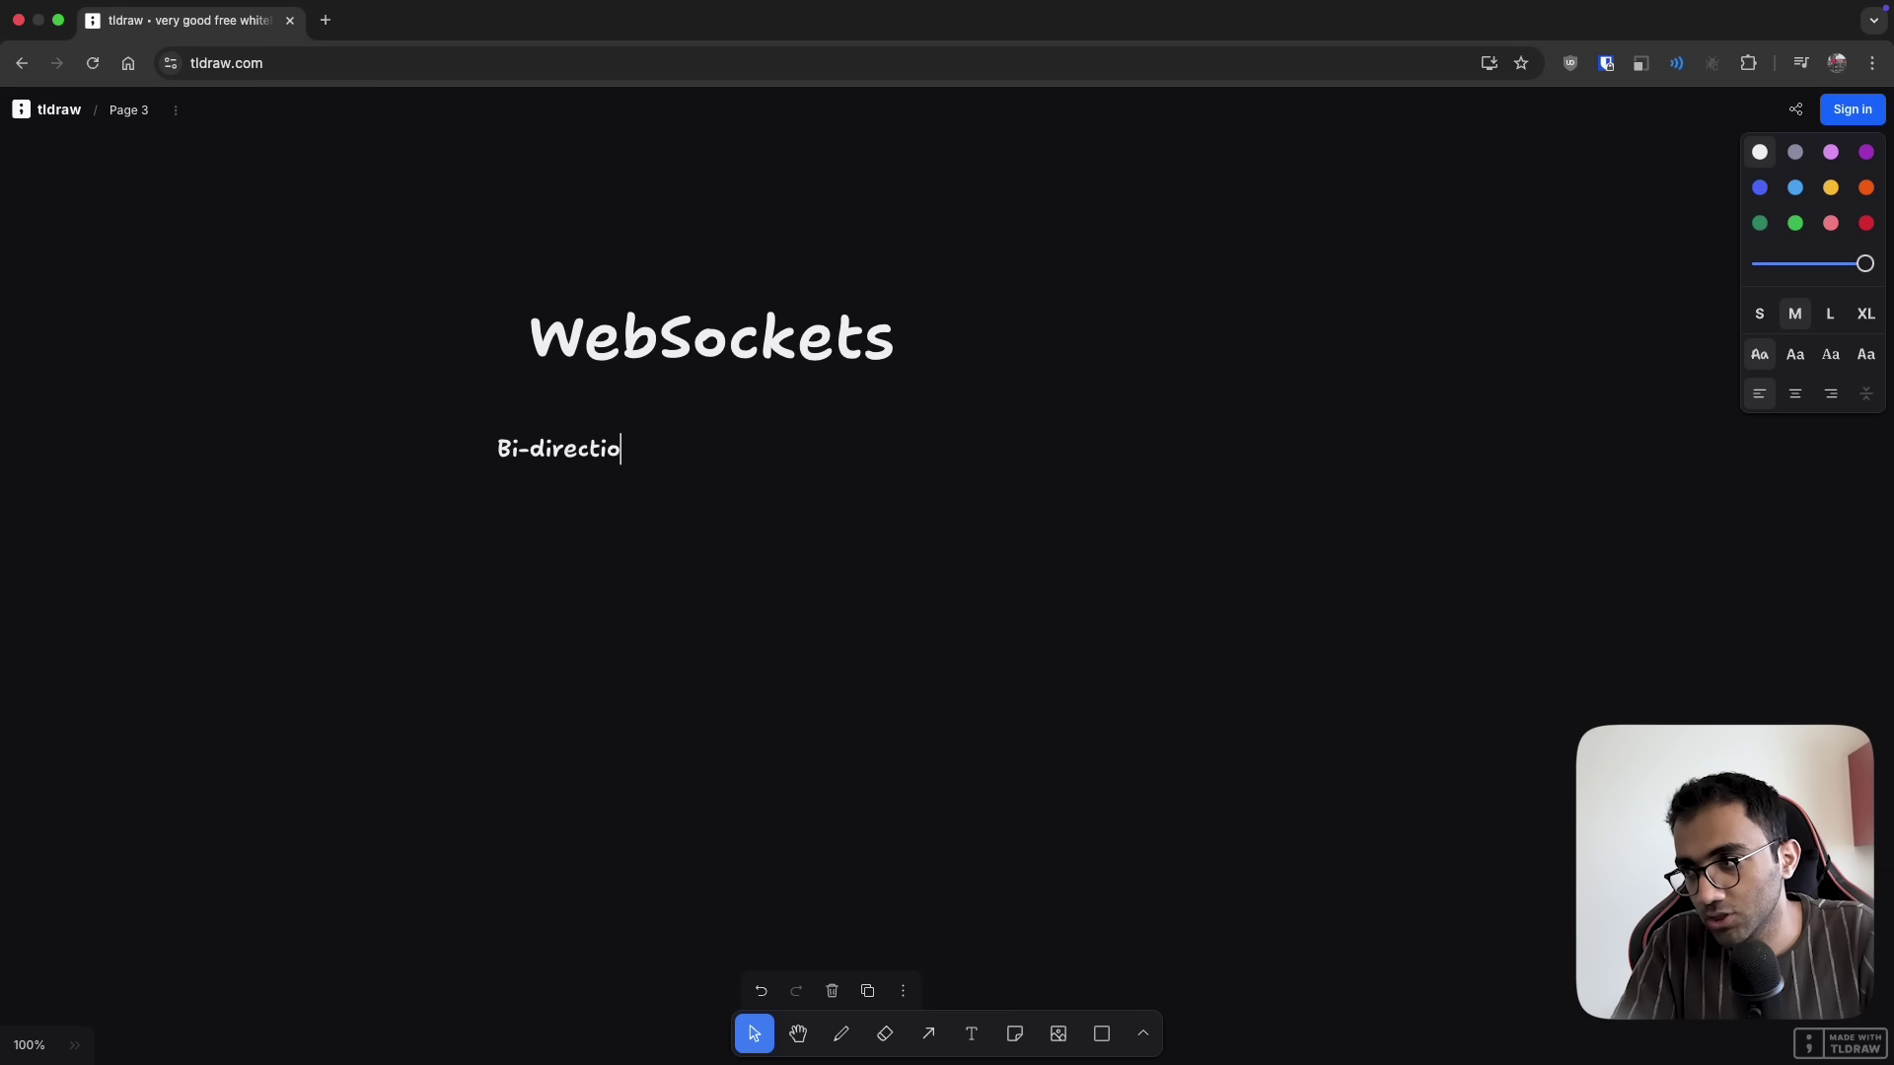
type("nal communication system built ")
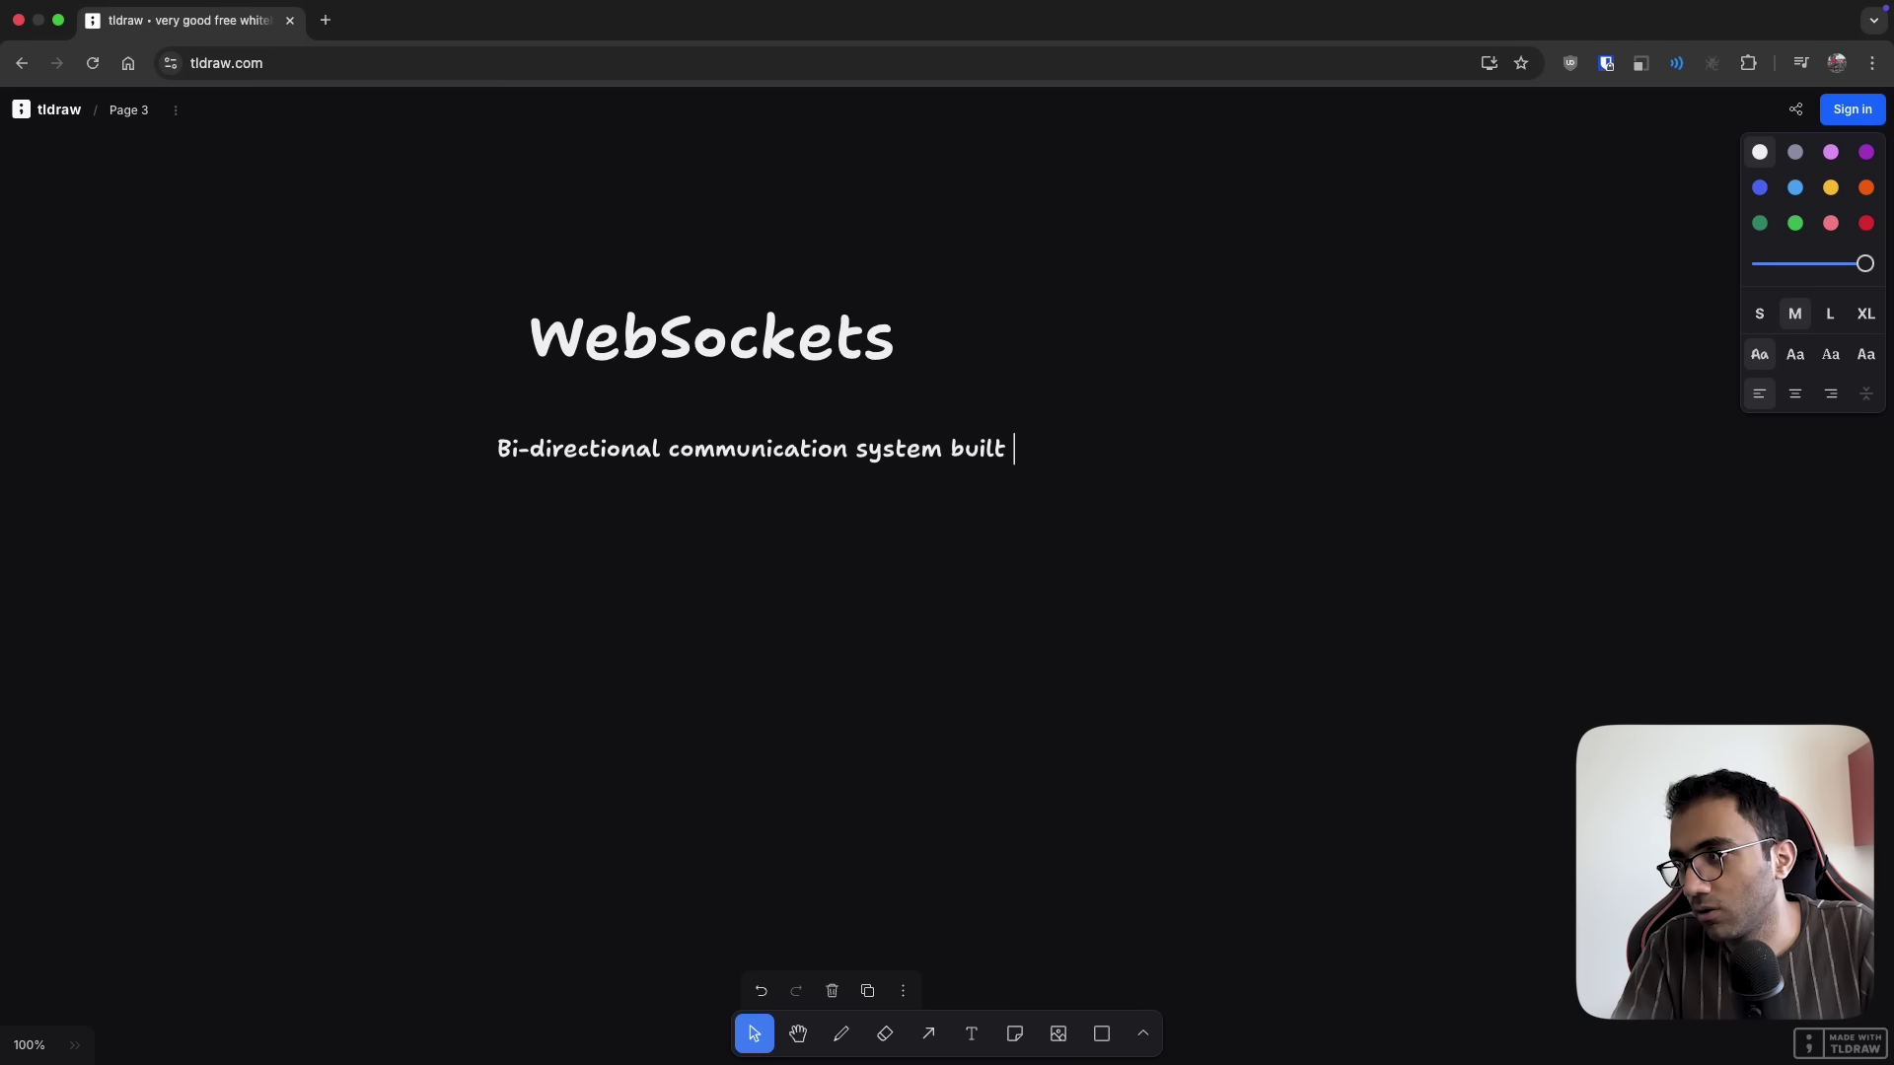
type("on top of TCP w")
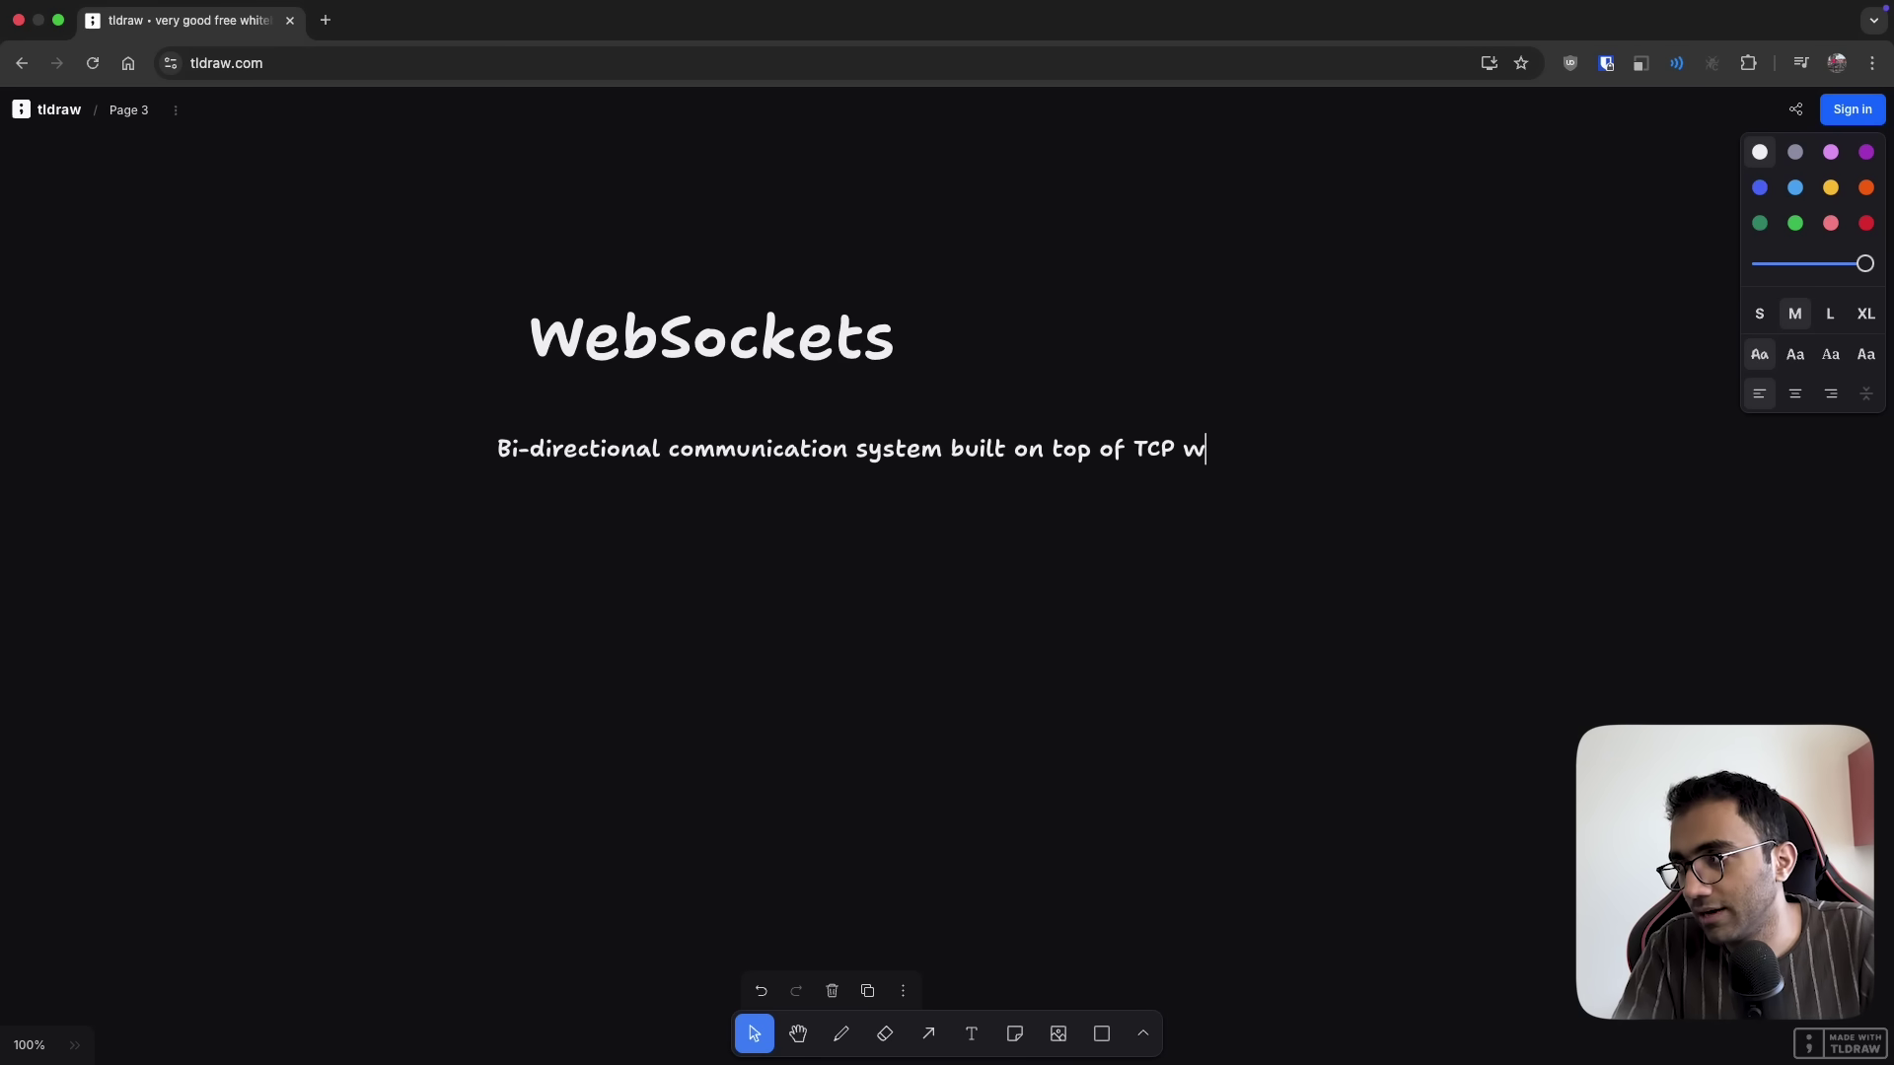
key("BackSpace")
type("and works on br")
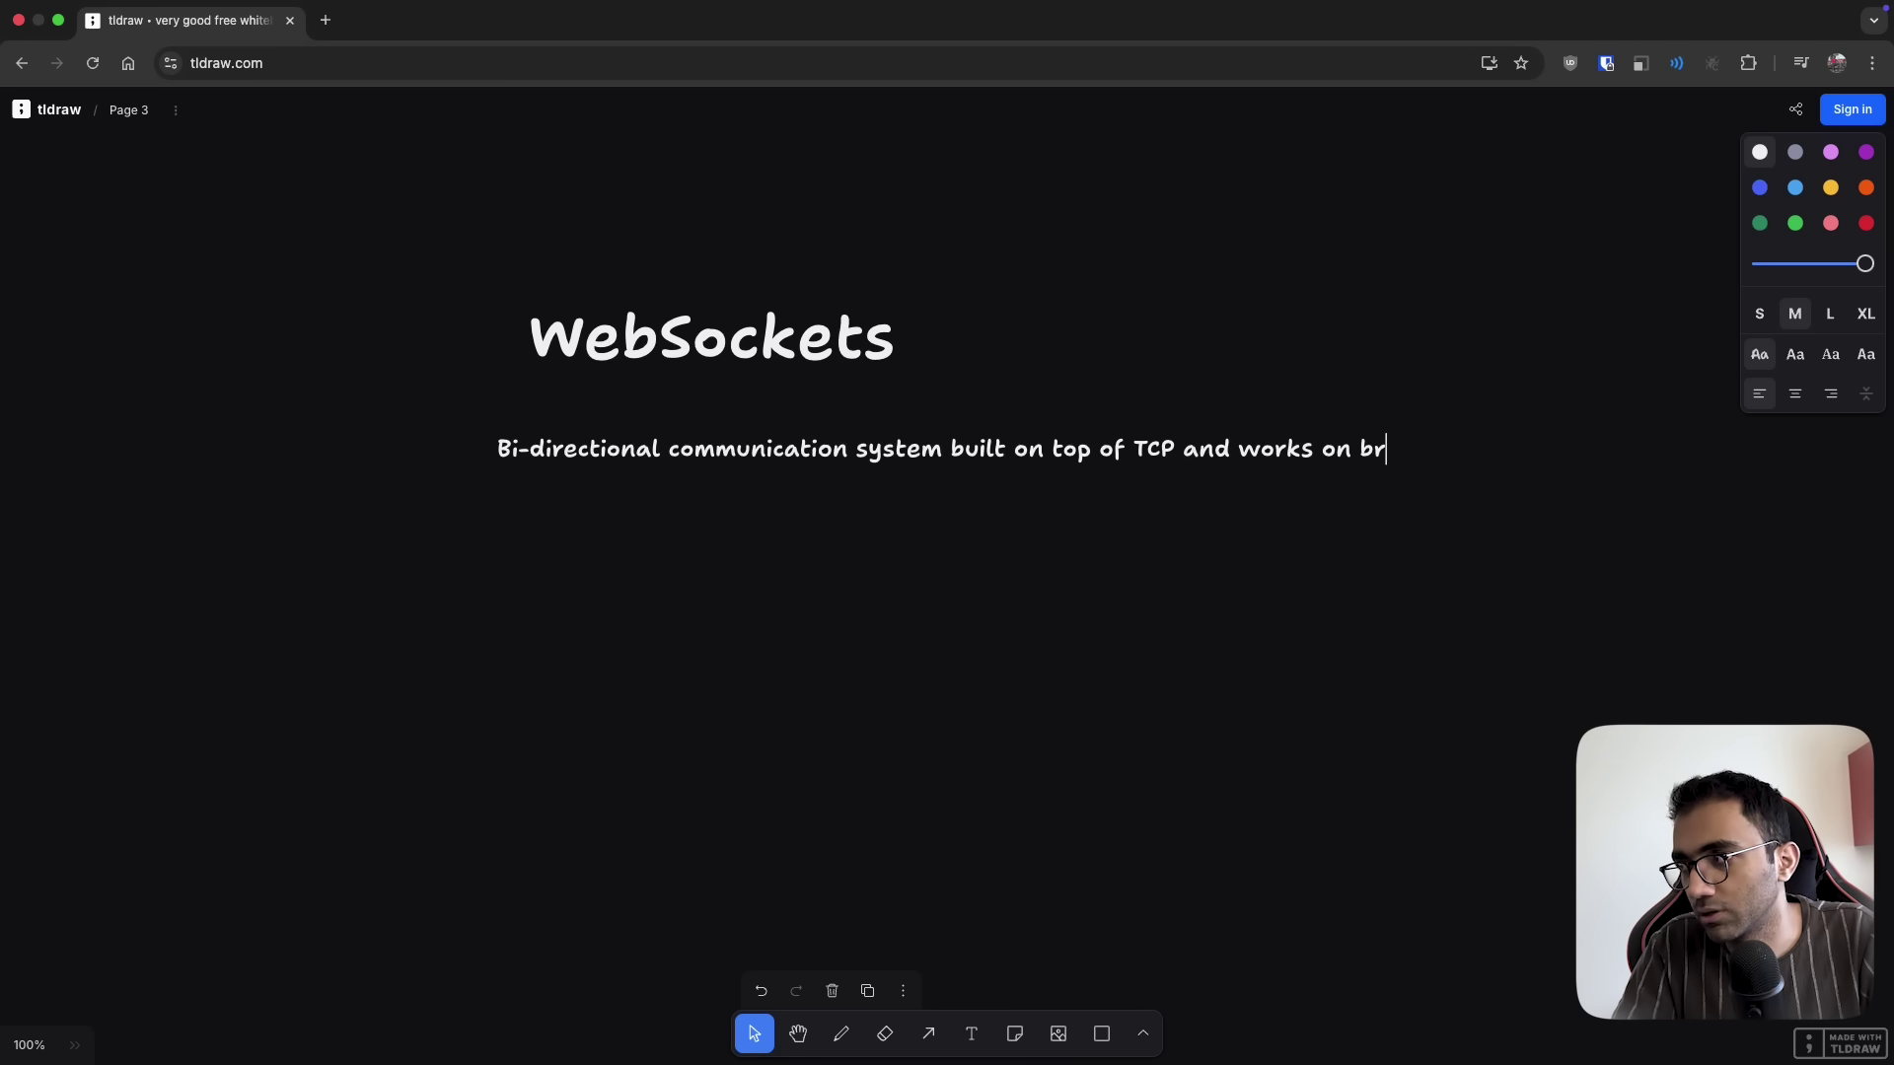
type("owsers")
key("Escape")
left_click_drag(584, 473, 508, 422)
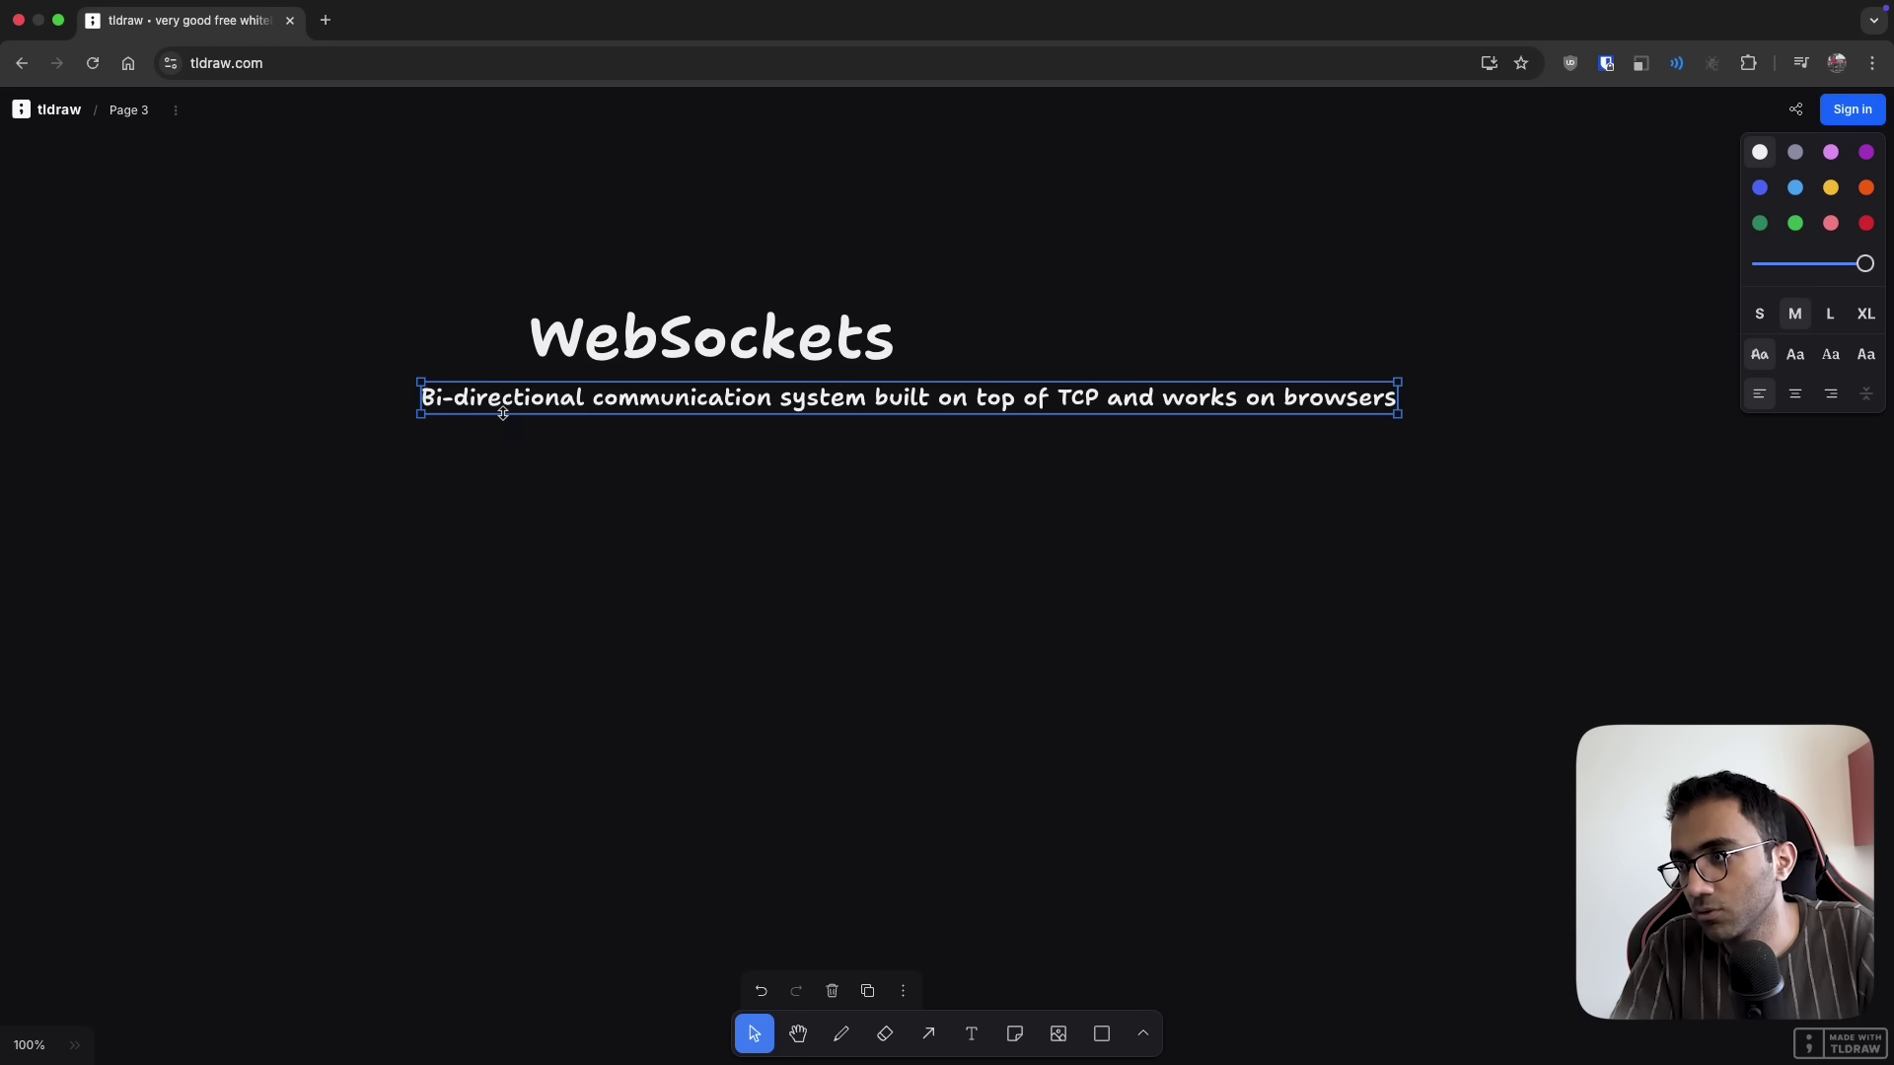
left_click(579, 440)
left_click_drag(604, 353, 482, 354)
left_click(583, 533)
Wrap the description onto two lines before 'of' and align it with the title's left edge
left_click(493, 404)
scroll(491, 414, "up", 3)
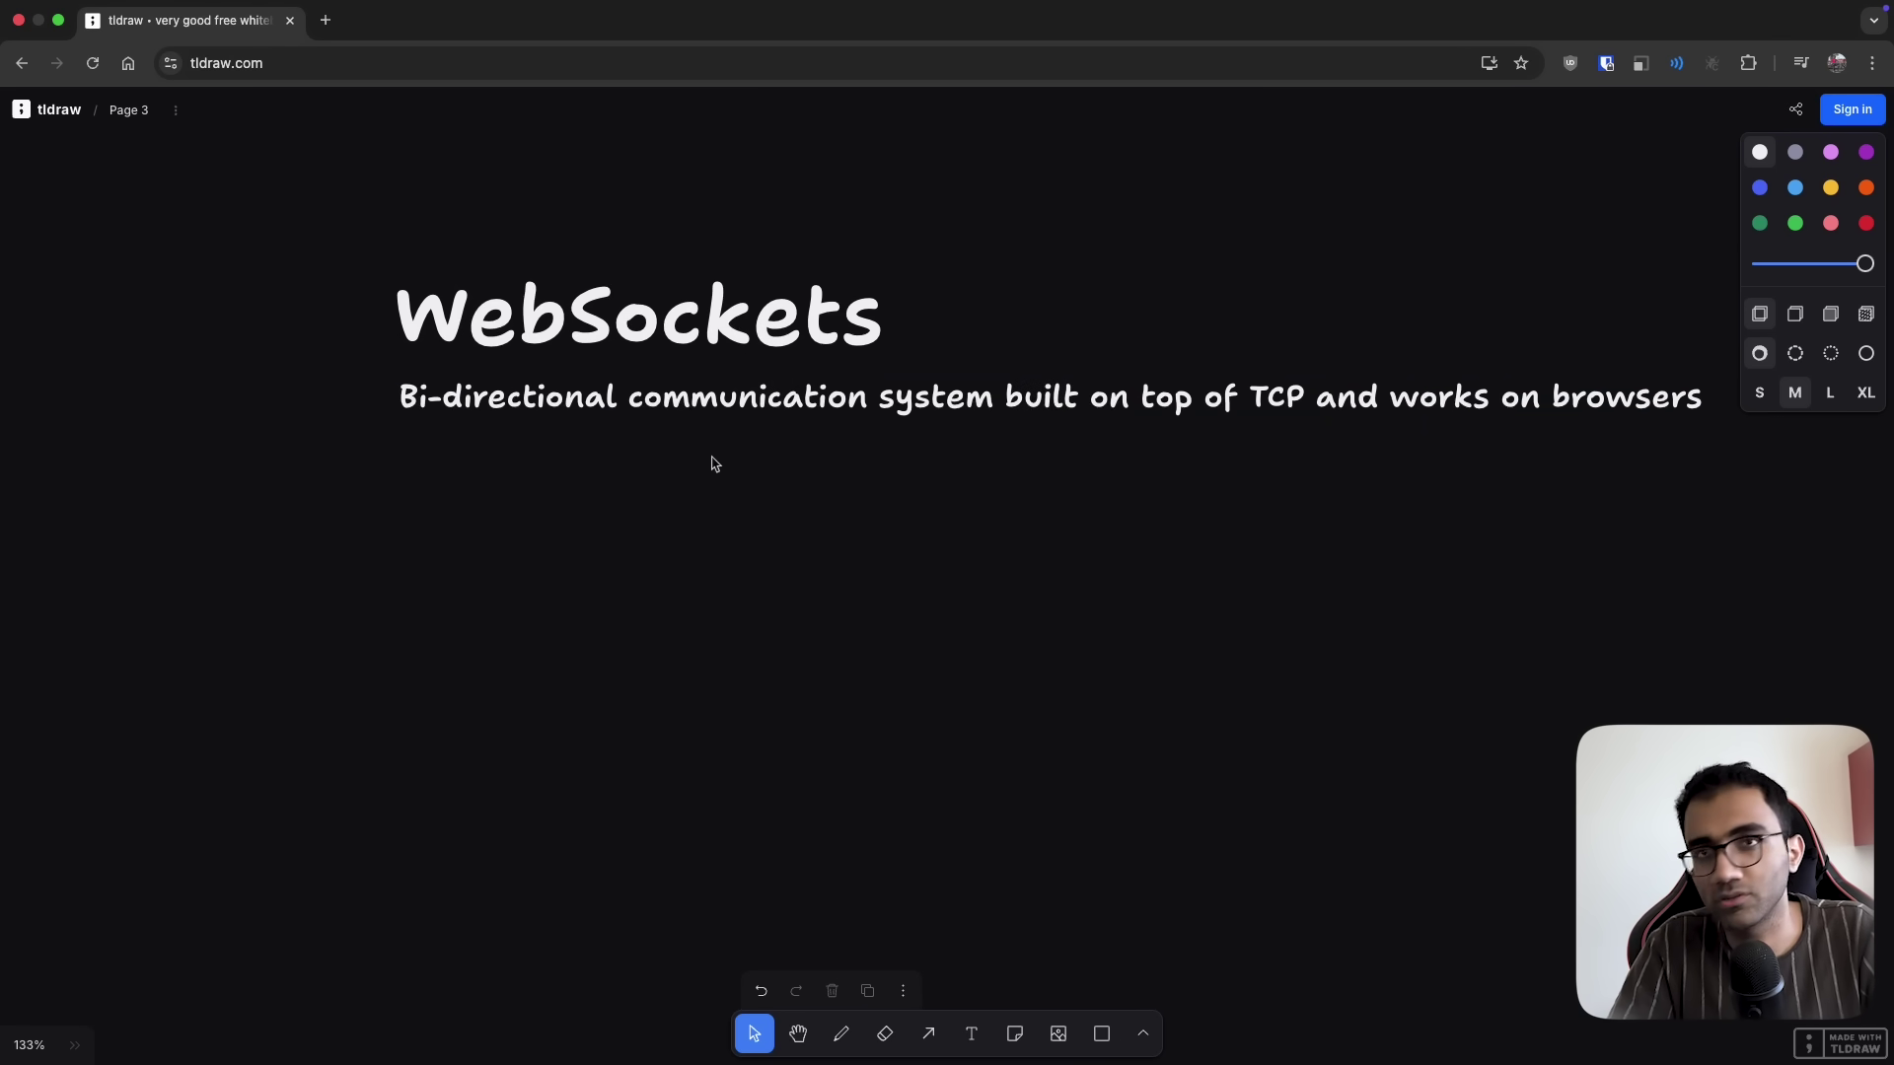
left_click(1209, 400)
left_click(1205, 400)
left_click(1205, 400)
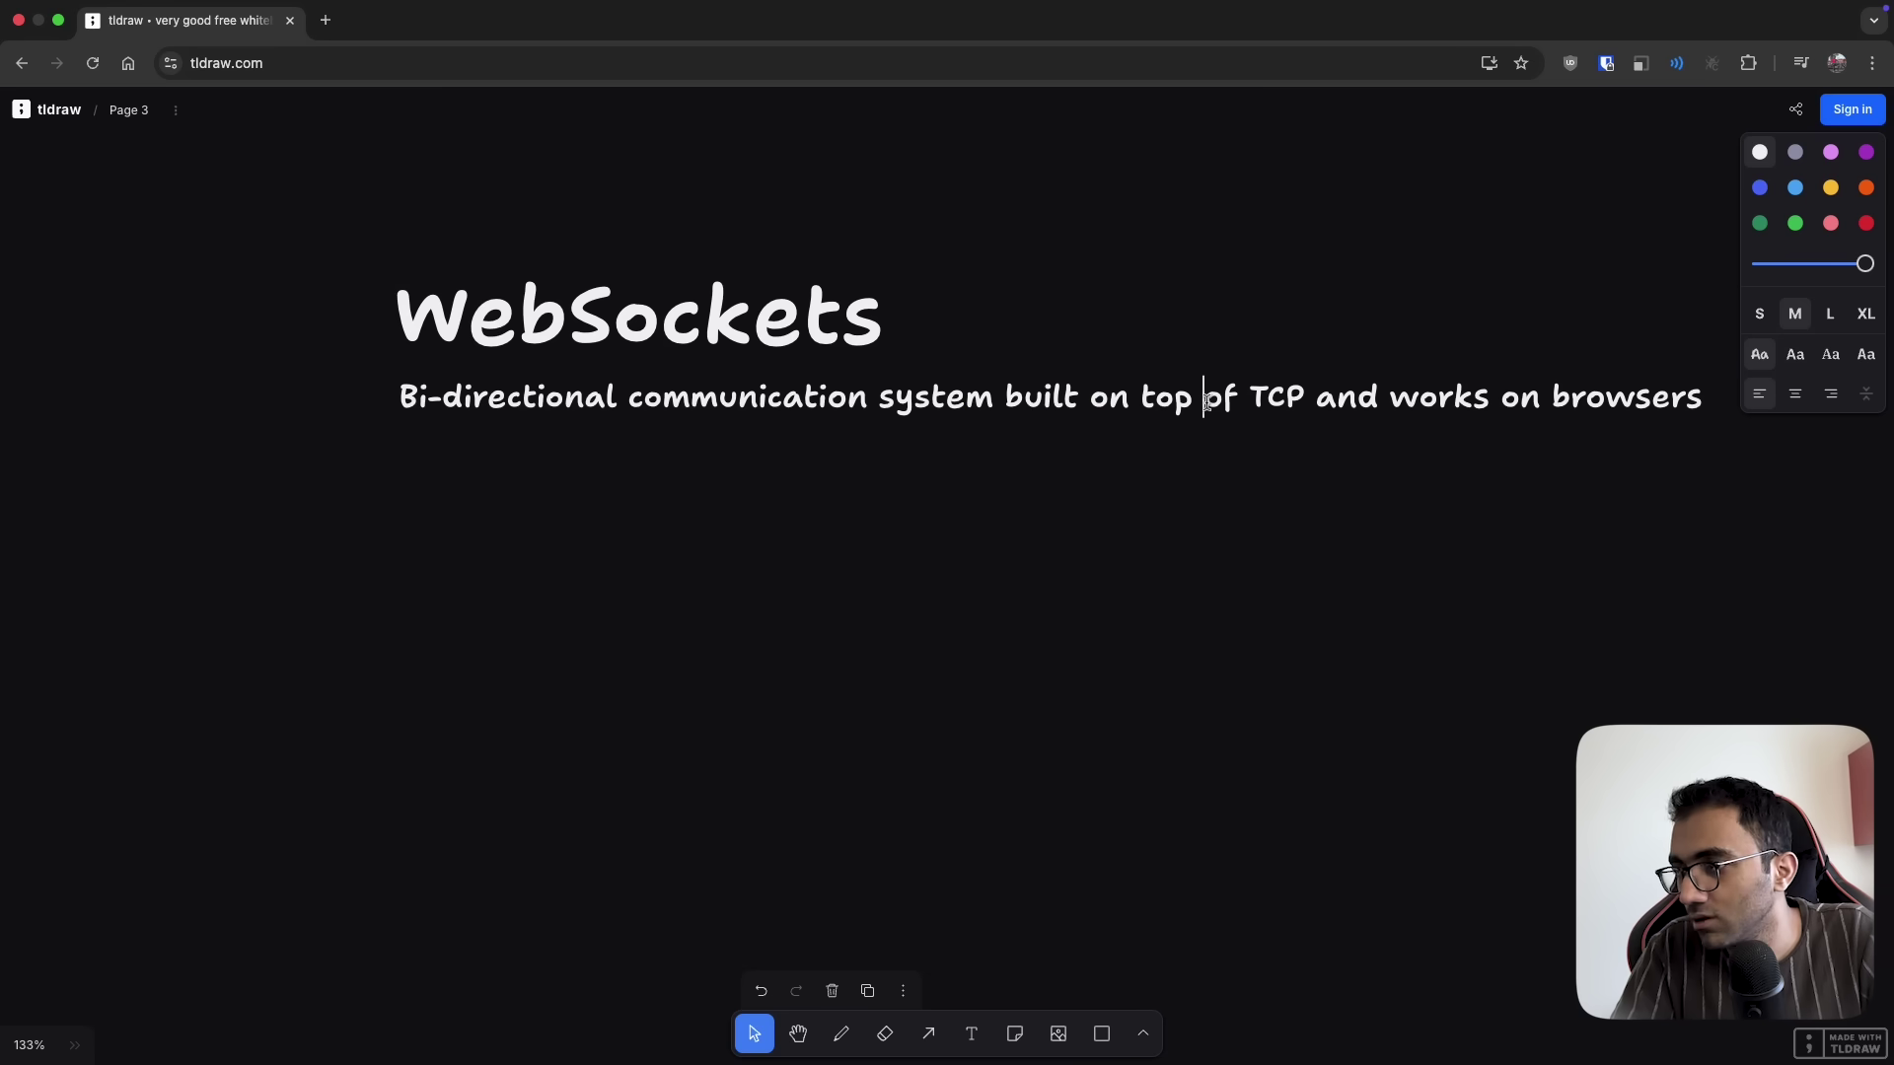
key("Return")
left_click(898, 604)
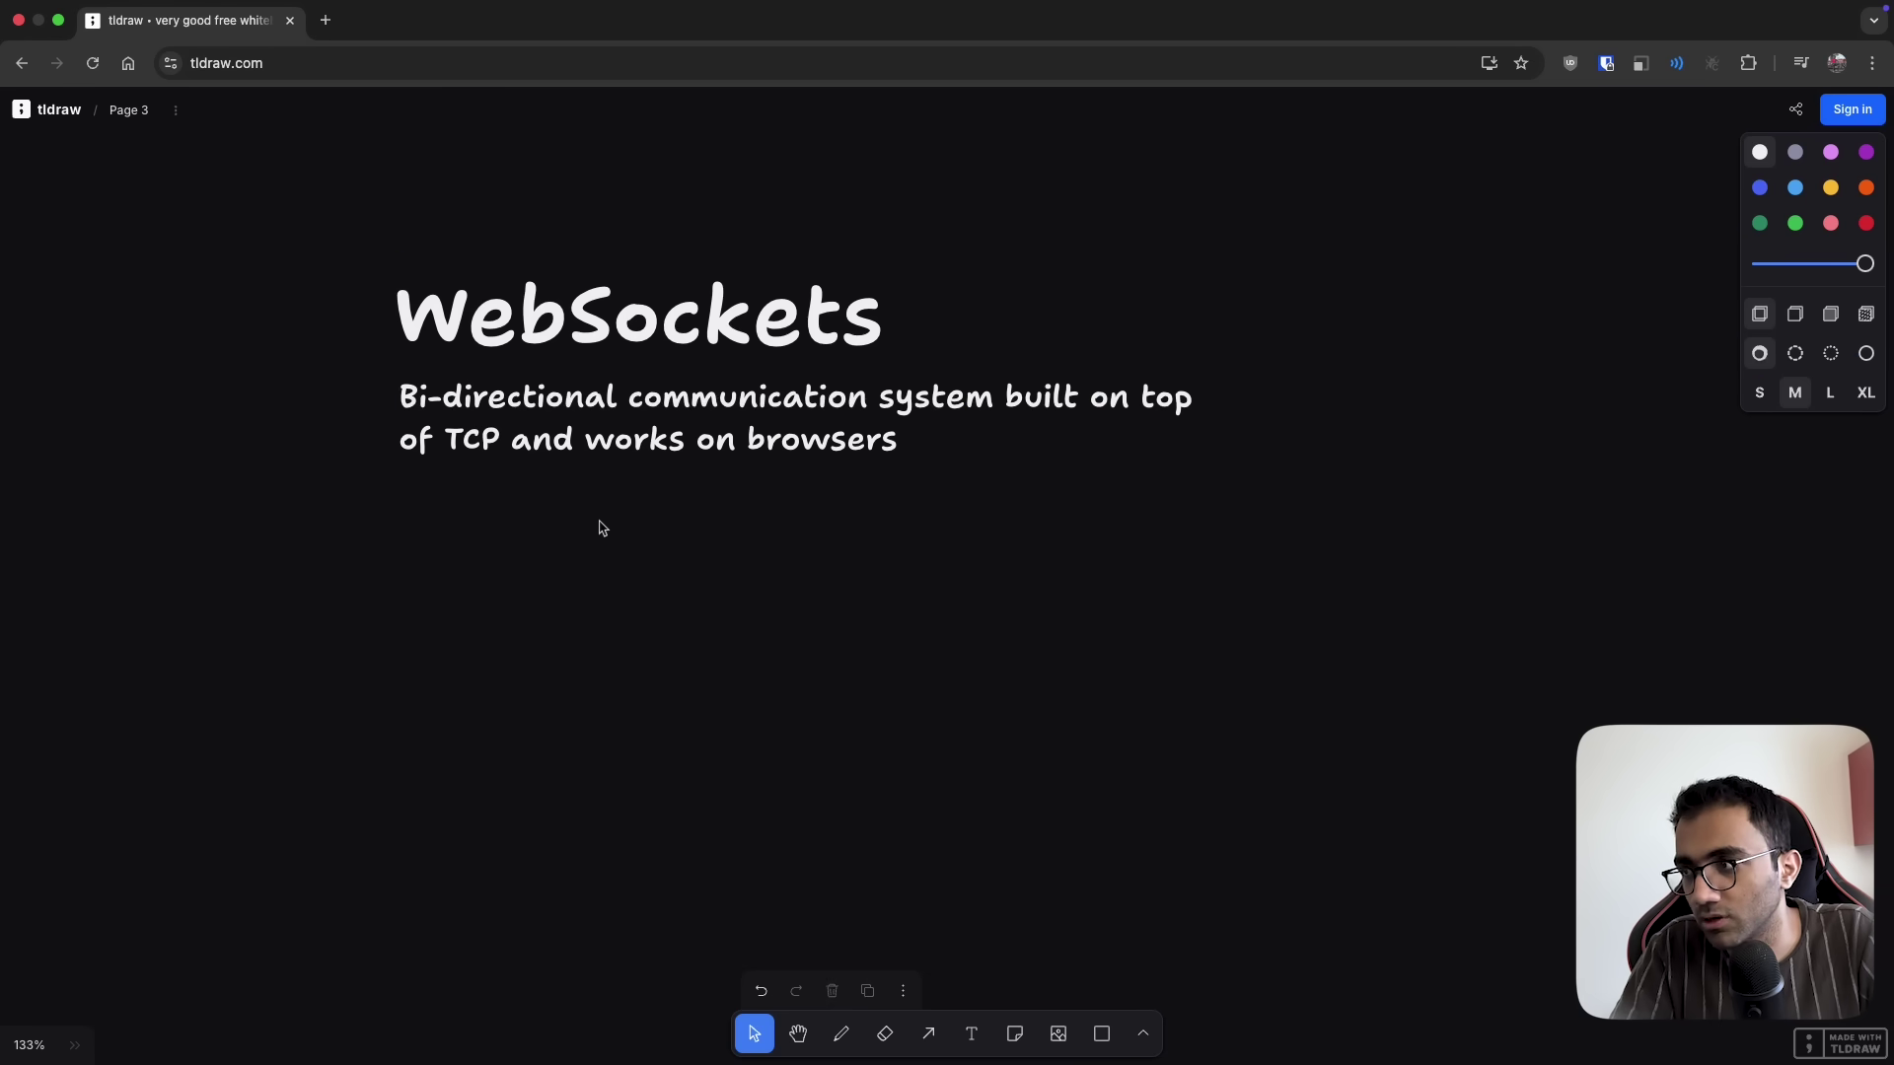
left_click(593, 333)
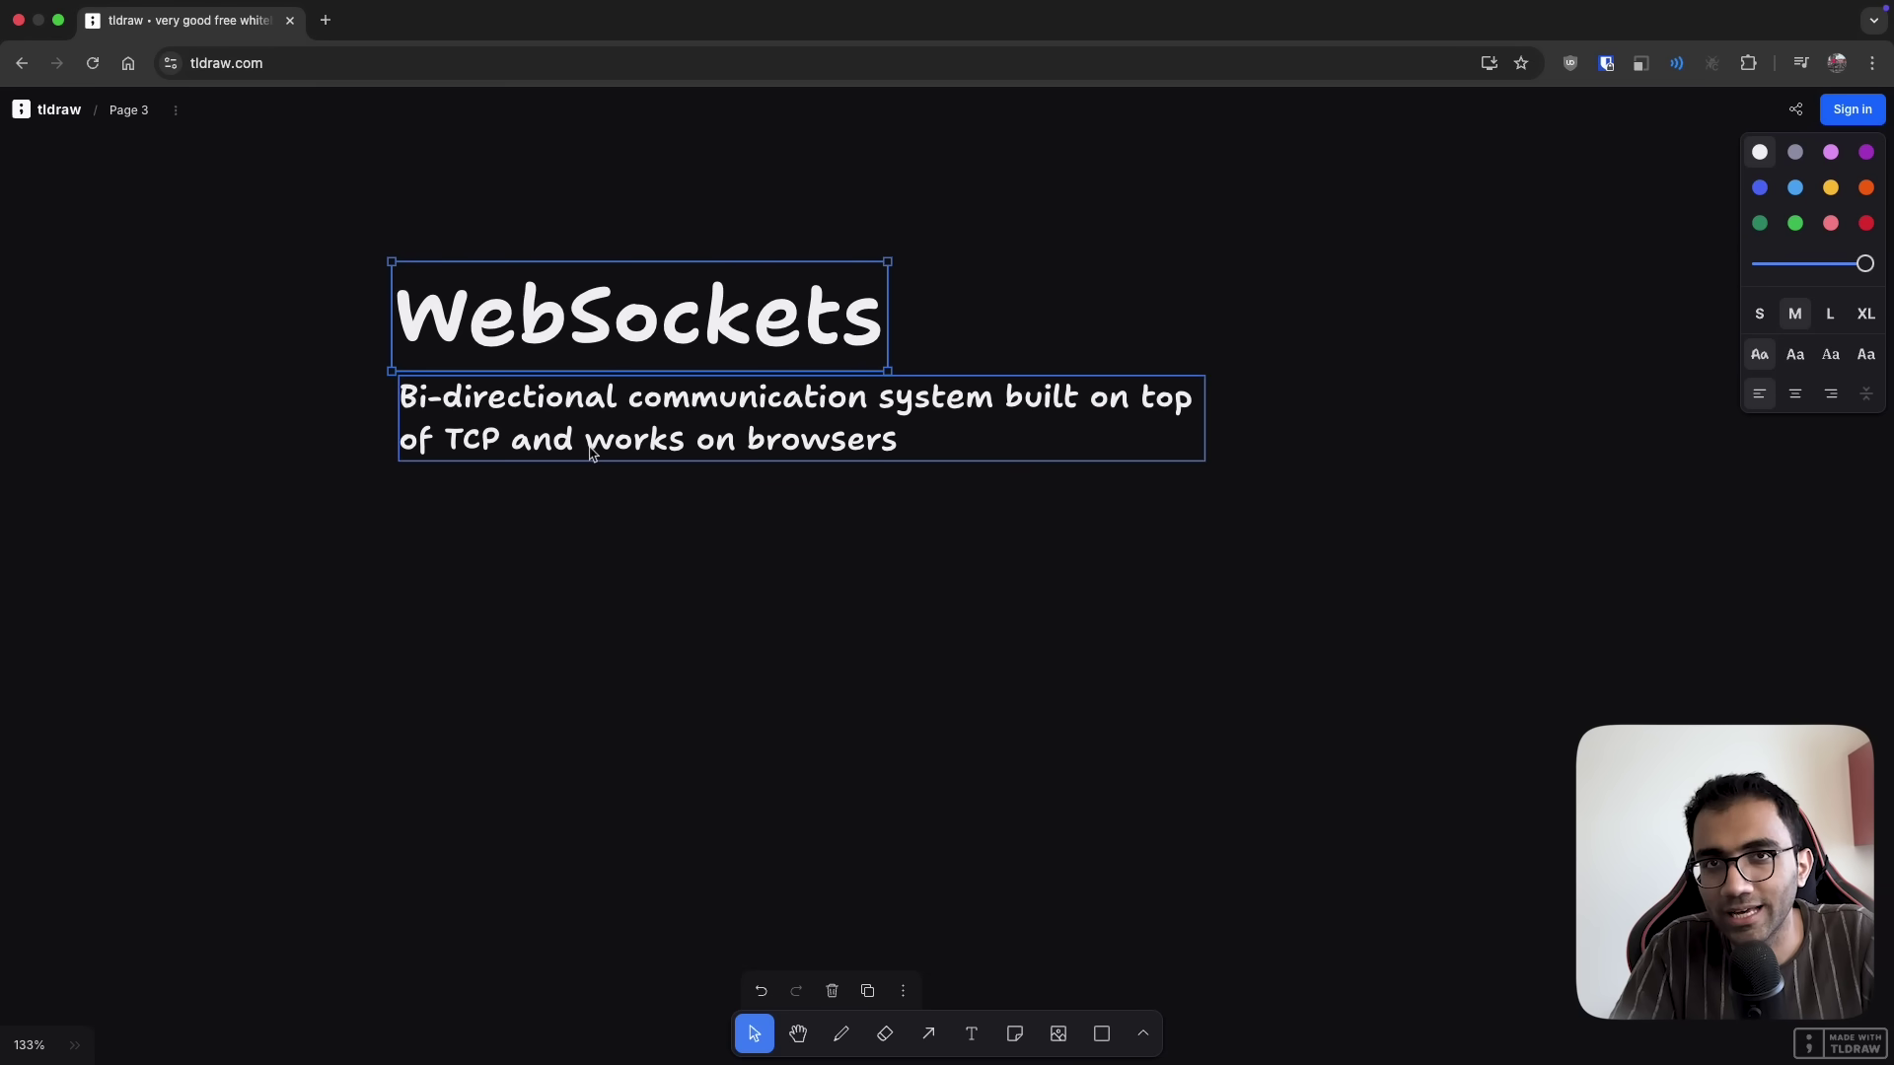
left_click_drag(593, 453, 589, 458)
left_click(583, 539)
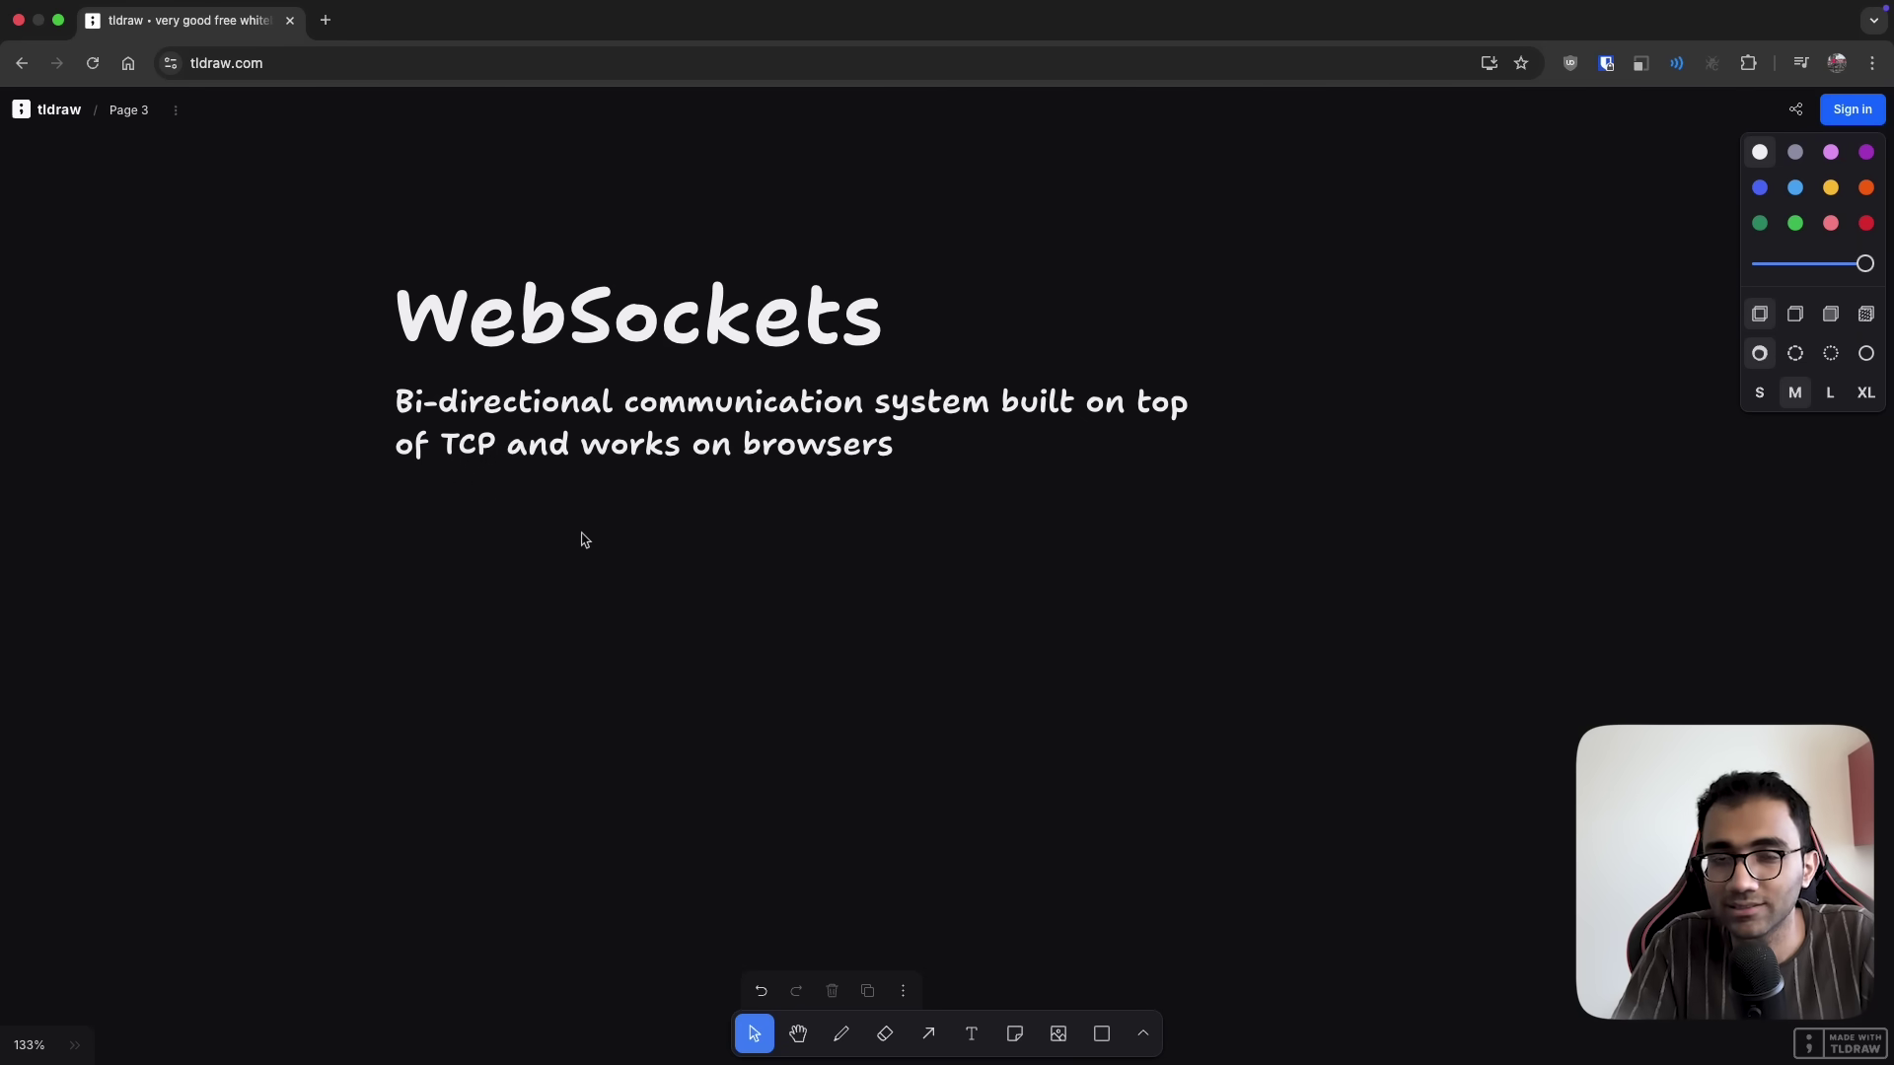
Check the word 'TCP' in the description and nudge the WebSockets title slightly down-left
left_click(612, 452)
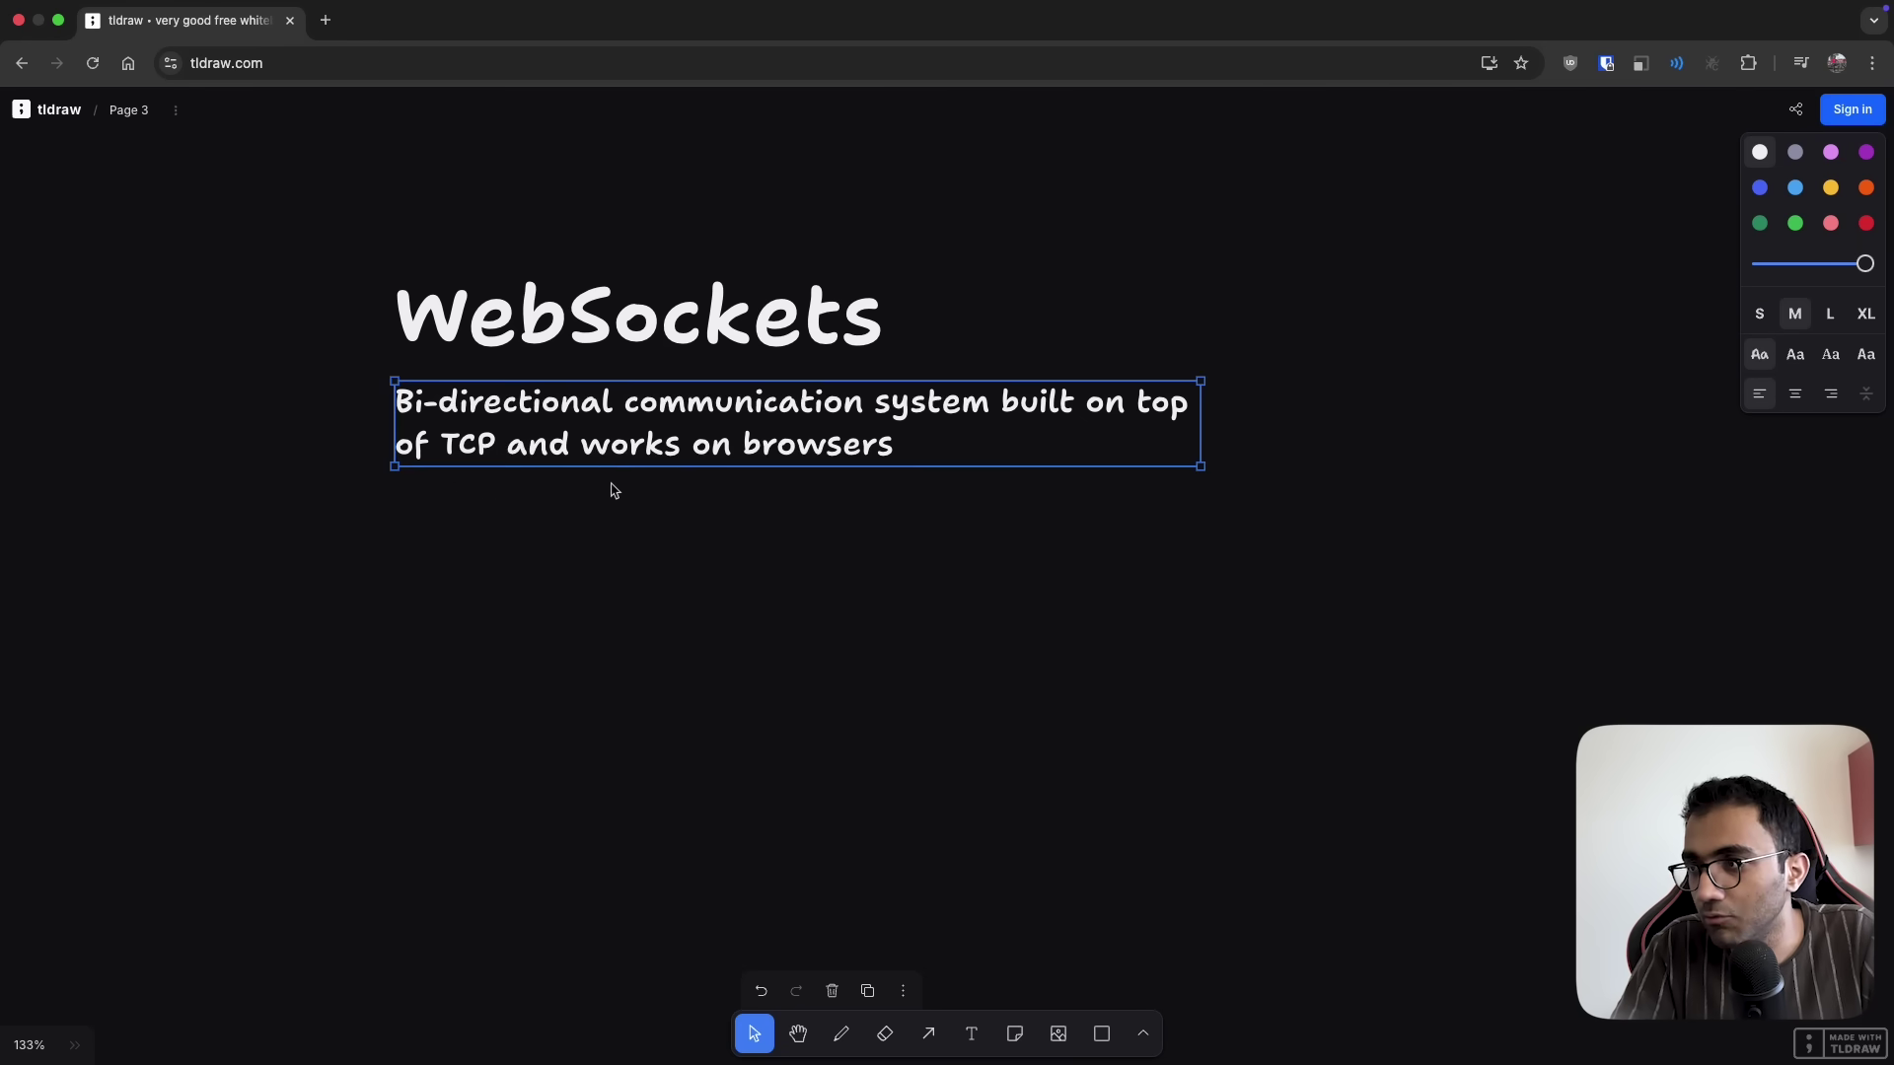
double_click(823, 444)
double_click(469, 444)
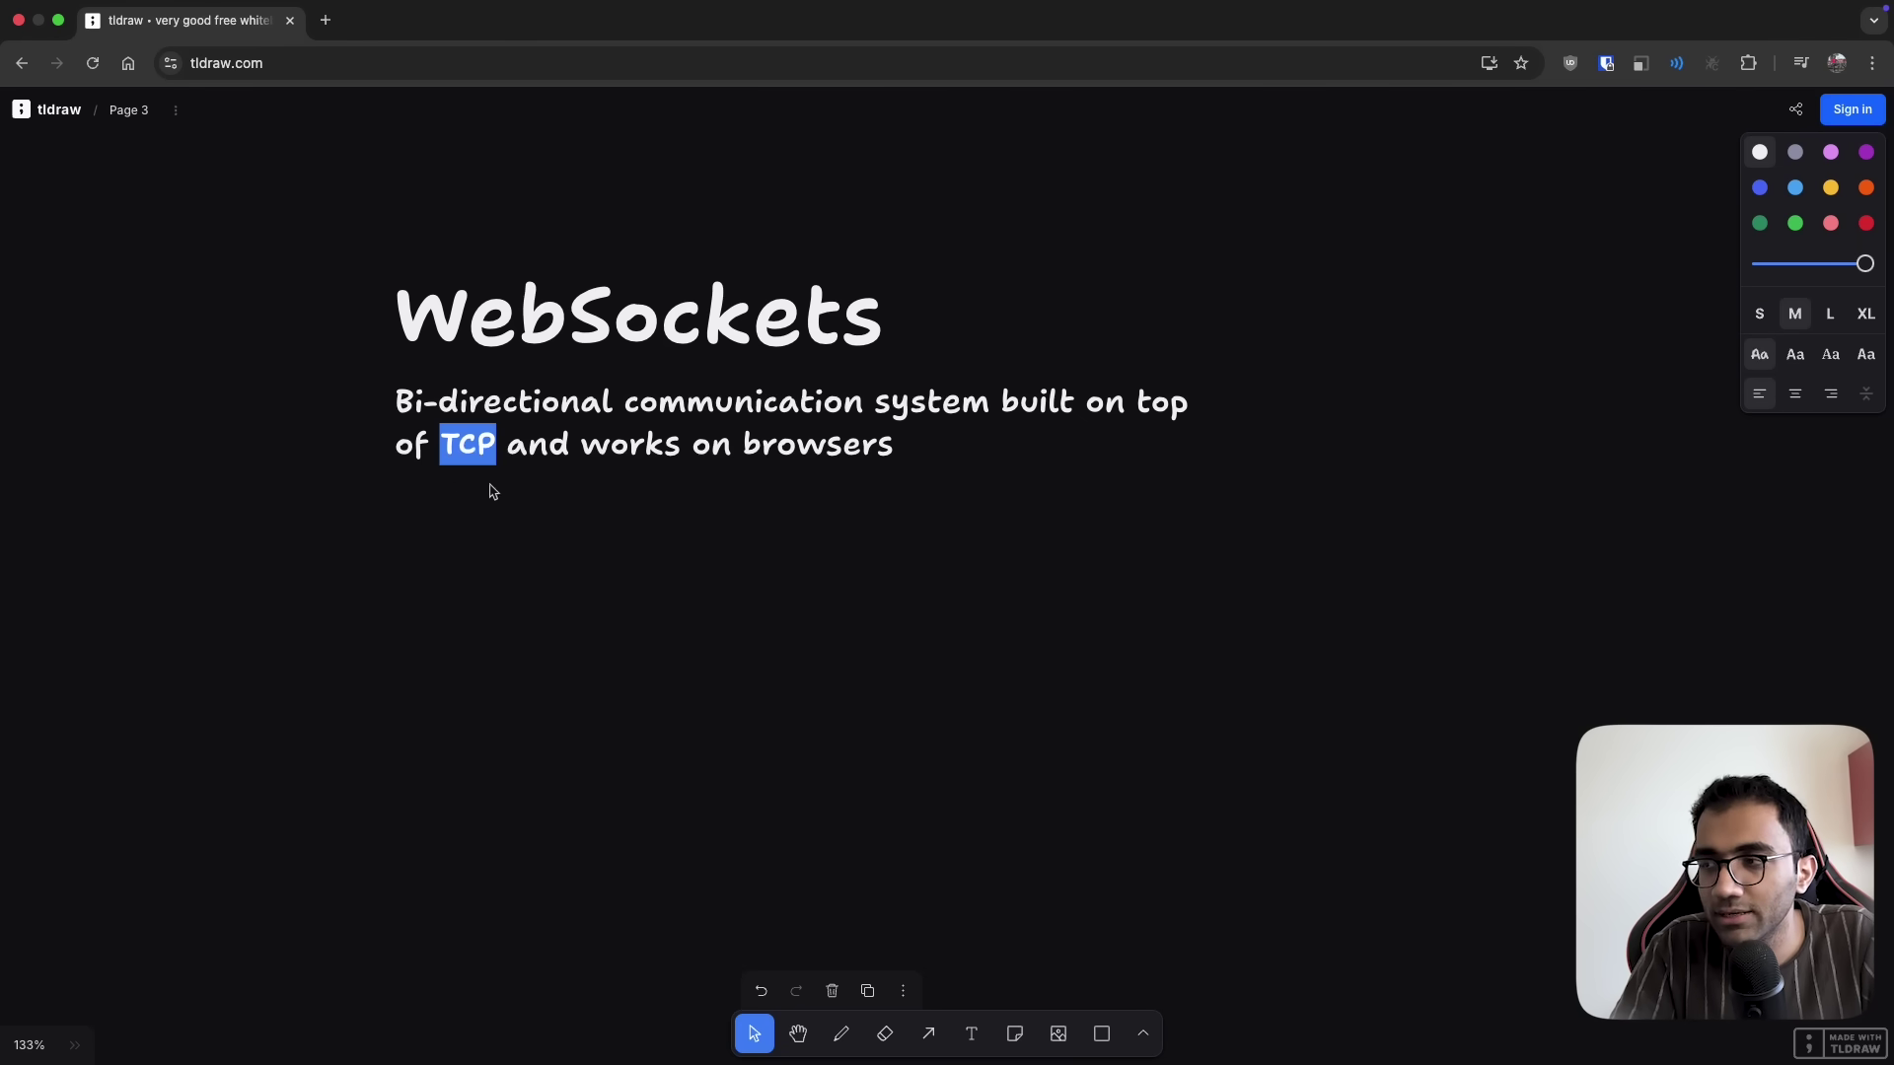
left_click(512, 525)
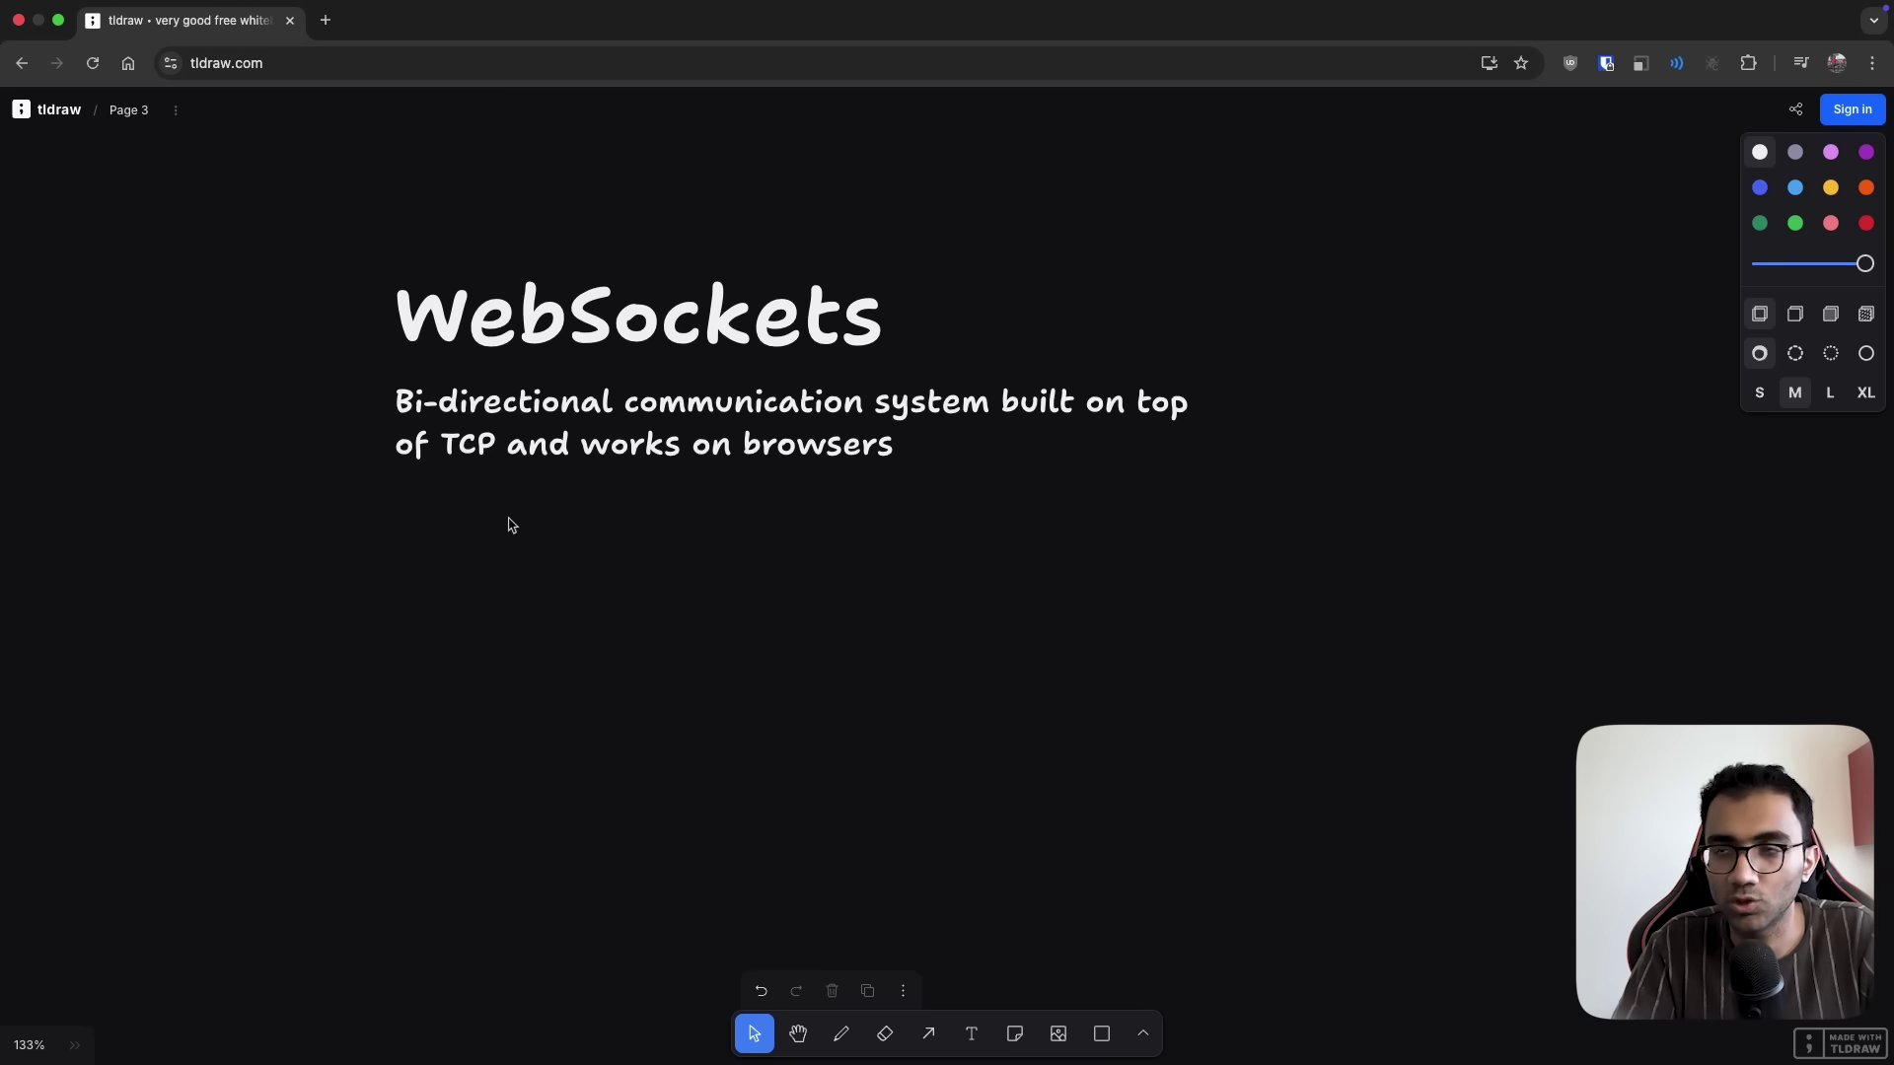
mouse_move(553, 326)
left_mouse_down()
mouse_move(535, 344)
mouse_move(563, 317)
mouse_move(550, 331)
left_mouse_up()
Insert the first numbered point about HTTP polling below the subtitle and shift it left
left_click(507, 546)
scroll(510, 549, "down", 3)
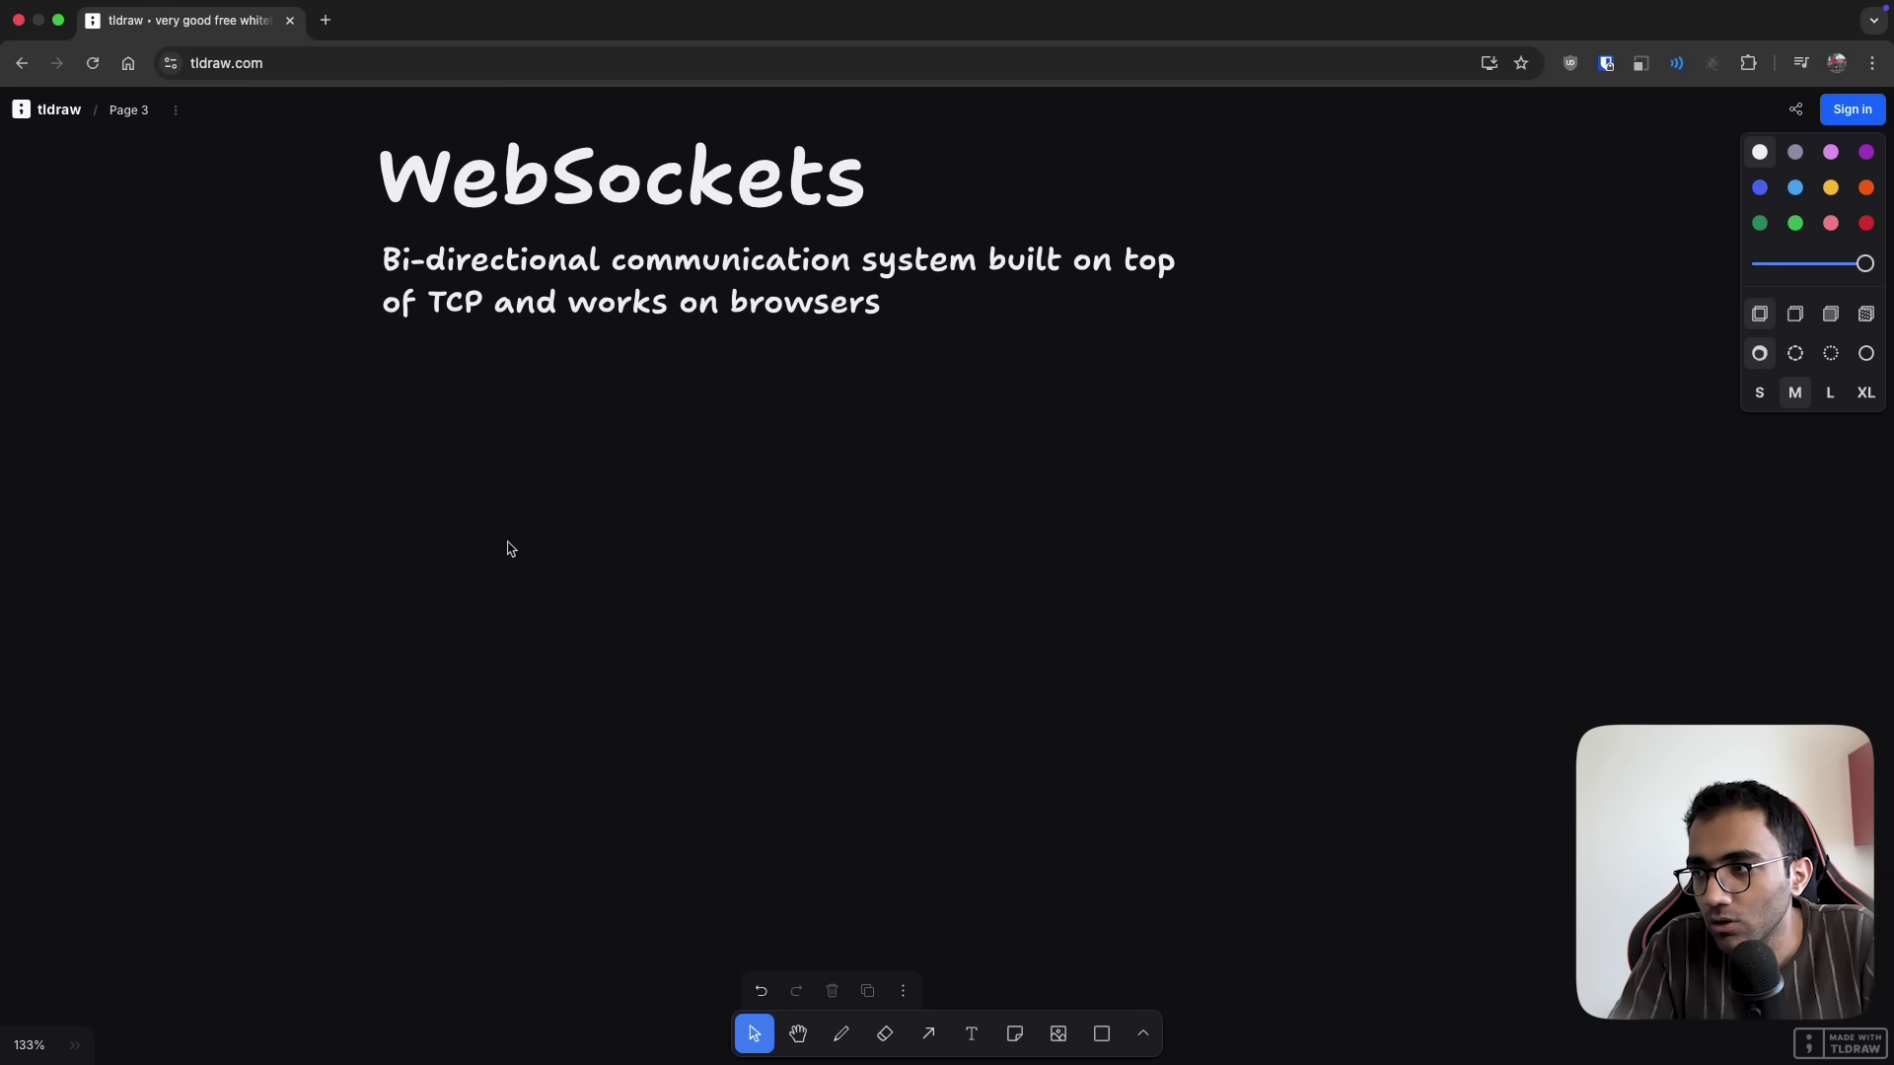
left_click(631, 281)
key("Return")
key("Right")
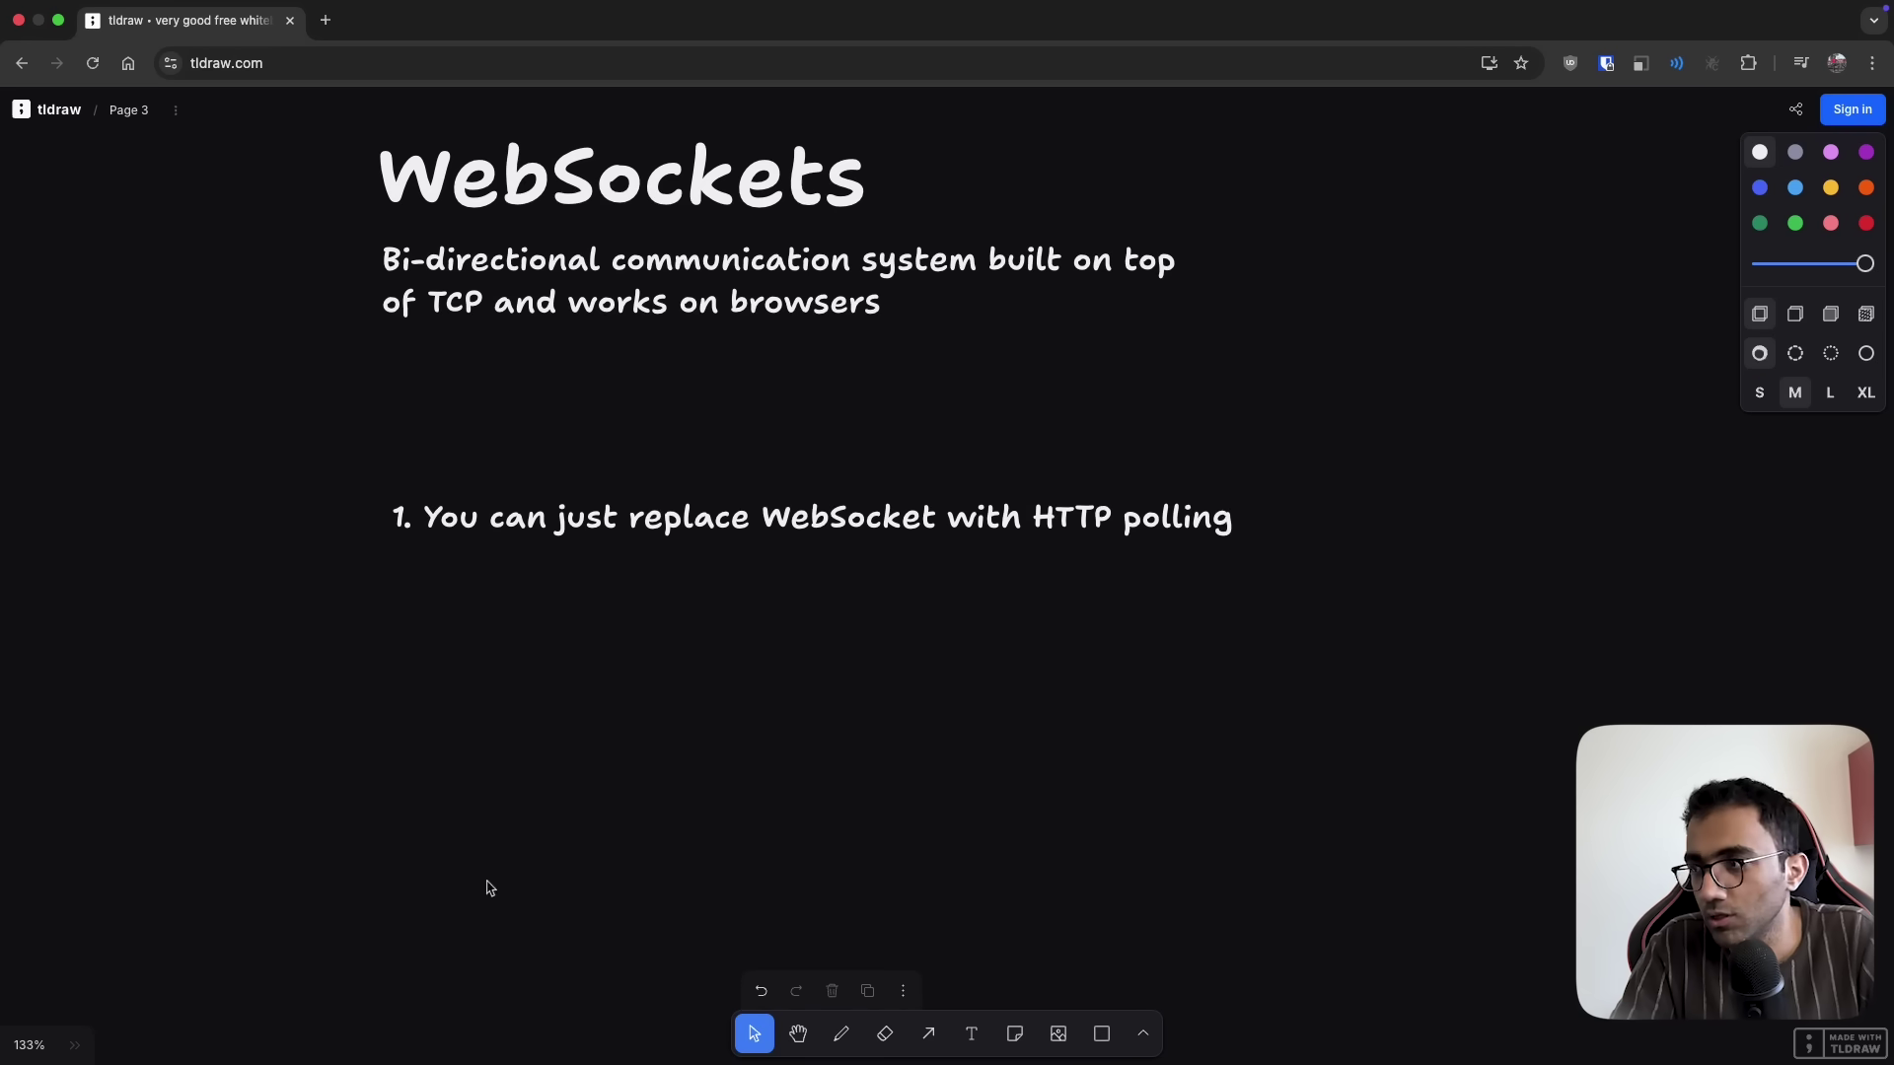
left_click_drag(568, 567, 507, 529)
key("Return")
key("Right")
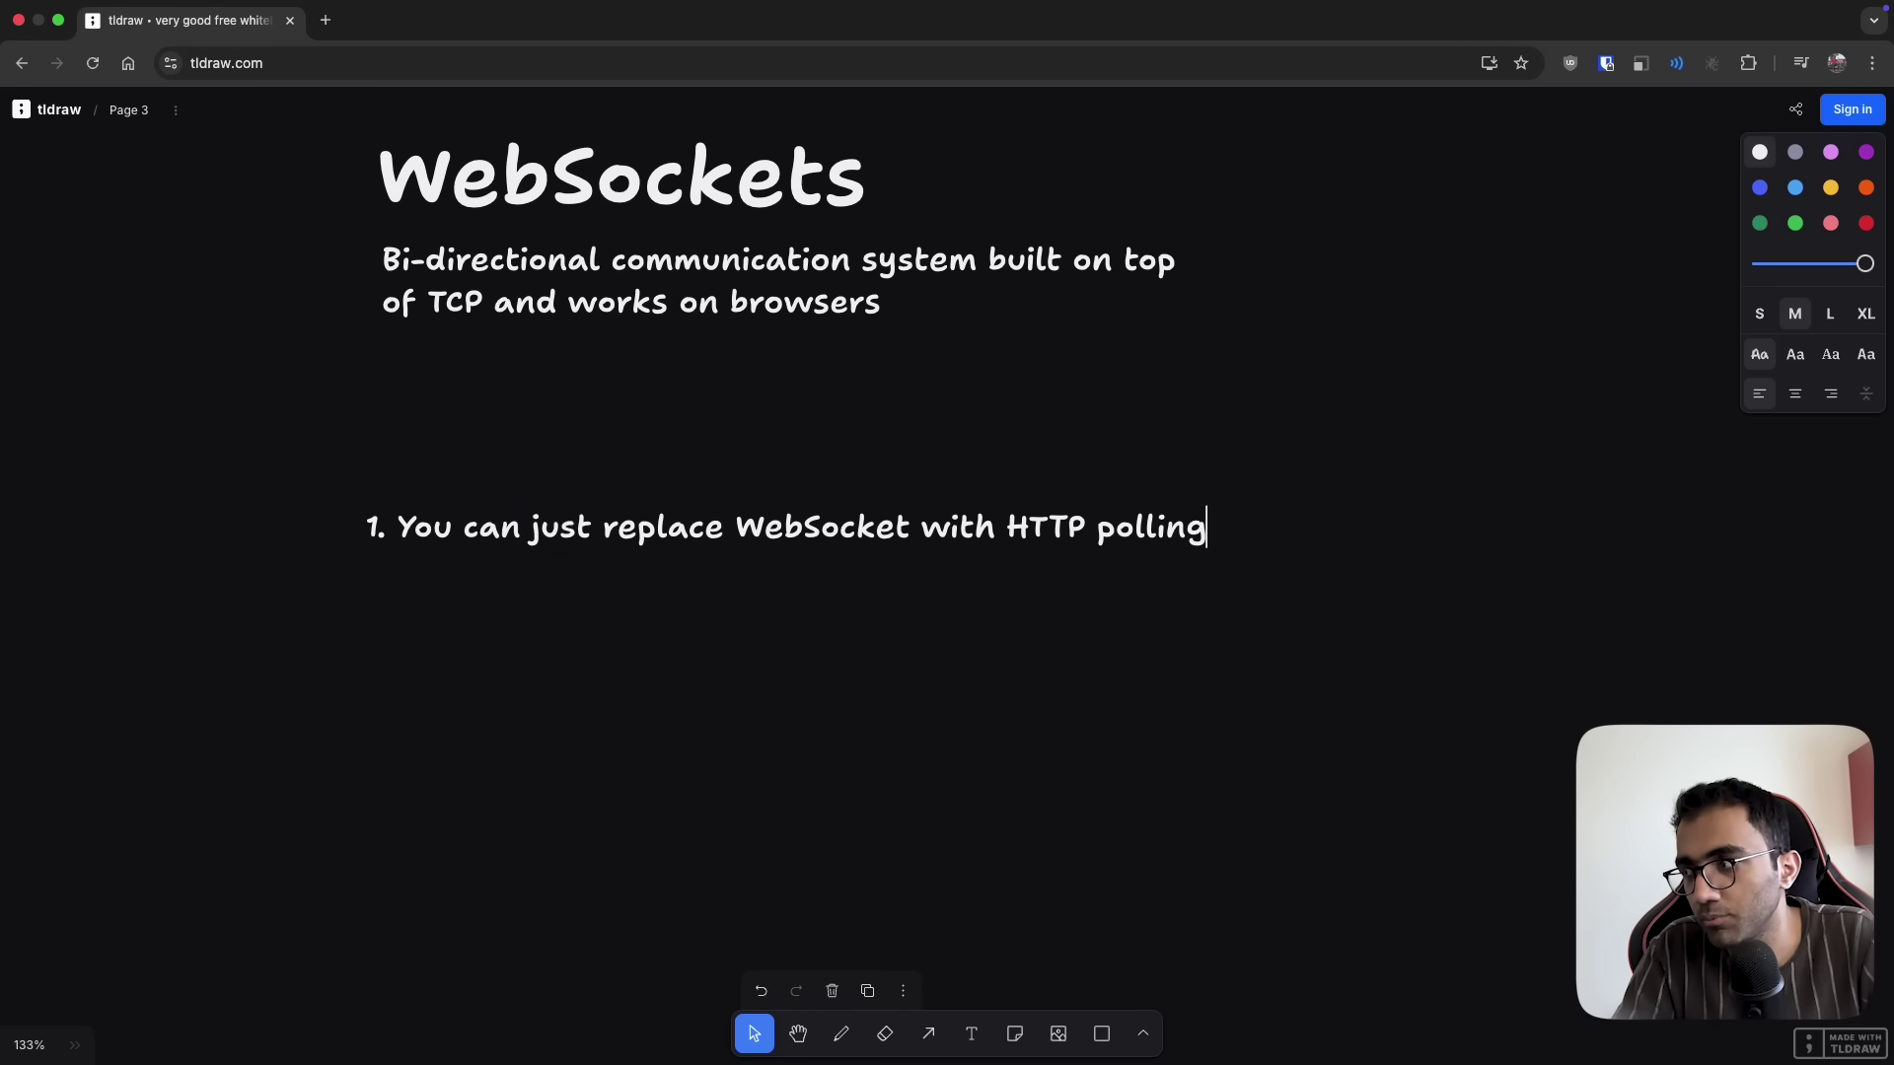
Add a second line reading 2. "Real-timeness" to the numbered list
key("Return")
type("2. Real-time\"")
left_click(405, 570)
type("\"")
key("End")
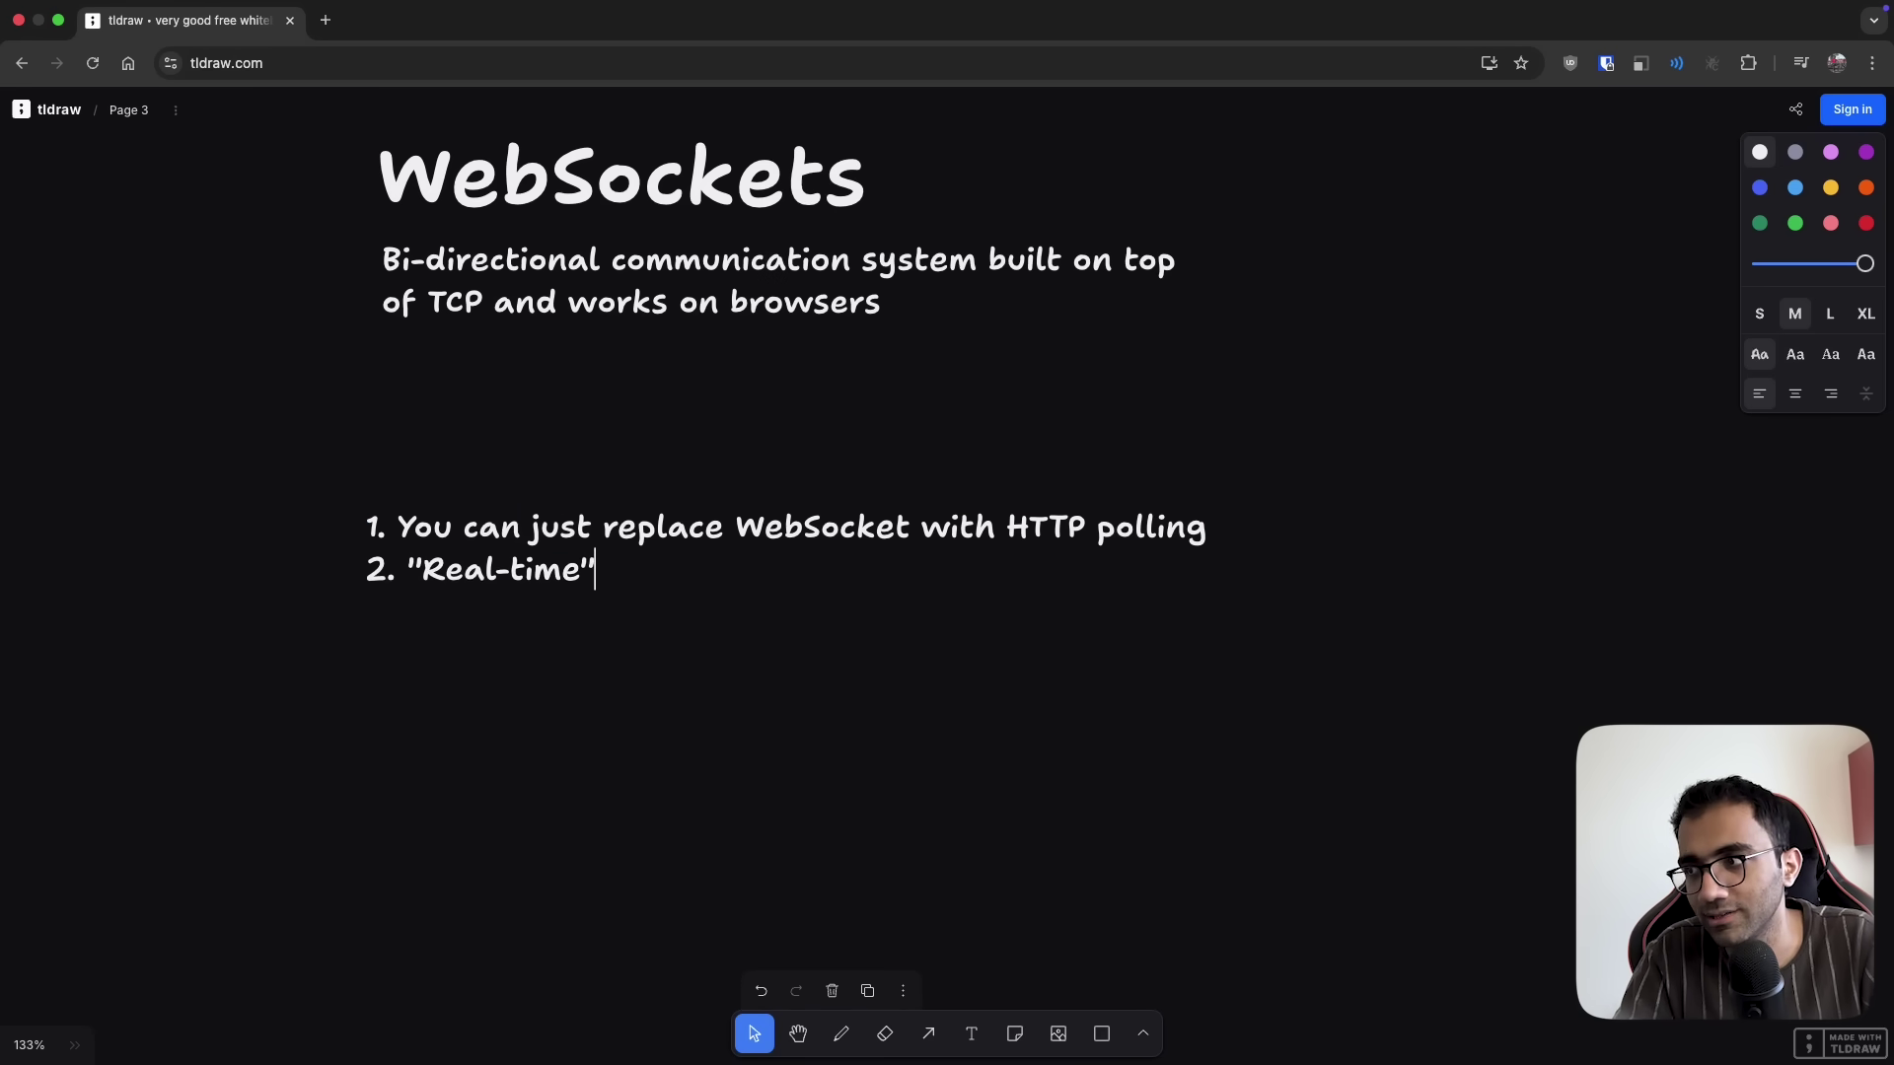
key("Left")
type("ness")
left_click(600, 704)
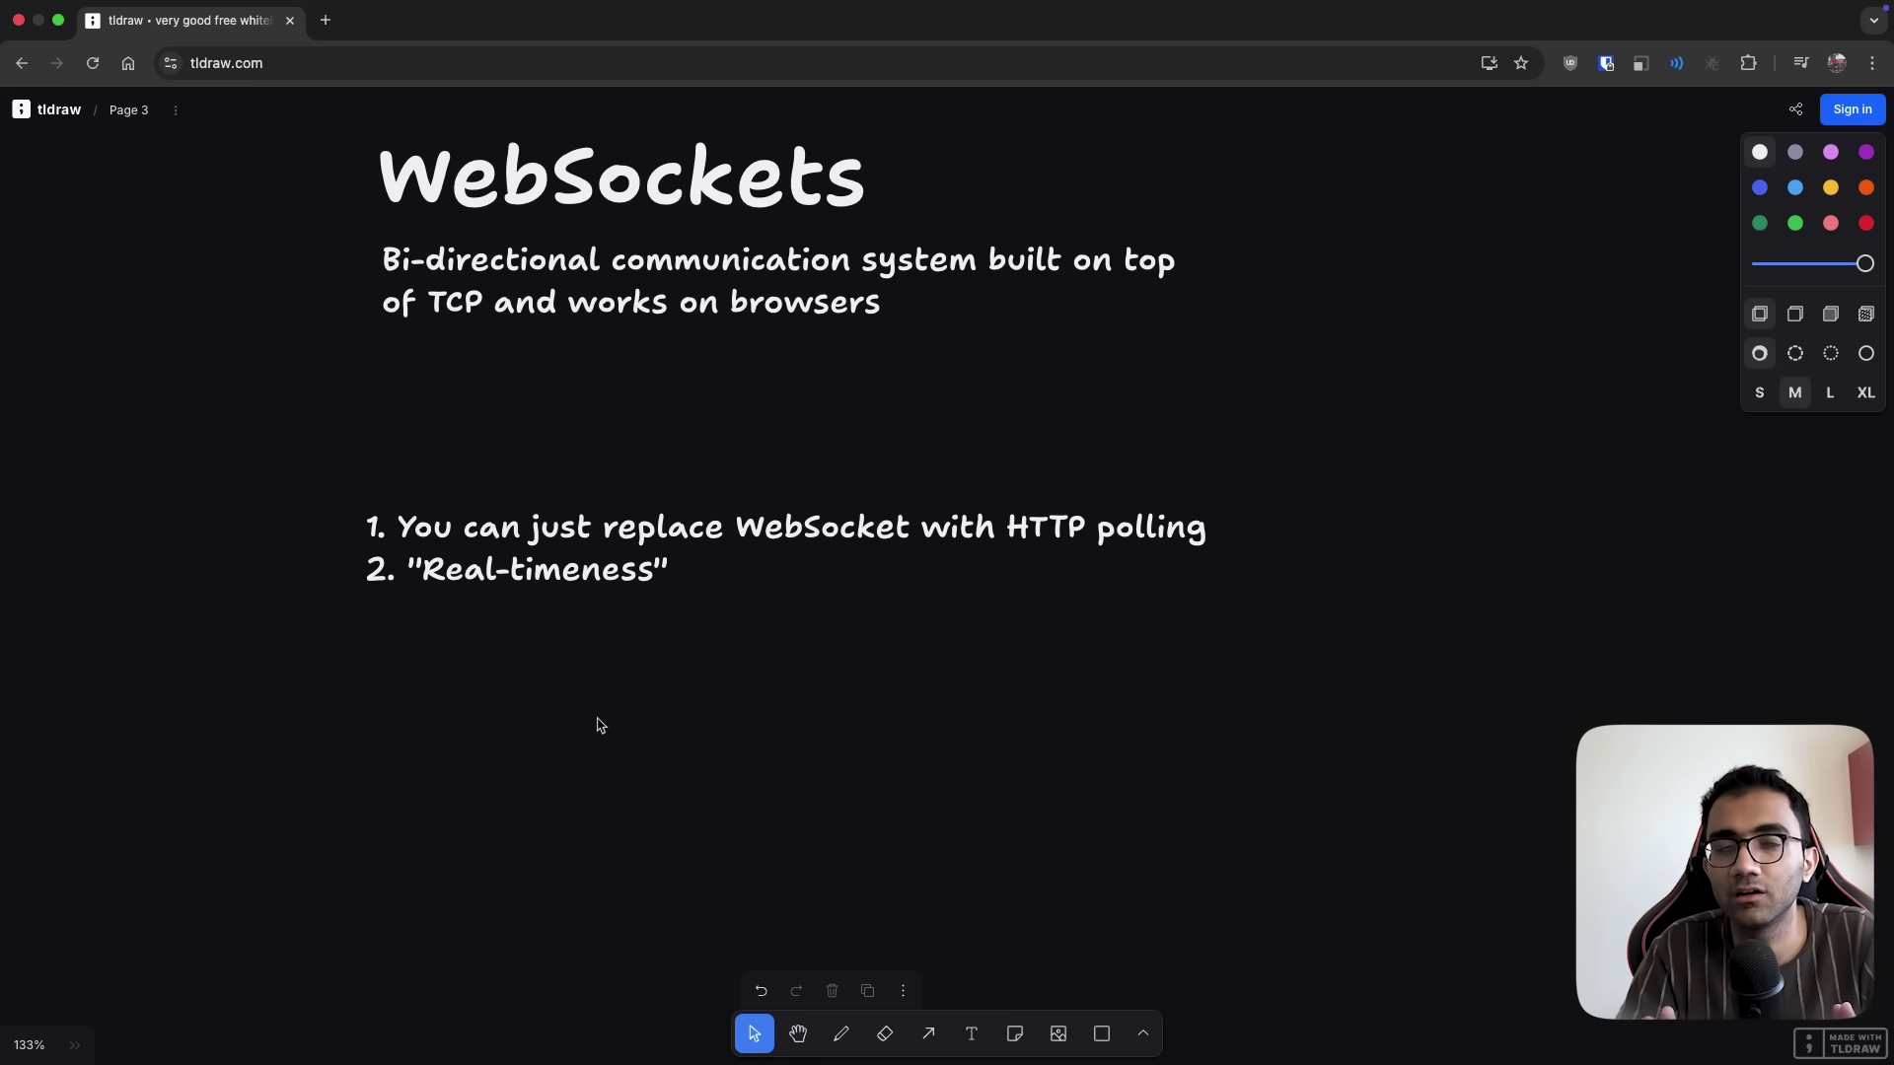
left_click(538, 565)
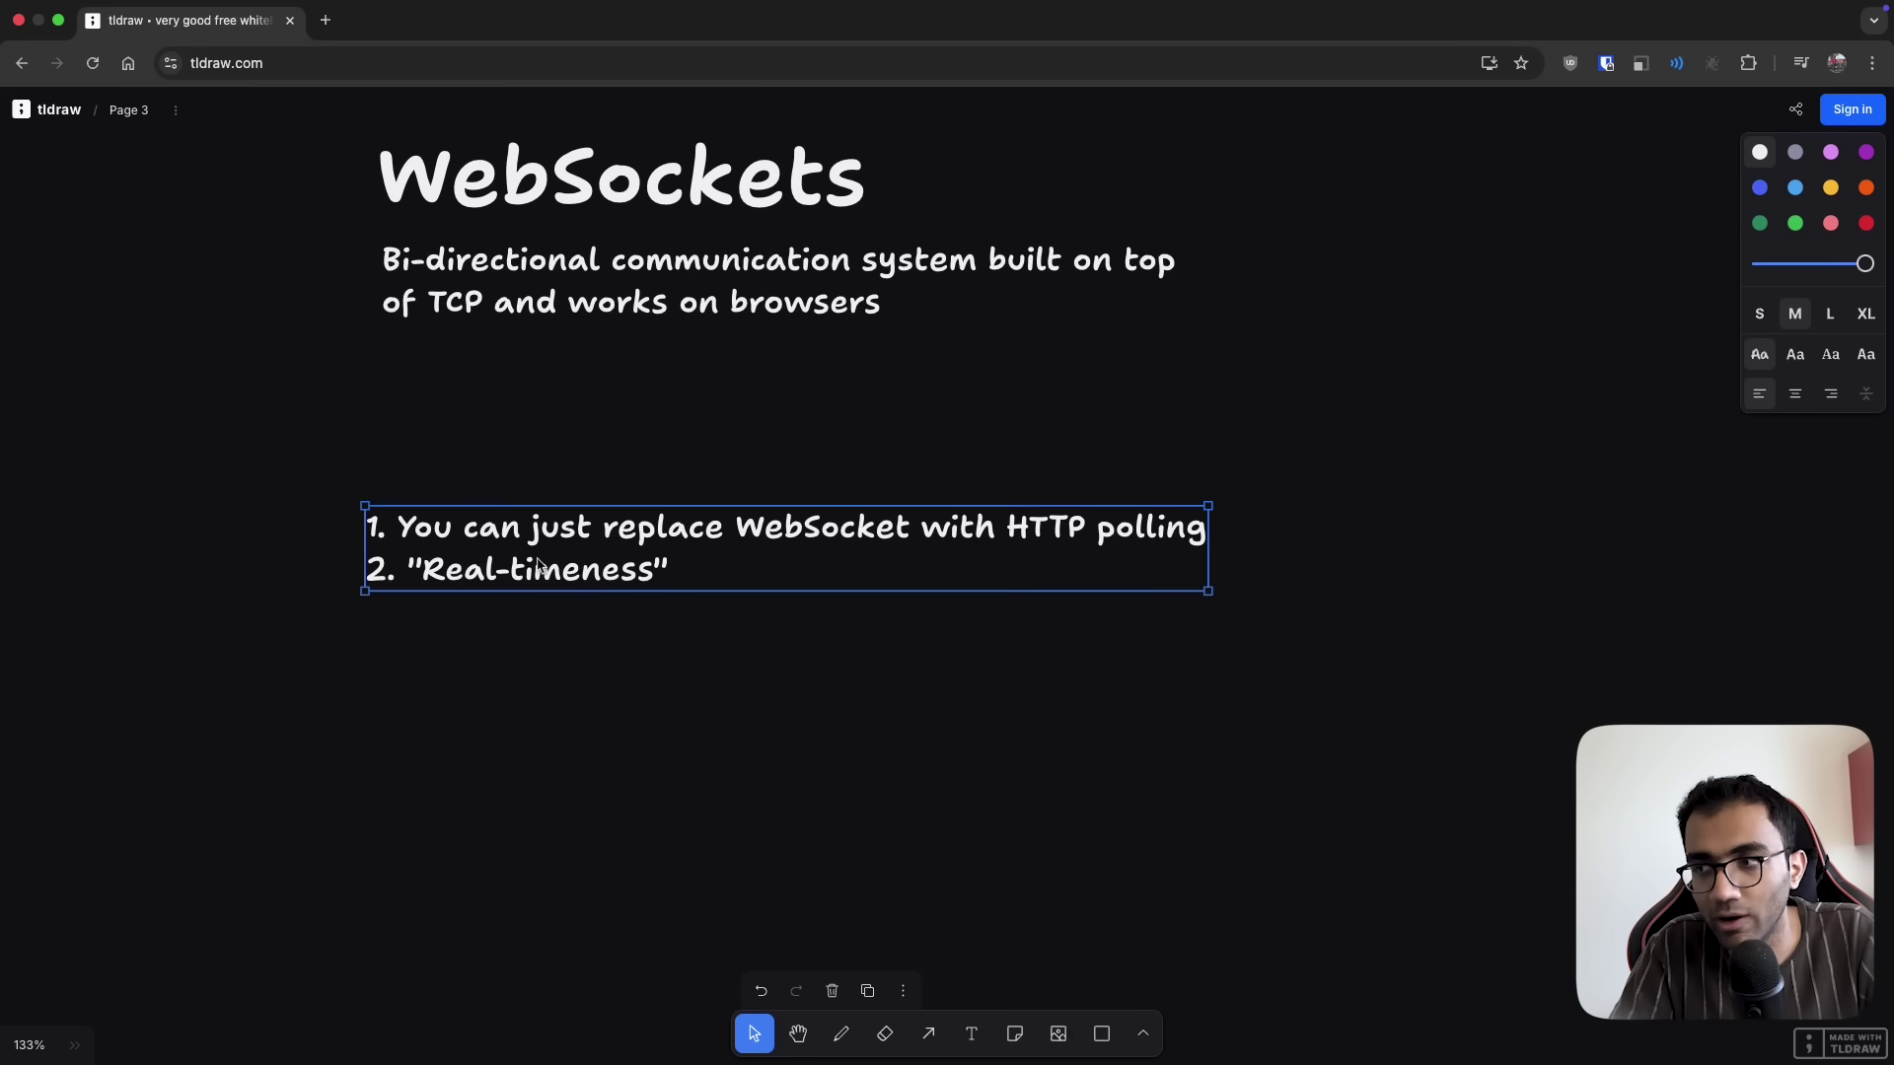
Draw a large rectangle labelled 'Server' below the list
scroll(464, 558, "down", 5)
key("r")
left_click_drag(398, 478, 670, 804)
type("Server")
key("Escape")
scroll(457, 664, "down", 3)
left_click(717, 686)
scroll(718, 686, "up", 2)
Draw four client rectangles to the right of the Server box
key("r")
left_click_drag(912, 376, 1120, 490)
left_click(1252, 478)
key("r")
left_click_drag(1200, 402, 1357, 505)
key("r")
left_click_drag(1035, 533, 1182, 597)
key("r")
left_click_drag(1272, 590, 1454, 702)
Label the four client boxes C1, C2, C3 and C4
double_click(1016, 434)
type("C1")
double_click(1268, 469)
type("C2")
double_click(1109, 566)
type("C3")
double_click(1362, 646)
type("C4")
left_click(928, 1033)
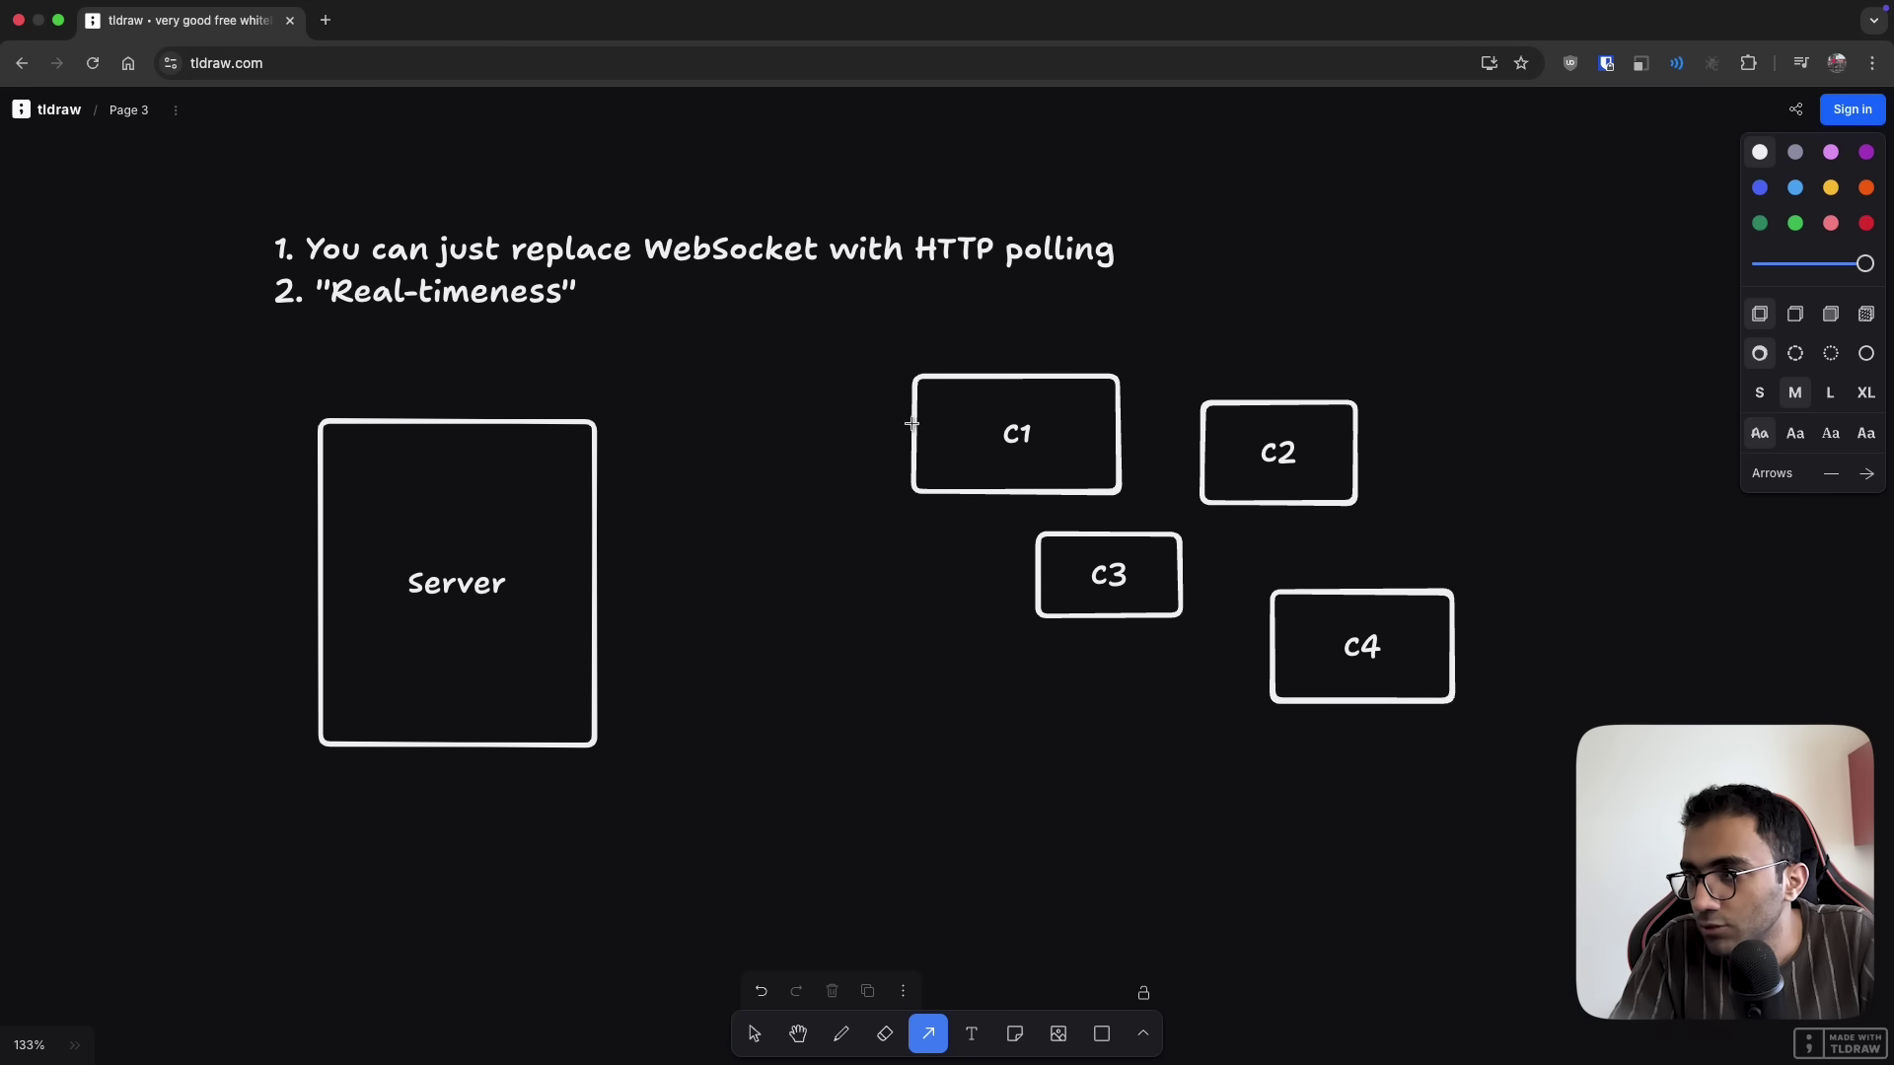
Draw arrows from C1, C3, C4 and C2 into the Server box
left_click_drag(913, 424, 608, 558)
key("a")
left_click_drag(1050, 589, 507, 583)
key("a")
mouse_move(1352, 634)
left_mouse_down()
mouse_move(689, 651)
mouse_move(614, 594)
left_mouse_up()
key("a")
left_click_drag(1237, 461, 613, 564)
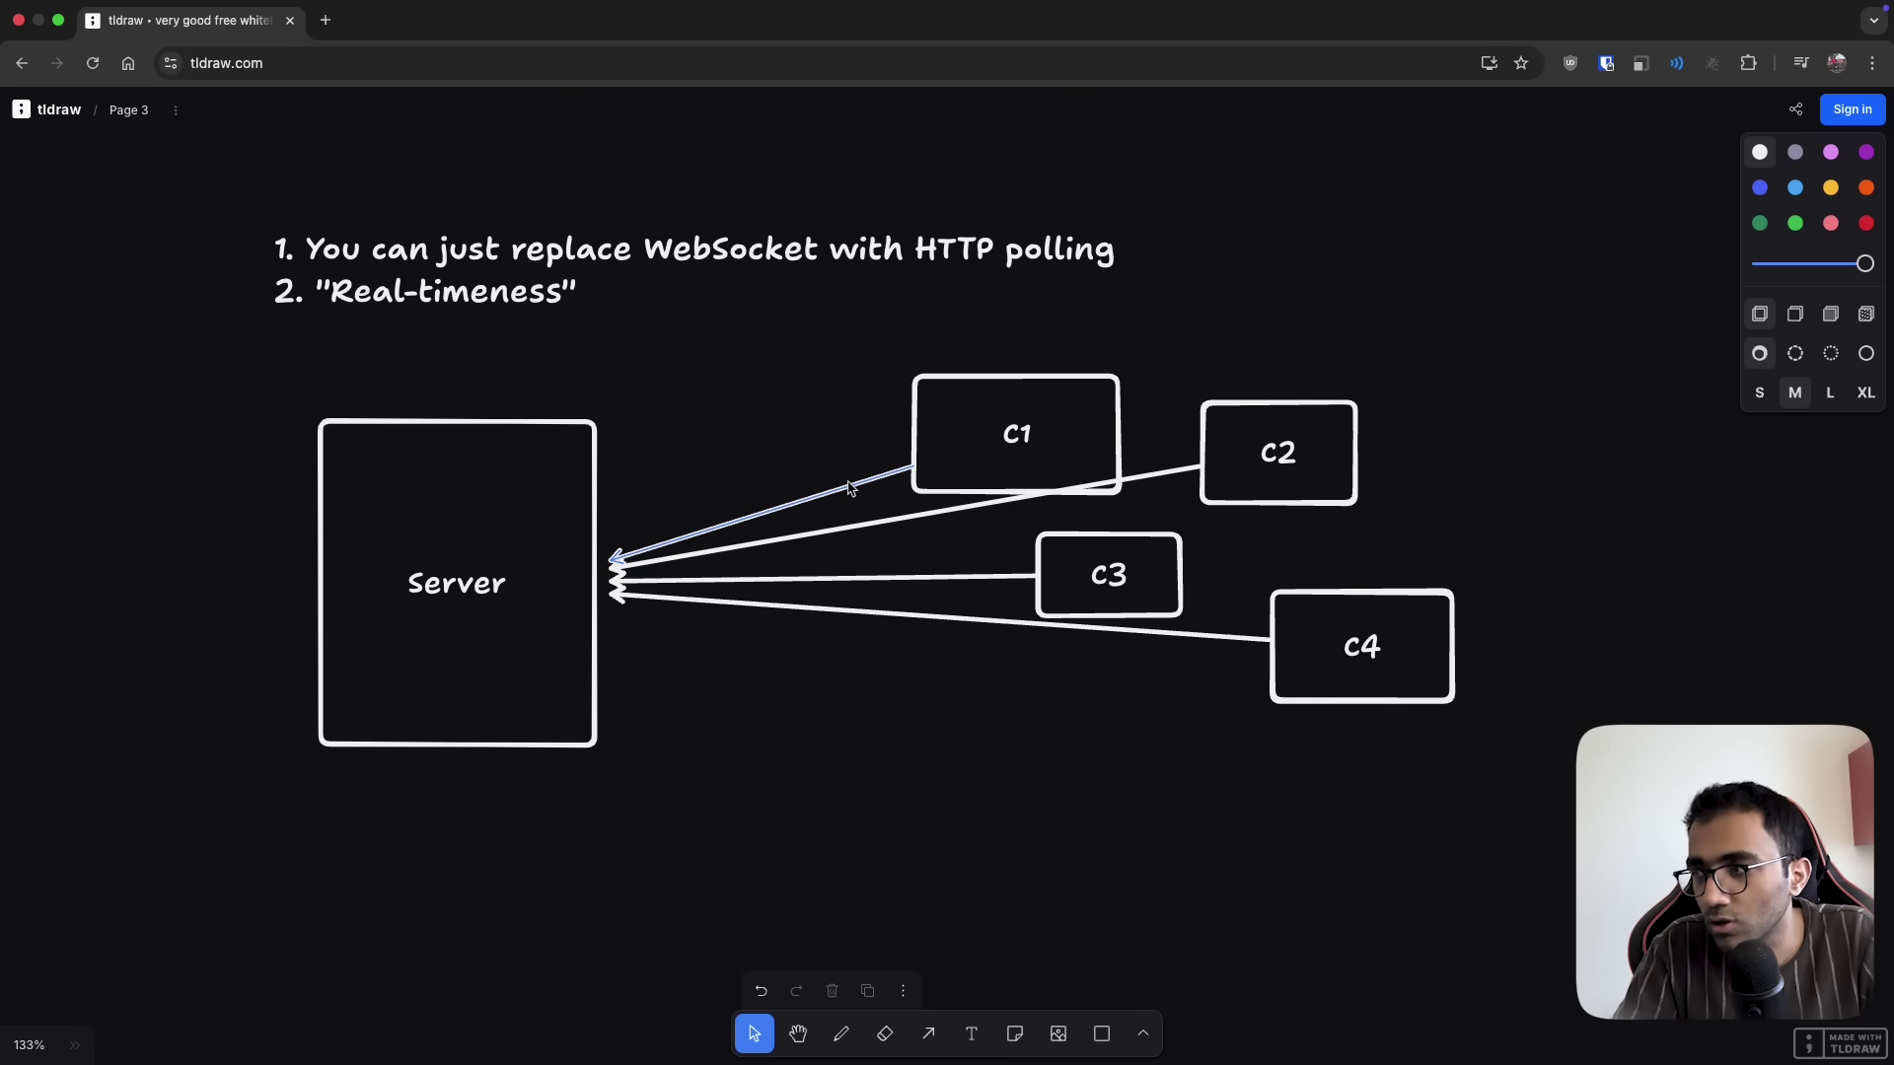
Make the C1 arrow grey and check the purple, yellow and grey arrow colours
left_click(797, 505)
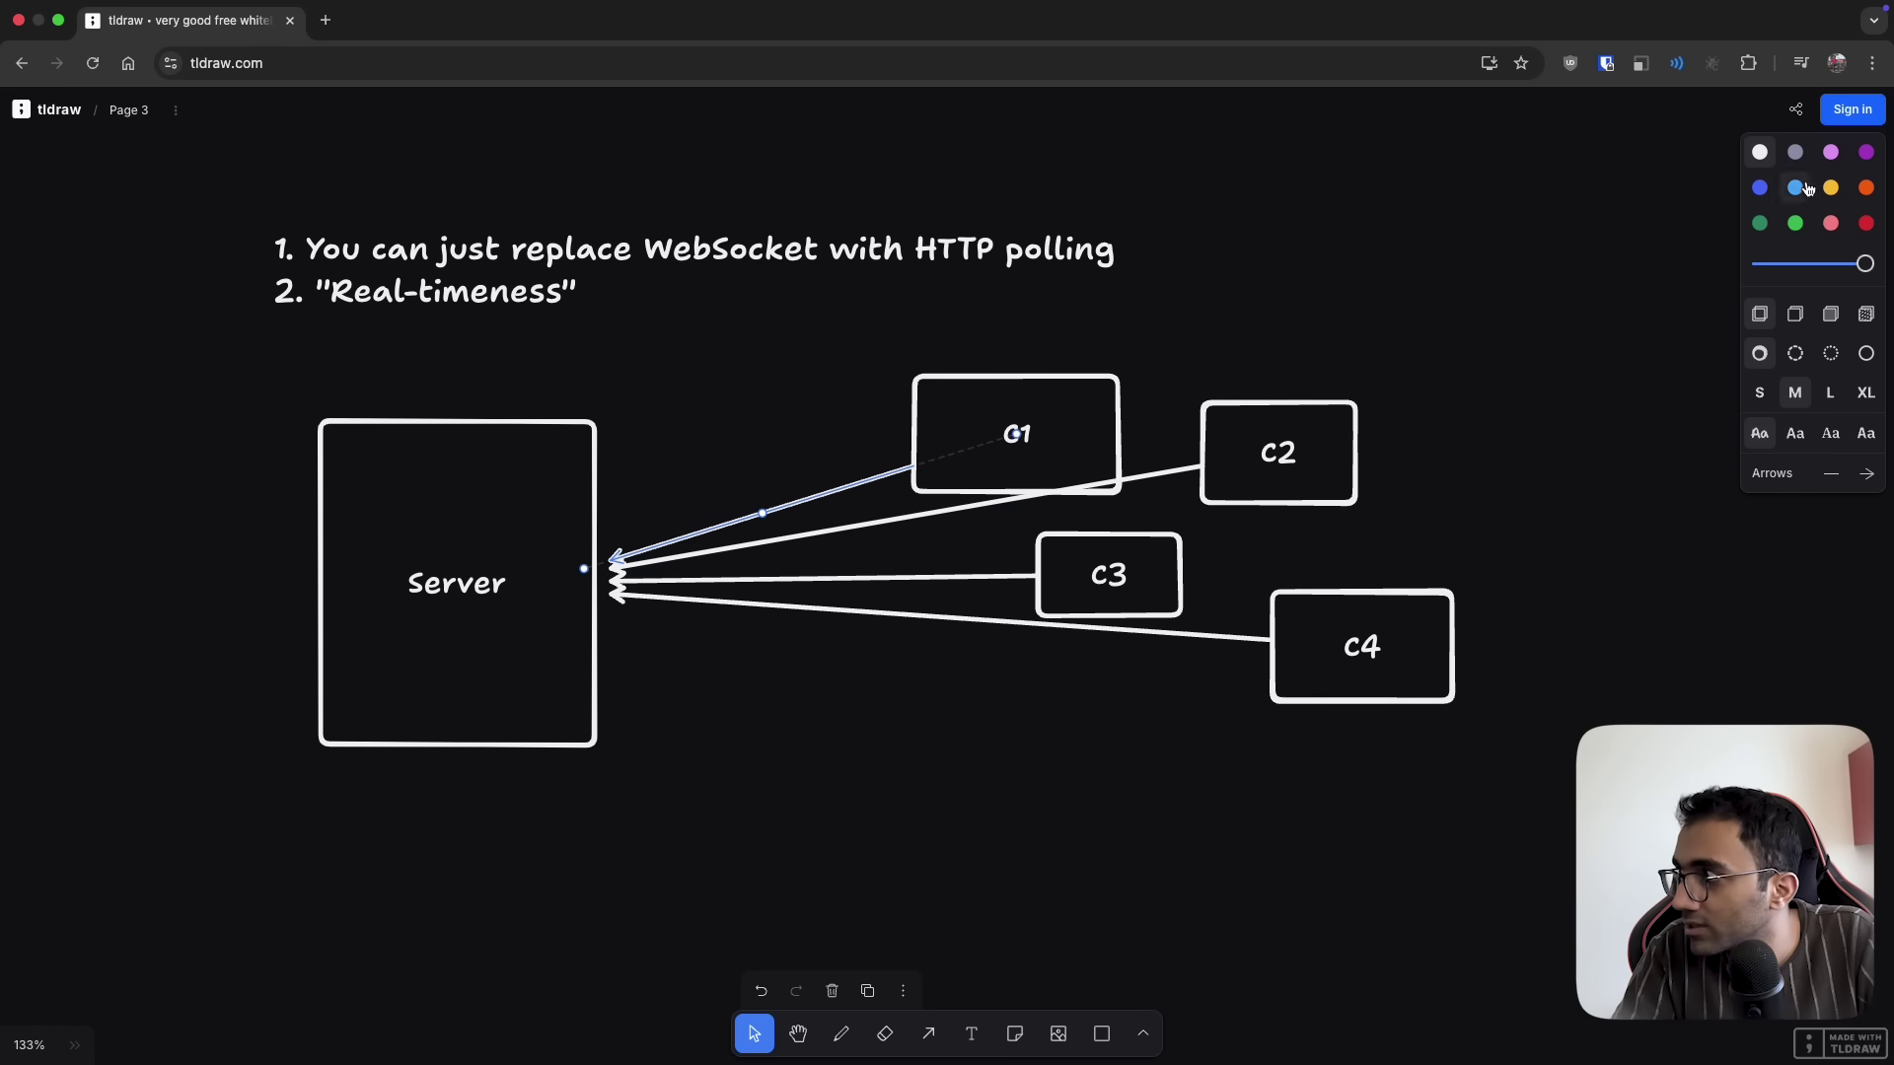
left_click(1795, 152)
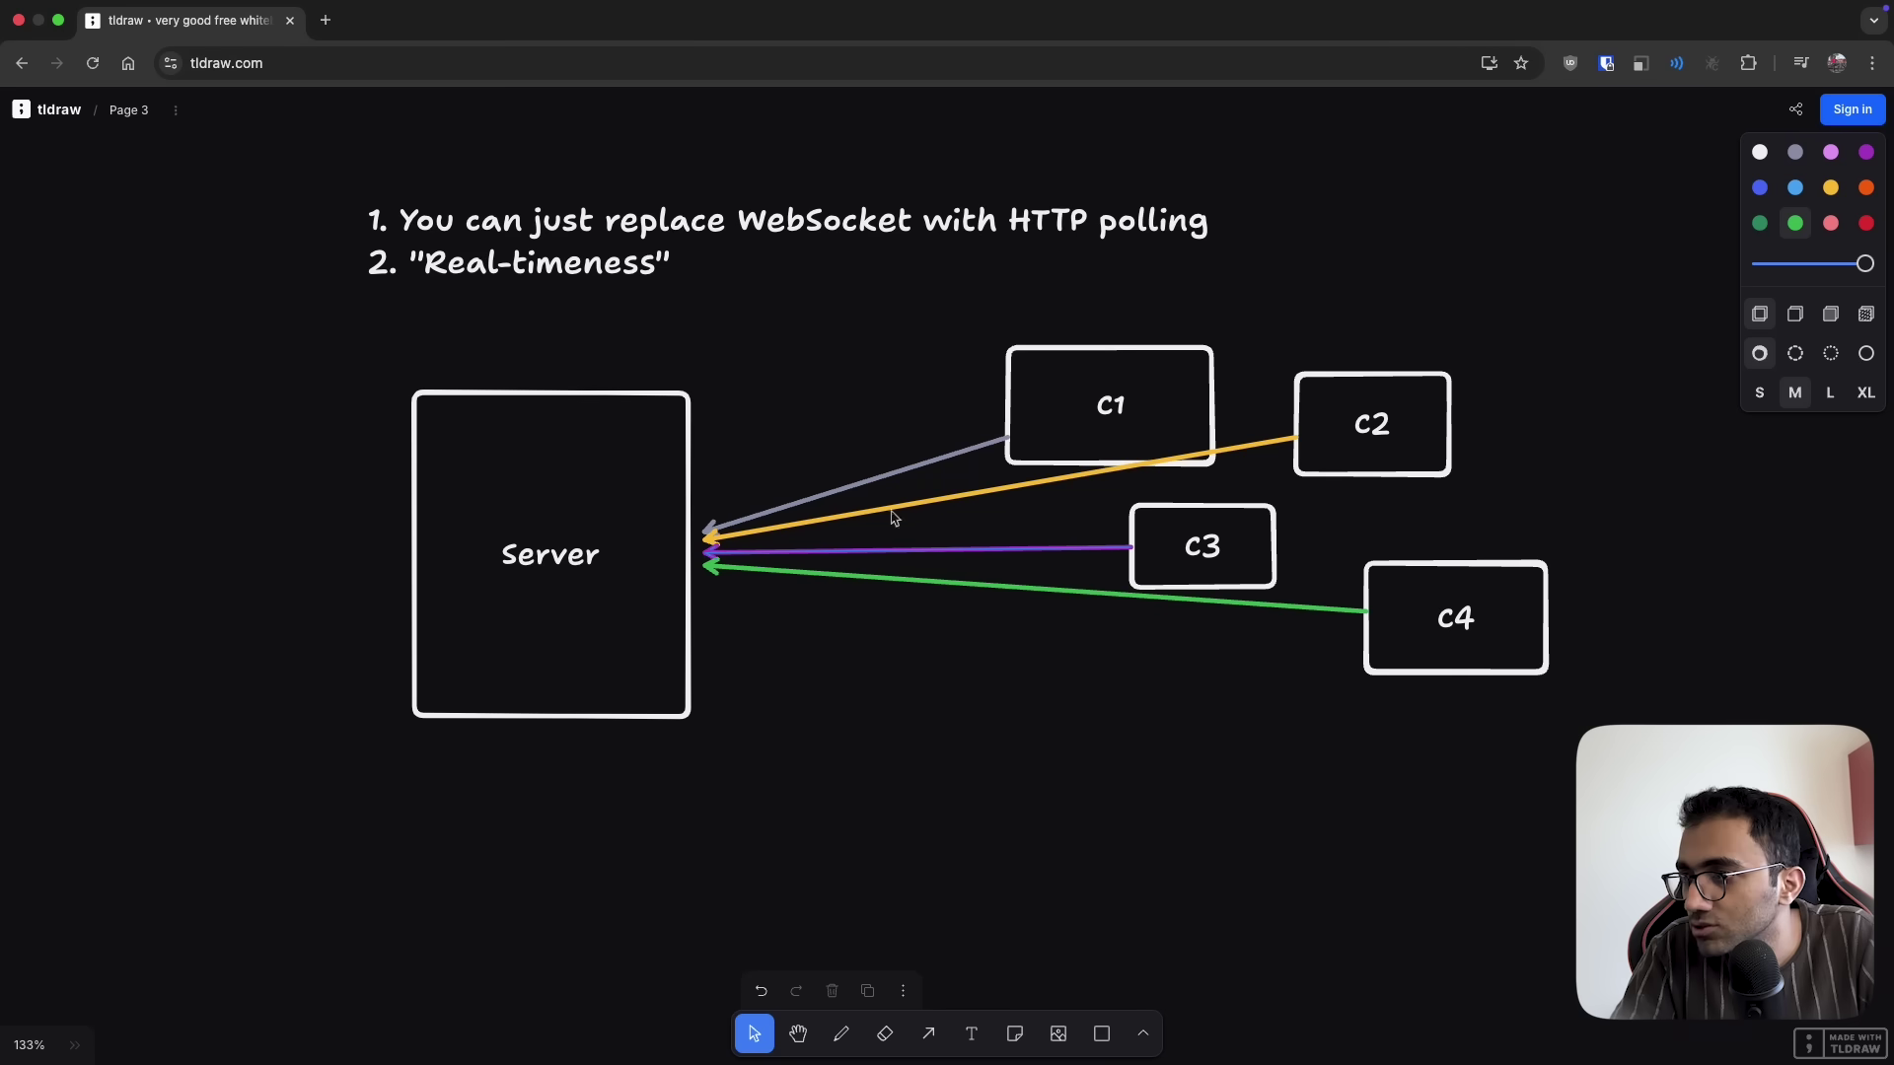
left_click_drag(786, 422, 846, 725)
left_click(854, 738)
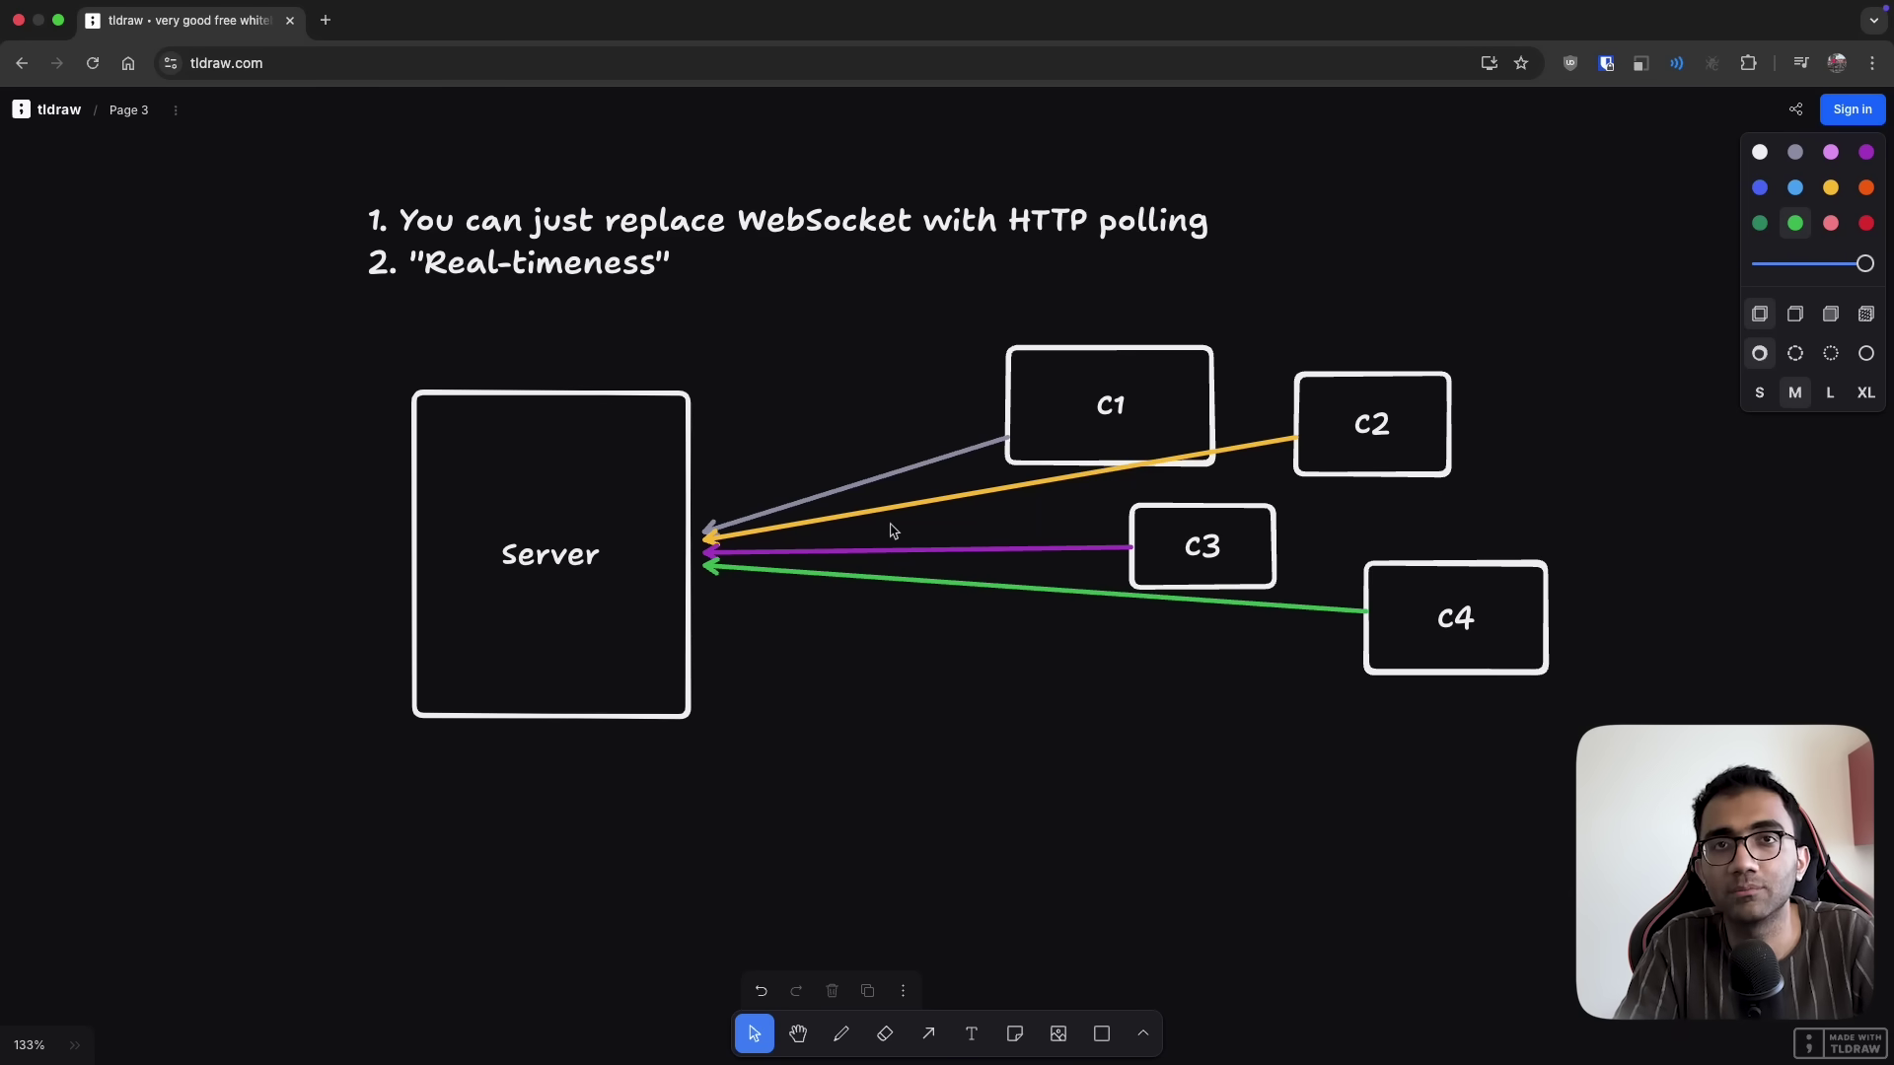
left_click(858, 551)
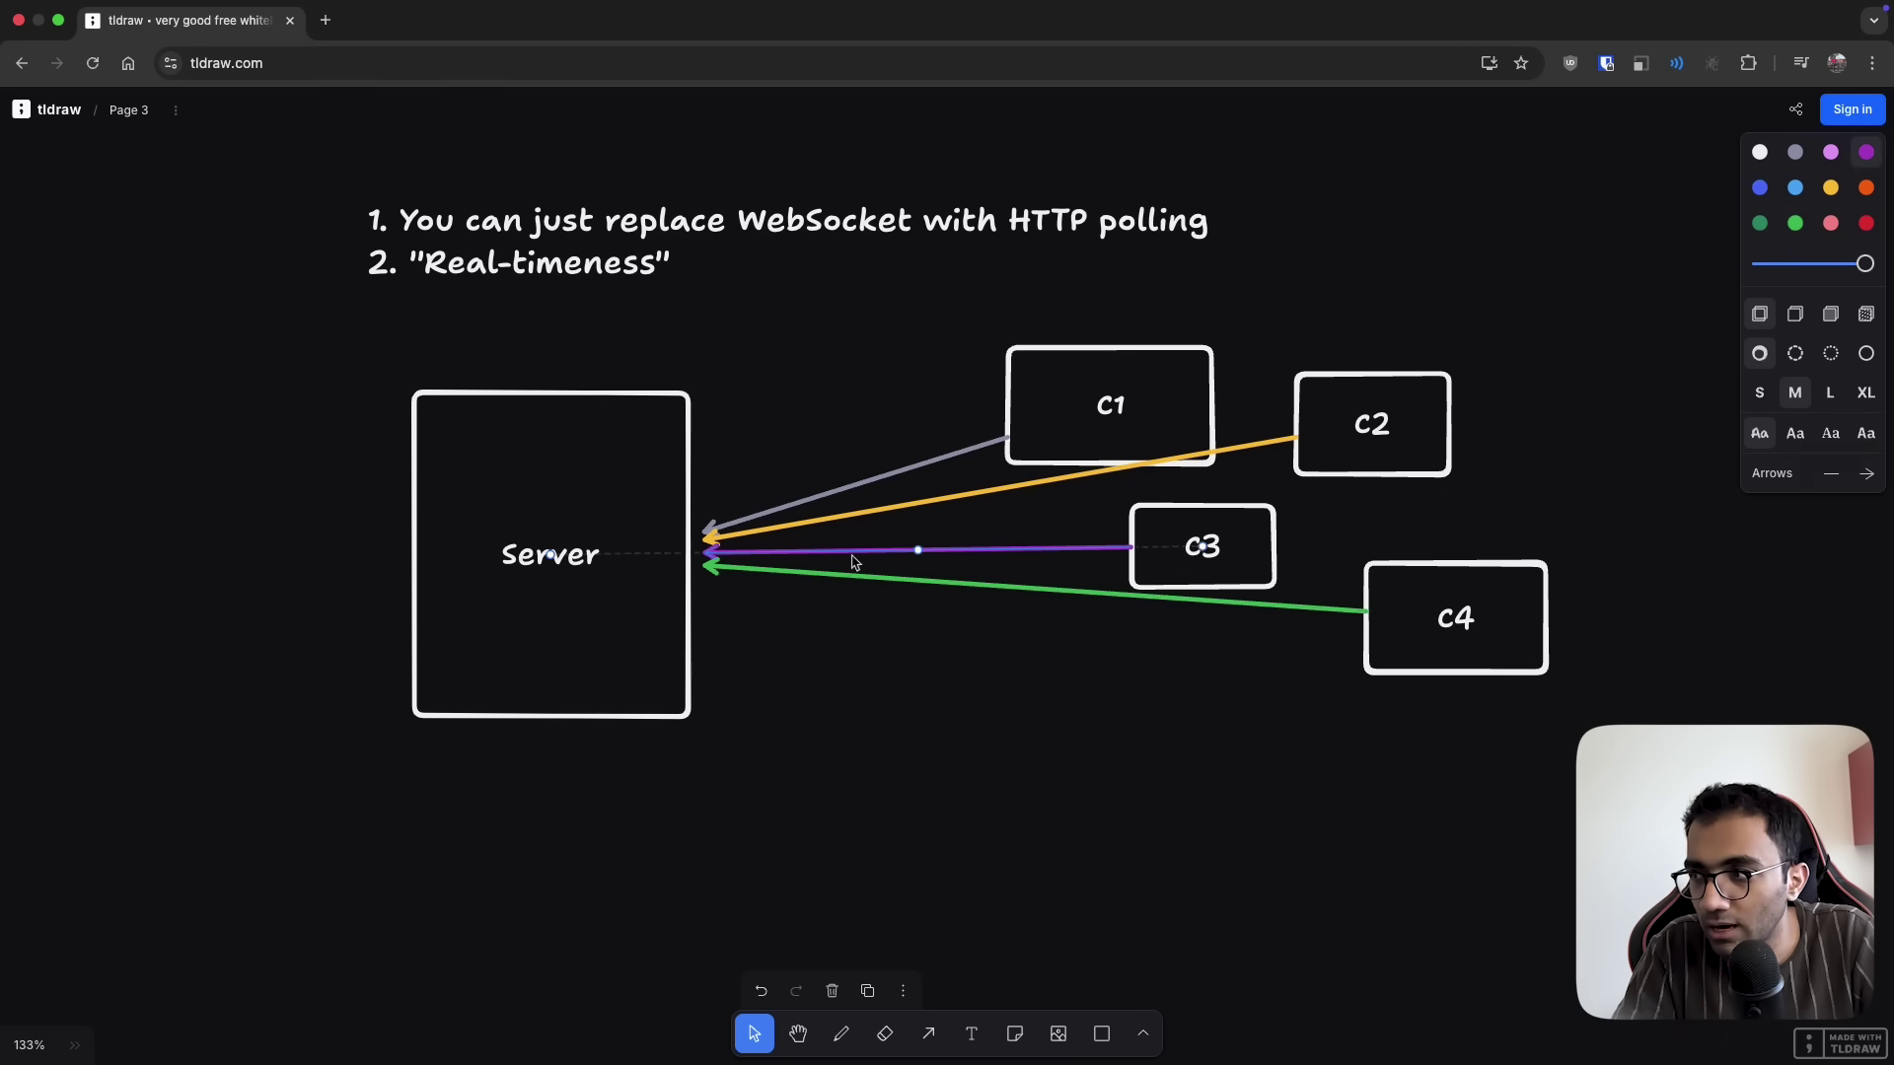
left_click(836, 517)
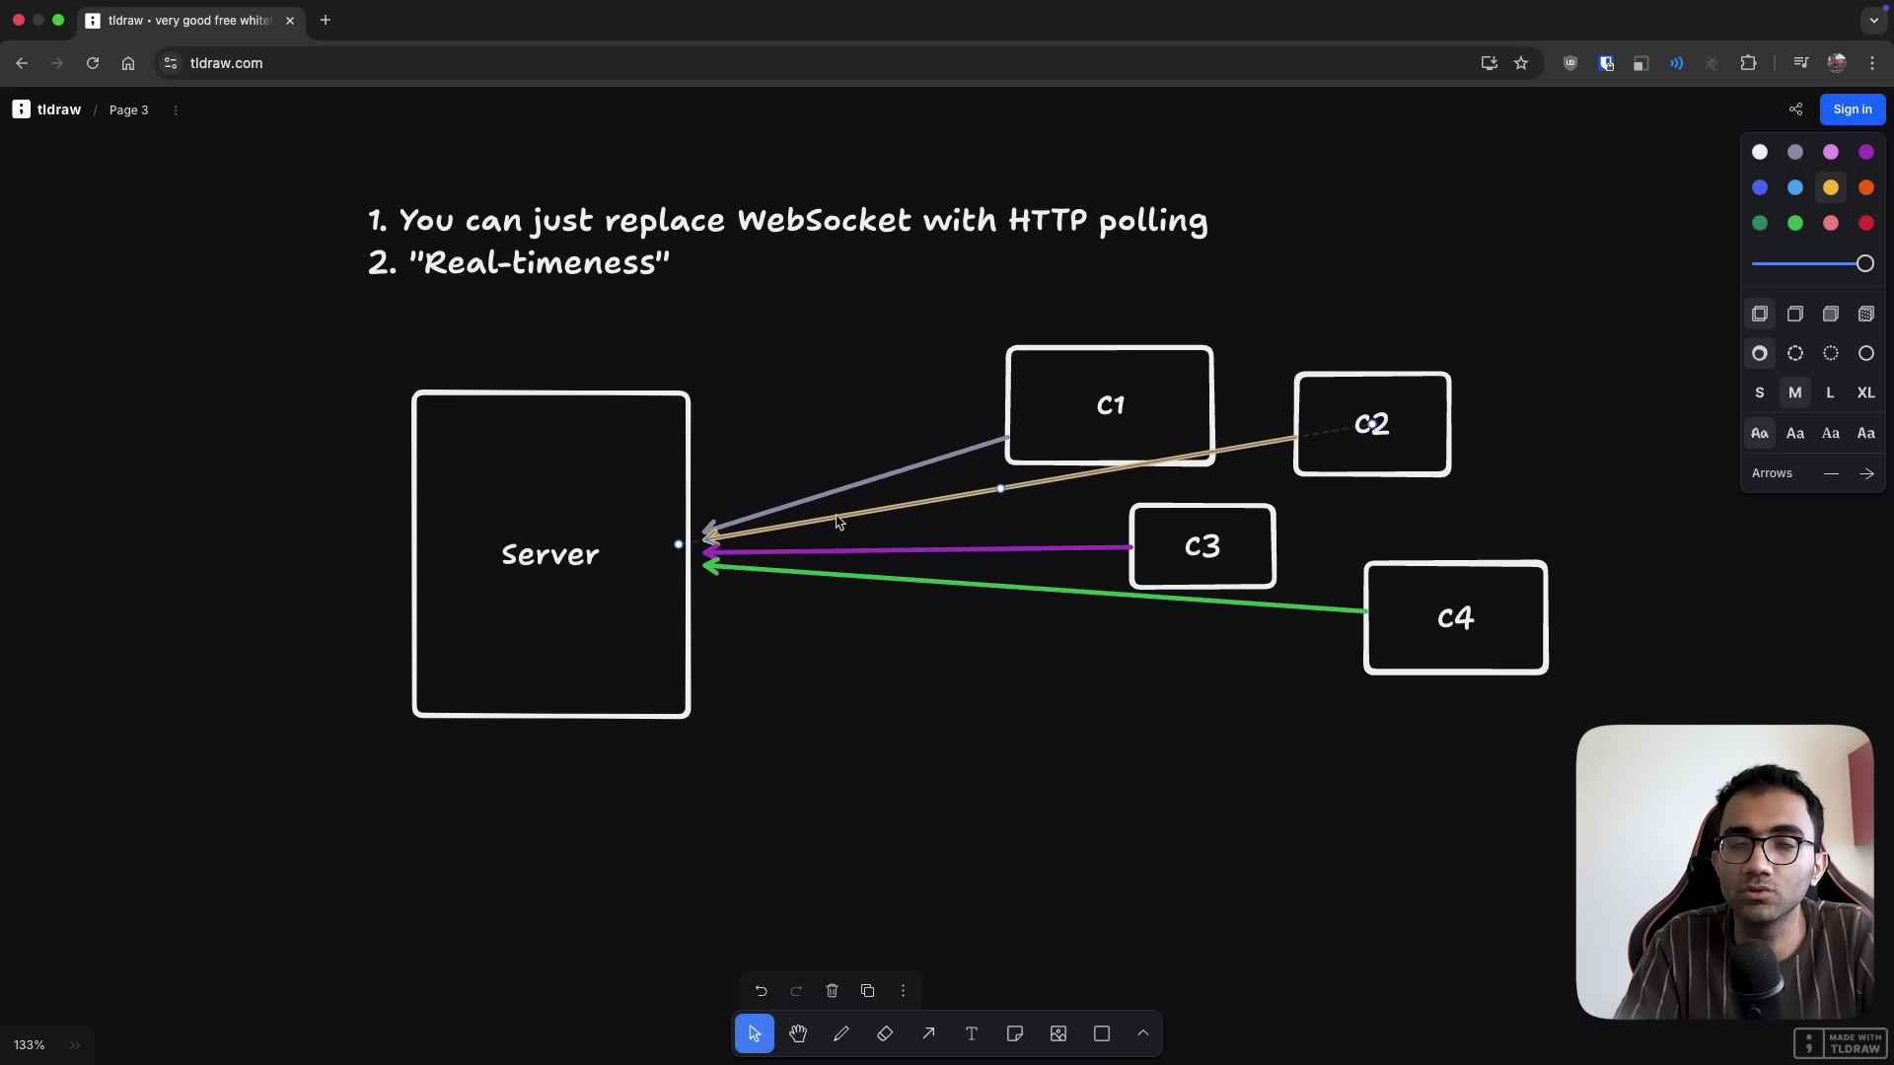
left_click(838, 490)
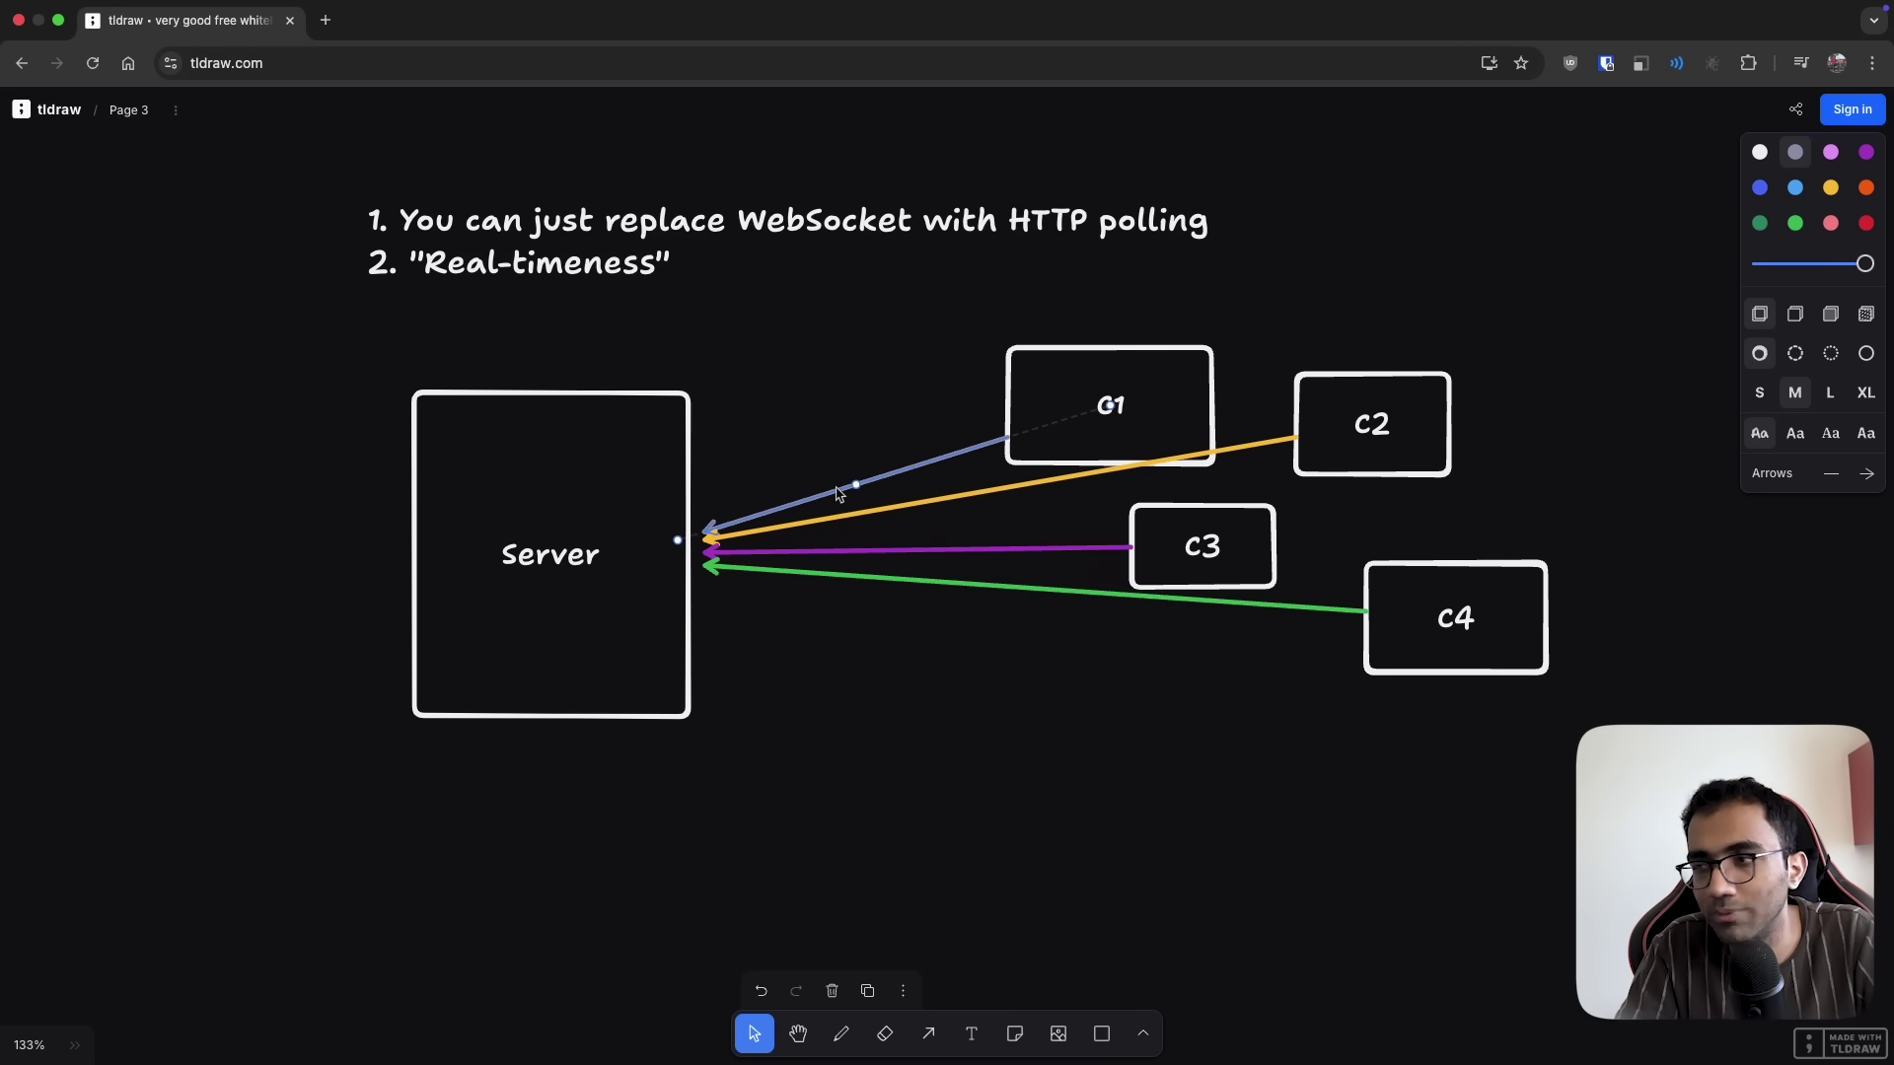
left_click(563, 592)
Move the Server box down-left and relabel it 'Server (old)'
mouse_move(595, 575)
left_mouse_down()
mouse_move(590, 638)
mouse_move(574, 594)
left_mouse_up()
double_click(574, 594)
type("(old)")
left_click(440, 795)
scroll(441, 792, "down", 3)
scroll(441, 792, "left", 3)
Draw a 'Server (new)' box at lower left, keeping the client arrows on Server (old)
key("r")
mouse_move(329, 688)
left_mouse_down()
mouse_move(588, 938)
mouse_move(595, 981)
left_mouse_up()
double_click(545, 812)
type("Server (new)")
key("Escape")
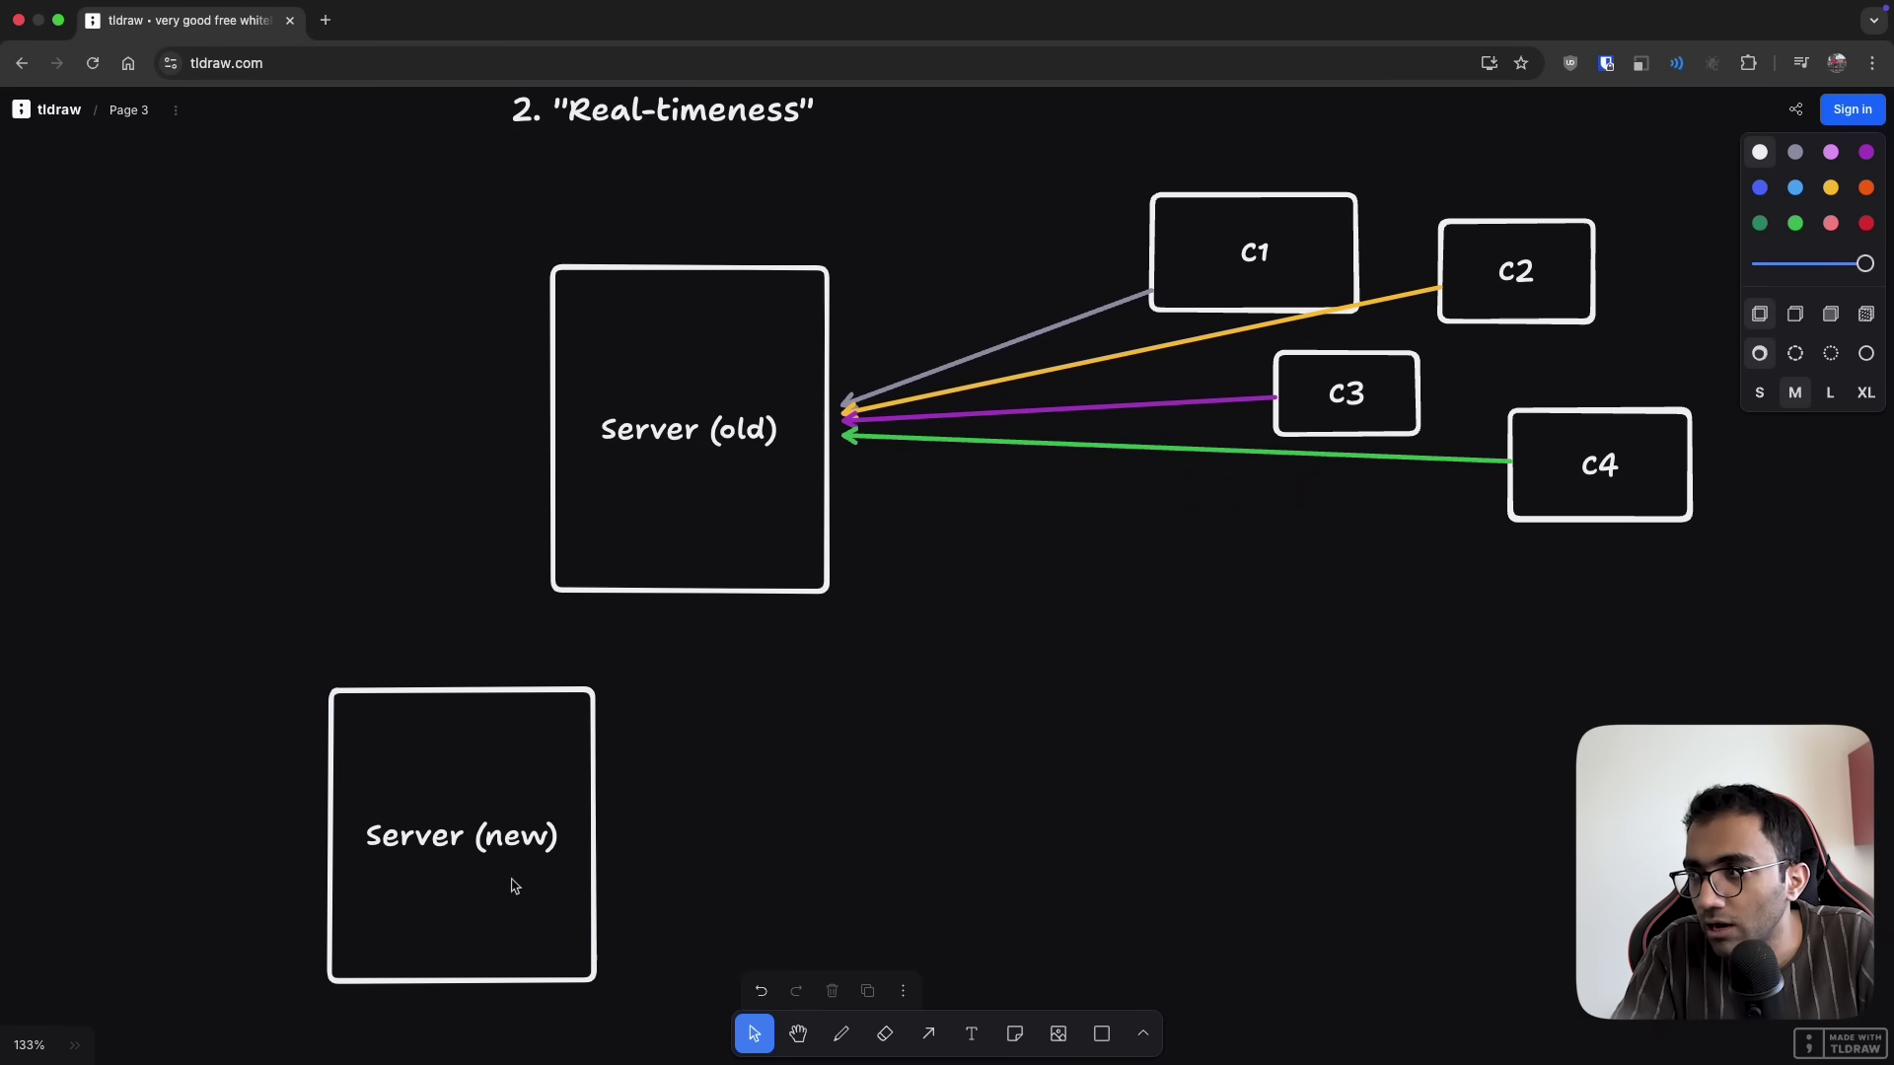
left_click_drag(947, 270, 961, 541)
mouse_move(932, 419)
left_mouse_down()
mouse_move(582, 790)
mouse_move(786, 811)
mouse_move(908, 448)
mouse_move(930, 444)
mouse_move(562, 728)
mouse_move(565, 818)
mouse_move(988, 404)
mouse_move(981, 506)
mouse_move(633, 767)
mouse_move(985, 303)
mouse_move(928, 427)
left_mouse_up()
left_click(1000, 622)
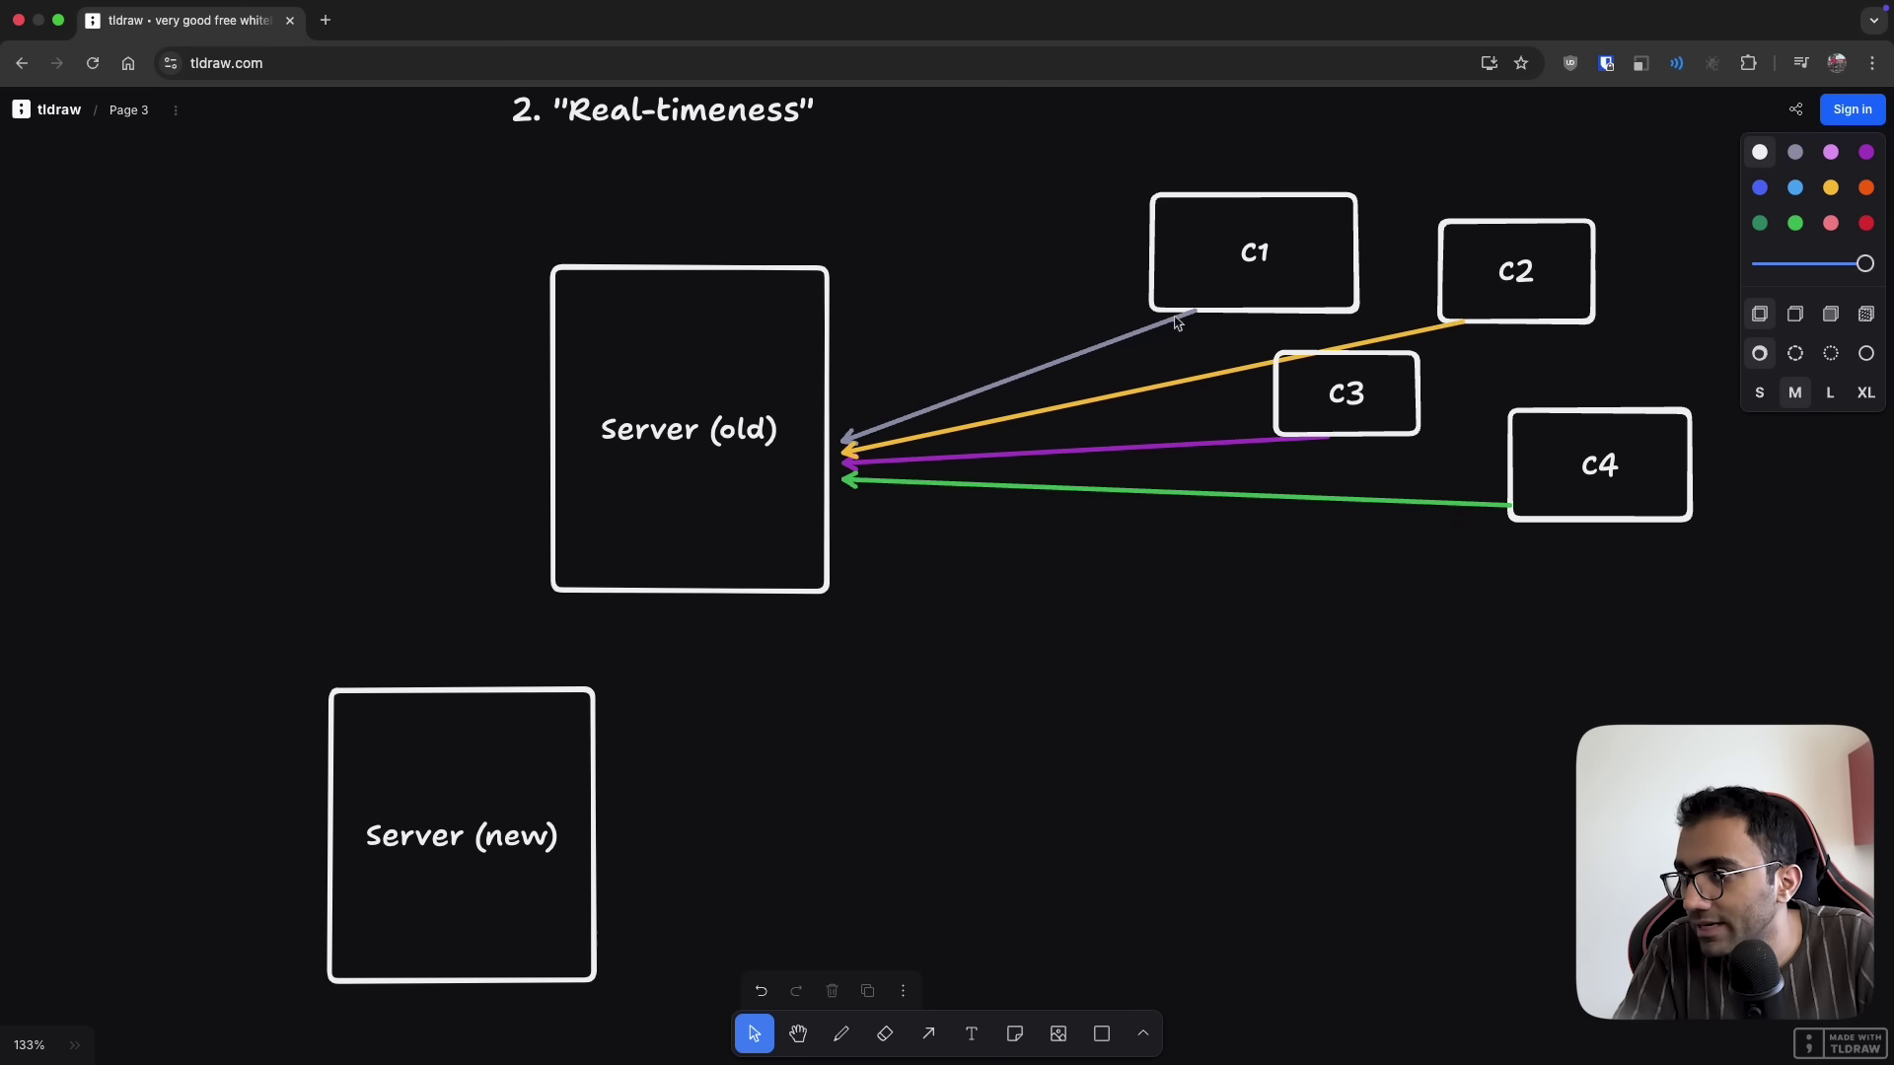
Cross out the four client arrows with freehand diagonal, vertical and check strokes
key("a")
key("d")
left_click_drag(958, 321, 1149, 607)
left_click_drag(1055, 291, 1048, 669)
left_click_drag(999, 558, 1080, 477)
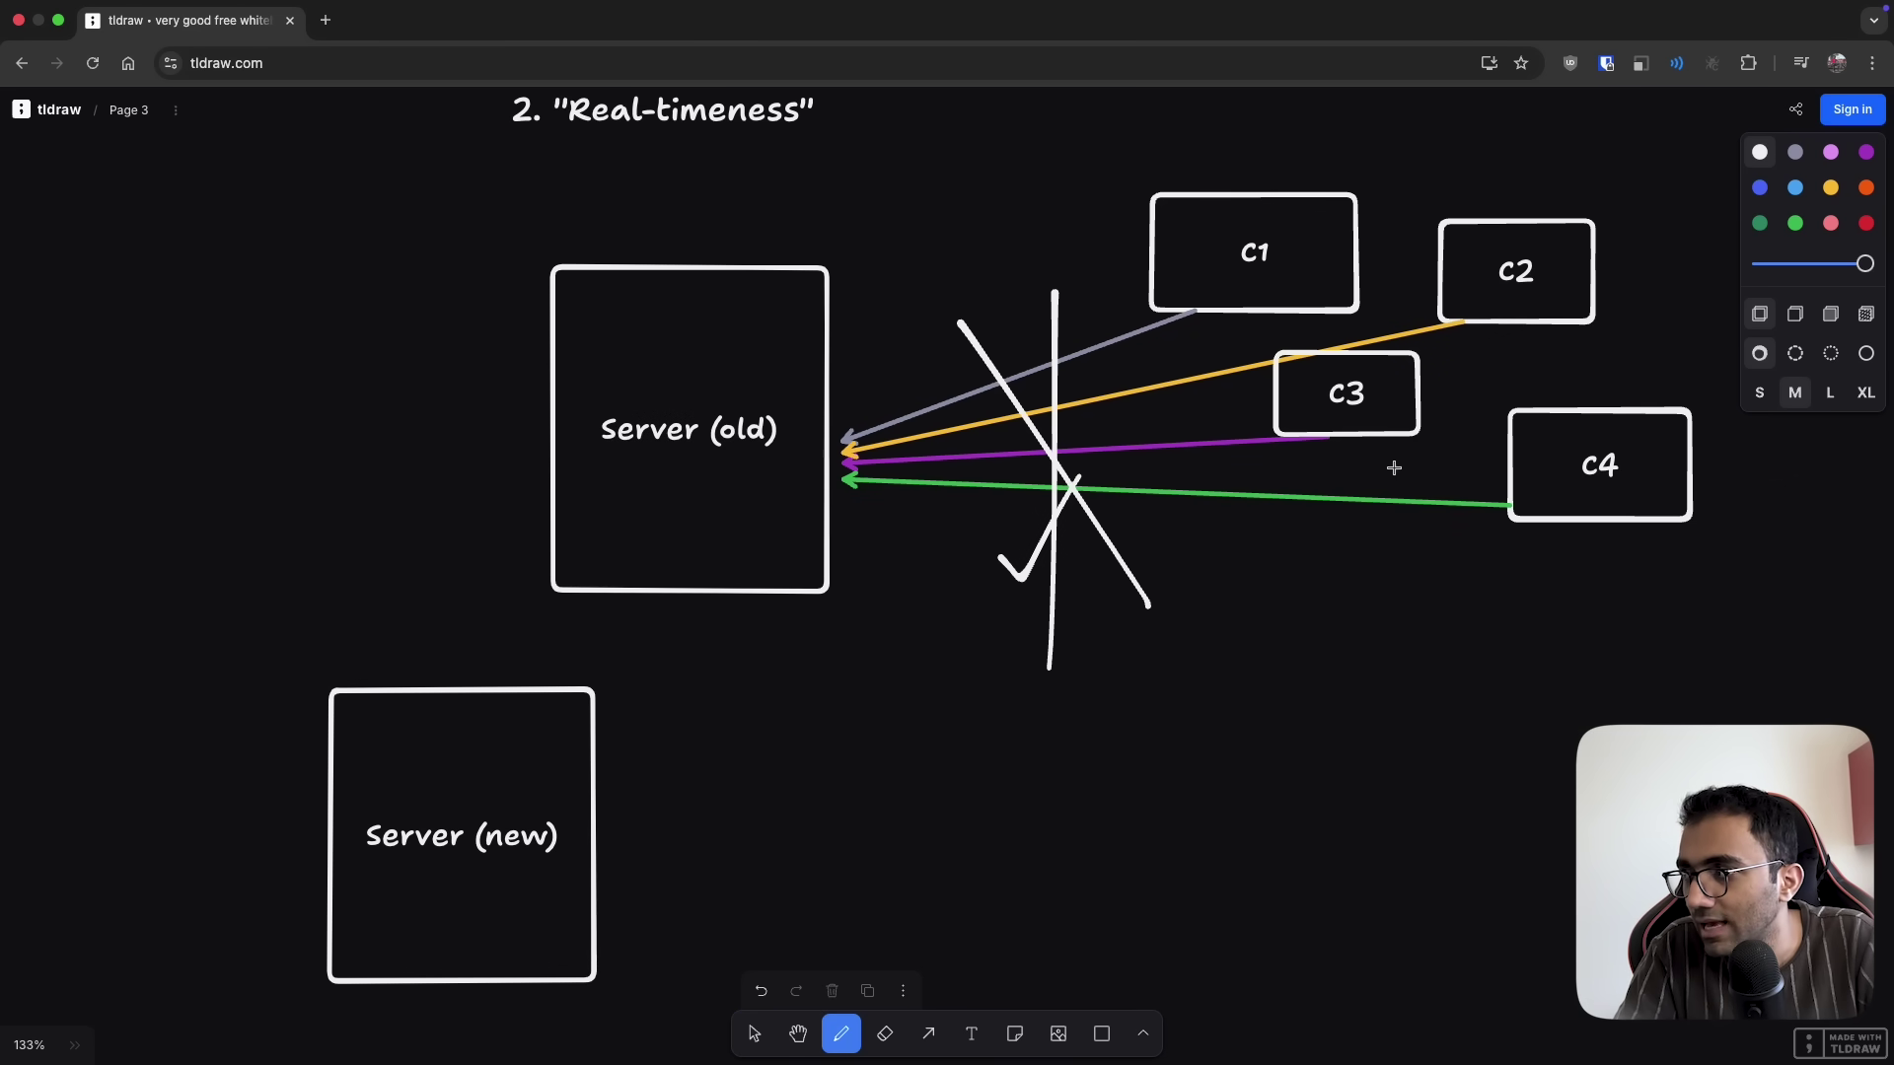
Sketch freehand curved arrows from the clients to Server (new), plus a check mark at C4
mouse_move(1472, 443)
left_mouse_down()
mouse_move(706, 795)
mouse_move(681, 740)
mouse_move(771, 861)
left_mouse_up()
mouse_move(1291, 399)
left_mouse_down()
mouse_move(779, 740)
mouse_move(826, 688)
mouse_move(872, 778)
left_mouse_up()
mouse_move(1273, 266)
left_mouse_down()
mouse_move(839, 725)
mouse_move(789, 742)
left_mouse_up()
mouse_move(804, 673)
left_mouse_down()
mouse_move(799, 735)
mouse_move(873, 779)
left_mouse_up()
scroll(610, 727, "right", 5)
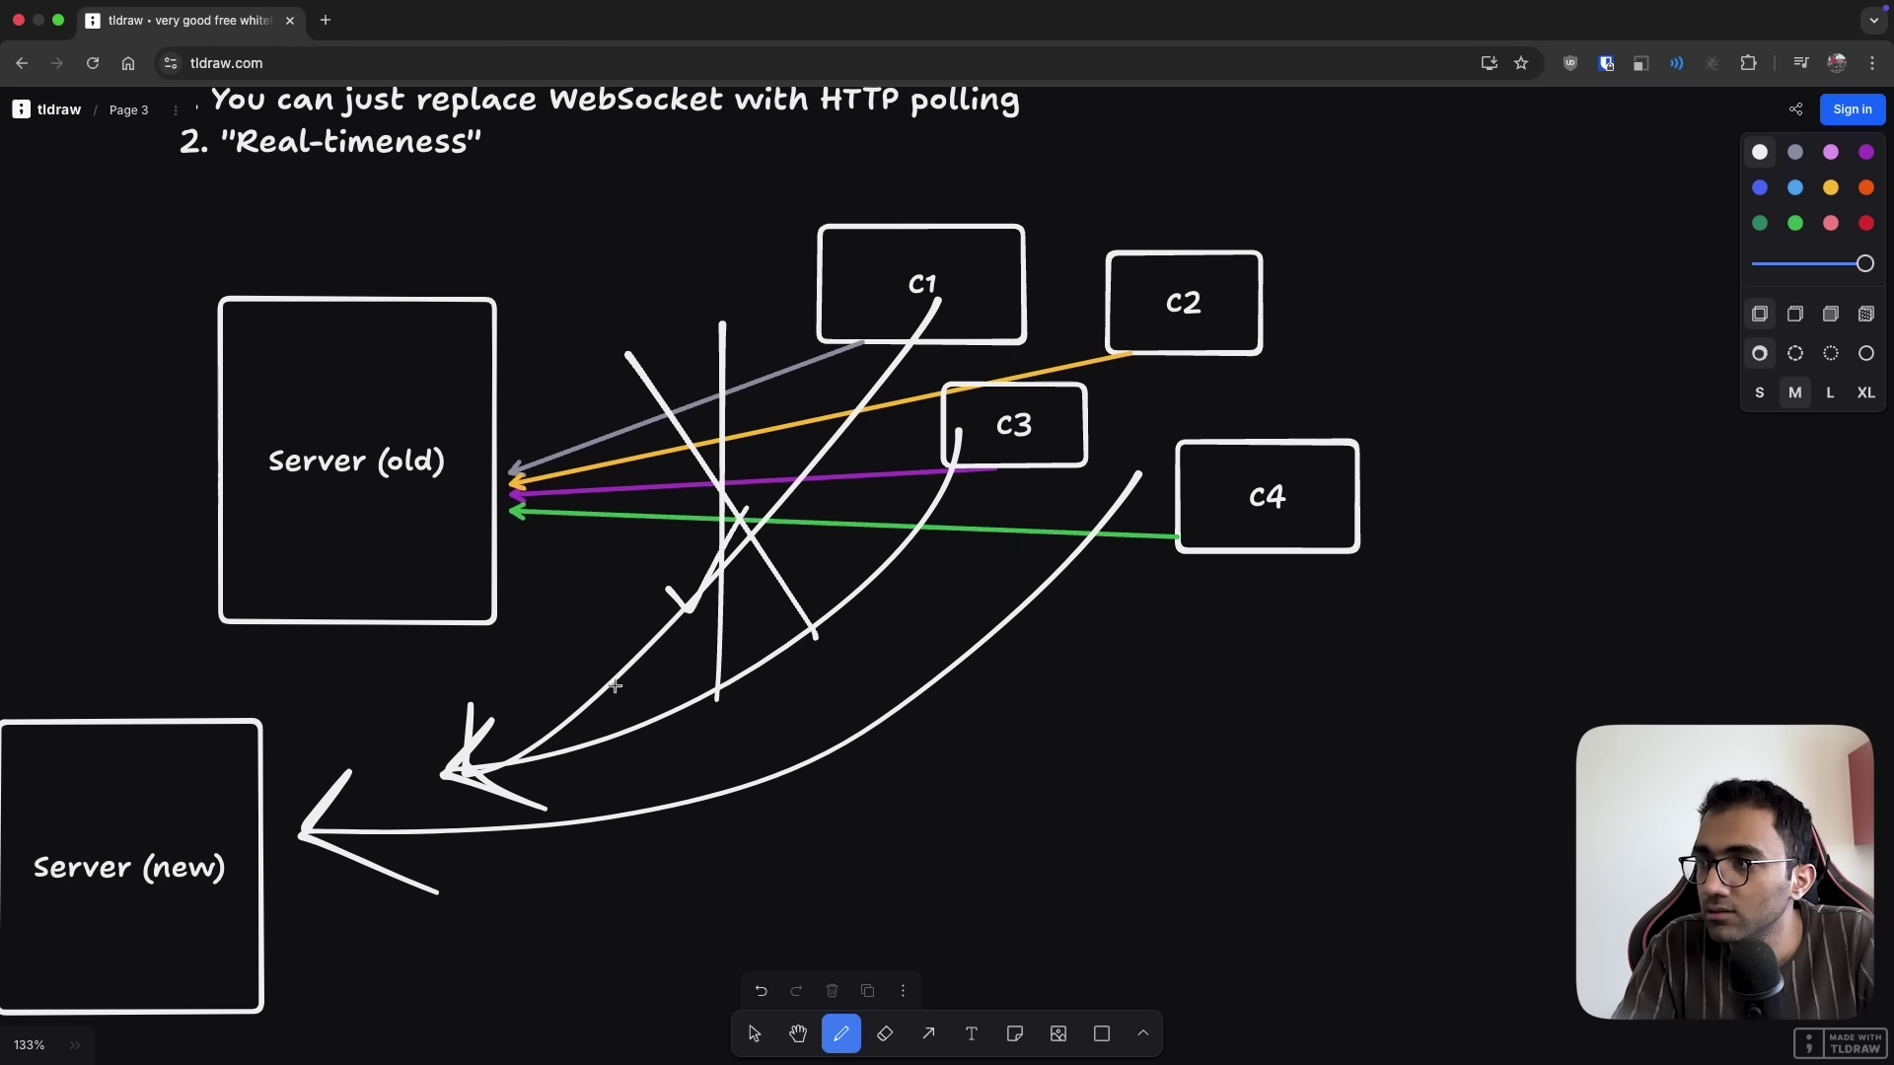
mouse_move(859, 286)
left_mouse_down()
mouse_move(550, 335)
mouse_move(622, 341)
left_mouse_up()
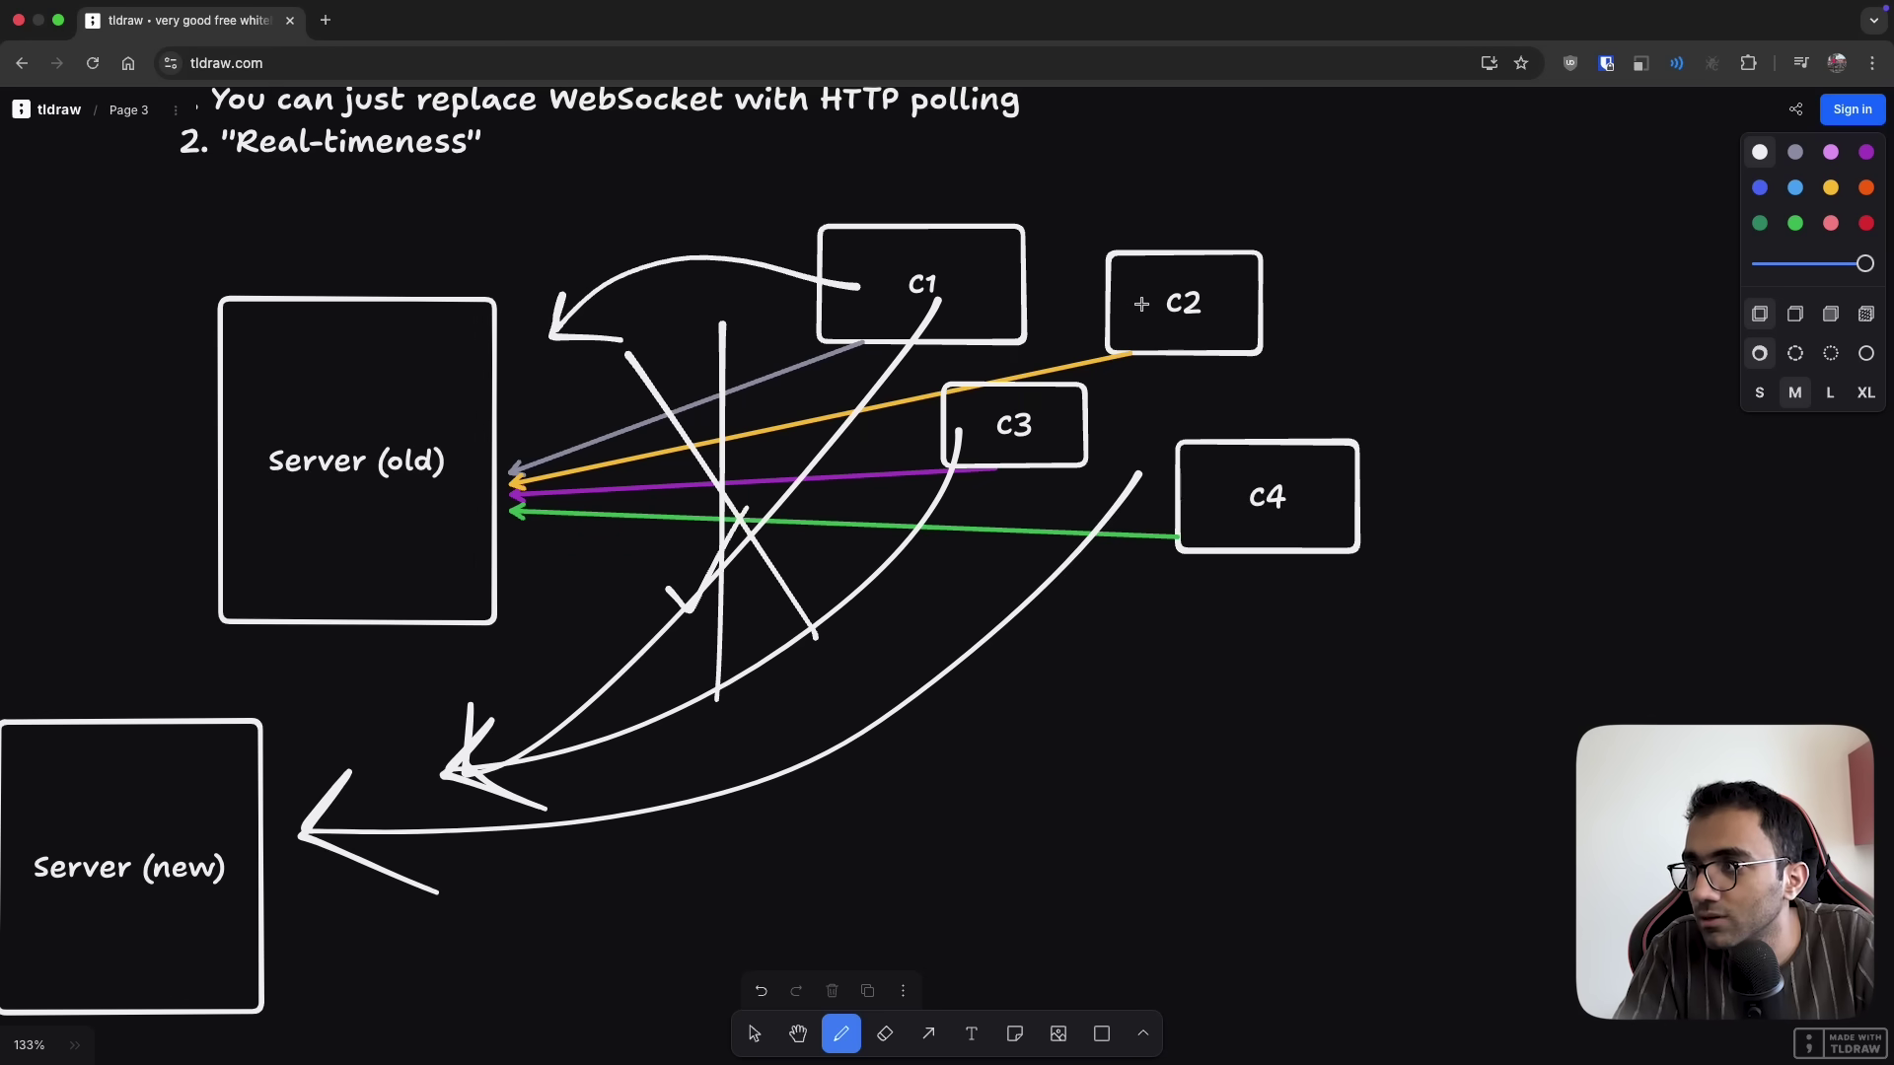
mouse_move(1147, 286)
left_mouse_down()
mouse_move(1108, 254)
mouse_move(663, 241)
mouse_move(717, 255)
left_mouse_up()
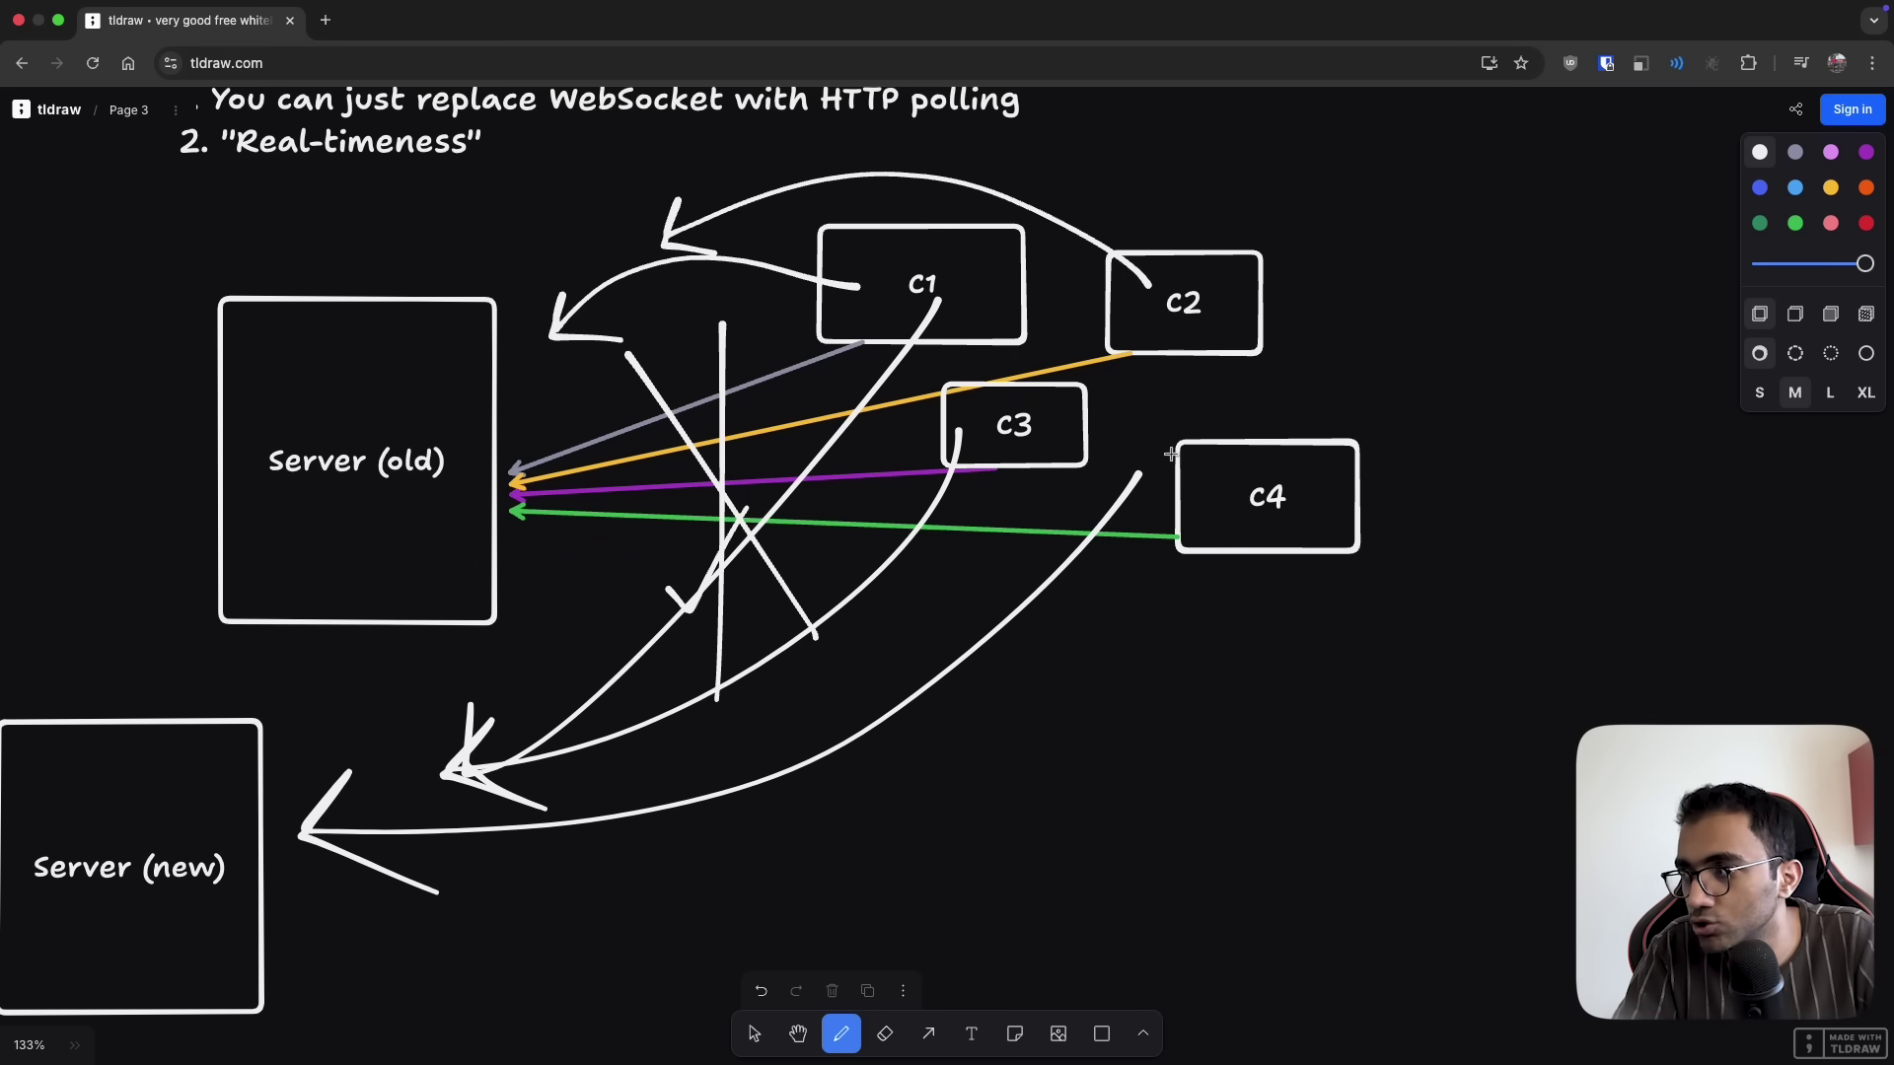
mouse_move(1342, 469)
left_mouse_down()
mouse_move(1349, 485)
mouse_move(1402, 425)
left_mouse_up()
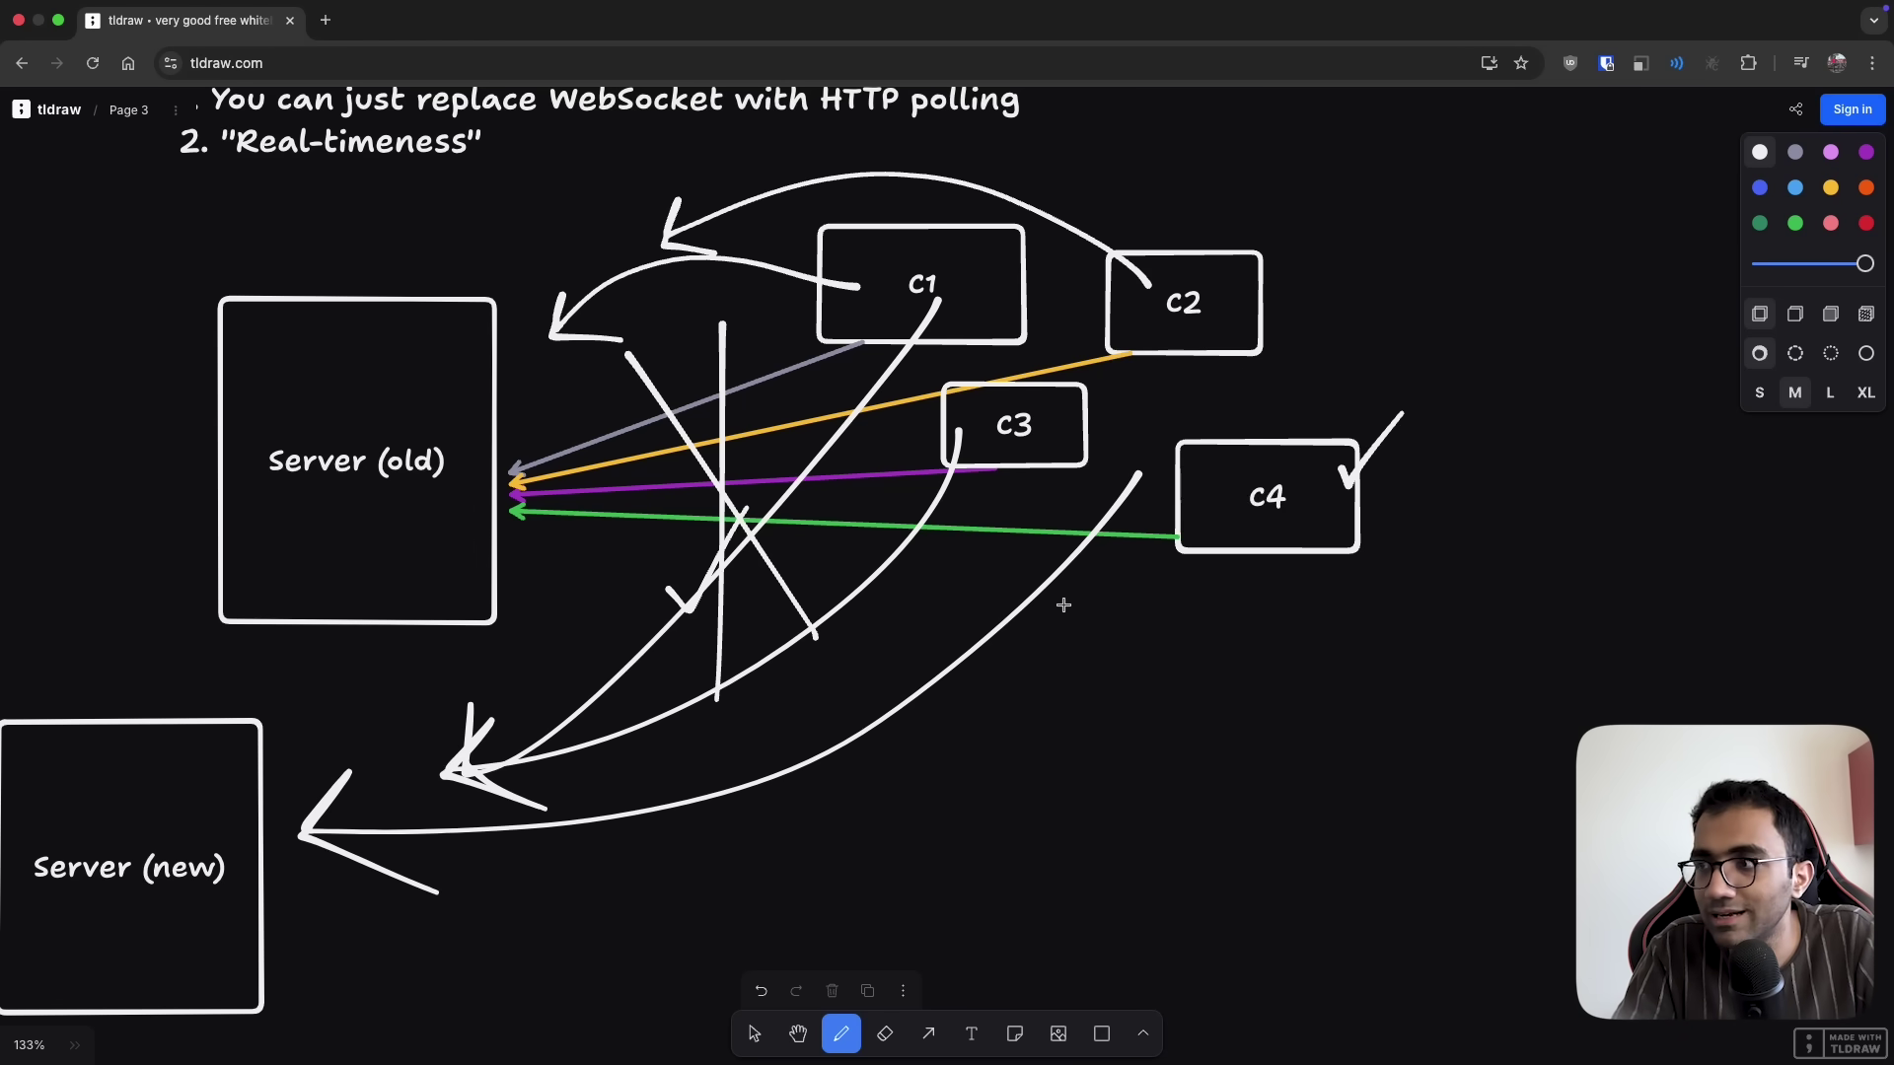
Circle the arrowheads at Server (old), add check marks inside it, and curve Server (new) to it
scroll(1063, 605, "left", 5)
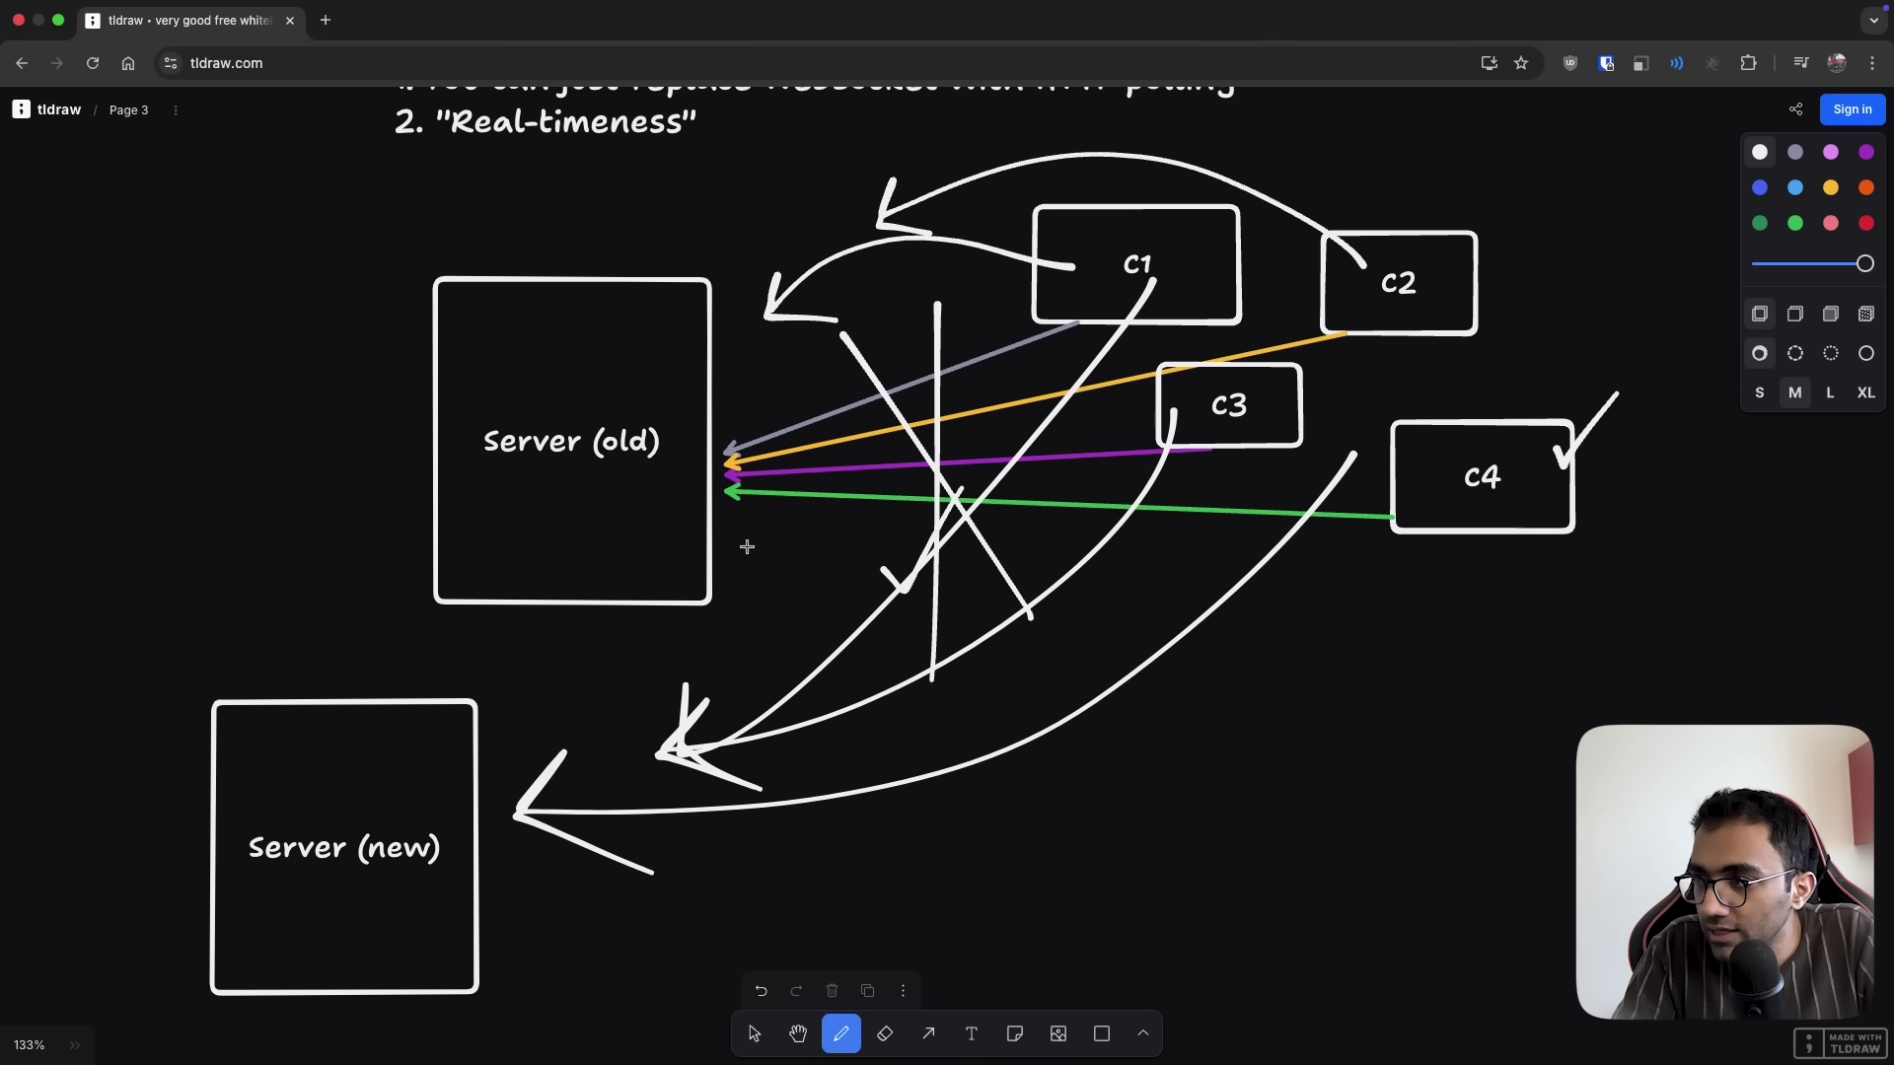
mouse_move(747, 548)
left_mouse_down()
mouse_move(748, 456)
mouse_move(694, 449)
mouse_move(754, 538)
left_mouse_up()
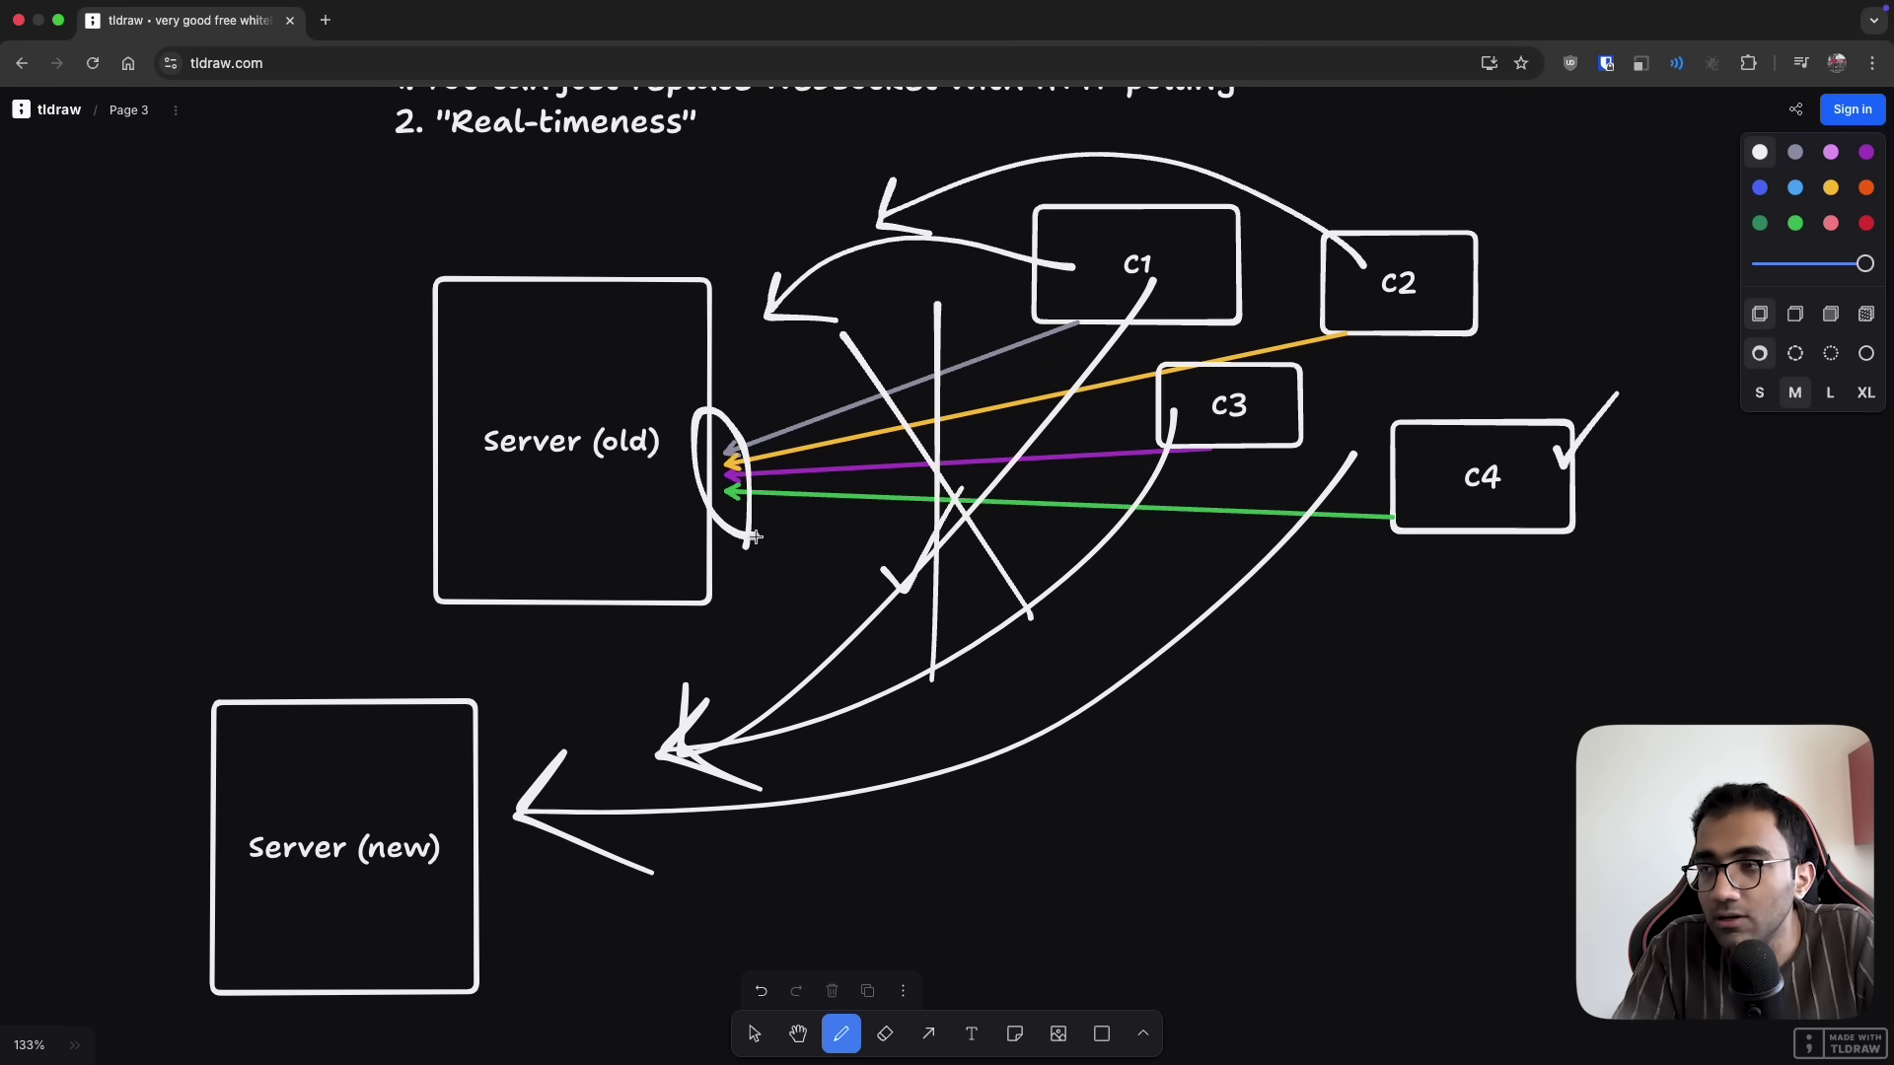
mouse_move(591, 545)
left_mouse_down()
mouse_move(614, 568)
mouse_move(661, 517)
mouse_move(607, 533)
mouse_move(657, 496)
left_mouse_up()
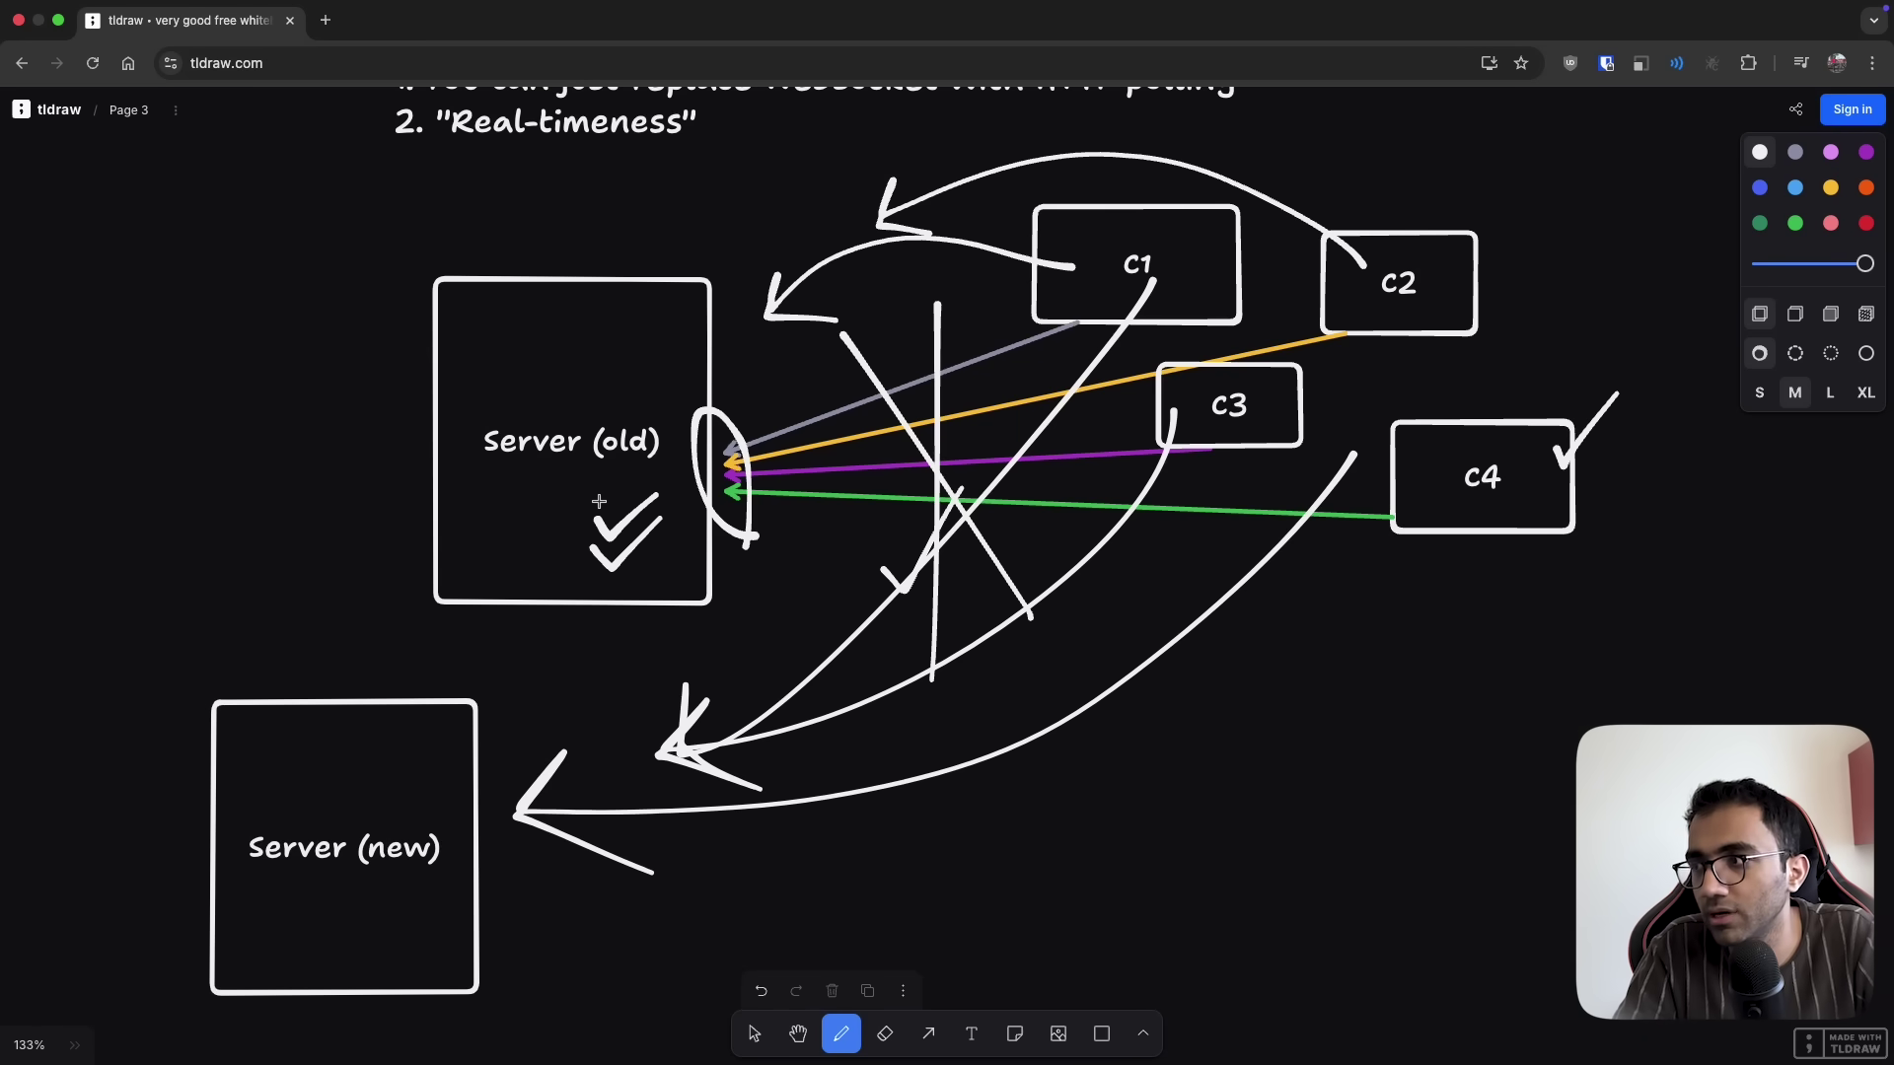
mouse_move(314, 782)
left_mouse_down()
mouse_move(375, 521)
mouse_move(434, 513)
mouse_move(355, 515)
mouse_move(441, 515)
mouse_move(385, 580)
left_mouse_up()
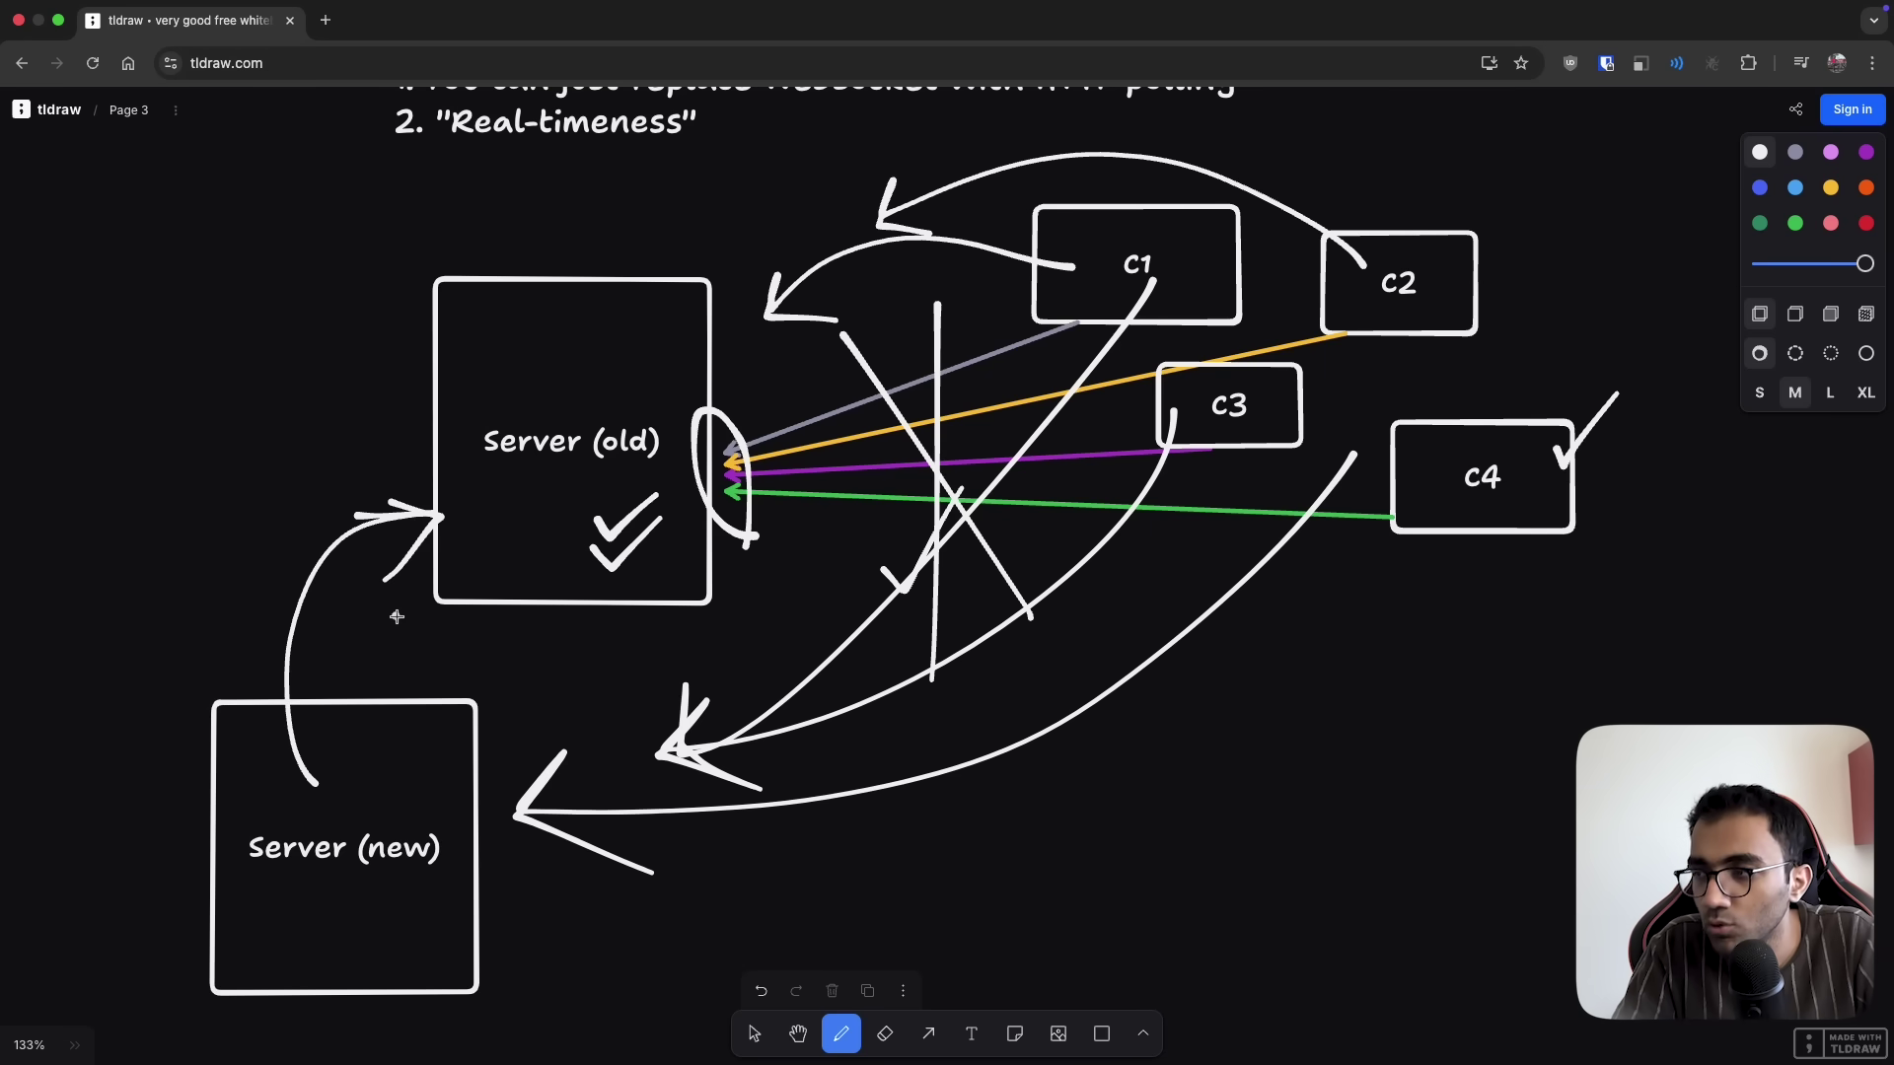
Underline 'HTTP polling' in the numbered list
scroll(396, 617, "up", 5)
scroll(397, 617, "right", 3)
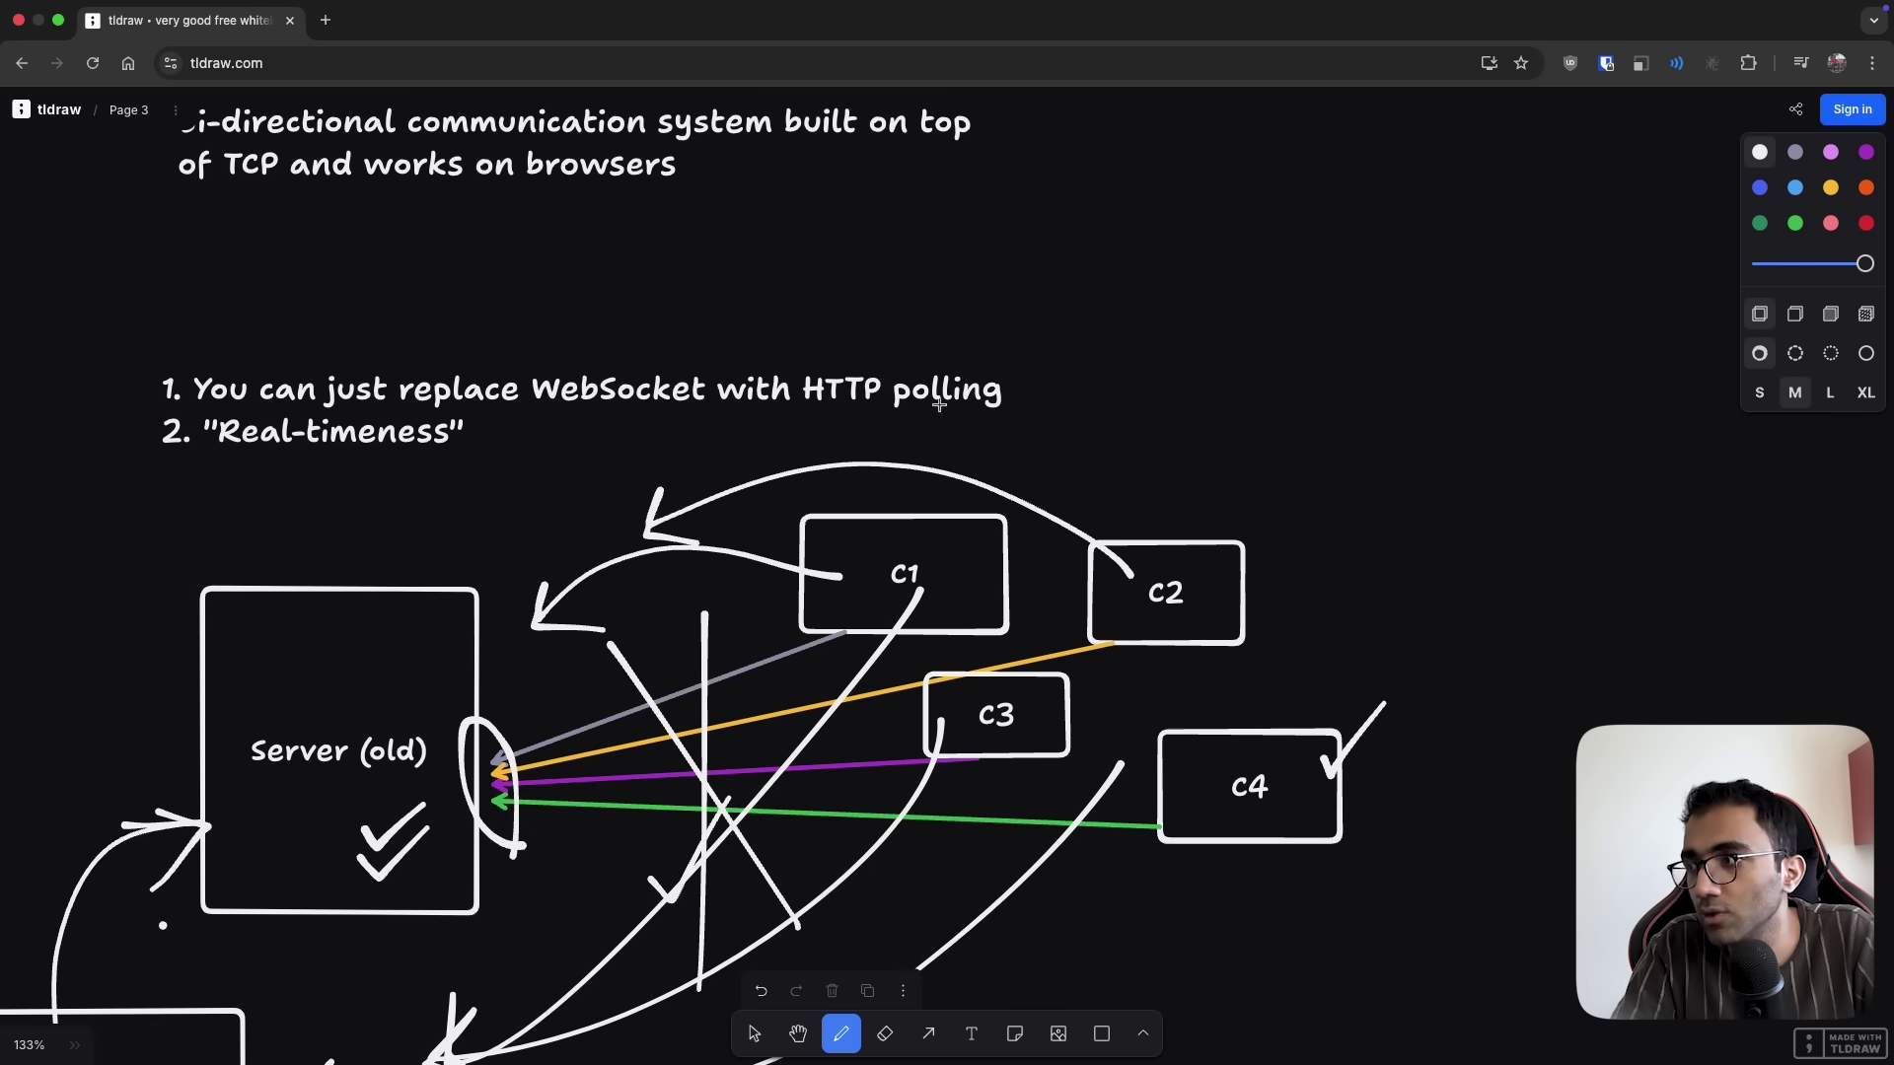
left_click_drag(813, 413, 983, 413)
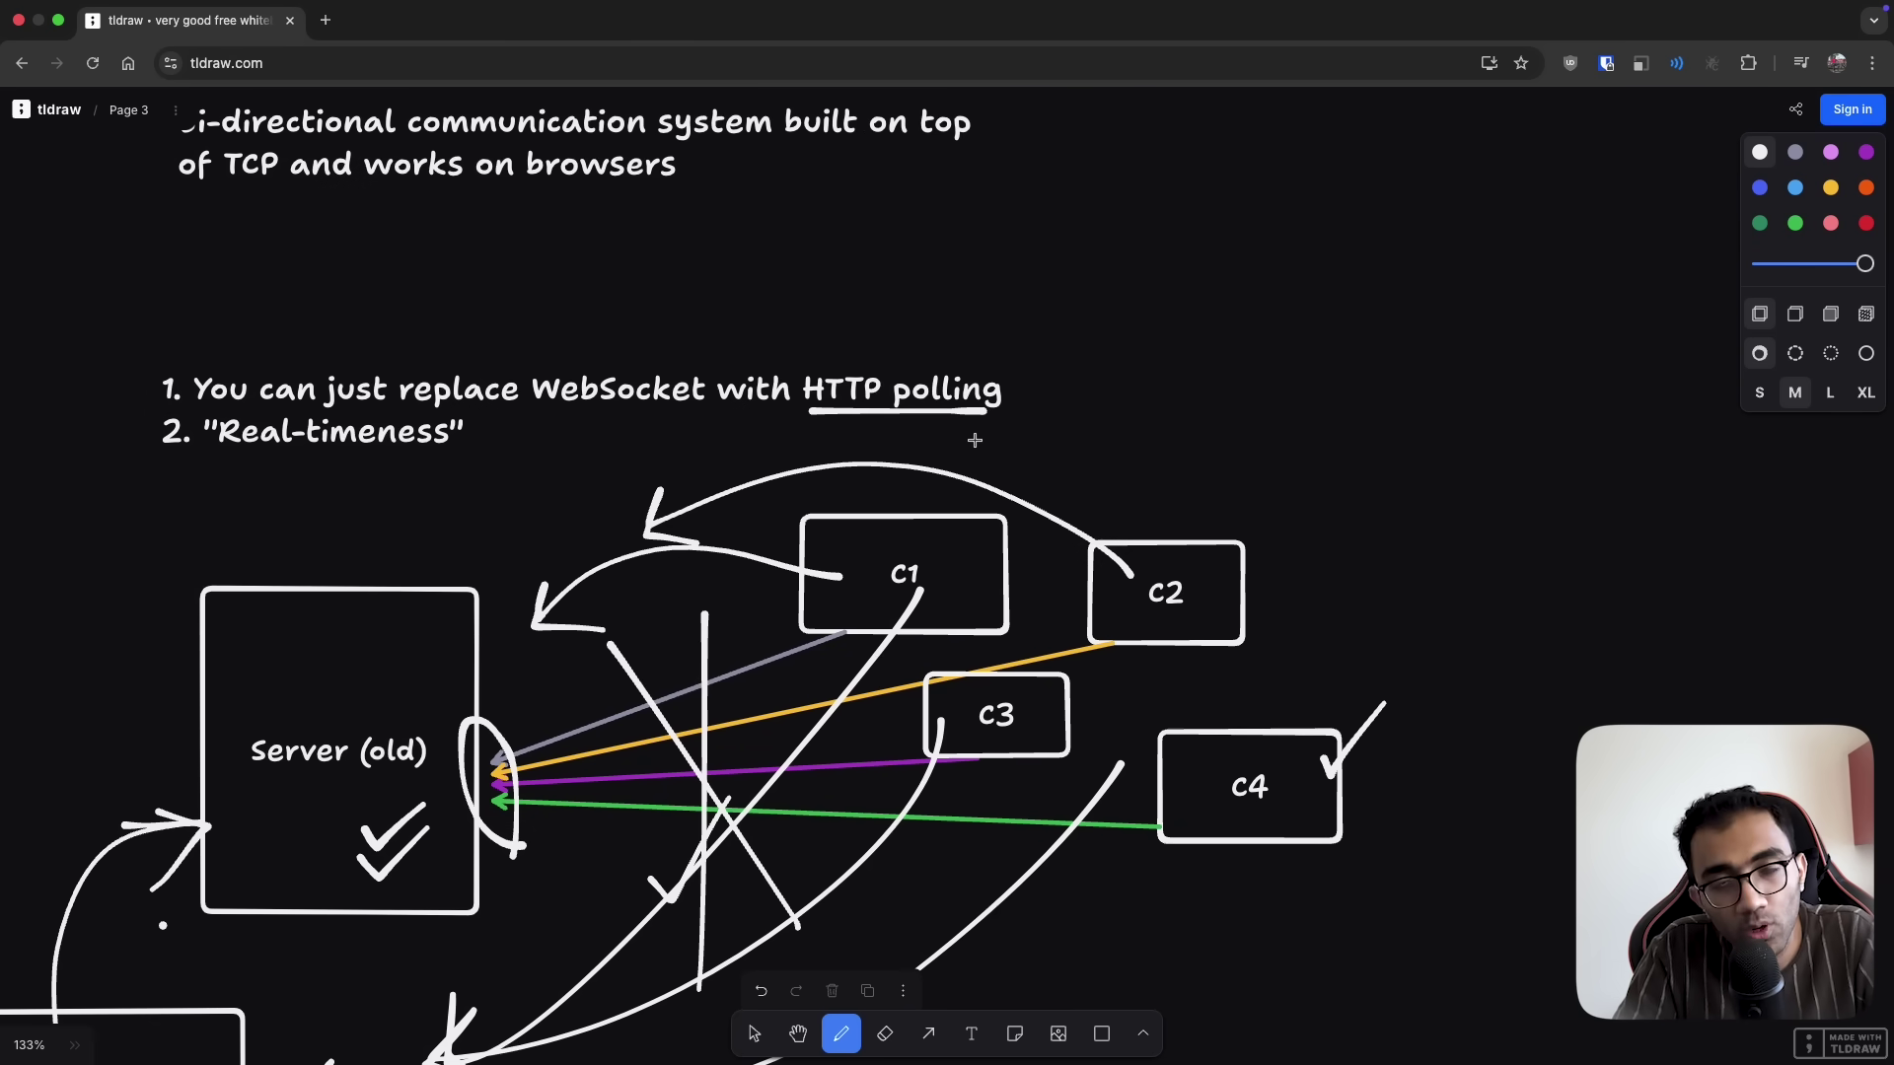
scroll(975, 440, "down", 1)
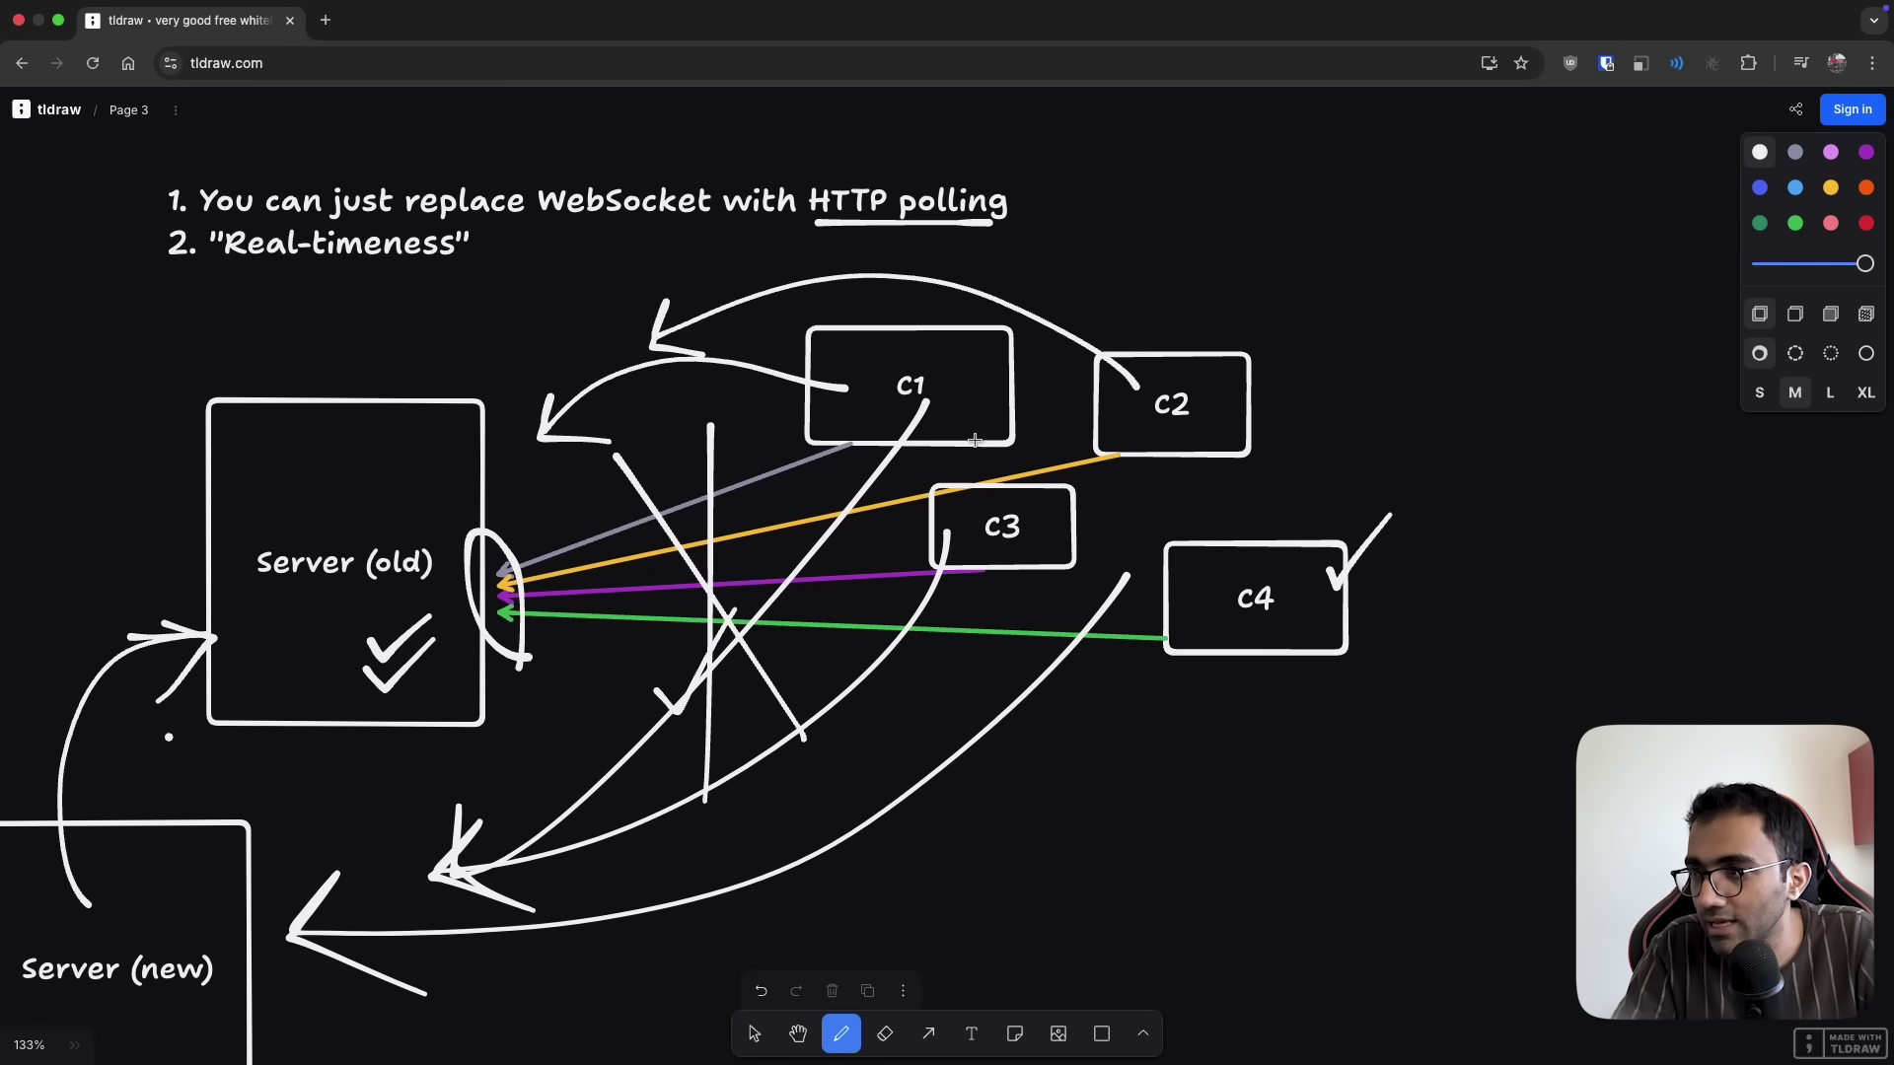
Draw a rectangle and label it 'Server 1'
scroll(975, 440, "right", 15)
scroll(974, 440, "down", 5)
key("r")
left_click_drag(745, 298, 1081, 626)
double_click(888, 507)
type("Server")
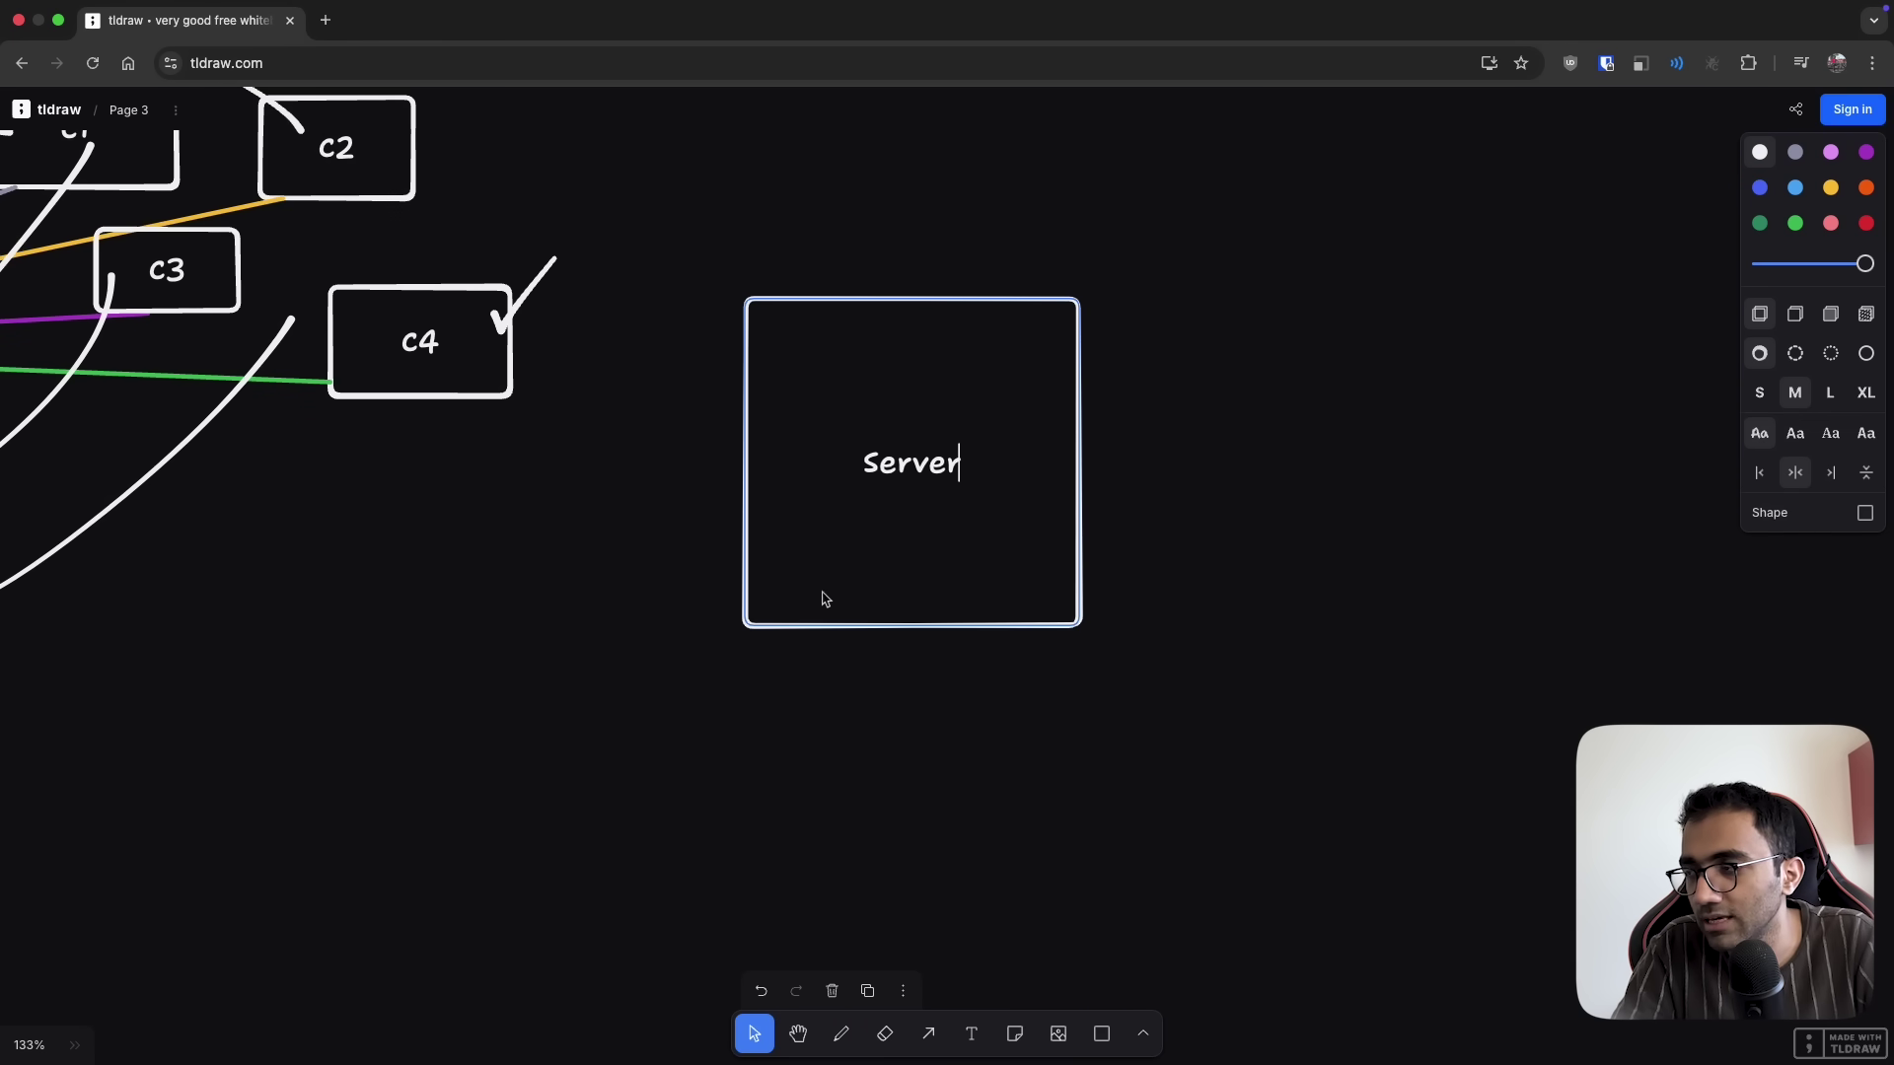
type(" 1")
left_click(773, 740)
Draw a second rectangle below it and label it 'Server 2'
scroll(559, 515, "up", 2)
scroll(558, 515, "left", 3)
scroll(542, 572, "down", 5)
scroll(543, 572, "right", 4)
key("r")
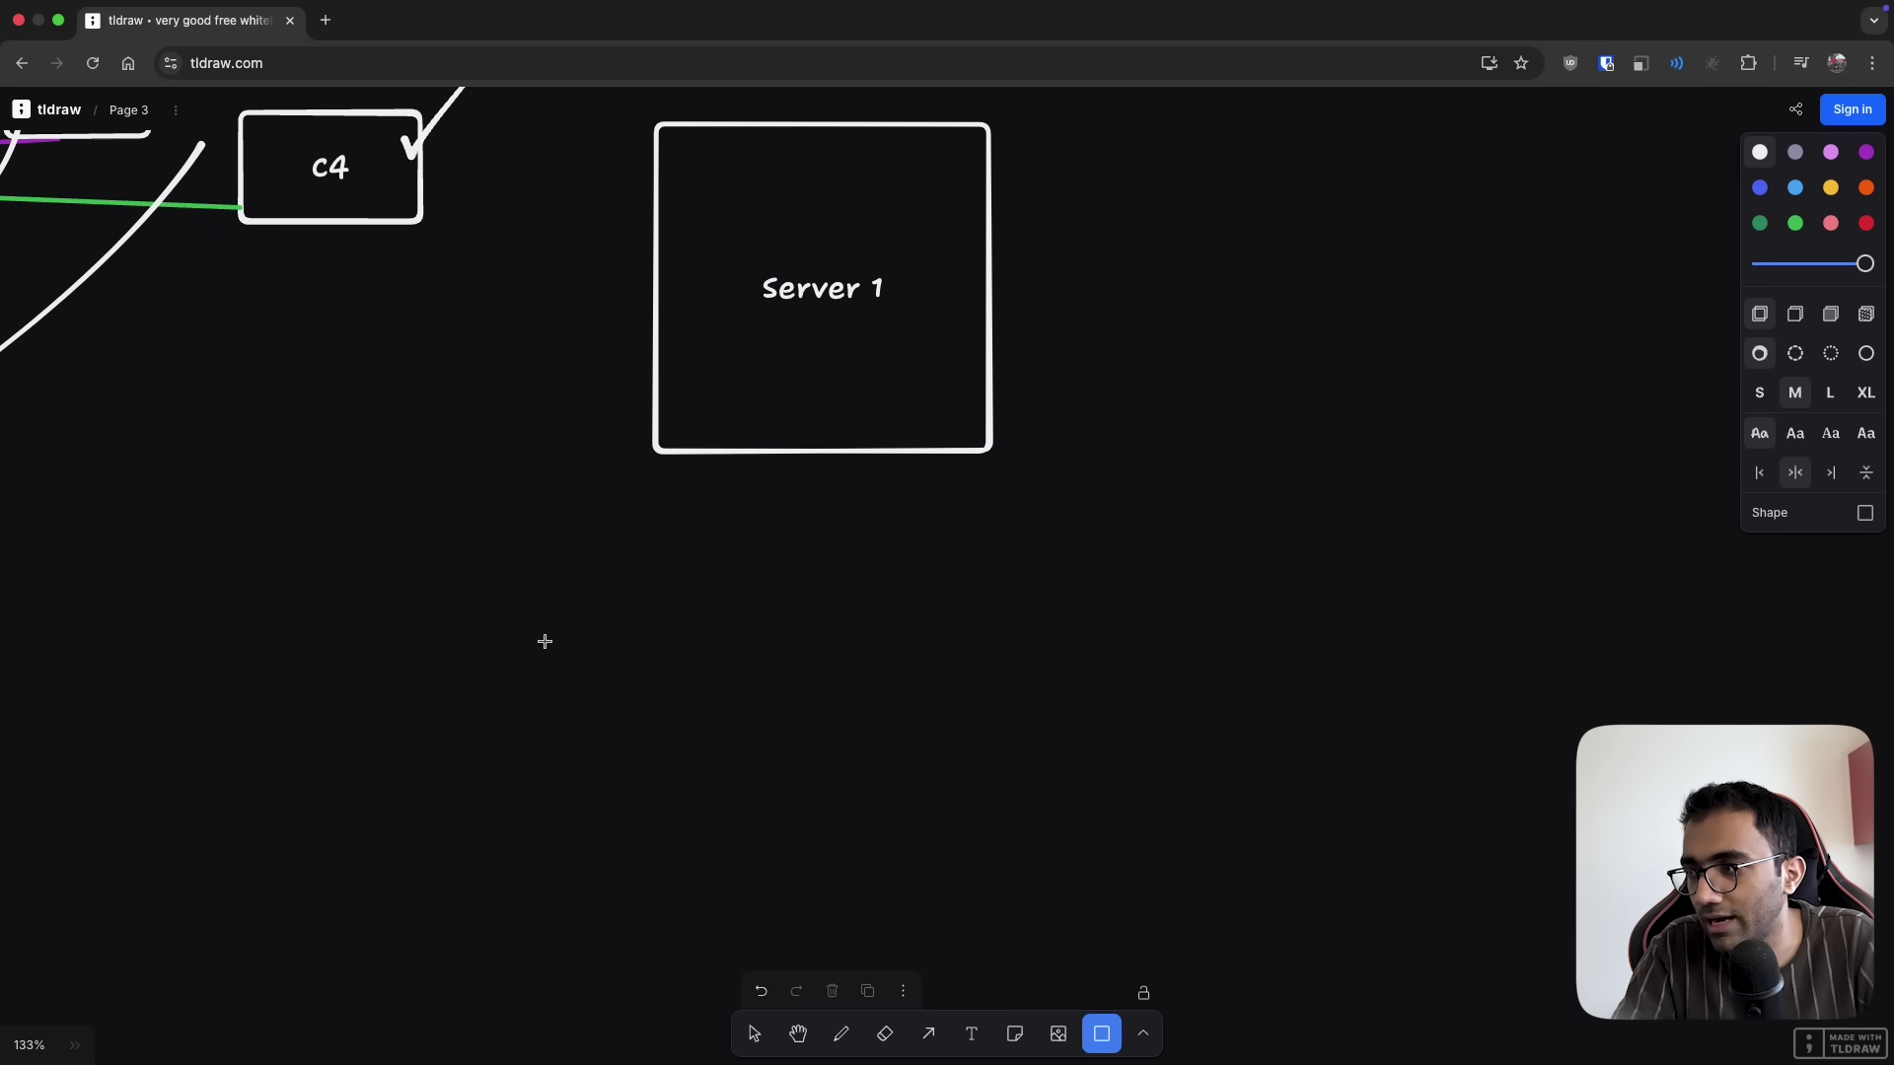
mouse_move(523, 566)
left_mouse_down()
mouse_move(727, 760)
mouse_move(932, 840)
left_mouse_up()
key("e")
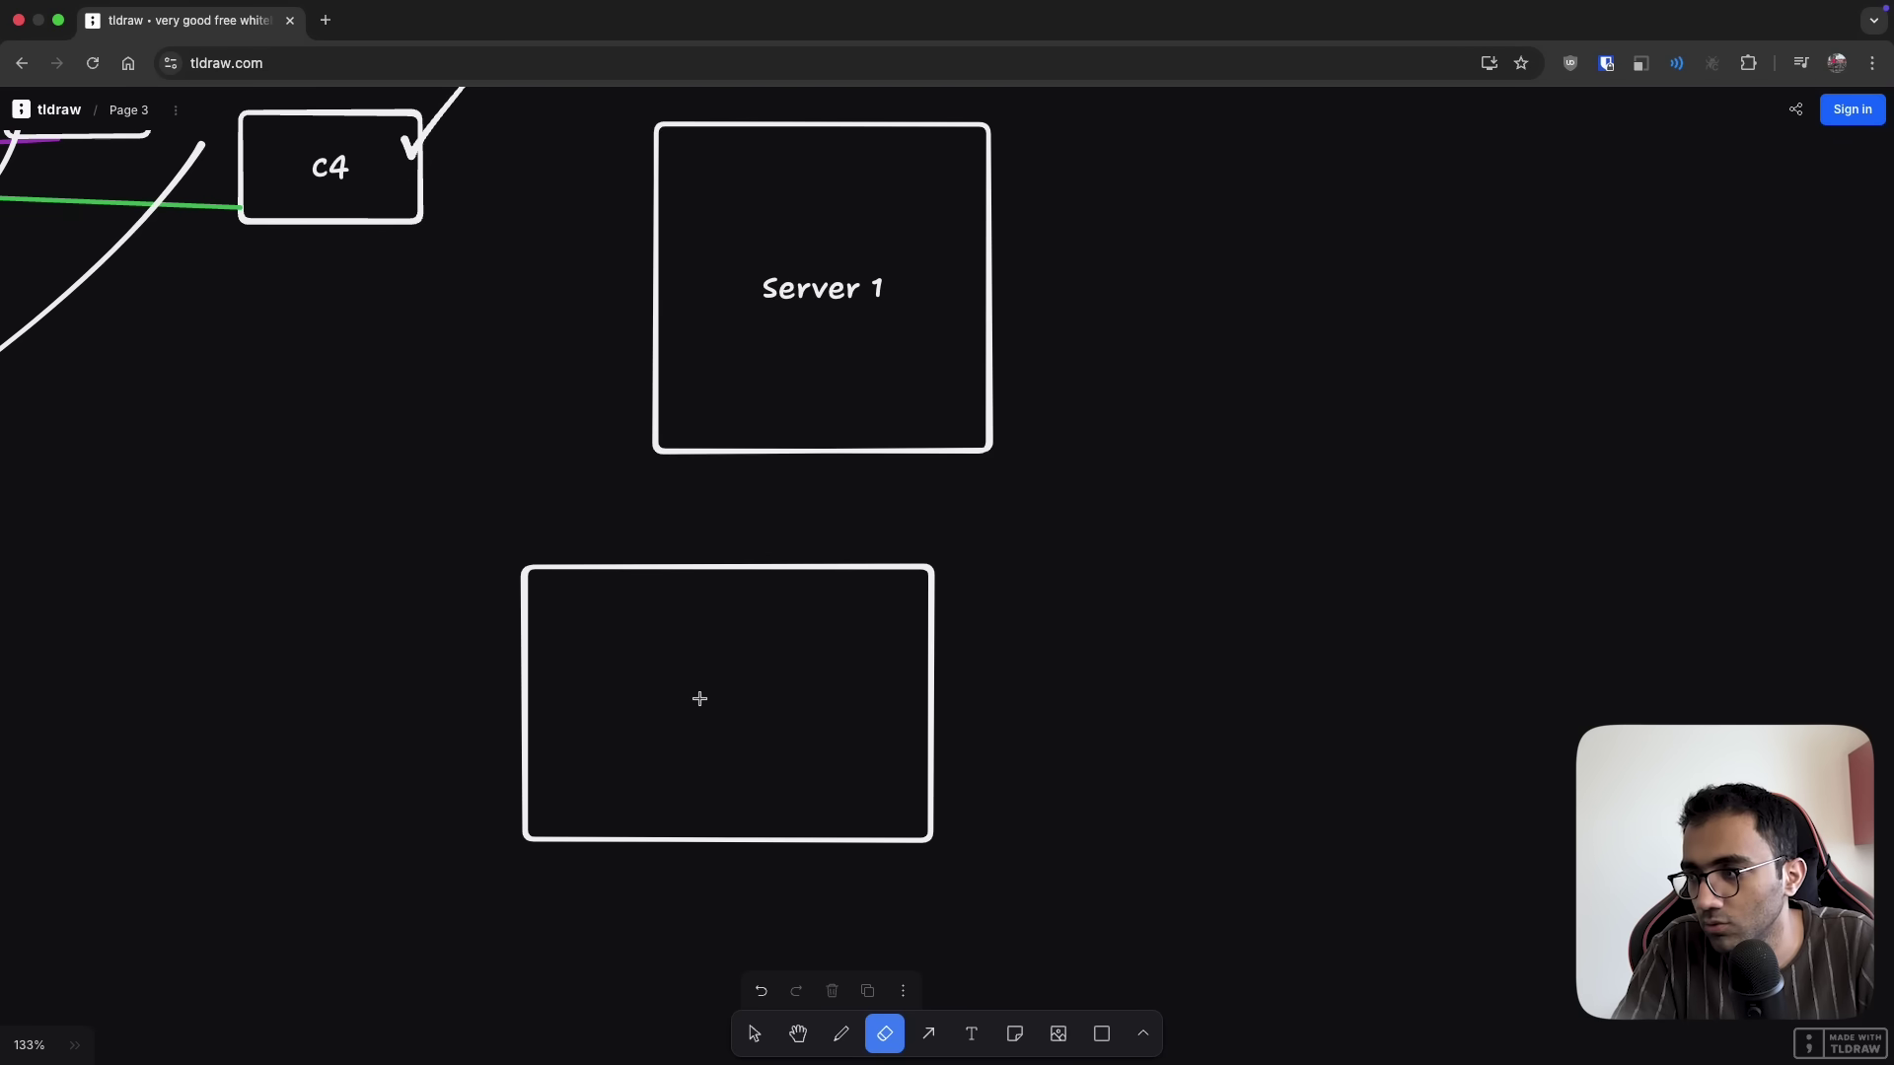
key("v")
double_click(750, 740)
type("Server 2")
key("Escape")
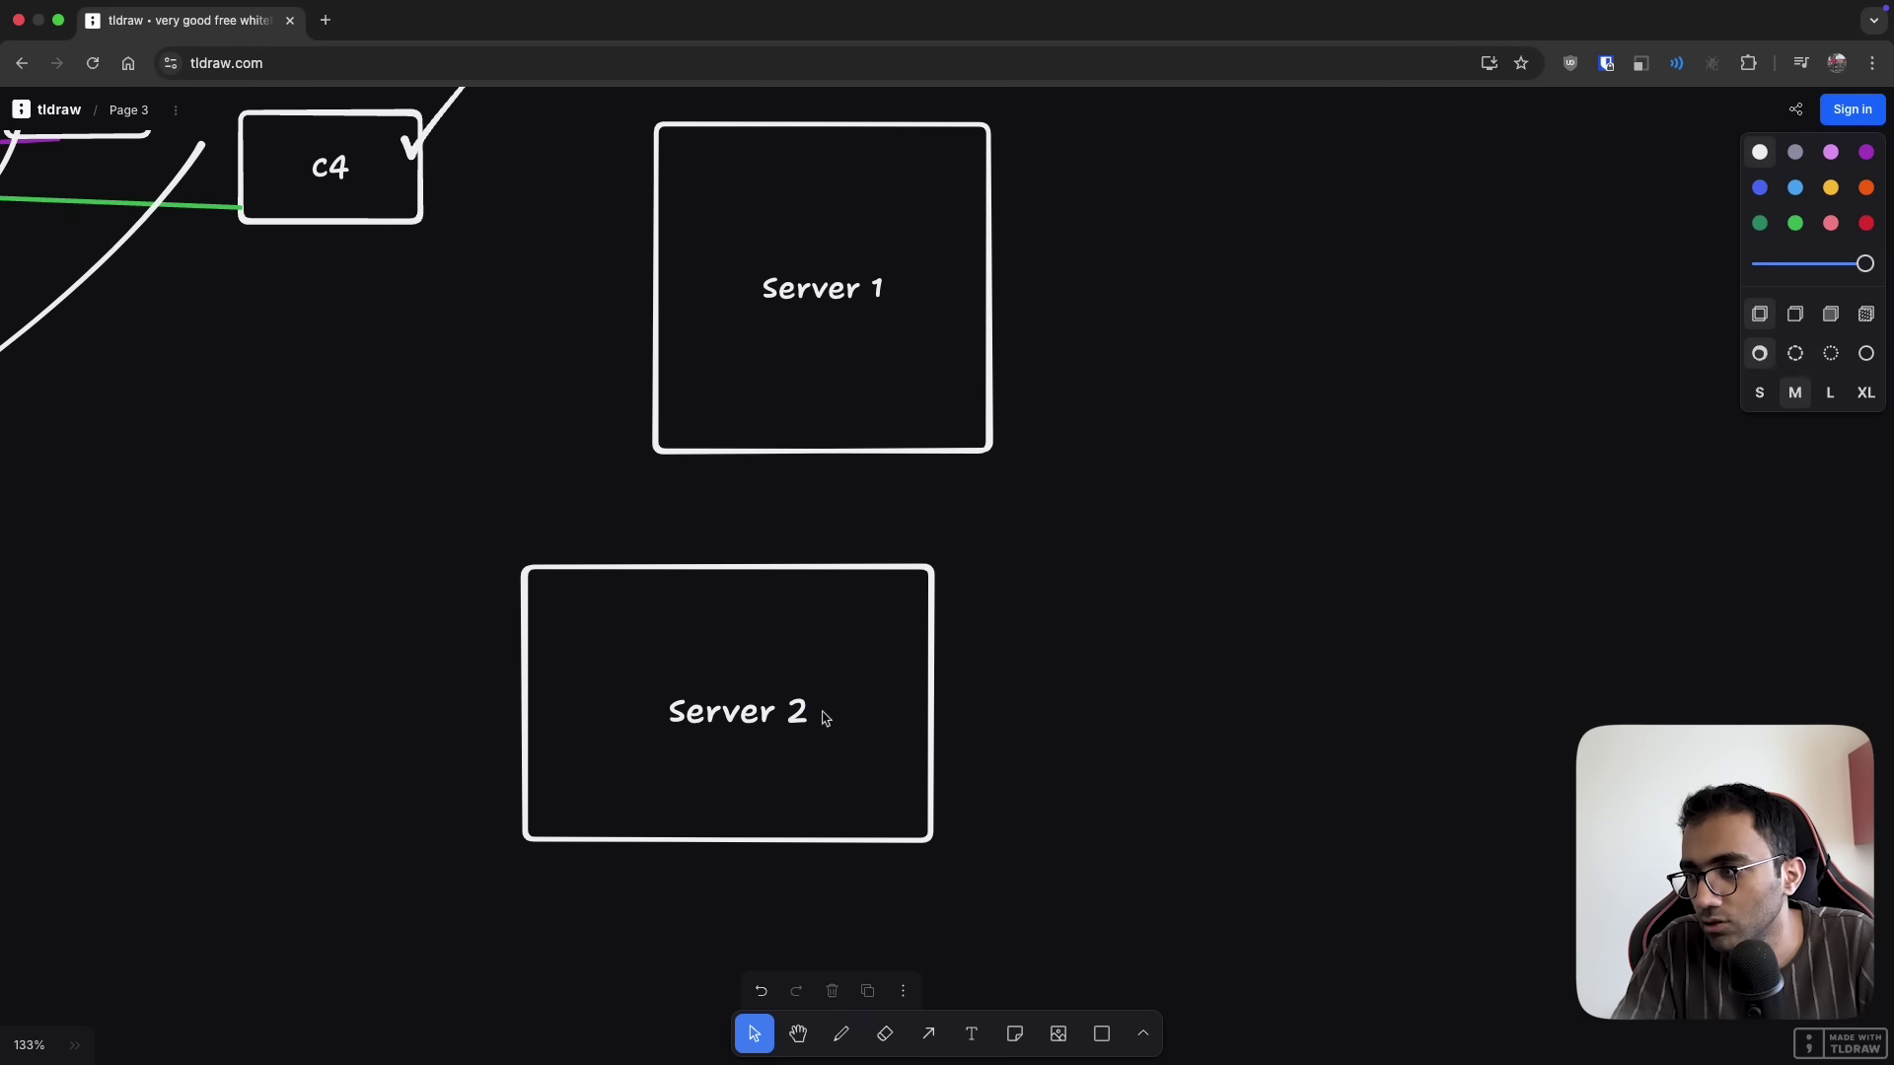
Extend the labels to 'Server 2 (new)' and 'Server 1 (old)'
double_click(826, 719)
key("Right")
type("(new)")
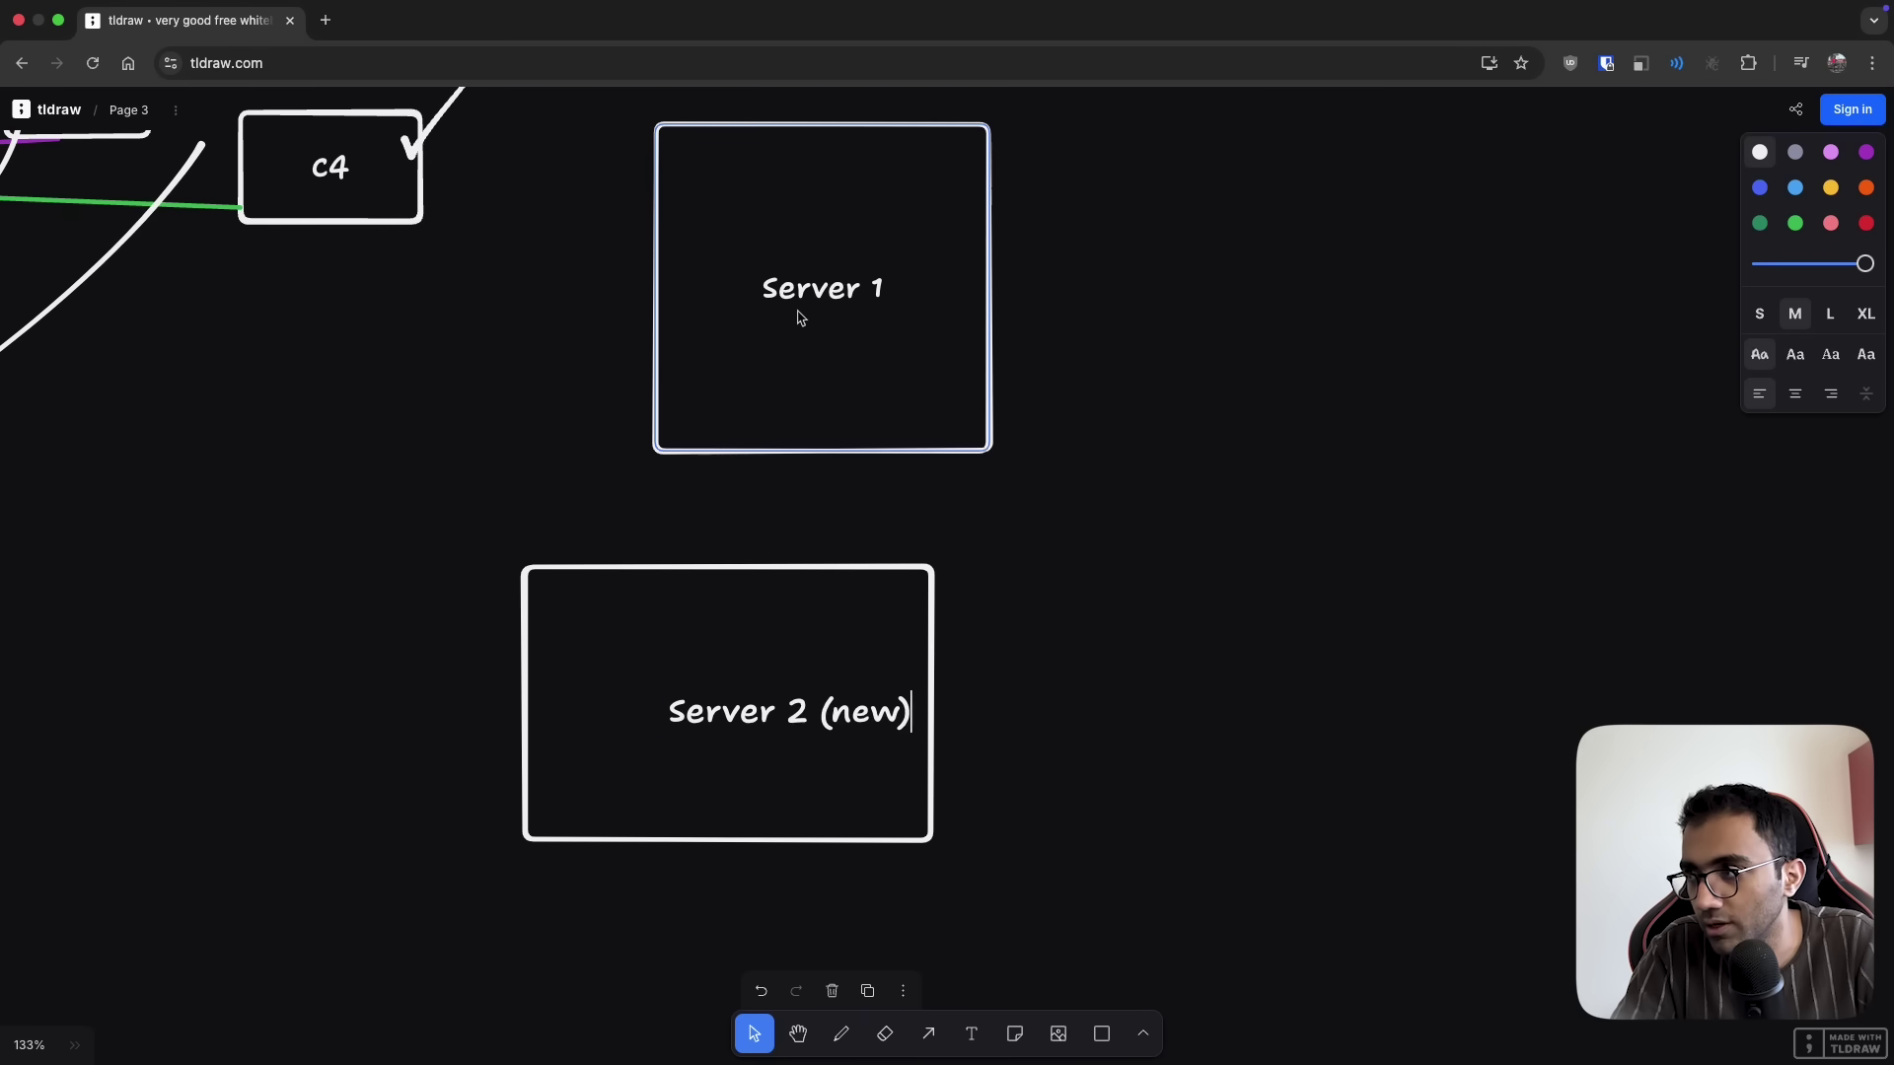
double_click(804, 313)
key("End")
type("(old)")
key("Escape")
Draw four arrows from the right pointing into Server 1 (old)
key("a")
scroll(1392, 411, "right", 3)
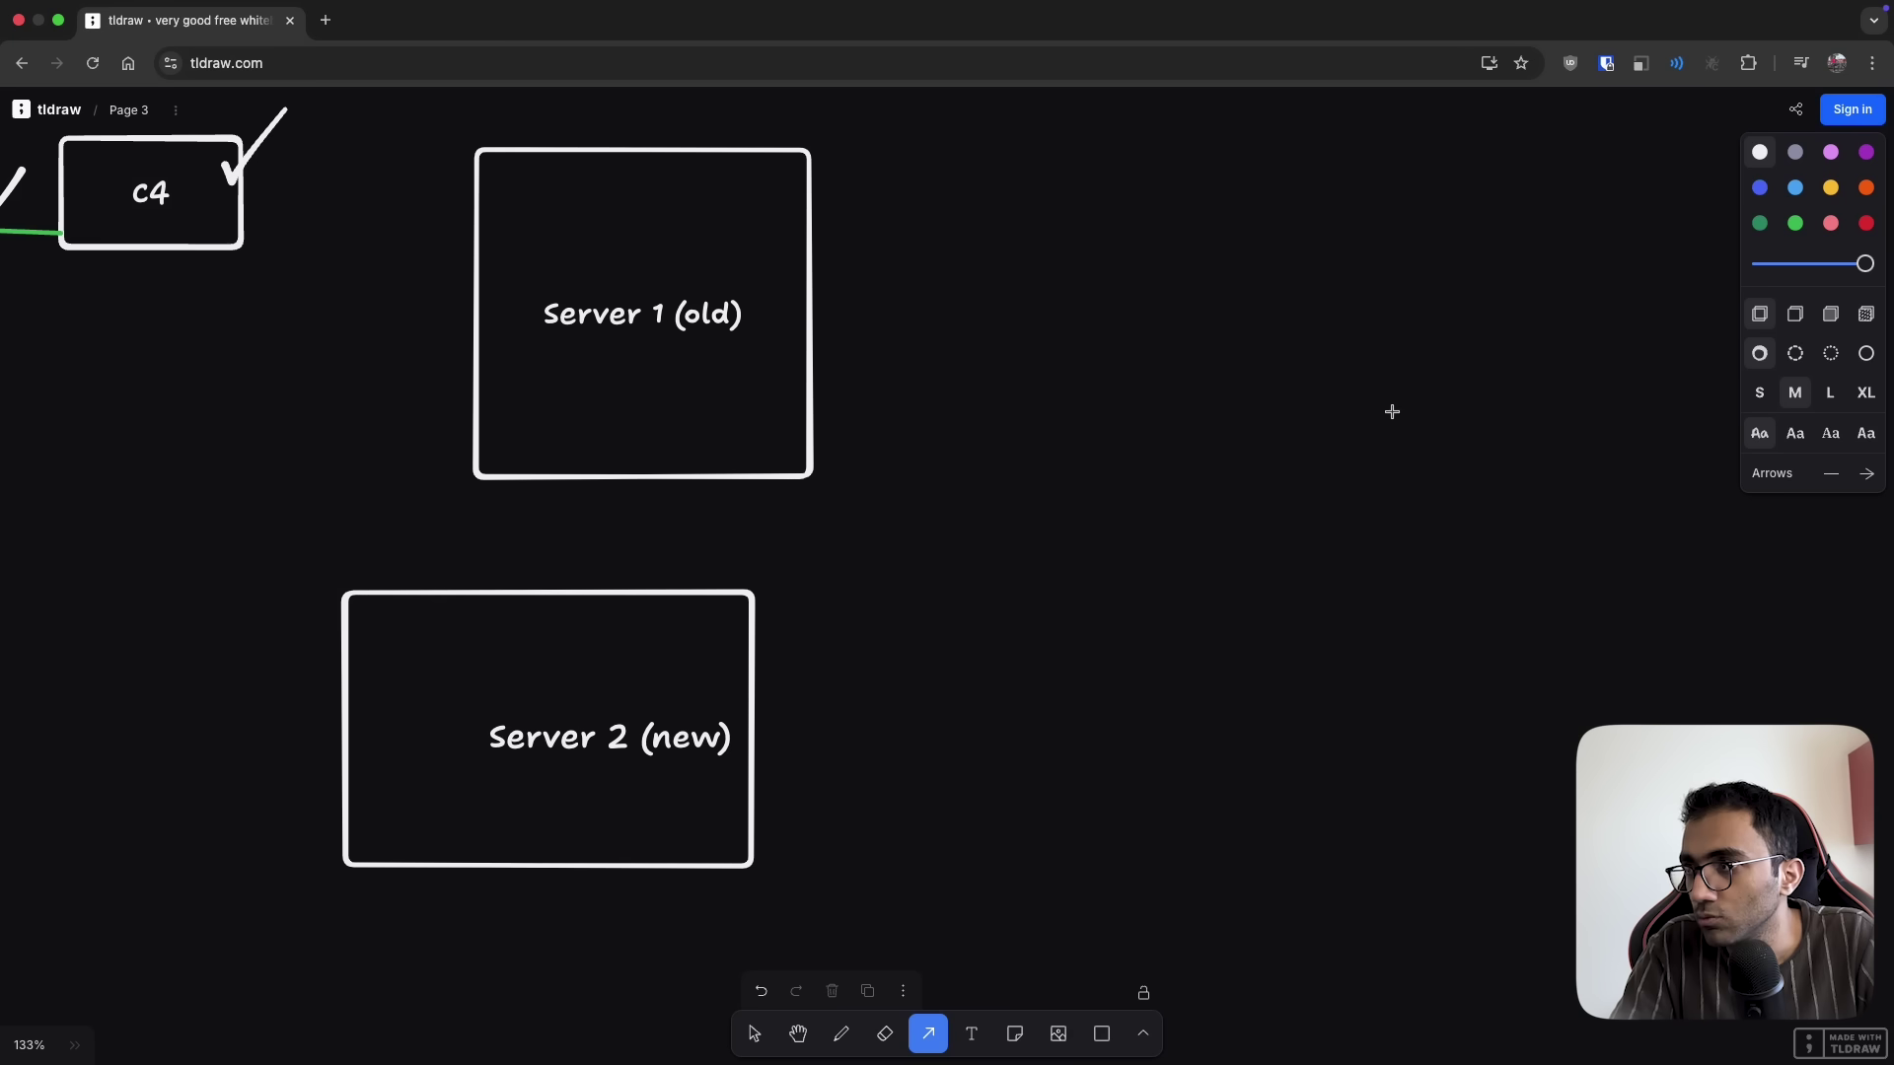
mouse_move(1367, 194)
left_mouse_down()
mouse_move(812, 339)
mouse_move(814, 285)
left_mouse_up()
mouse_move(1392, 290)
left_mouse_down()
mouse_move(812, 353)
mouse_move(803, 318)
left_mouse_up()
key("a")
left_click_drag(1247, 370, 805, 355)
key("a")
left_click_drag(1220, 398, 812, 371)
Draw four arrows from the right pointing into Server 2 (new)
key("a")
mouse_move(1308, 486)
left_mouse_down()
mouse_move(710, 756)
mouse_move(742, 682)
left_mouse_up()
key("a")
left_click_drag(1320, 552, 755, 702)
key("a")
left_click_drag(1334, 623, 740, 727)
key("a")
left_click_drag(1237, 688, 747, 756)
Draw three arrows leading out of Server 1 (old) to the right
key("a")
left_click_drag(803, 247, 1300, 174)
key("a")
left_click_drag(838, 331, 1353, 328)
key("a")
left_click_drag(829, 387, 1231, 415)
scroll(719, 579, "left", 2)
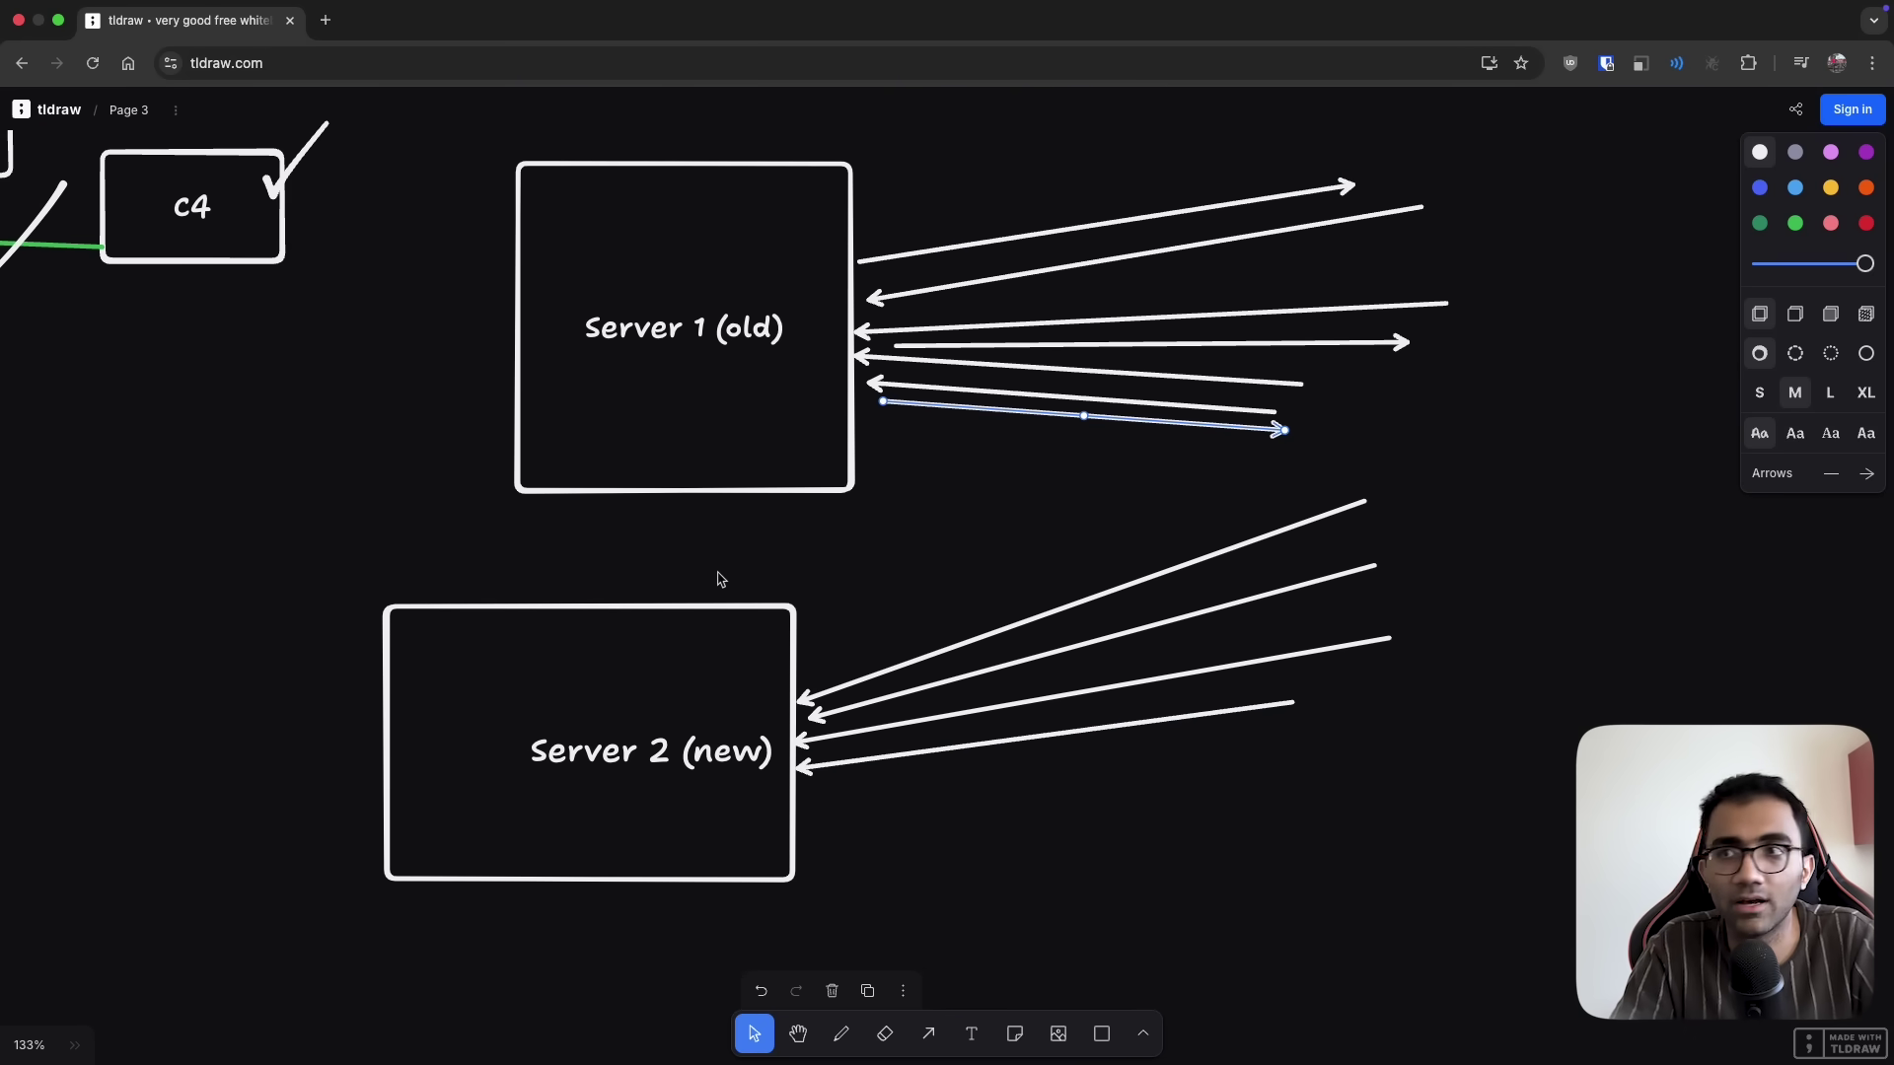
Re-angle one of the arrows pointing into Server 1 (old)
scroll(409, 579, "up", 5)
scroll(410, 579, "left", 5)
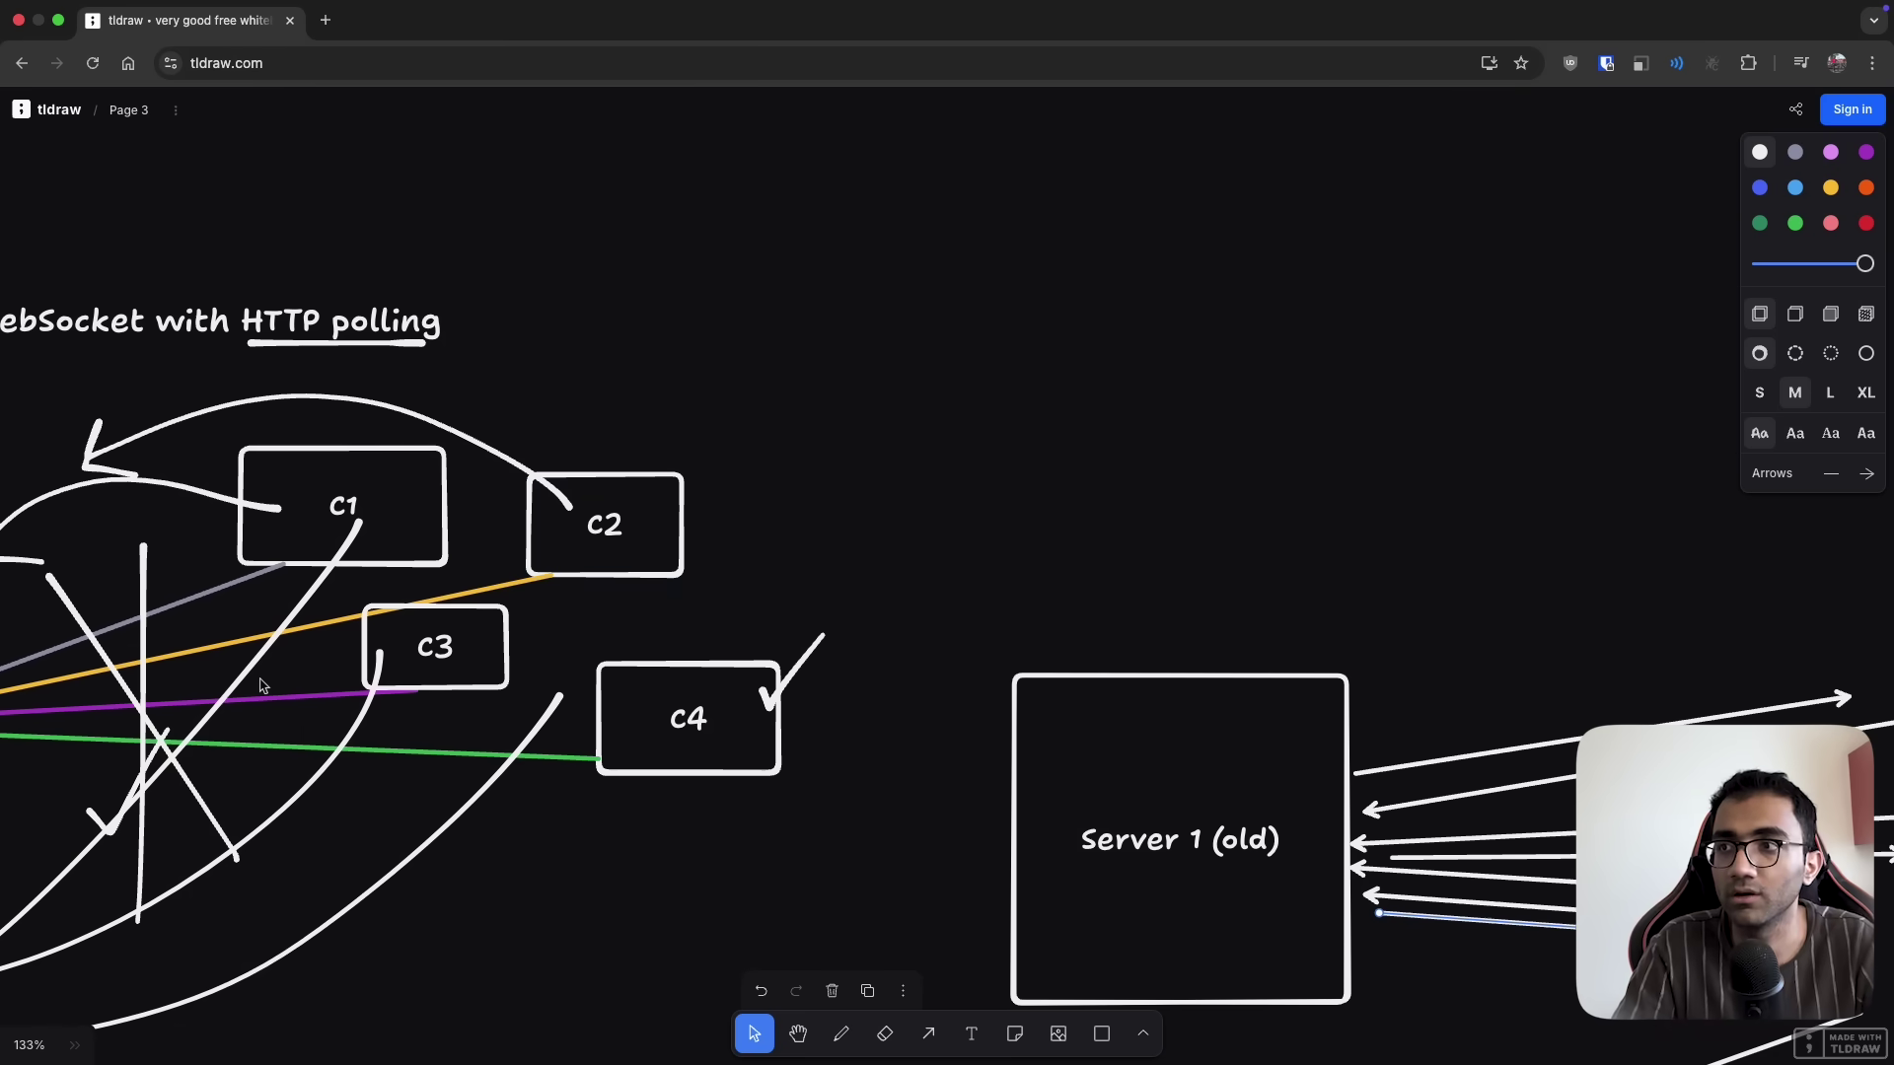
scroll(267, 688, "down", 5)
left_click(432, 664)
scroll(377, 554, "down", 3)
scroll(375, 562, "left", 5)
scroll(374, 562, "up", 2)
scroll(549, 564, "right", 4)
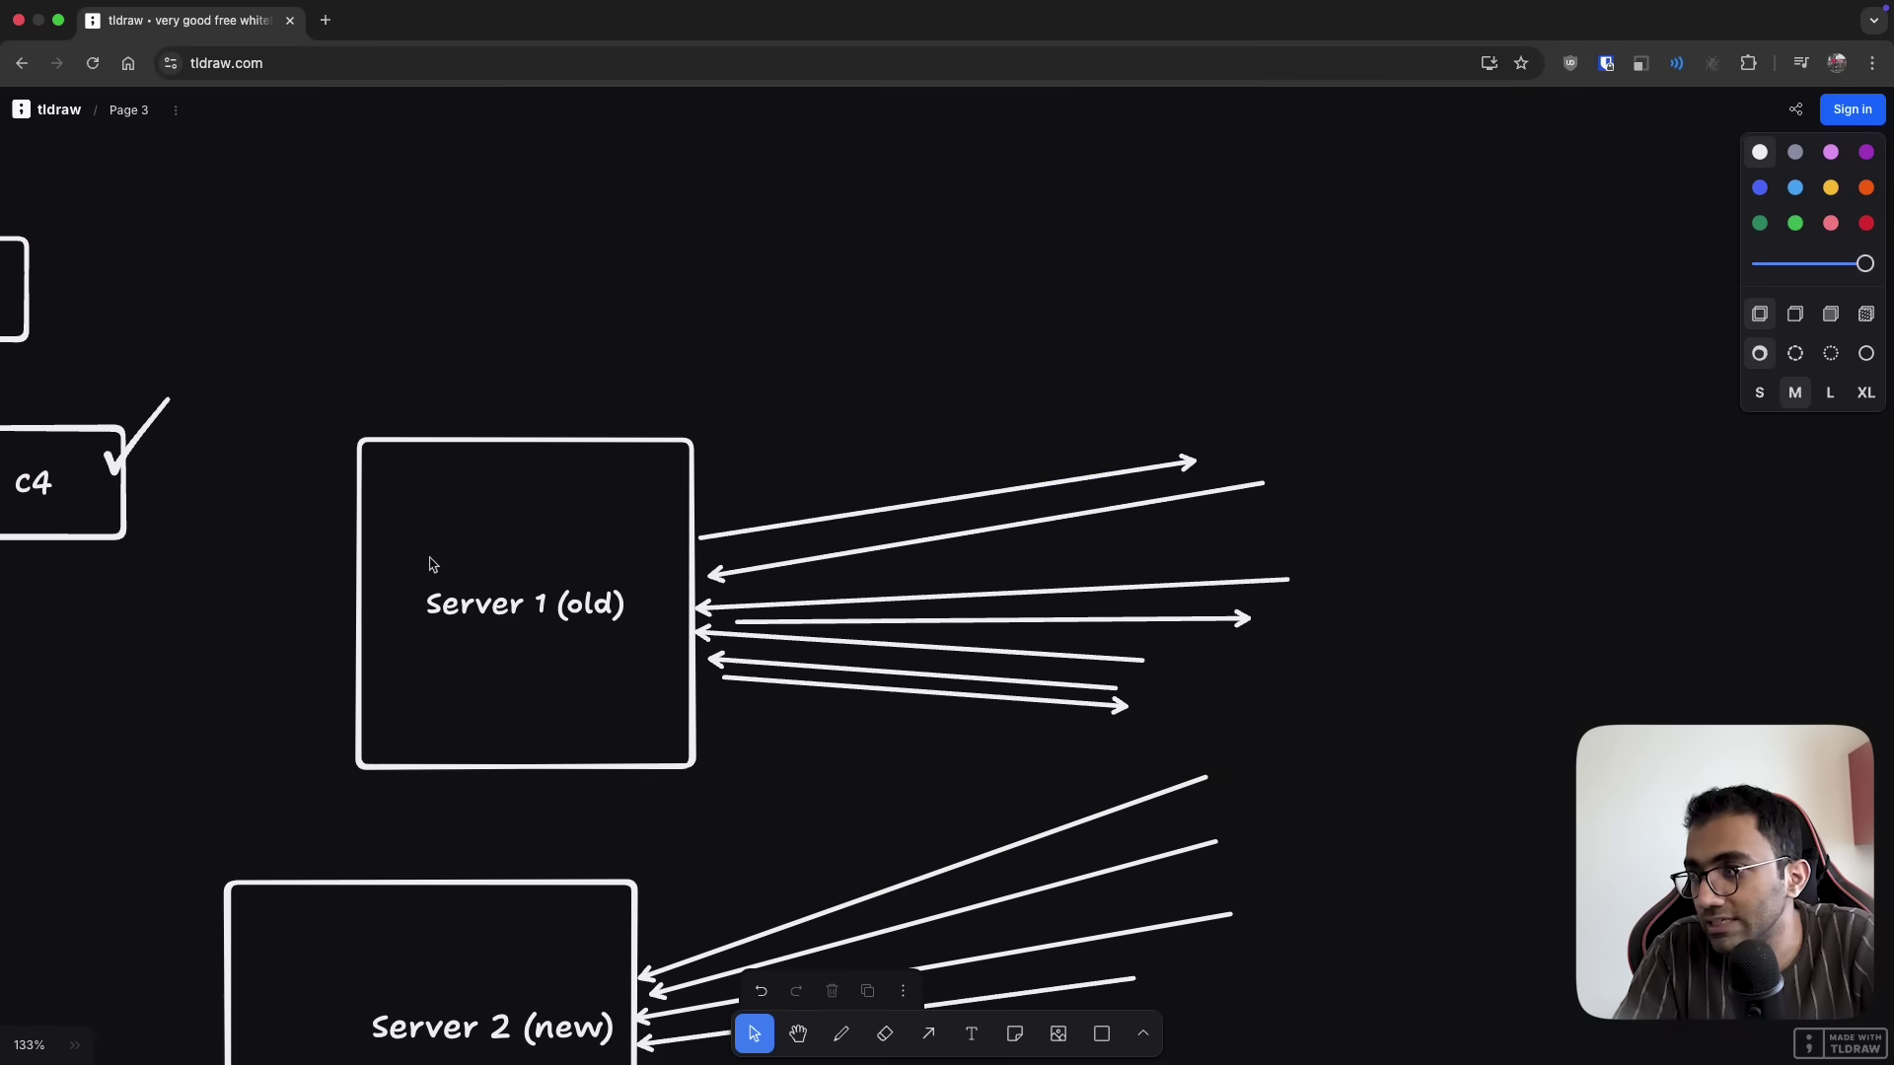
left_click(788, 570)
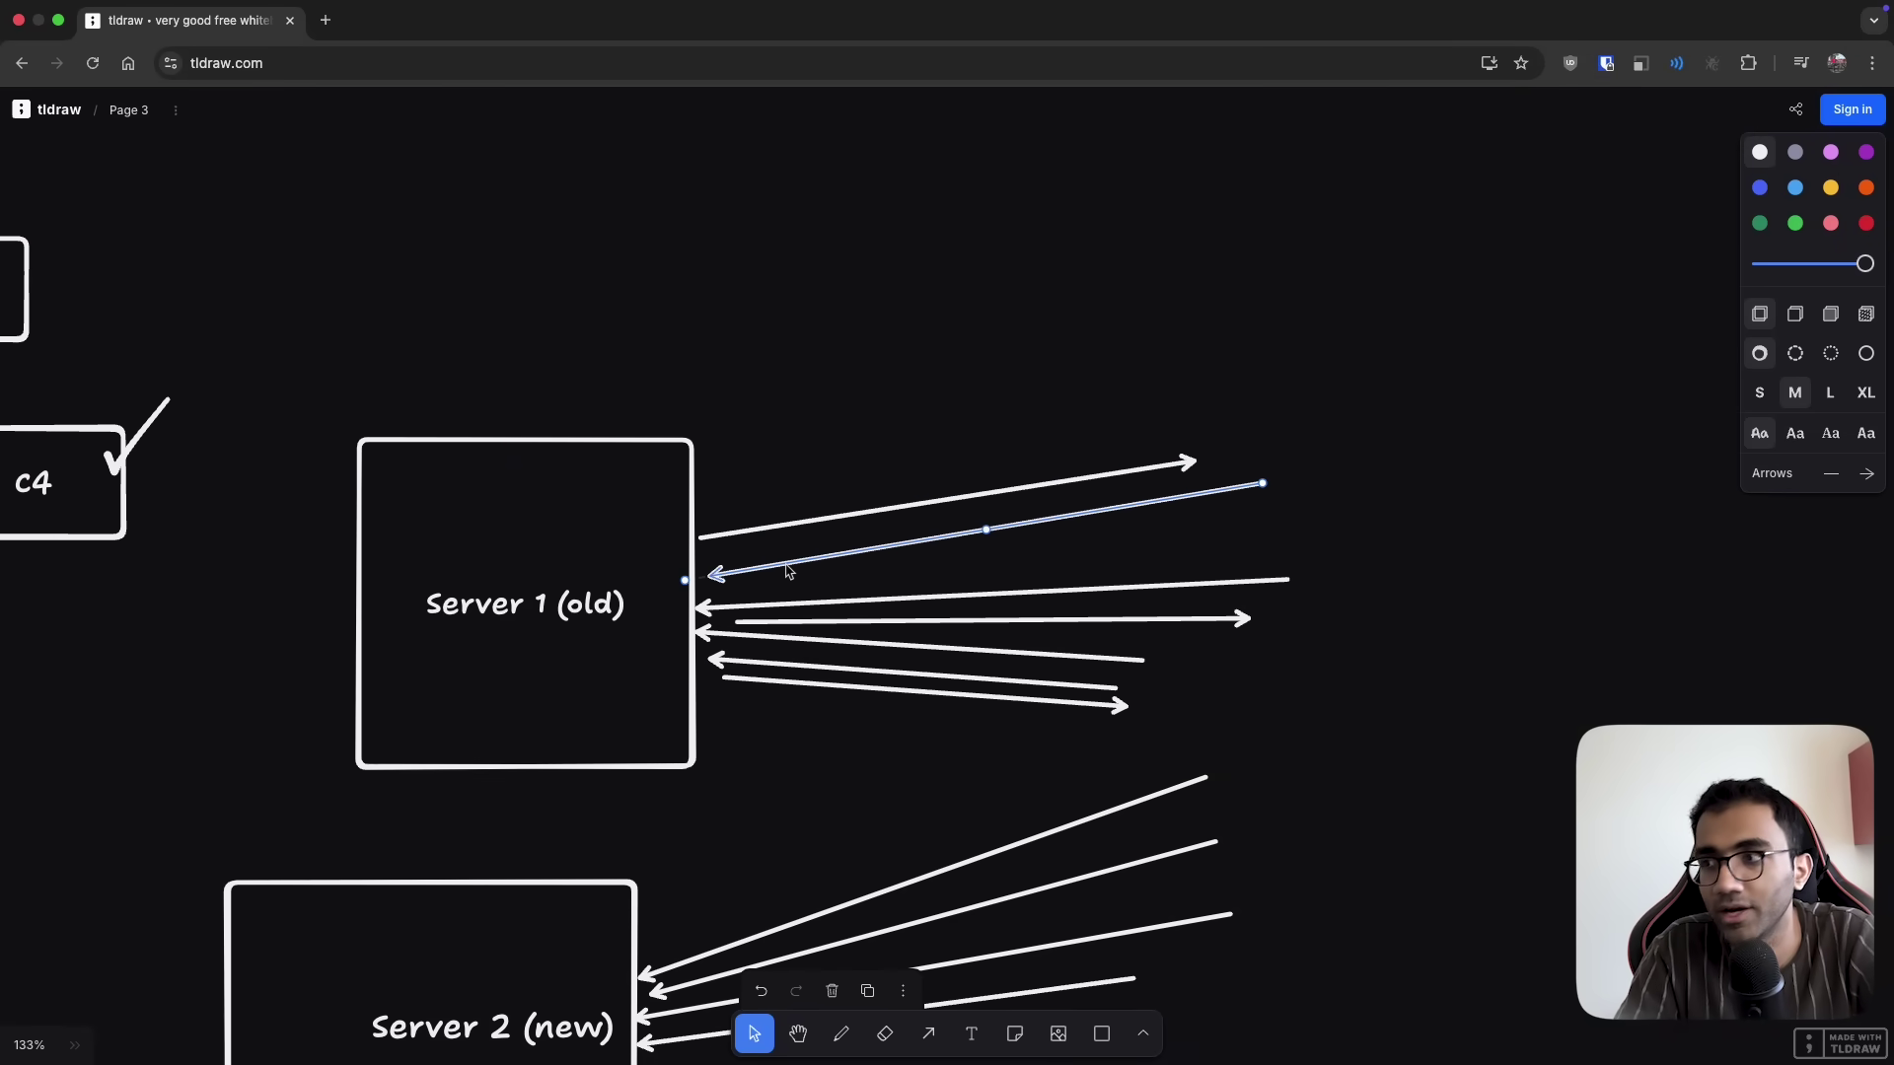
left_click_drag(685, 580, 678, 564)
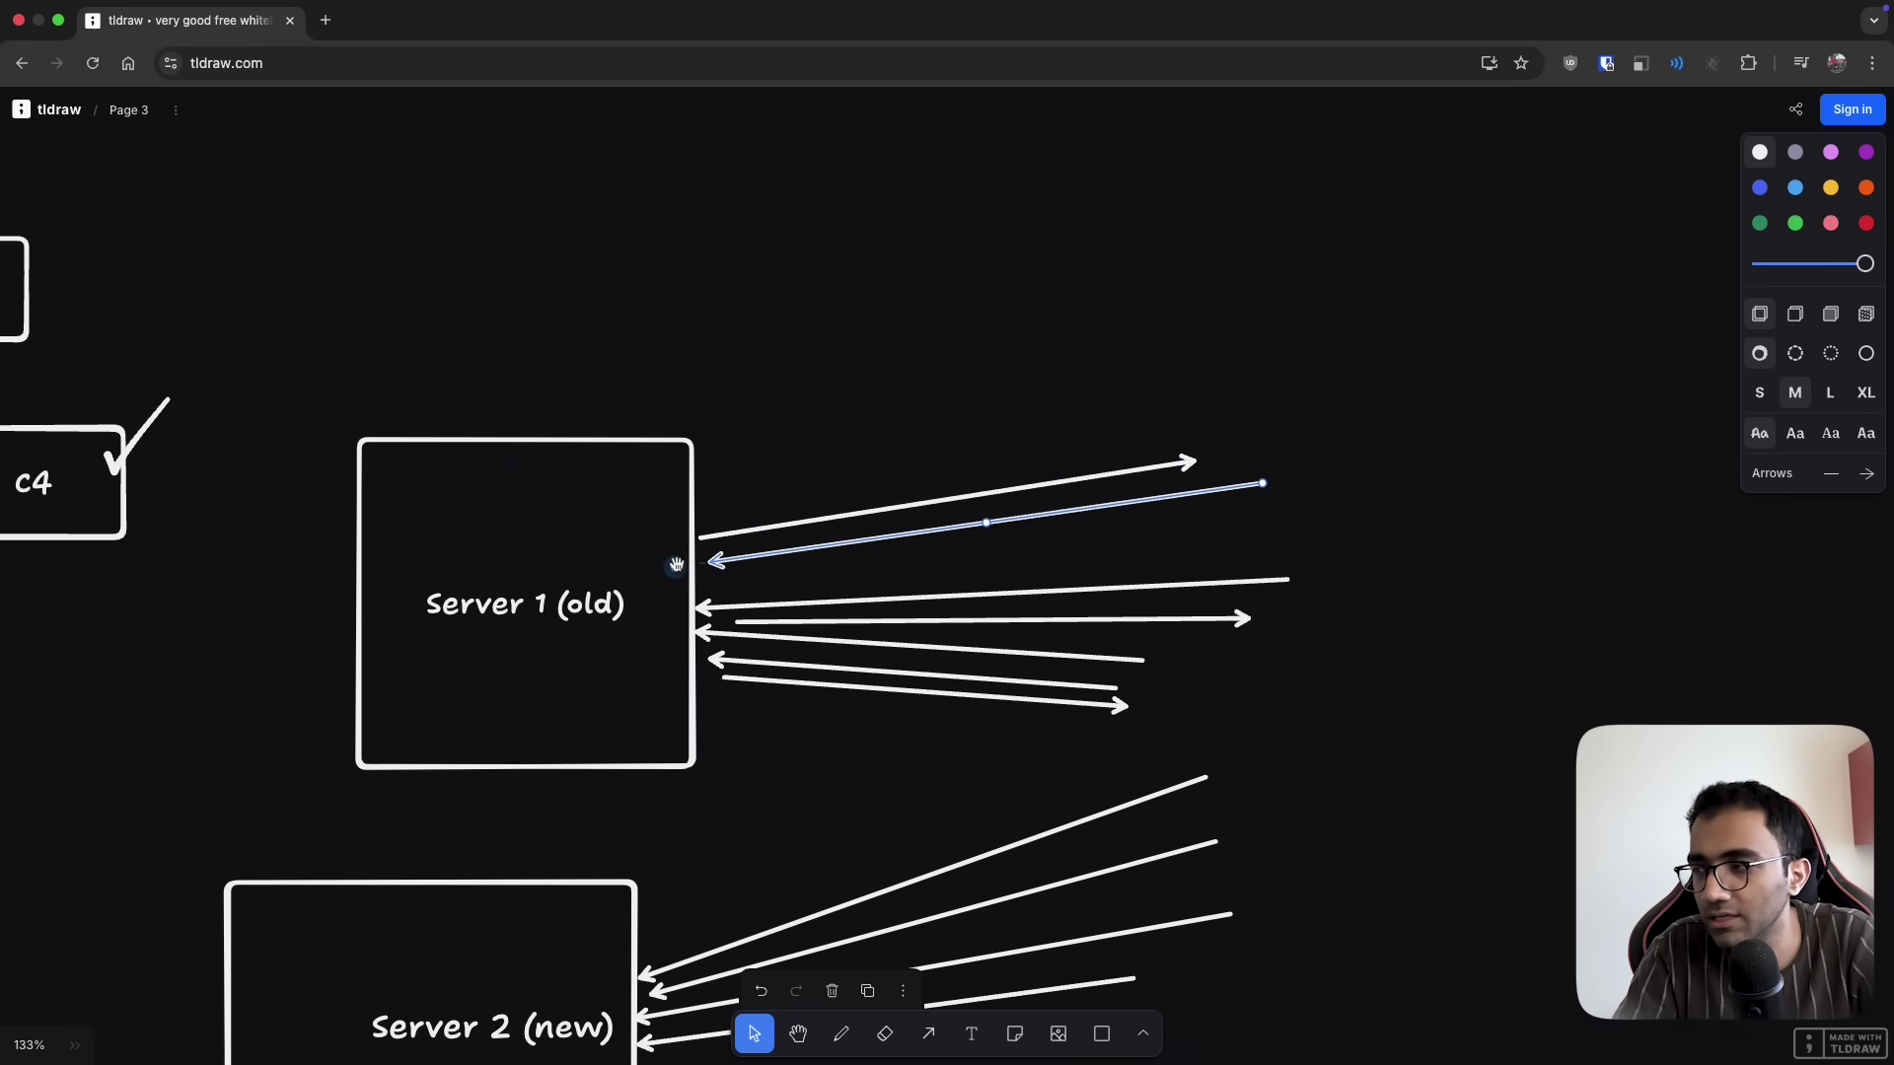
Select the arrows beside Server 1, then Server 2 with its four arrows, and deselect
scroll(789, 592, "down", 5)
scroll(788, 592, "right", 1)
left_click_drag(735, 178, 737, 238)
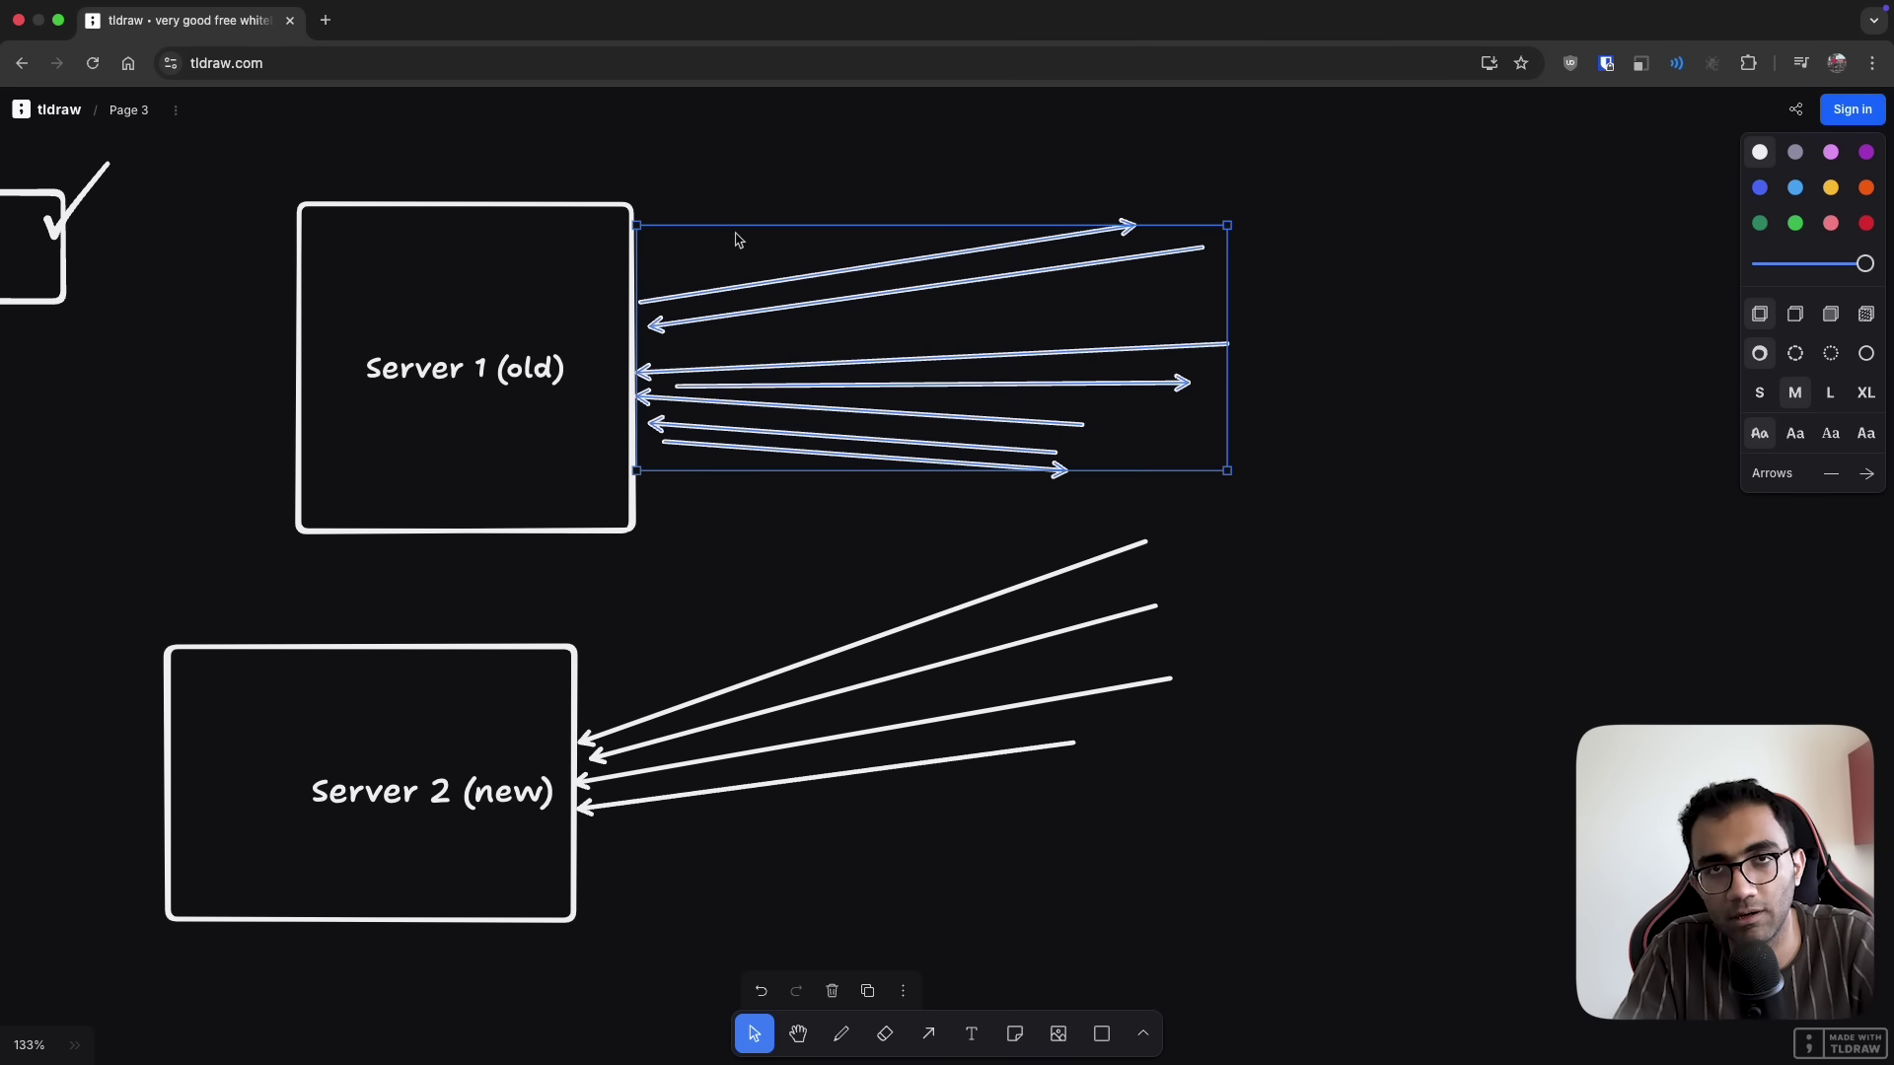
left_click_drag(774, 178, 807, 441)
left_click(858, 559)
left_click_drag(858, 558, 855, 263)
left_click(477, 618)
left_click_drag(476, 619, 740, 914)
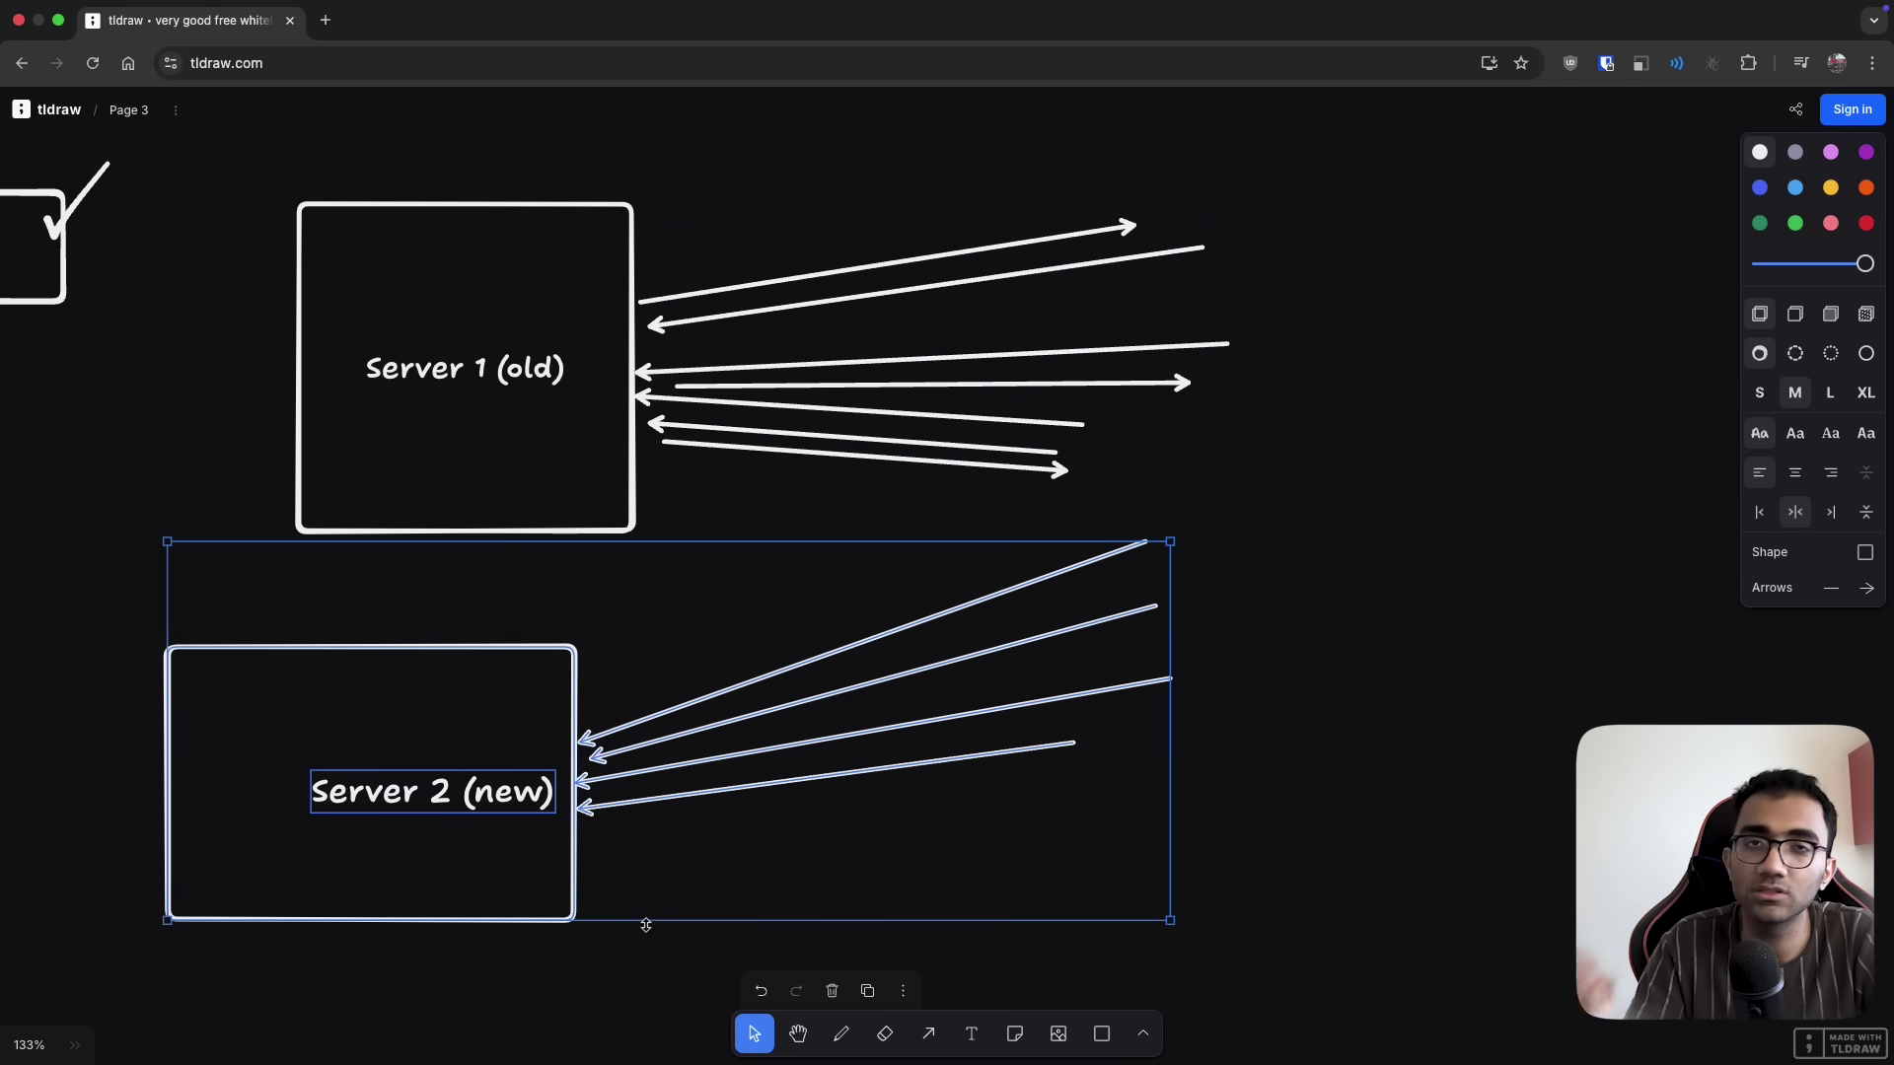
left_click(766, 497)
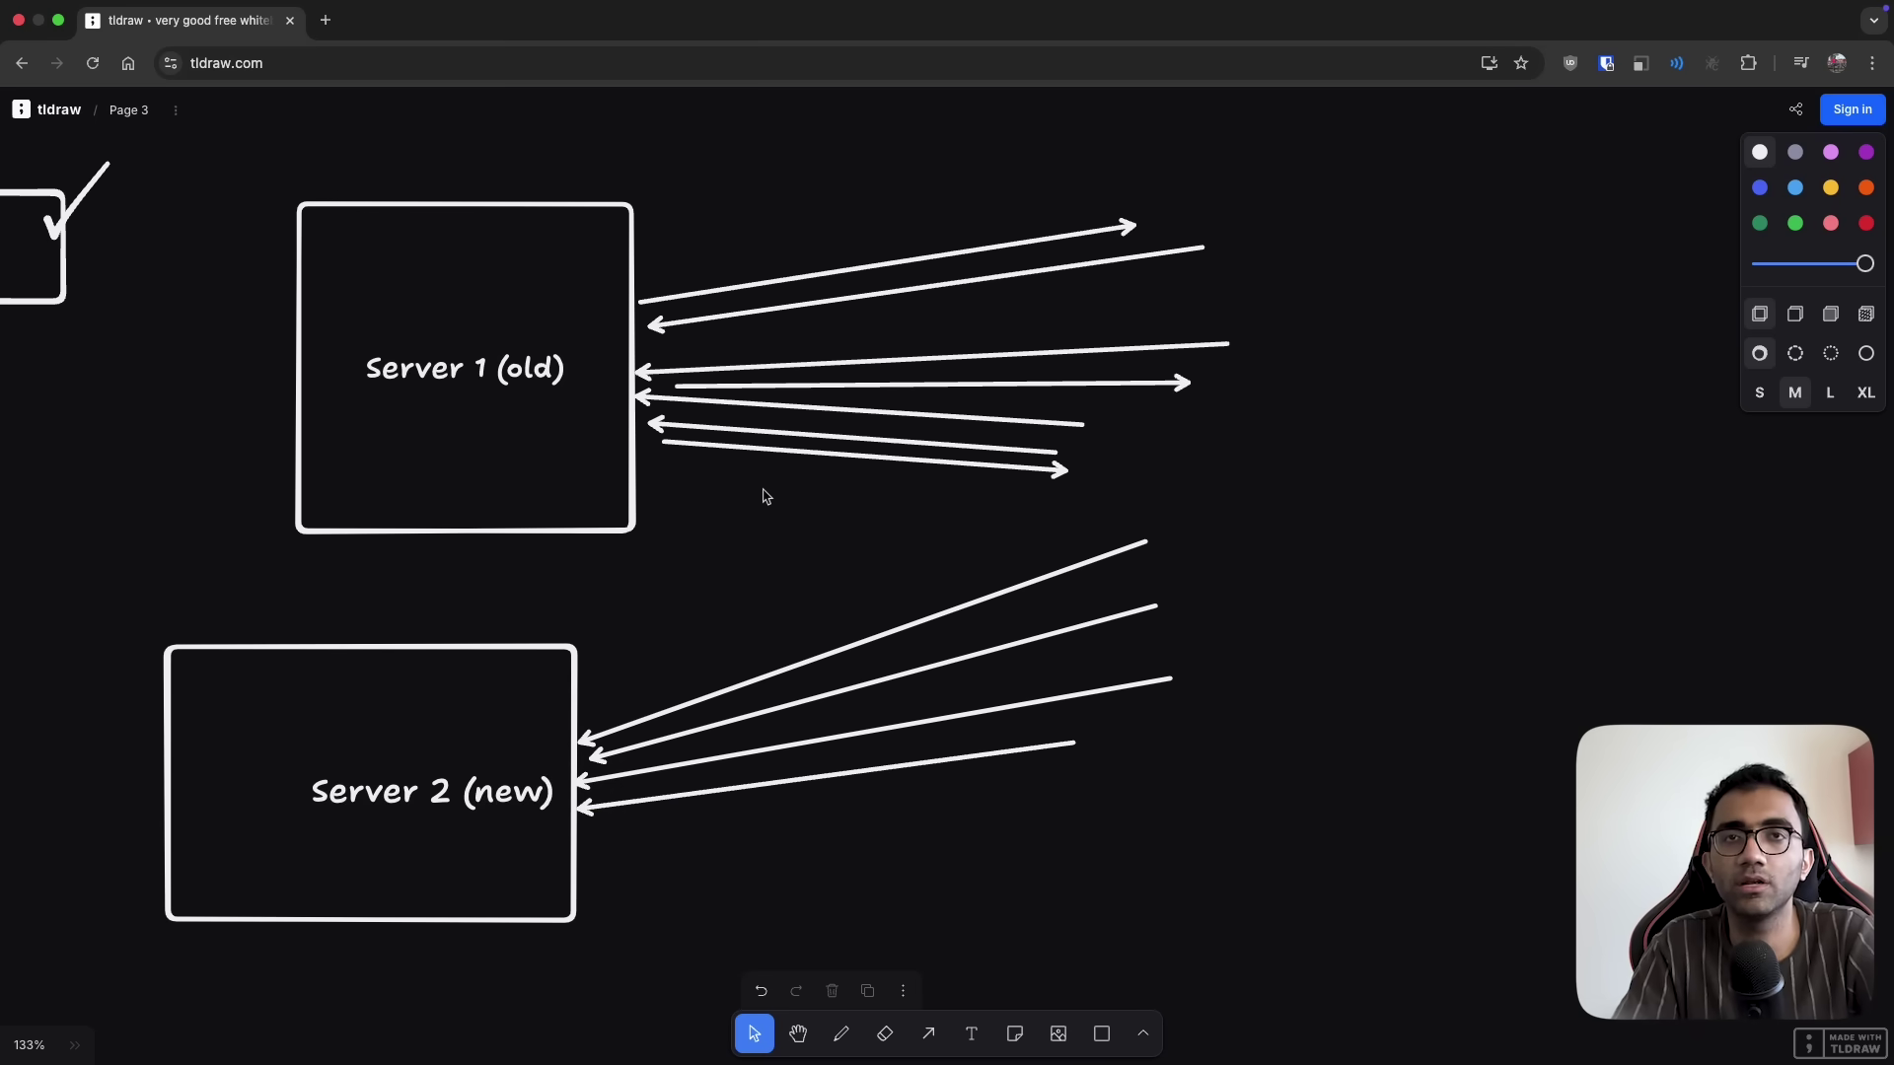
Pan the canvas to view both server sketches beside the WebSocket client diagram
scroll(774, 493, "left", 10)
scroll(774, 493, "up", 3)
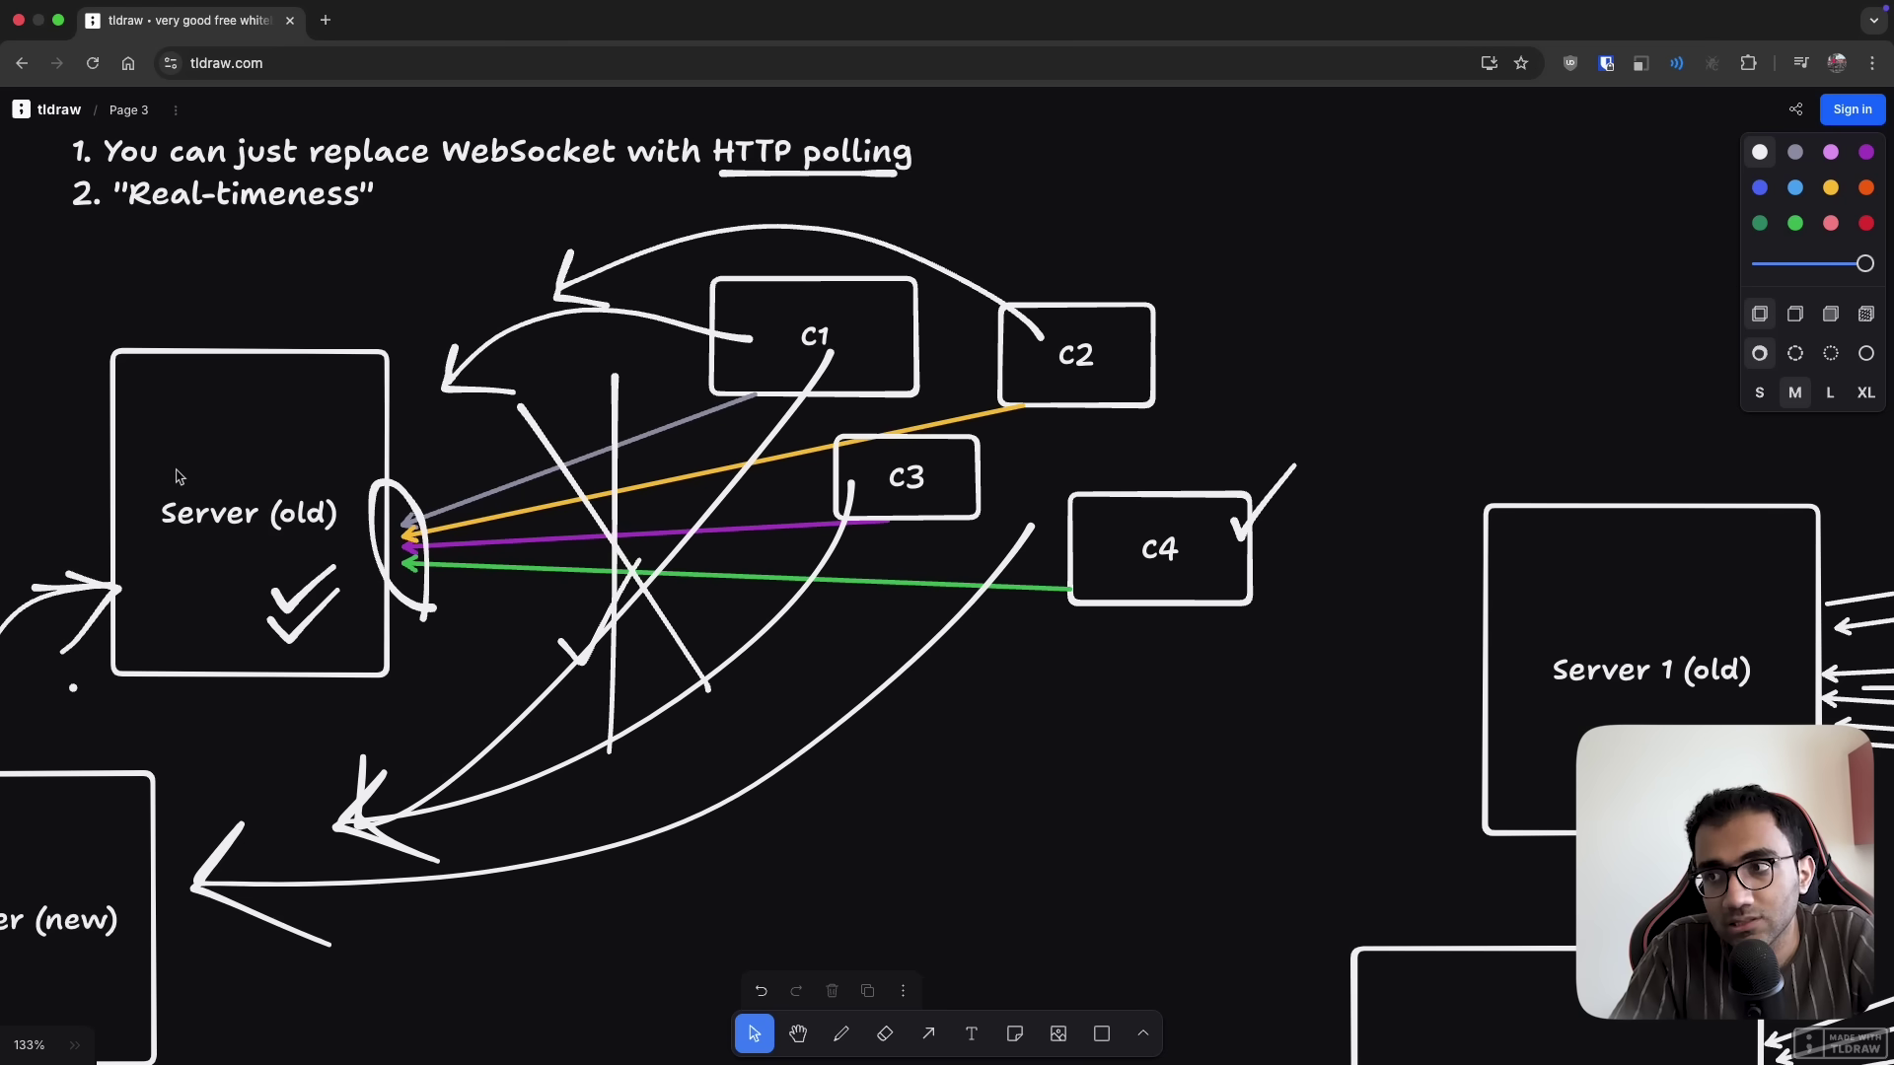
scroll(179, 478, "down", 3)
scroll(178, 478, "left", 2)
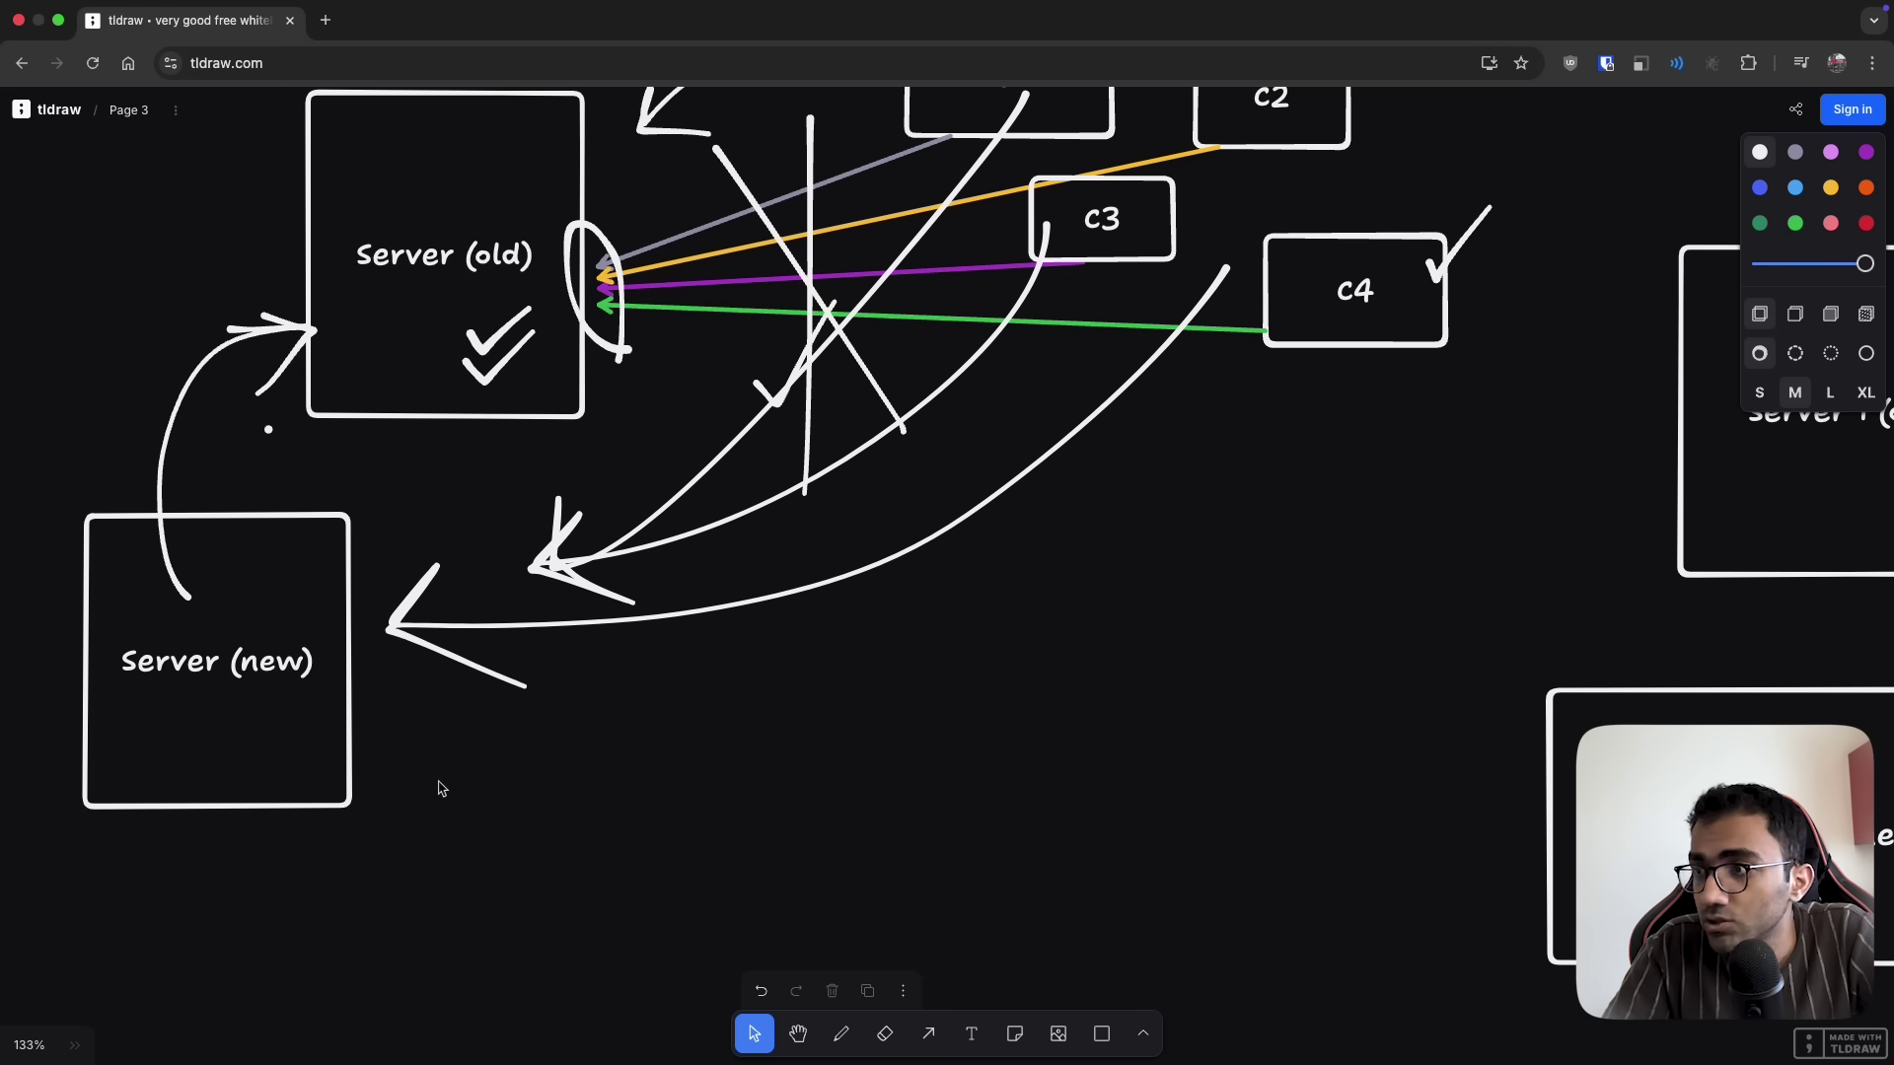
scroll(470, 817, "right", 6)
scroll(750, 789, "down", 5)
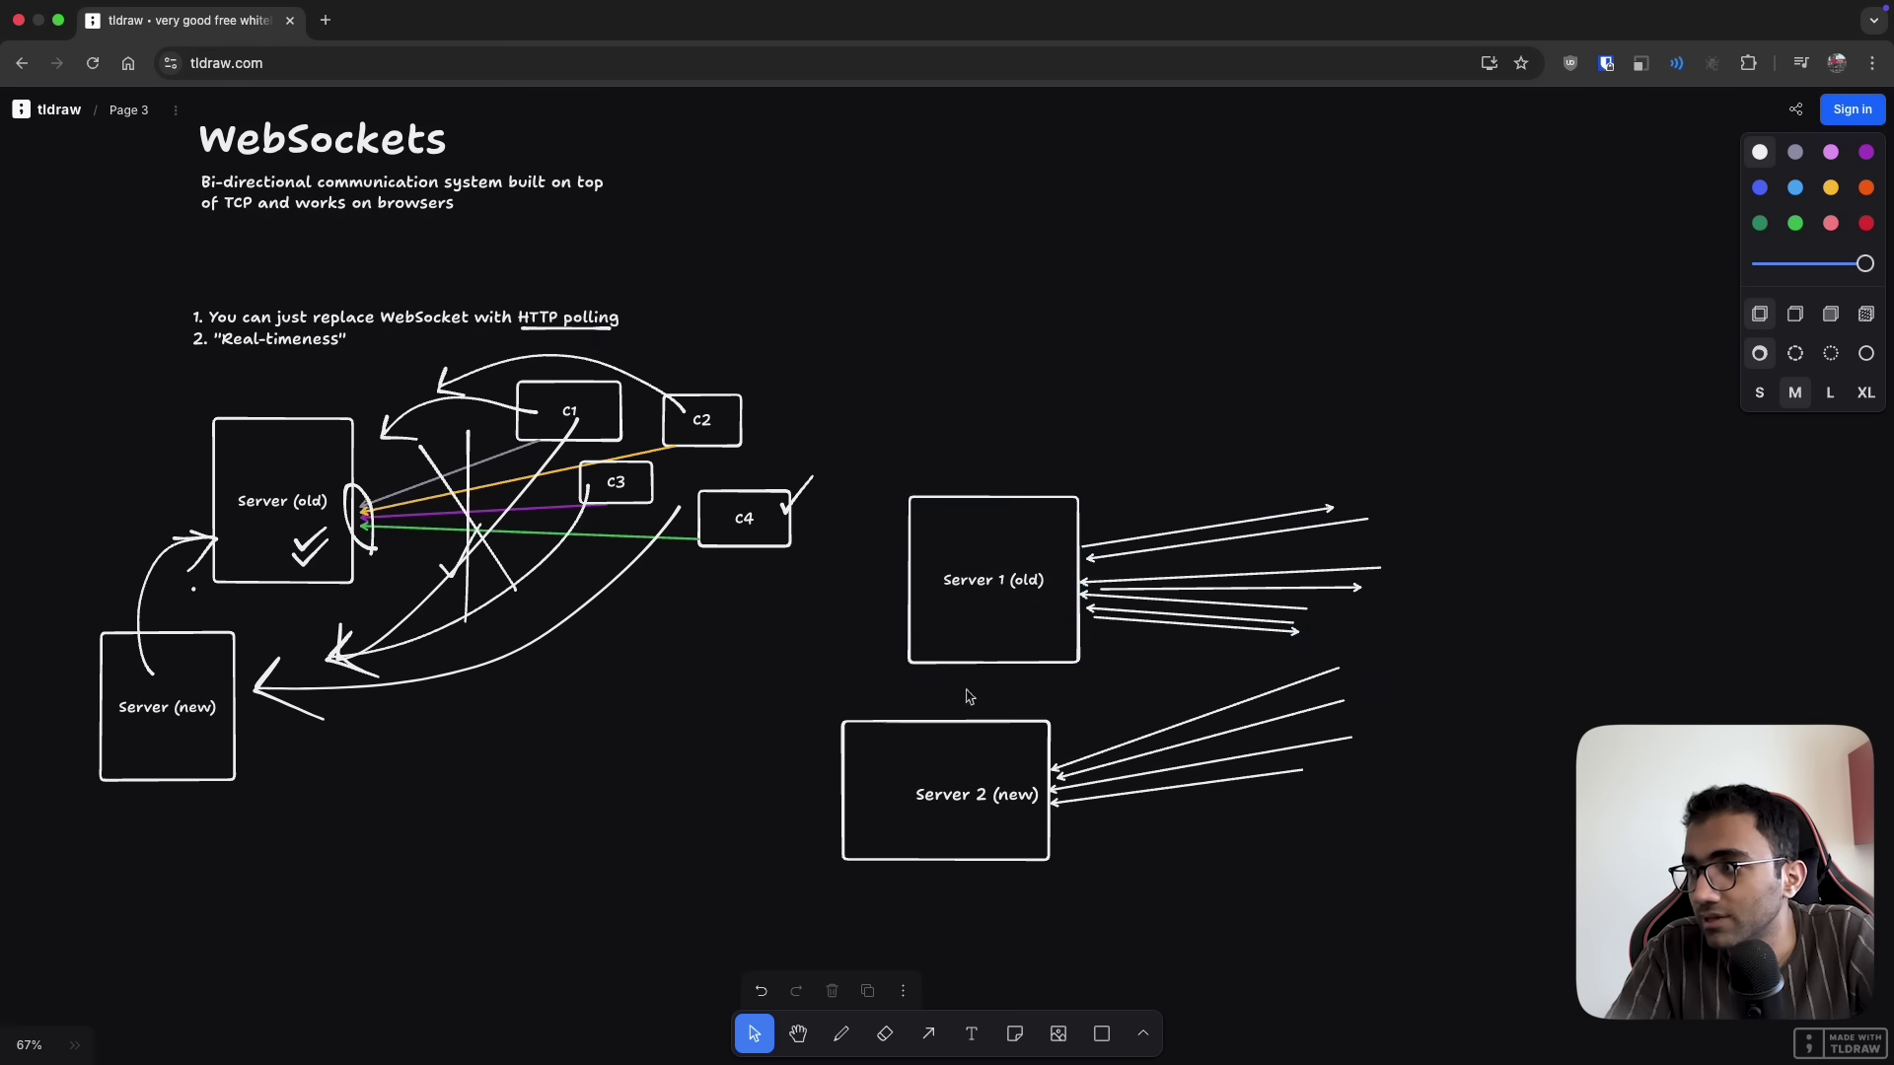
Drag Server 1 (old) and its arrows up and to the right
left_click_drag(880, 456, 1258, 667)
left_click_drag(1154, 624, 1181, 562)
left_click(867, 659)
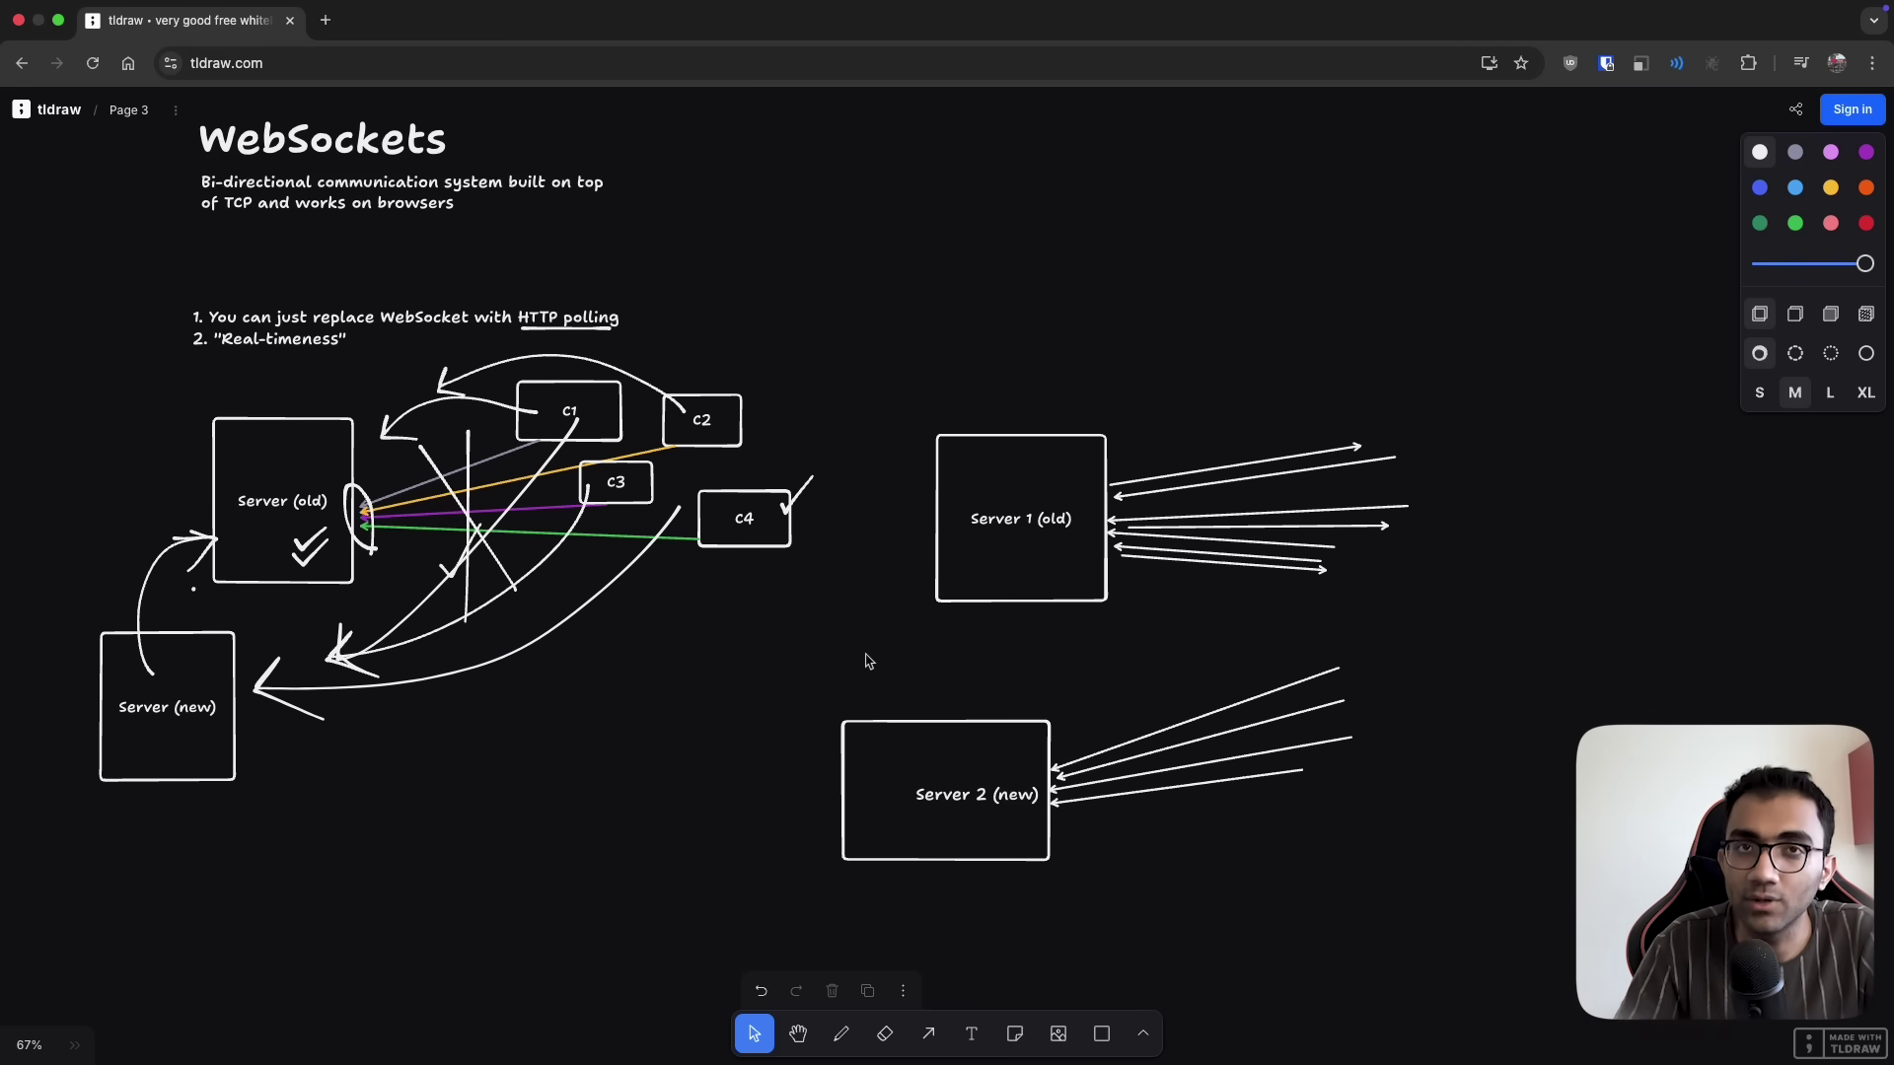
scroll(666, 666, "up", 2)
scroll(665, 666, "left", 1)
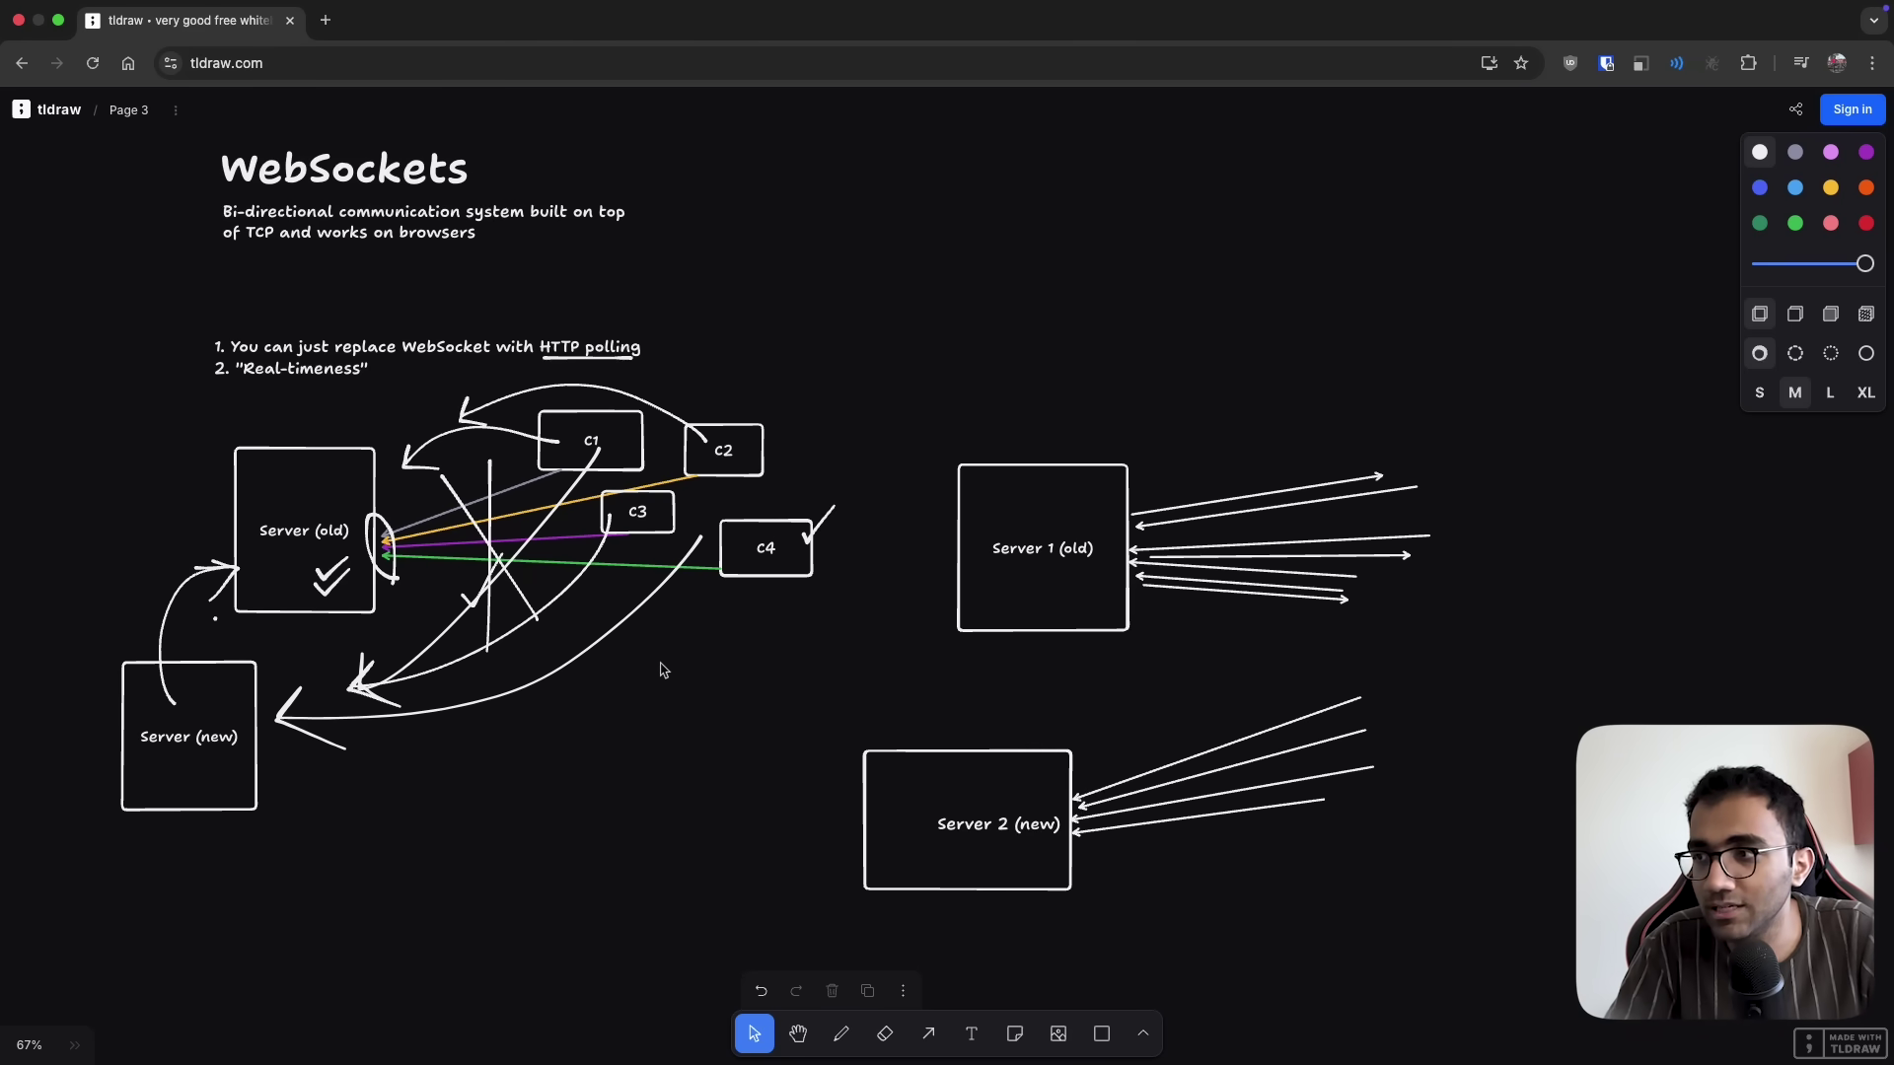
Open the Fermion site in a new tab, highlight the In-built Coding labs bullet, and return
key("super+t")
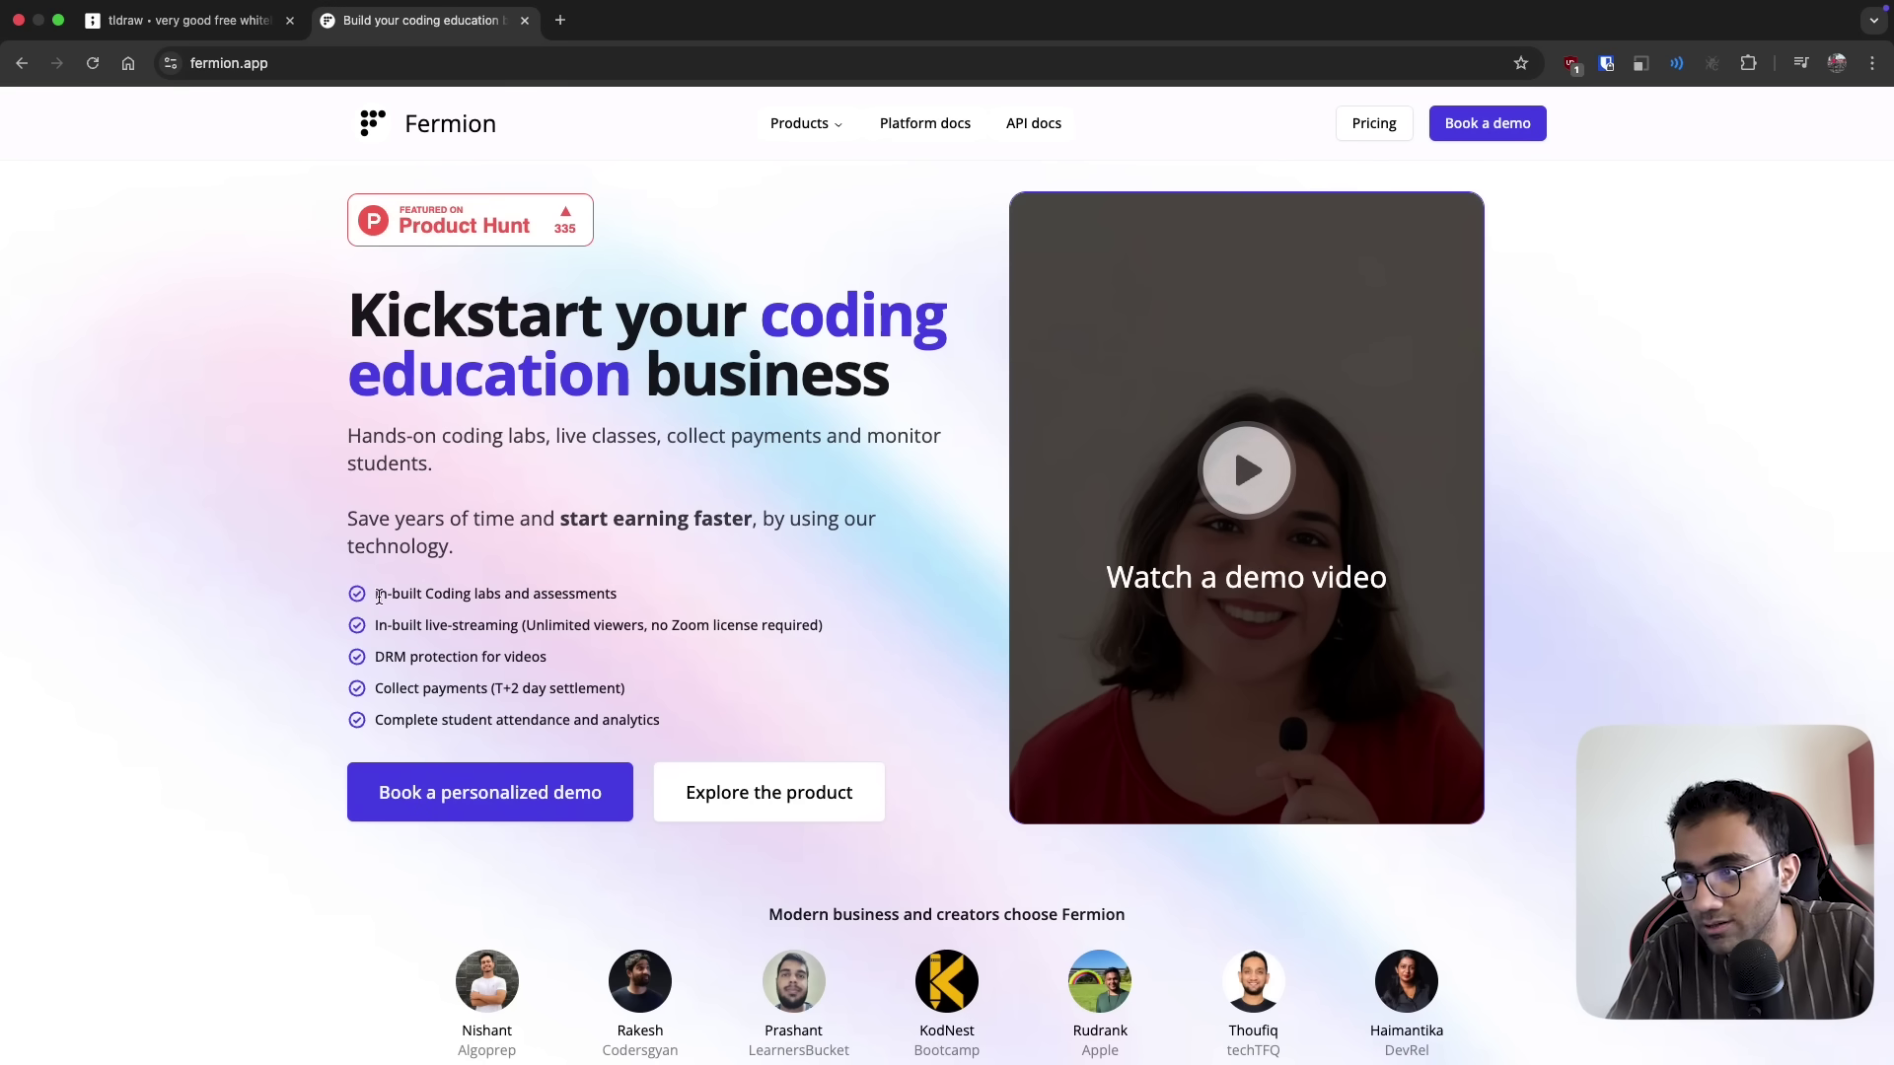
left_click_drag(375, 598, 573, 598)
key("super+1")
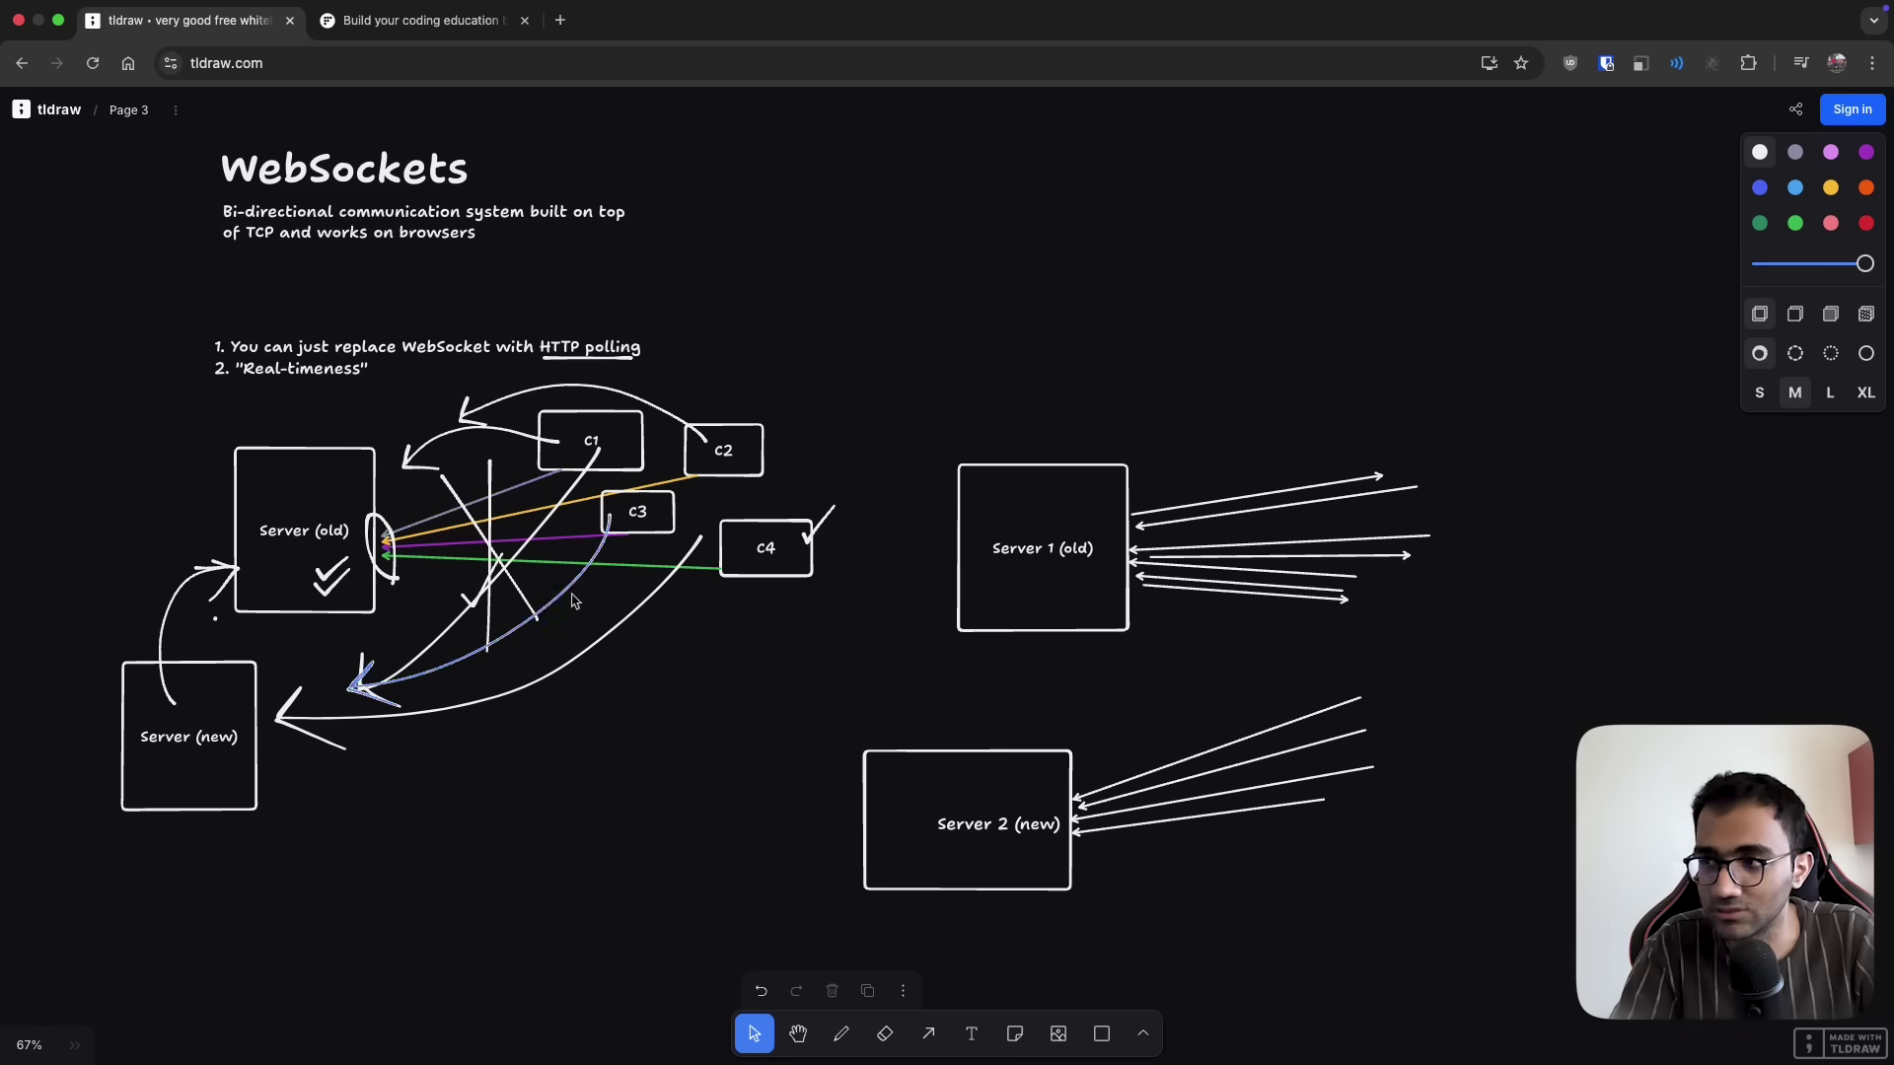
Select the left WebSocket diagram and its numbered two-point text, then clear the selection
scroll(803, 706, "up", 3)
scroll(803, 707, "left", 5)
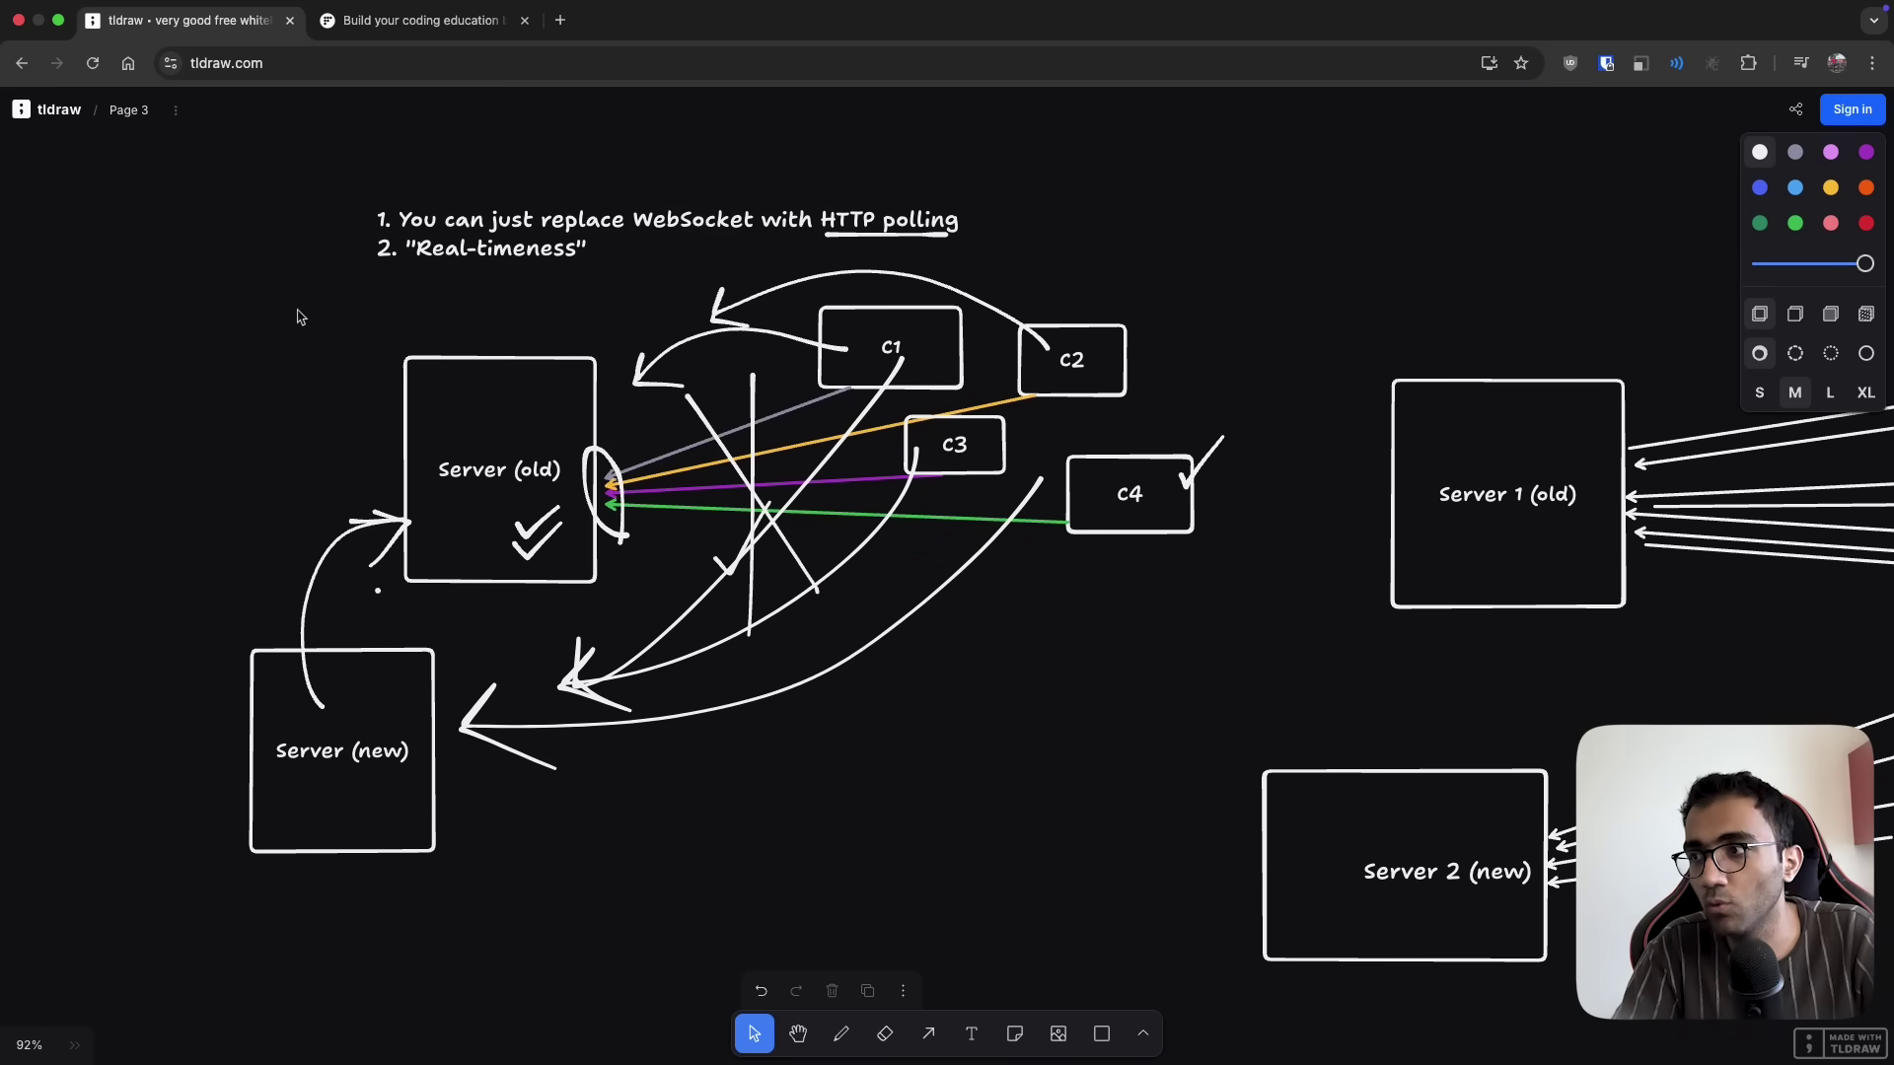
left_click_drag(292, 316, 1027, 798)
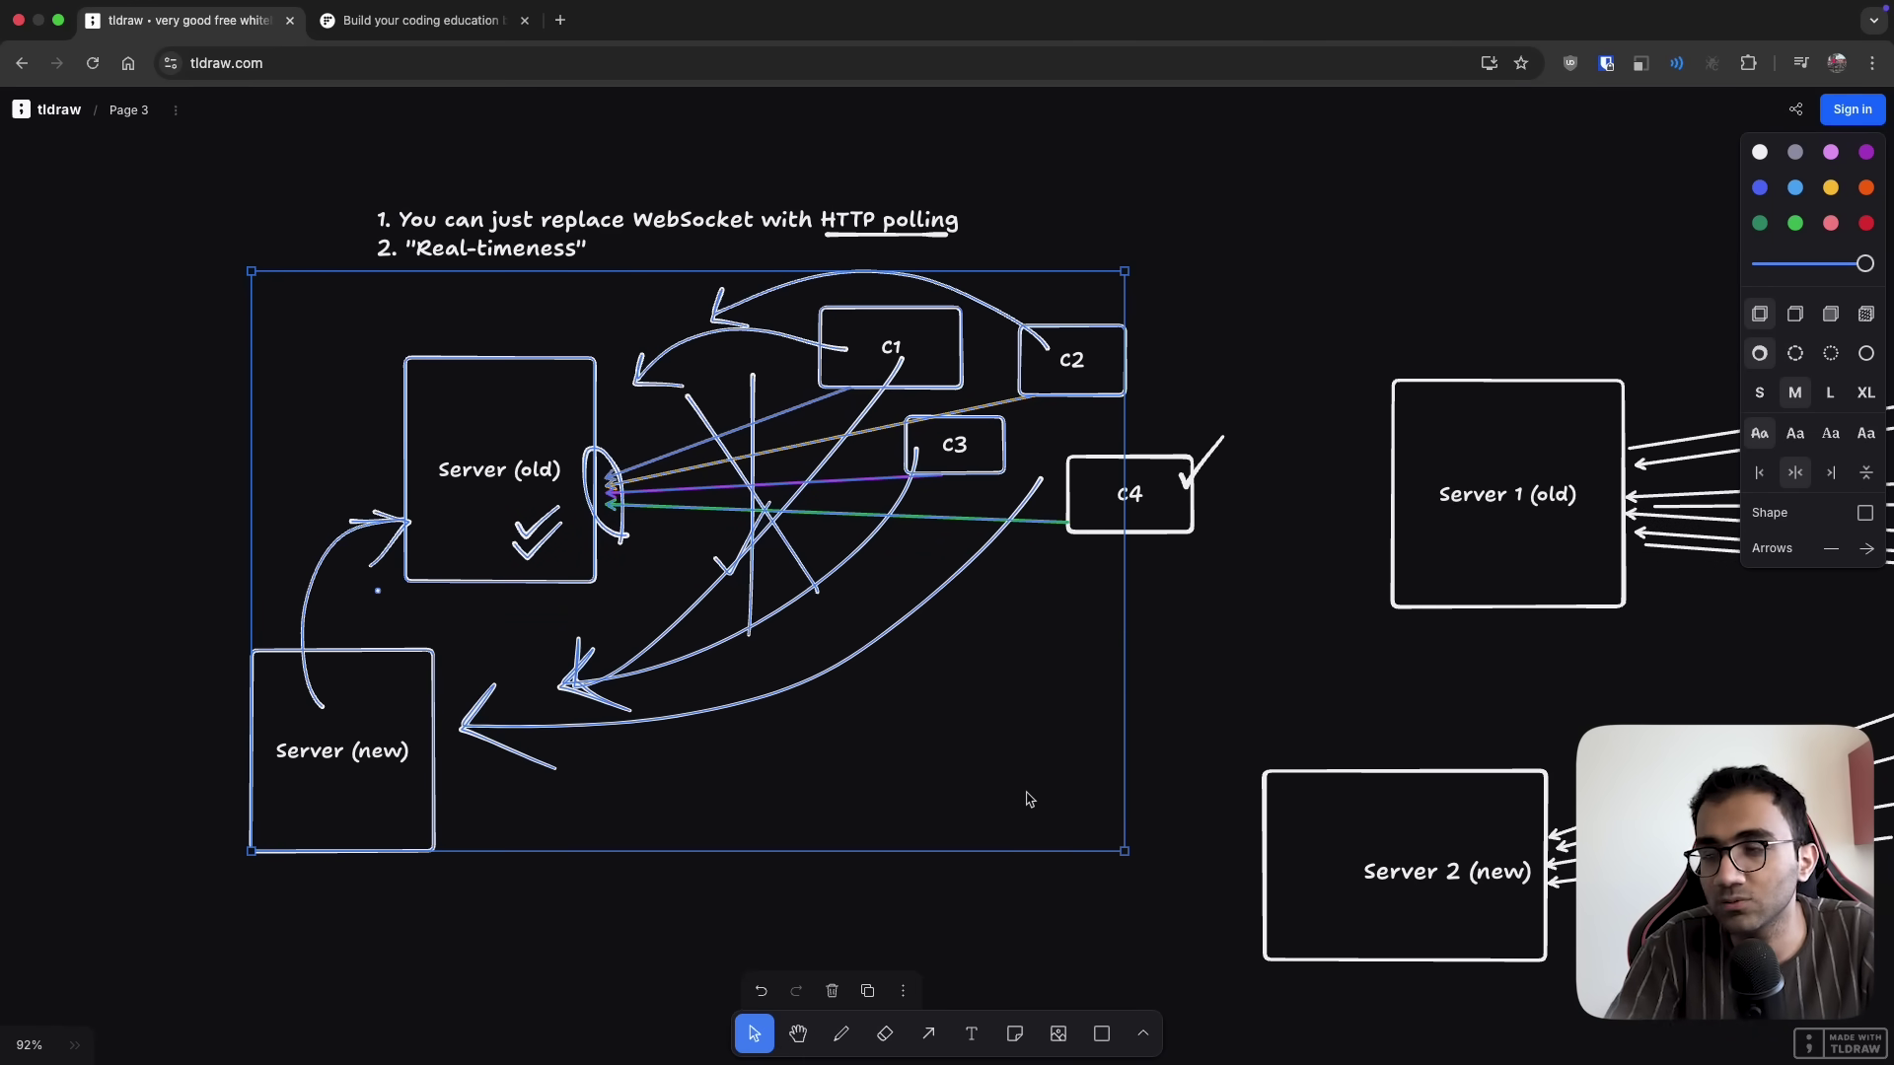
scroll(1028, 798, "up", 3)
scroll(1028, 798, "left", 1)
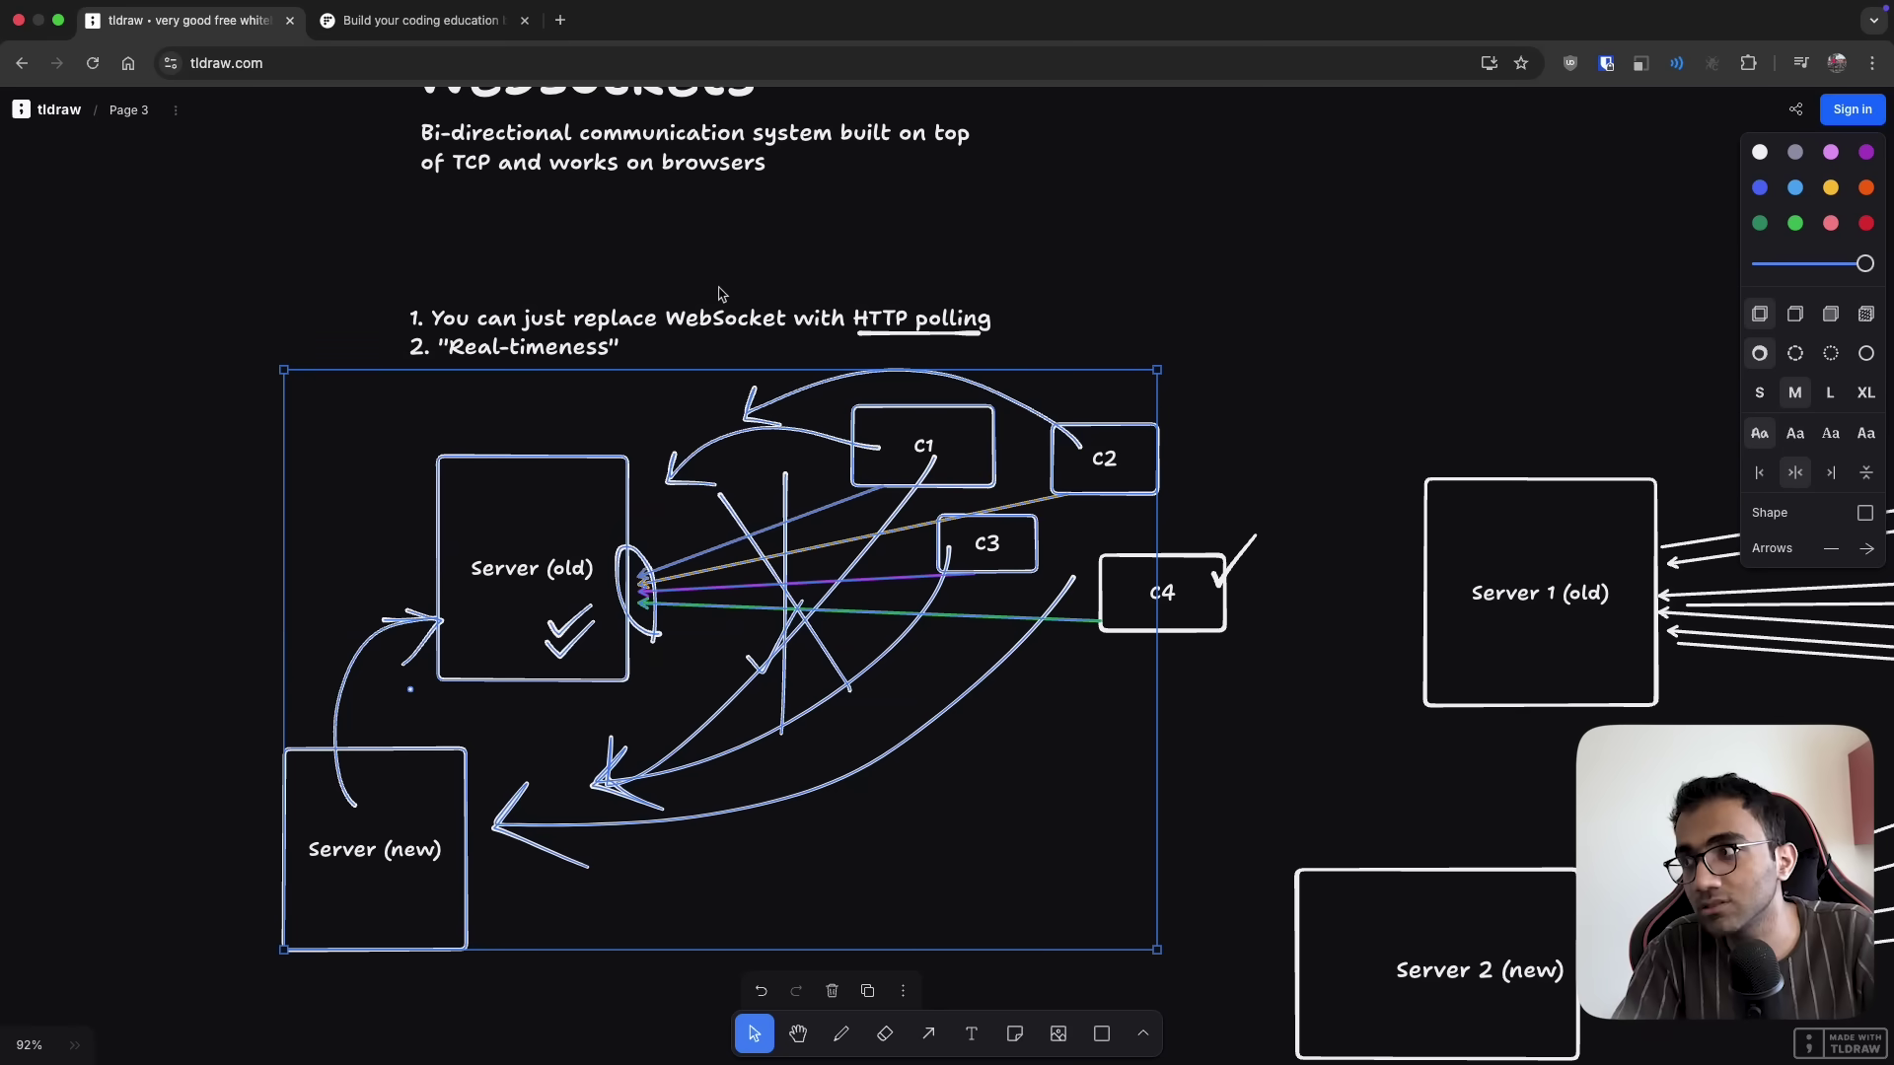
left_click(702, 287)
left_click(614, 368)
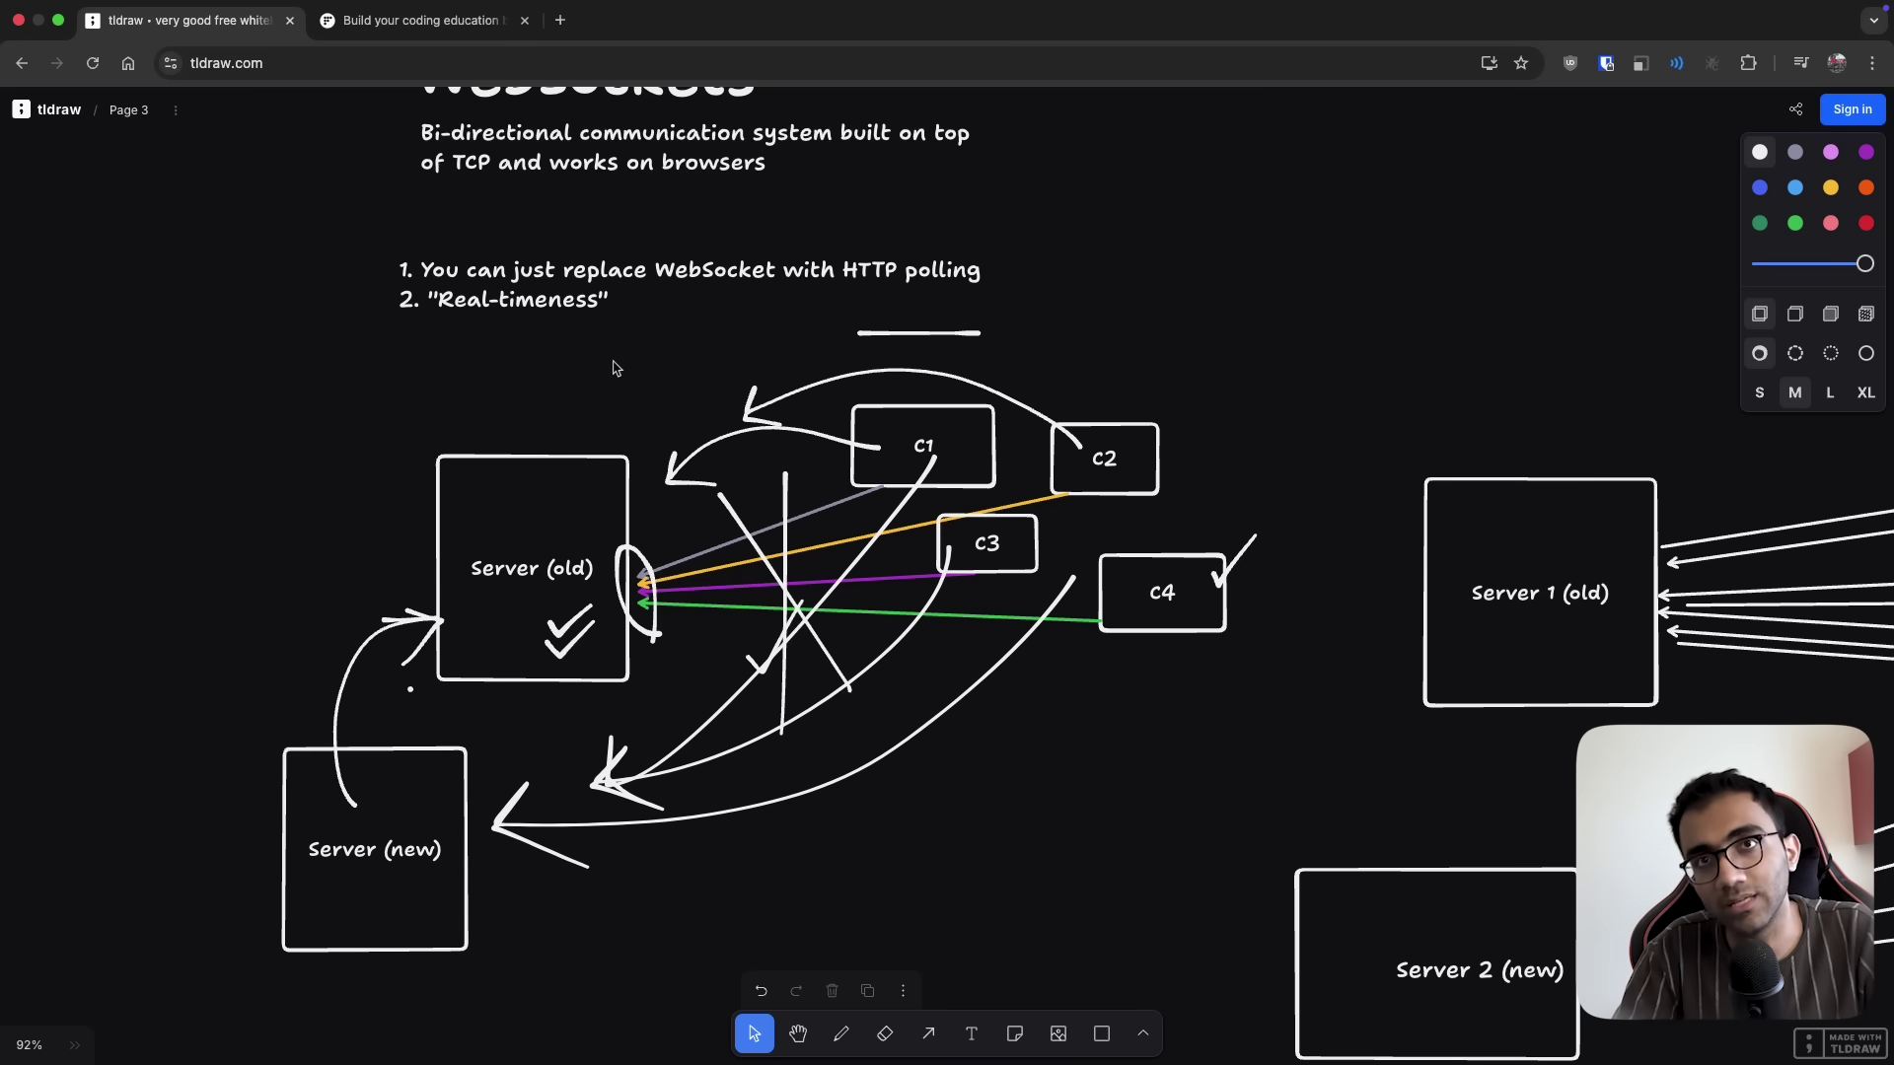
scroll(614, 368, "right", 3)
scroll(614, 368, "down", 2)
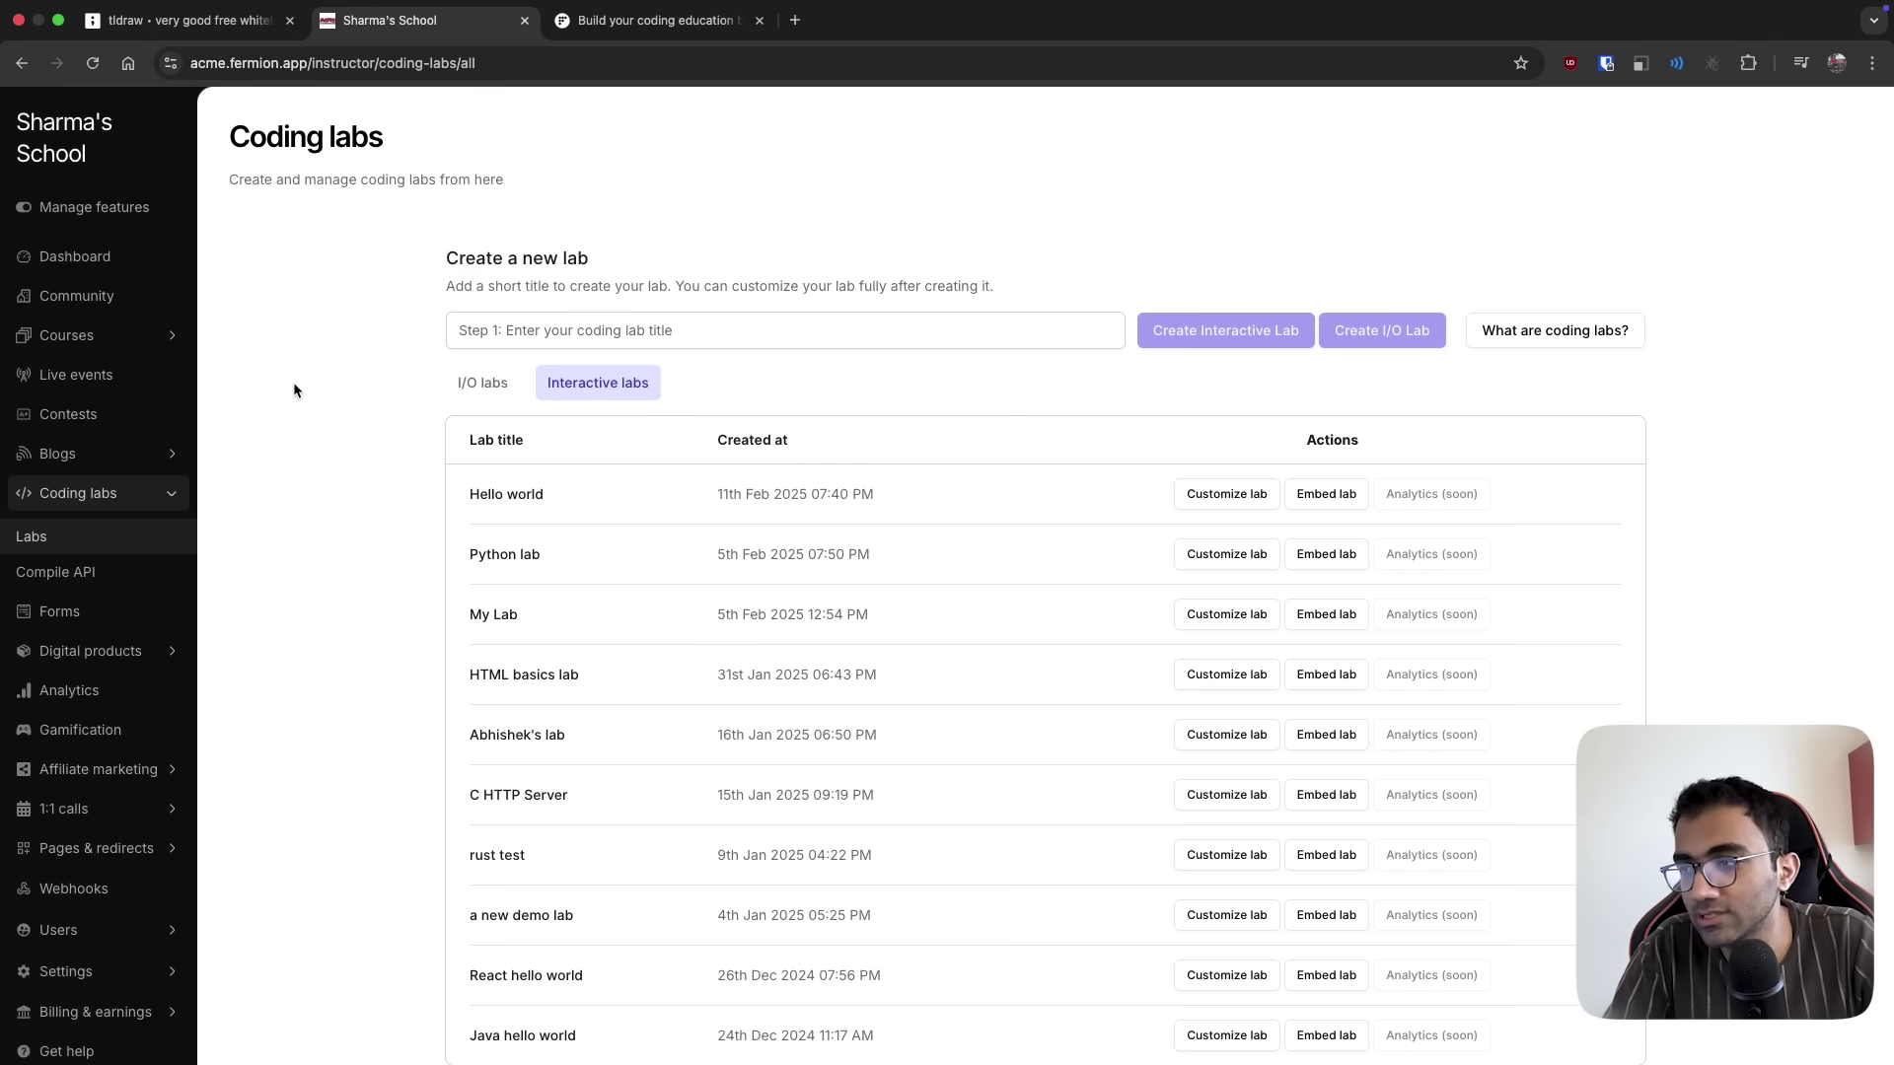
Compare the I/O and Interactive labs lists and test-run the HTML basics lab
scroll(582, 473, "down", 1)
scroll(582, 474, "up", 1)
left_click(495, 393)
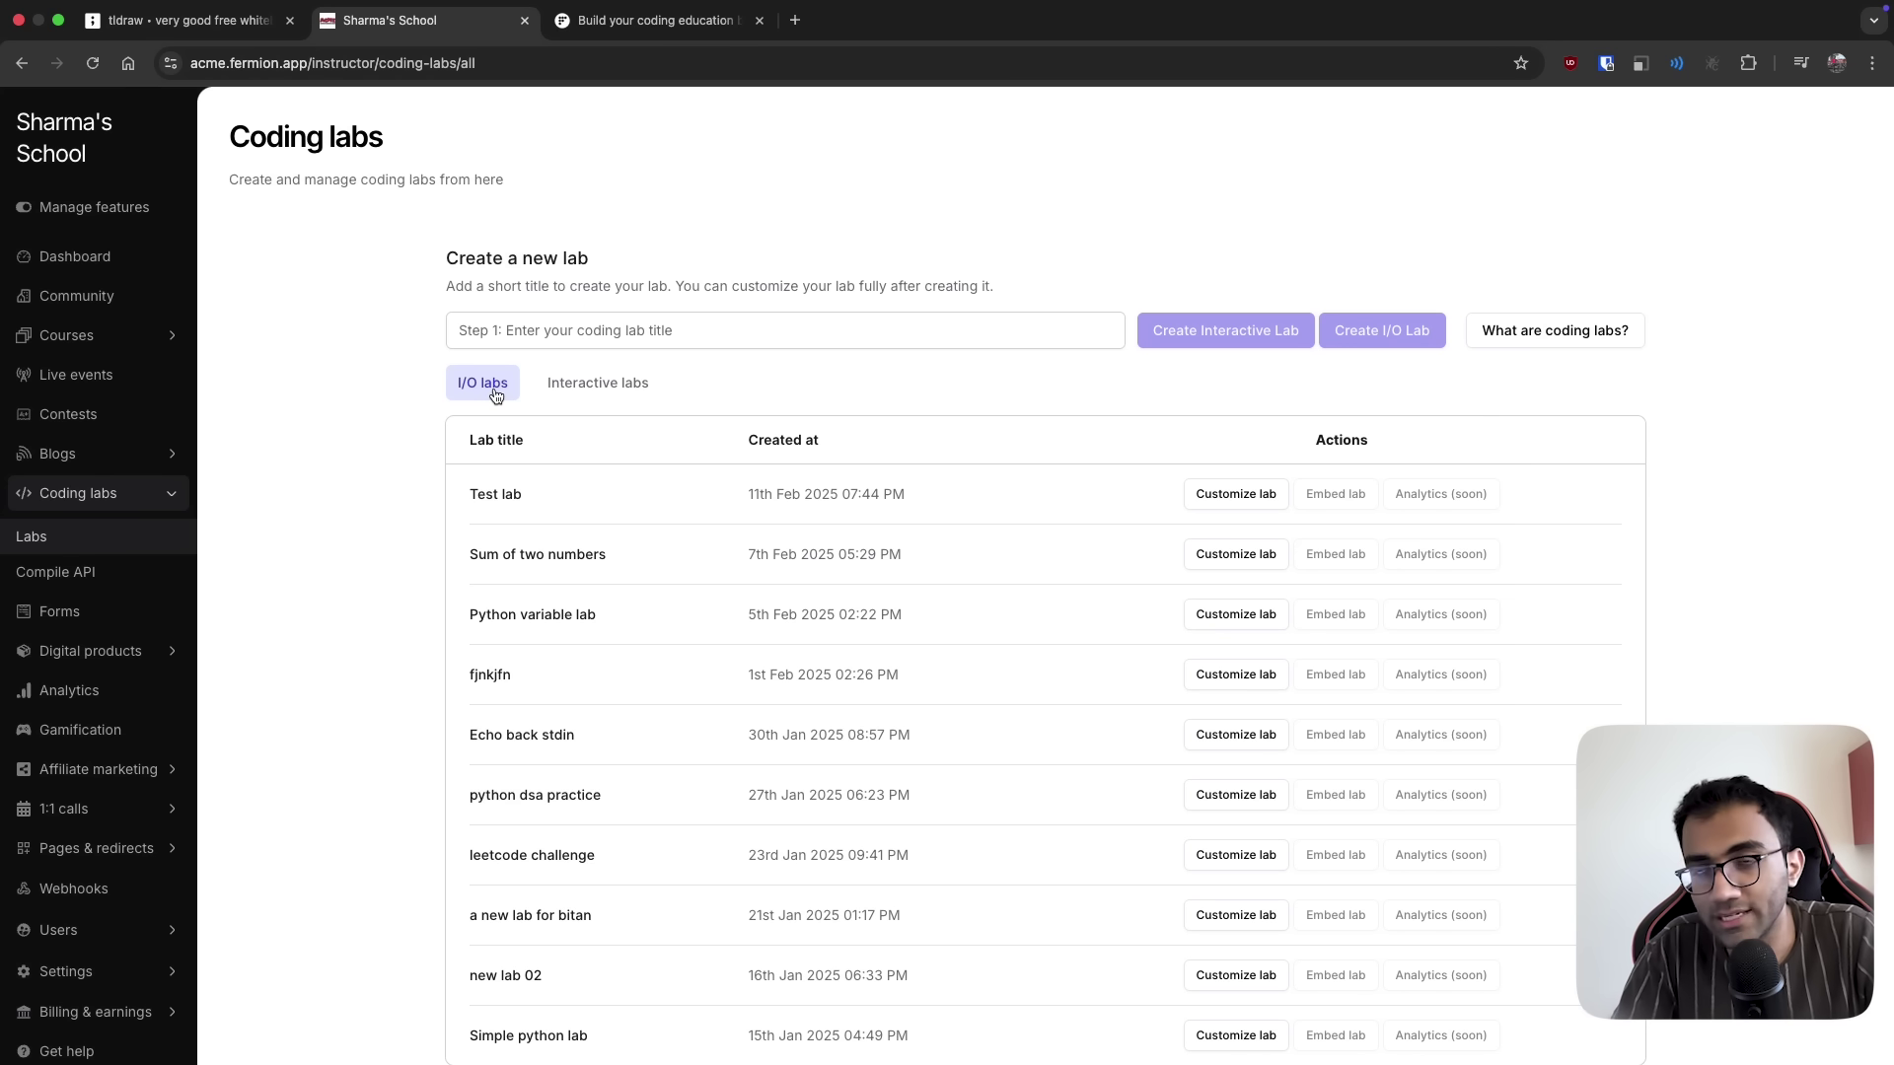
left_click(599, 400)
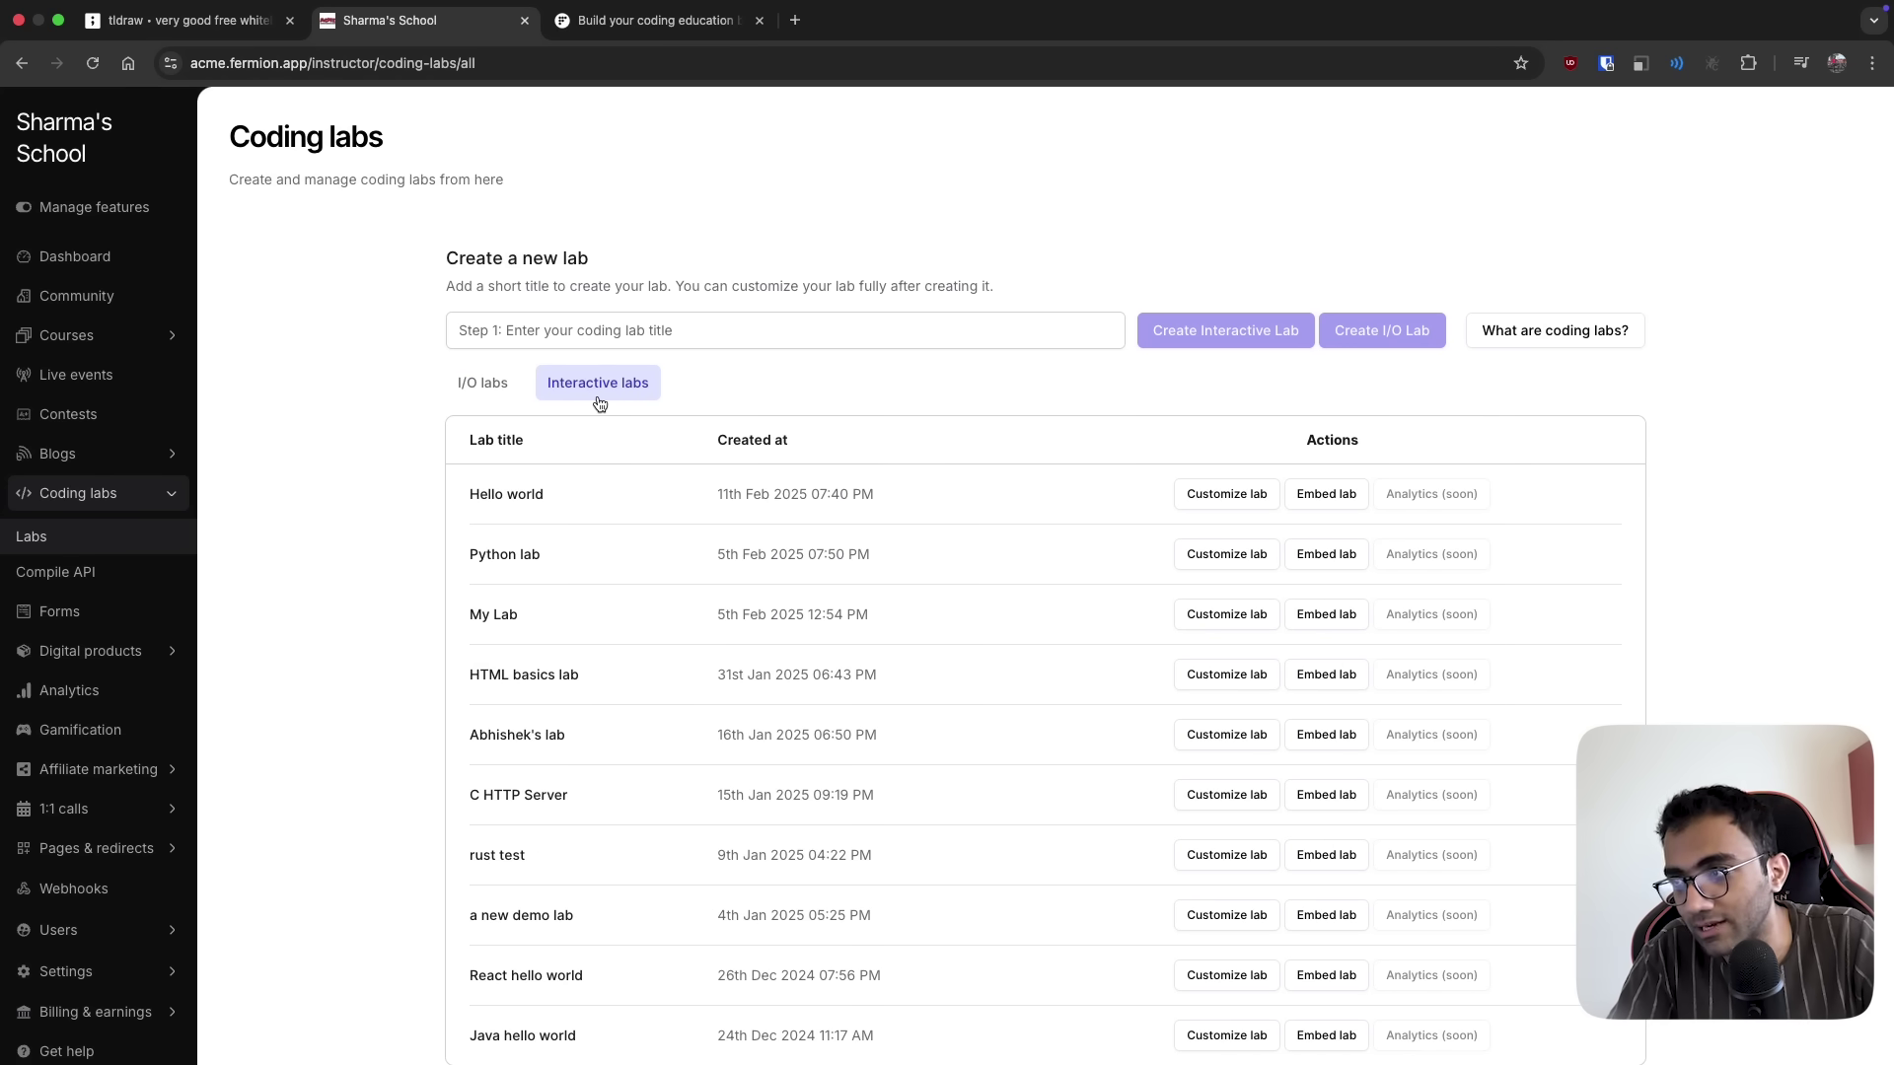
scroll(1093, 602, "down", 2)
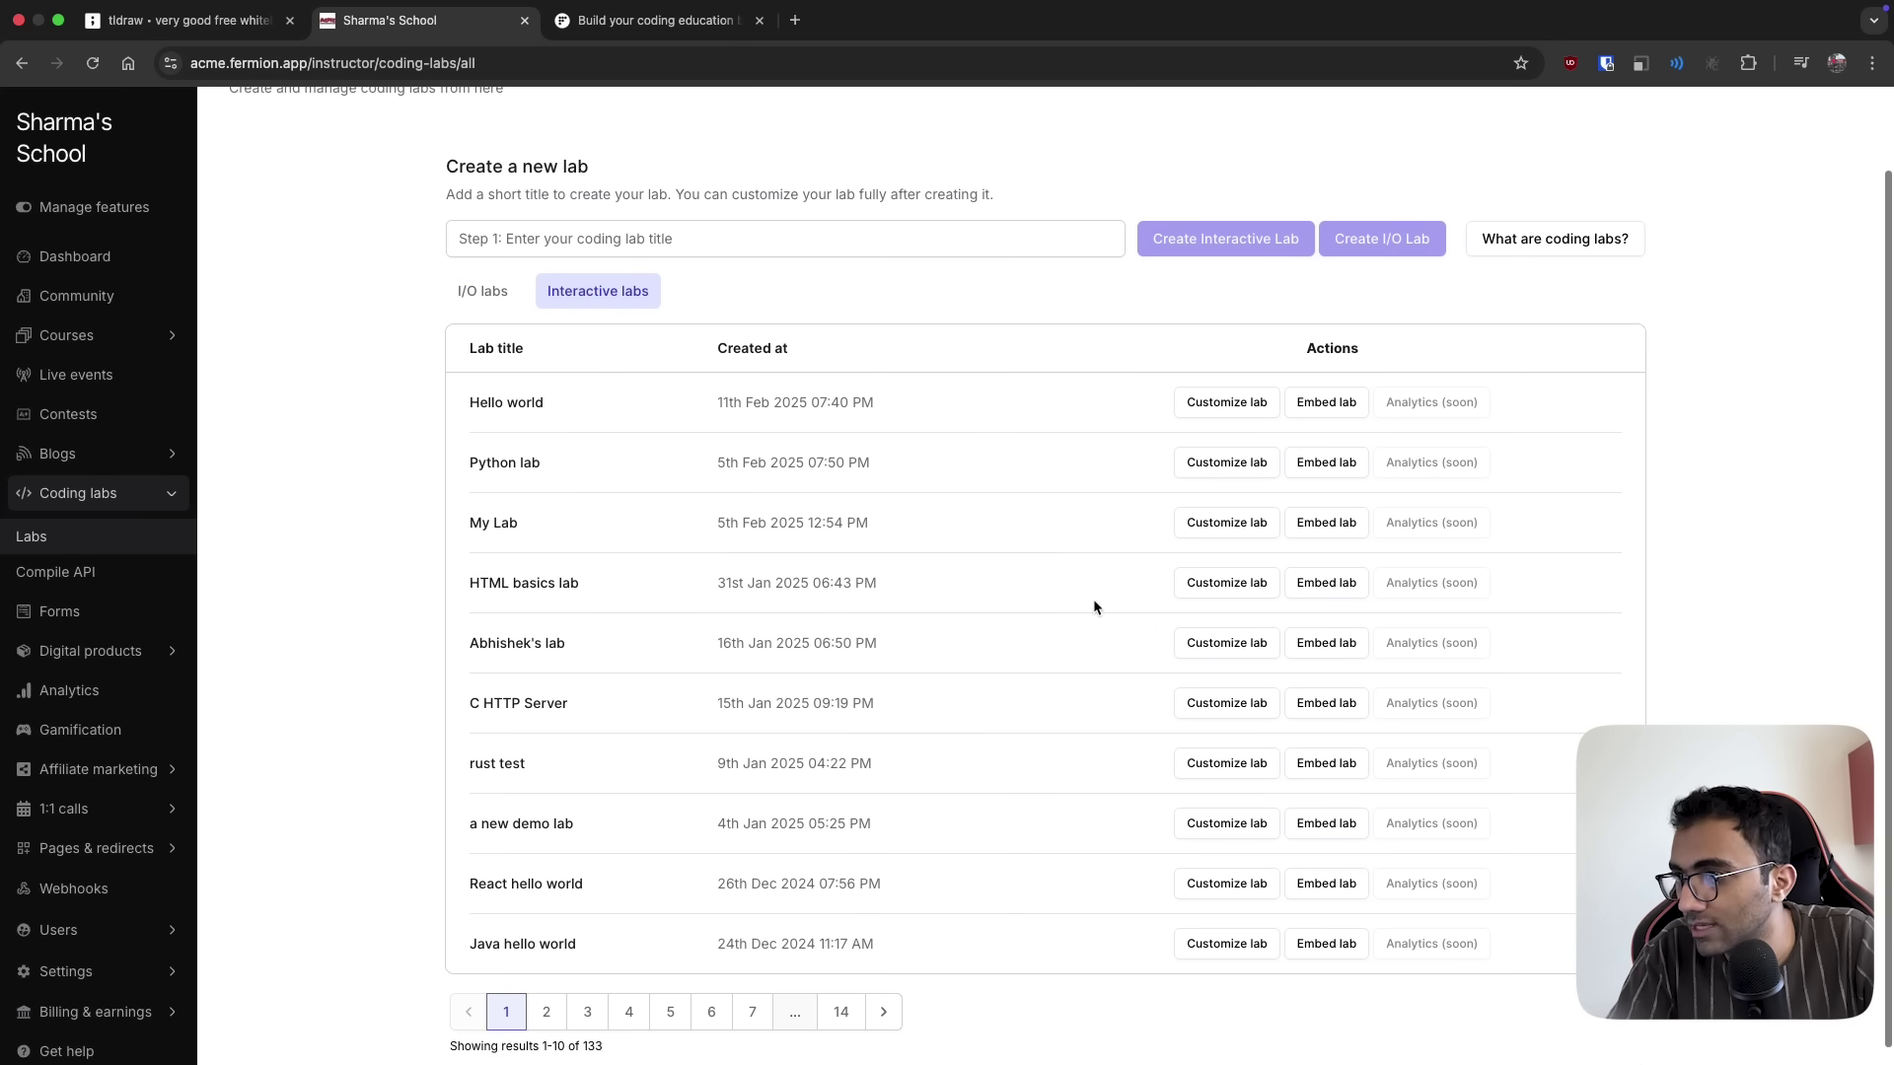
left_click(1194, 576)
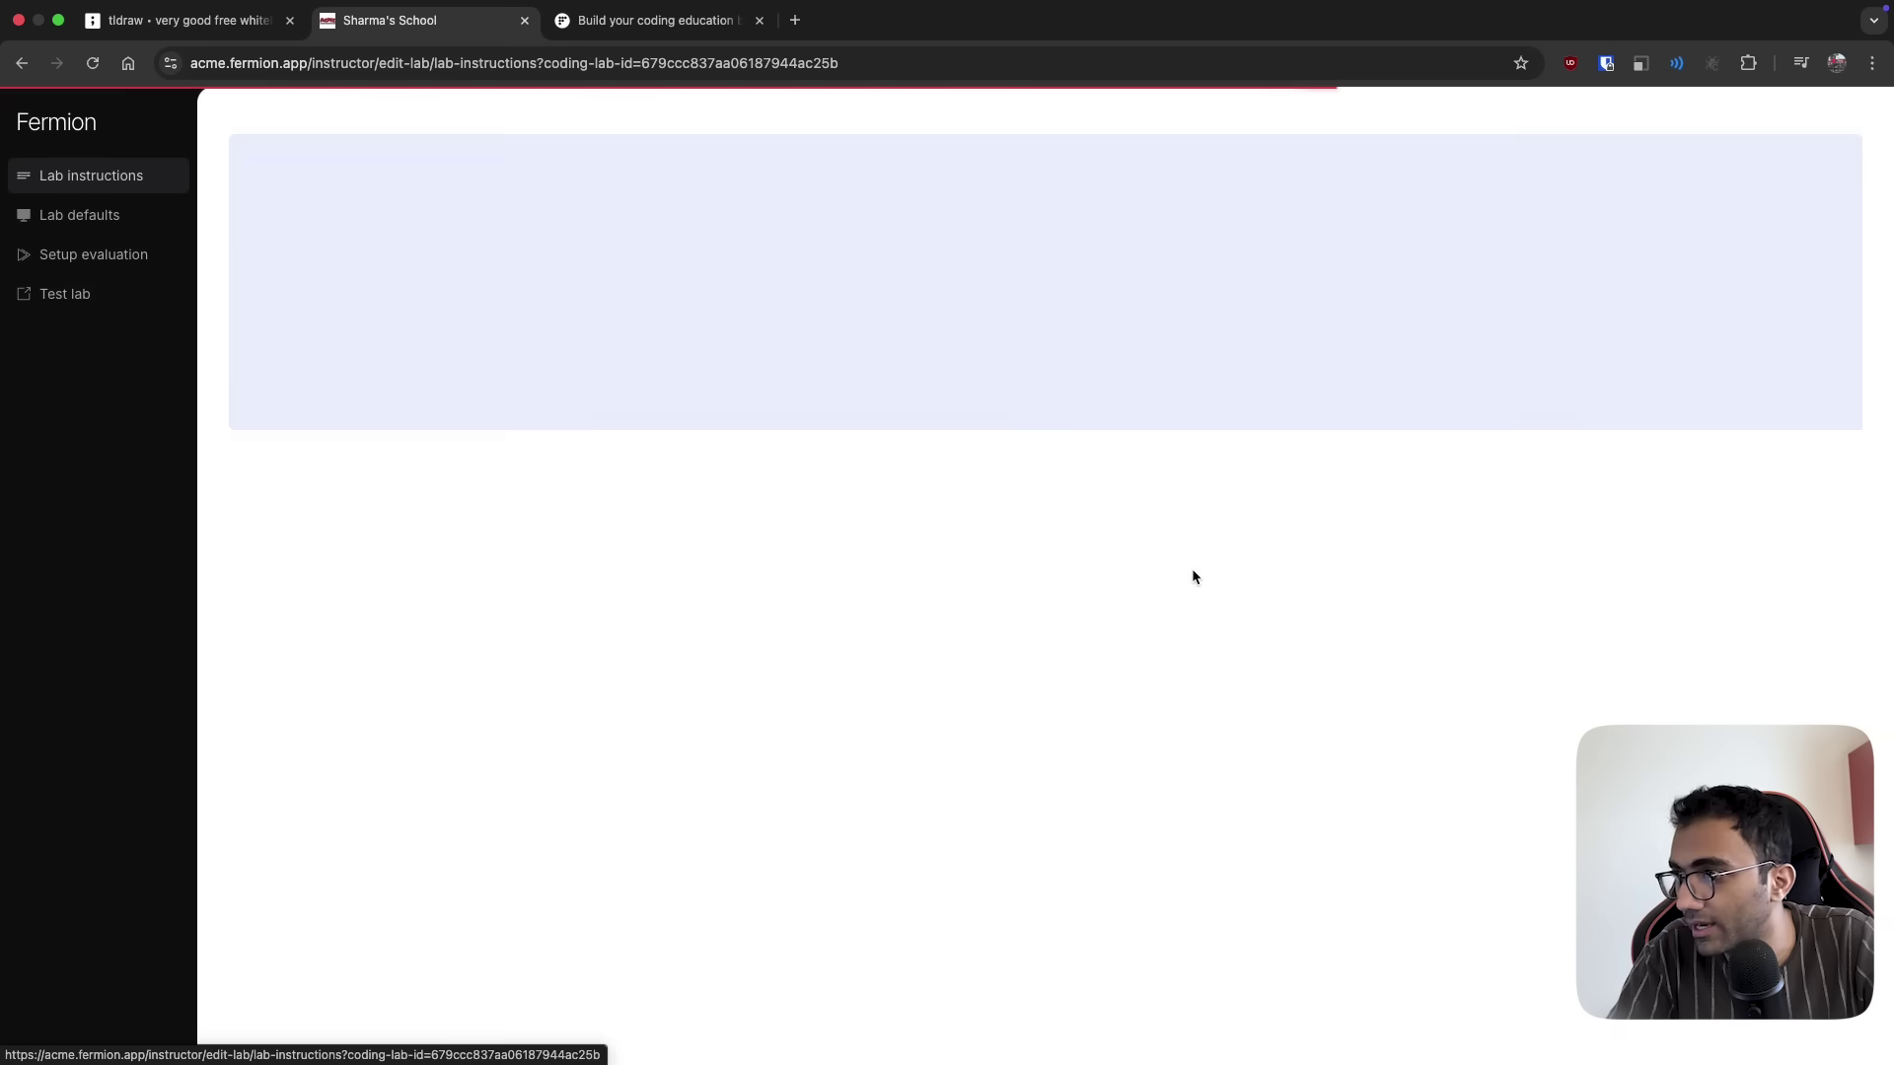
left_click(133, 293)
key("super+alt+Left")
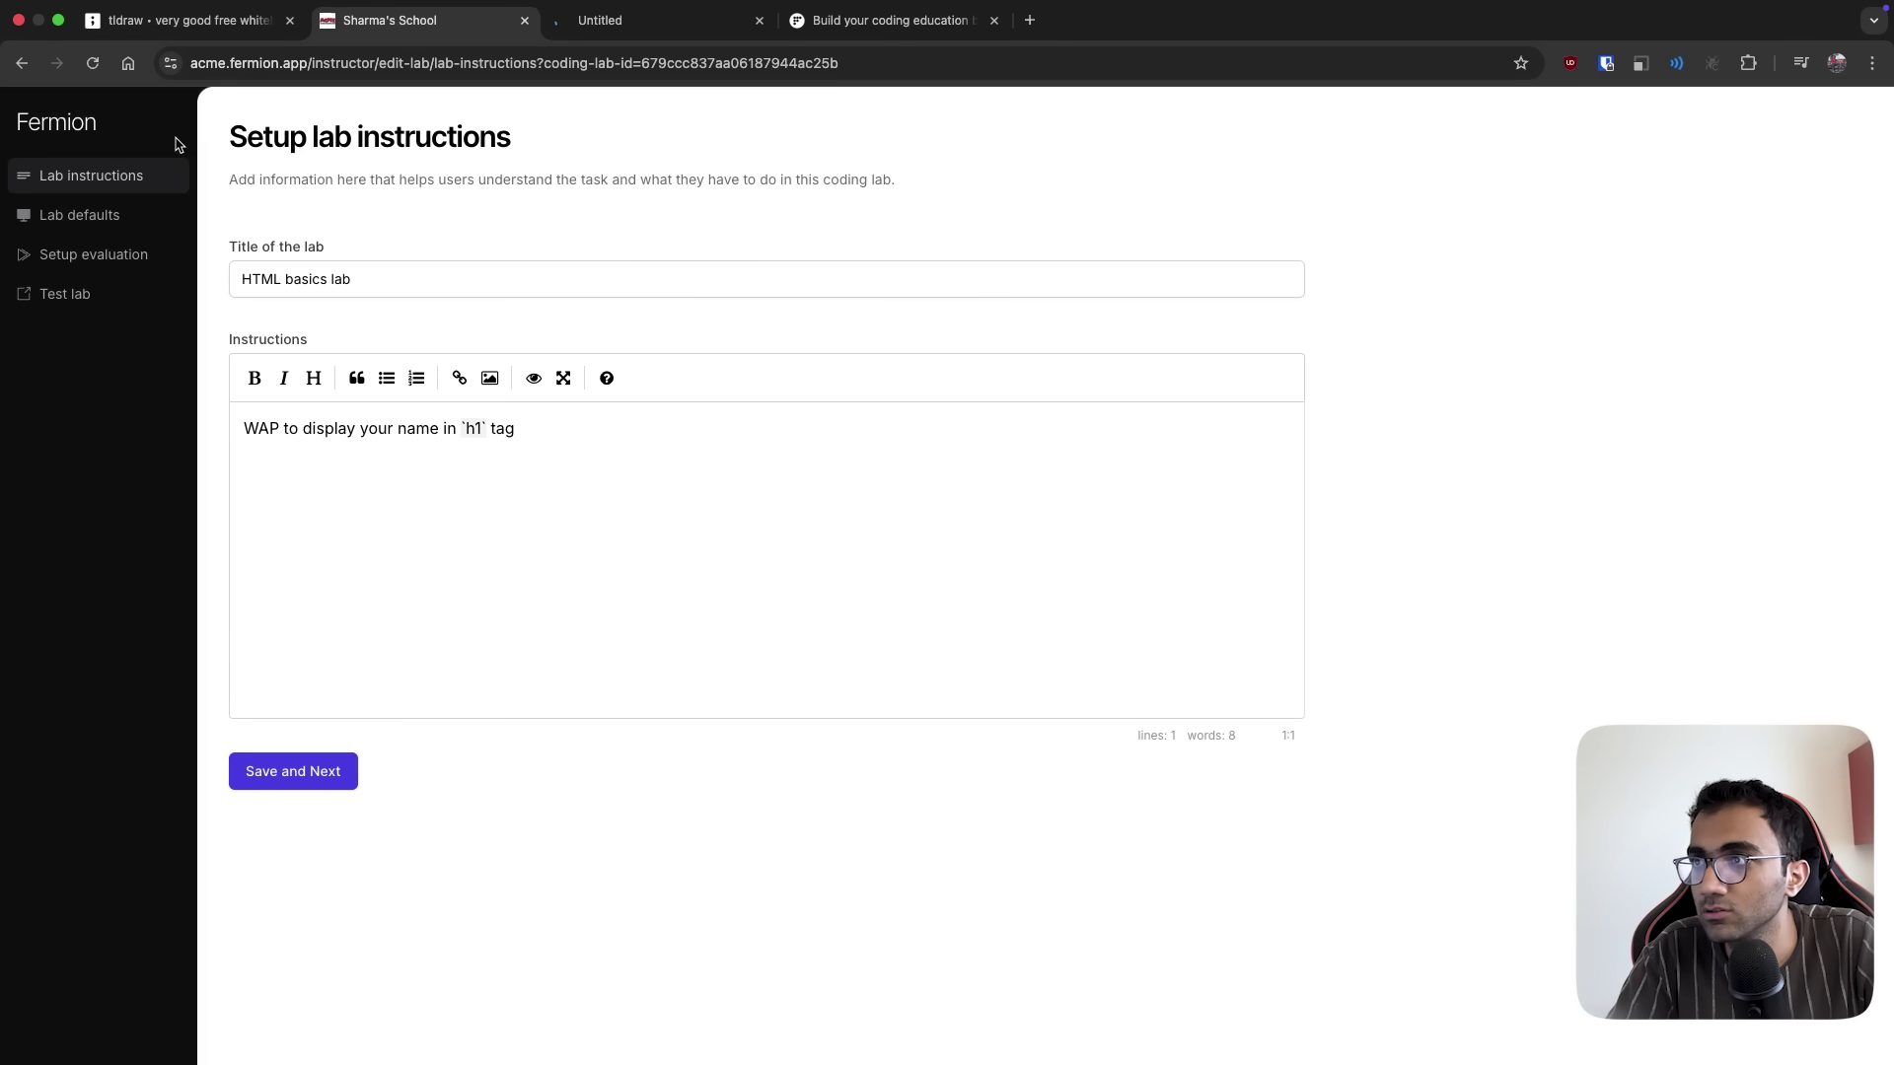
key("super+bracketleft")
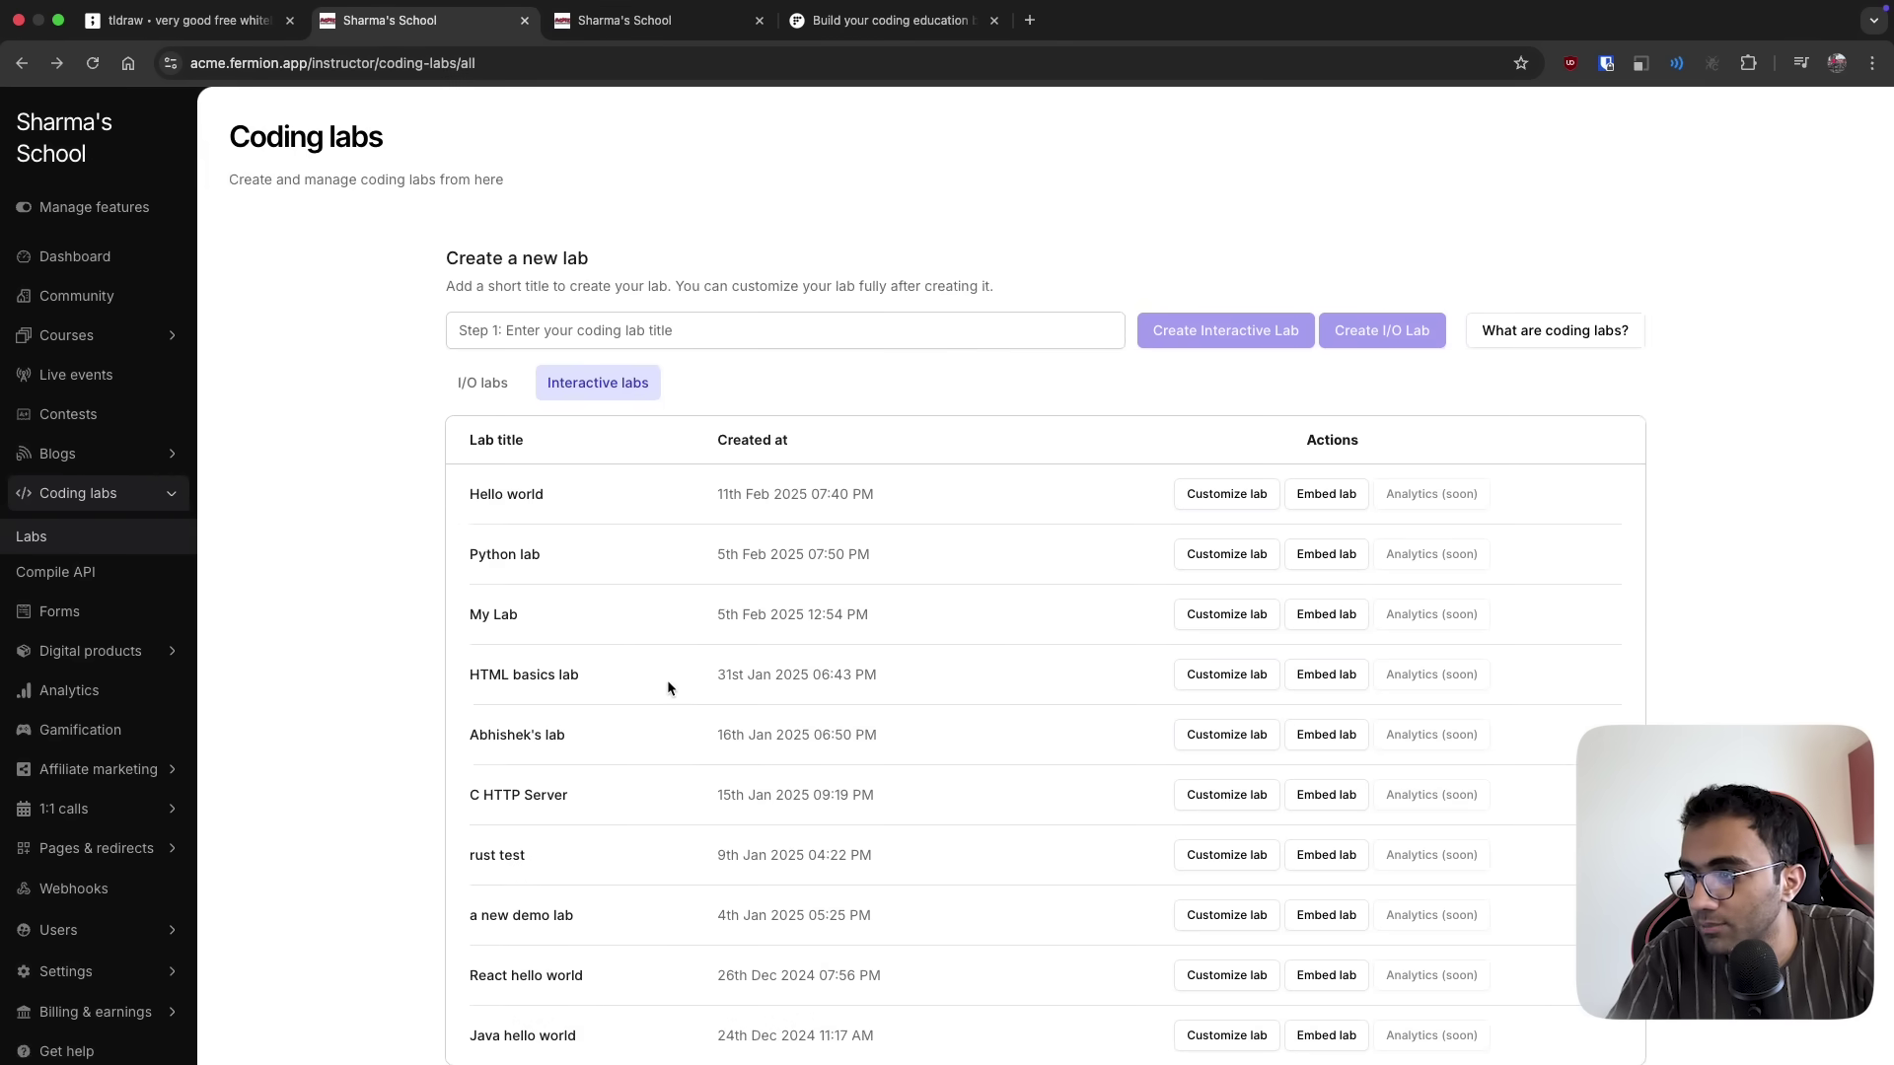
Open the Sum of two numbers I/O lab try-out page at 125% zoom
left_click(486, 383)
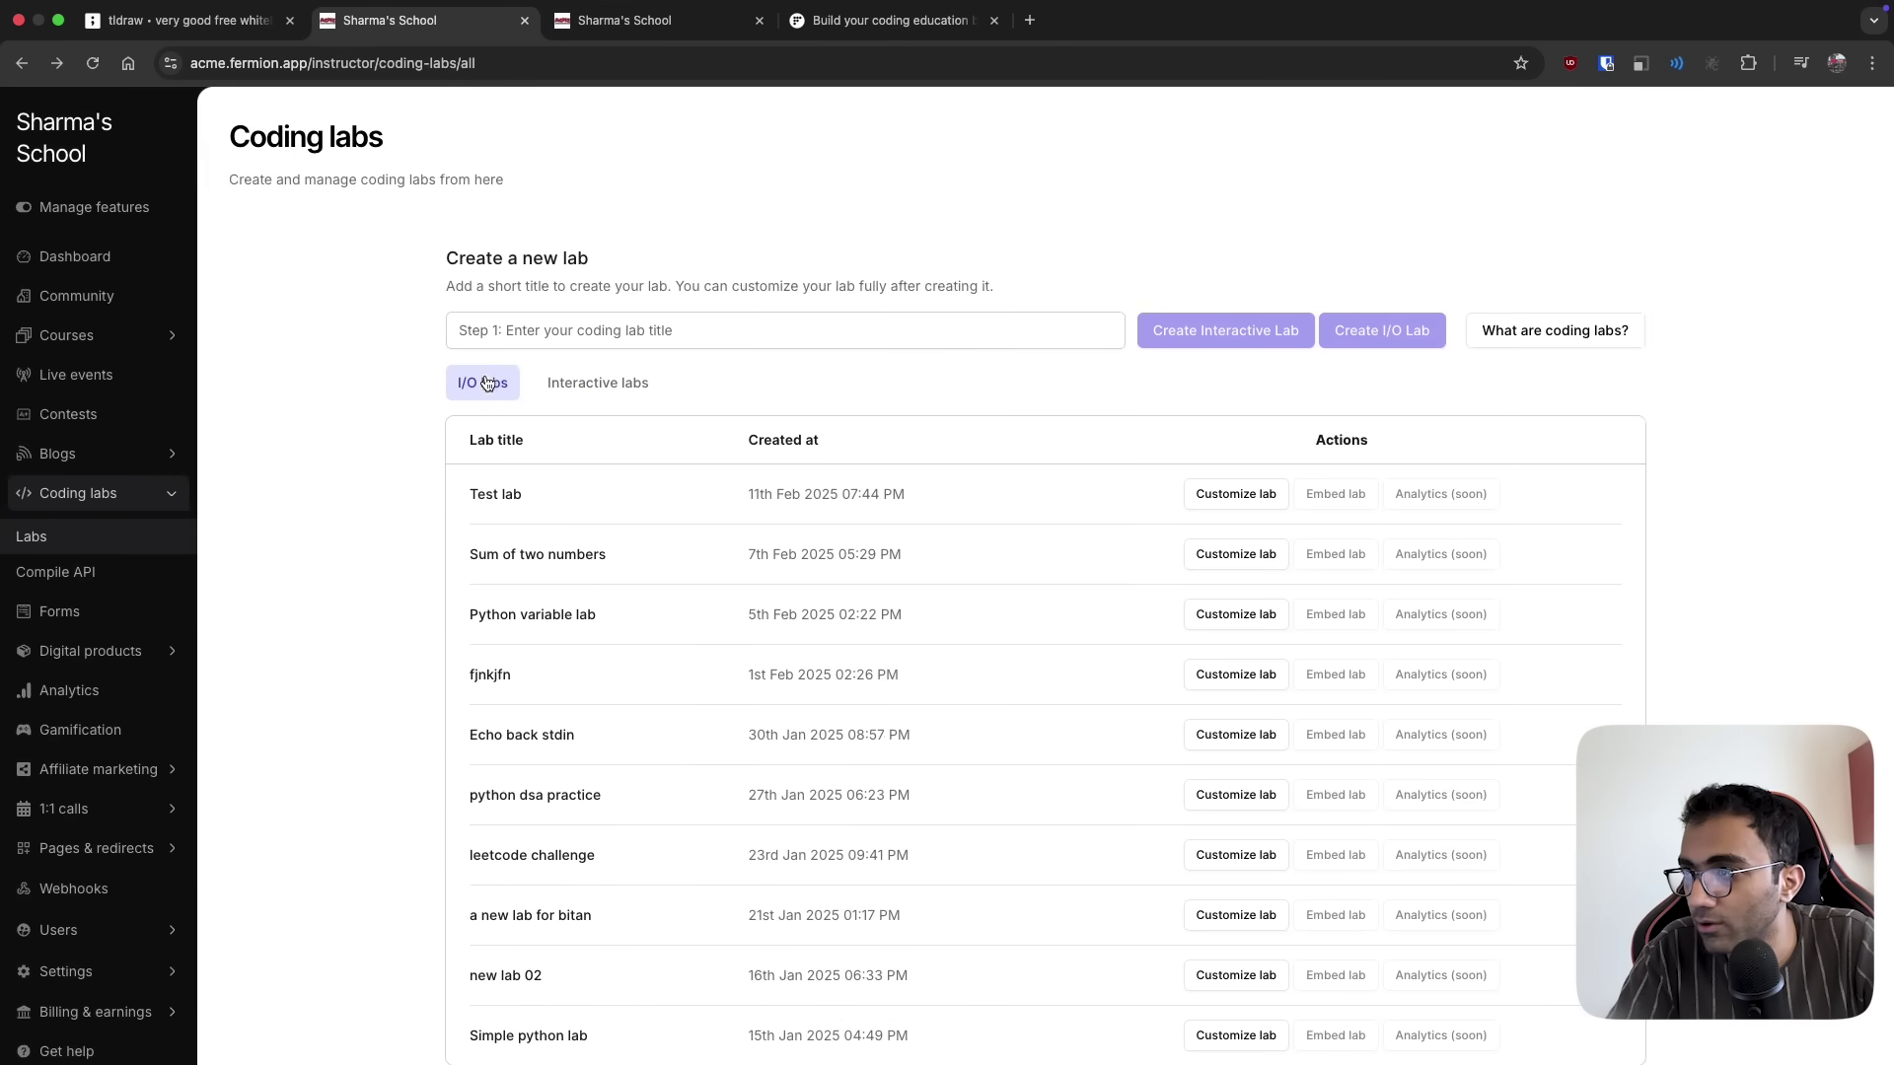
left_click(1247, 560)
key("super+alt+Right")
key("super+equal")
key("super+equal")
key("super+equal")
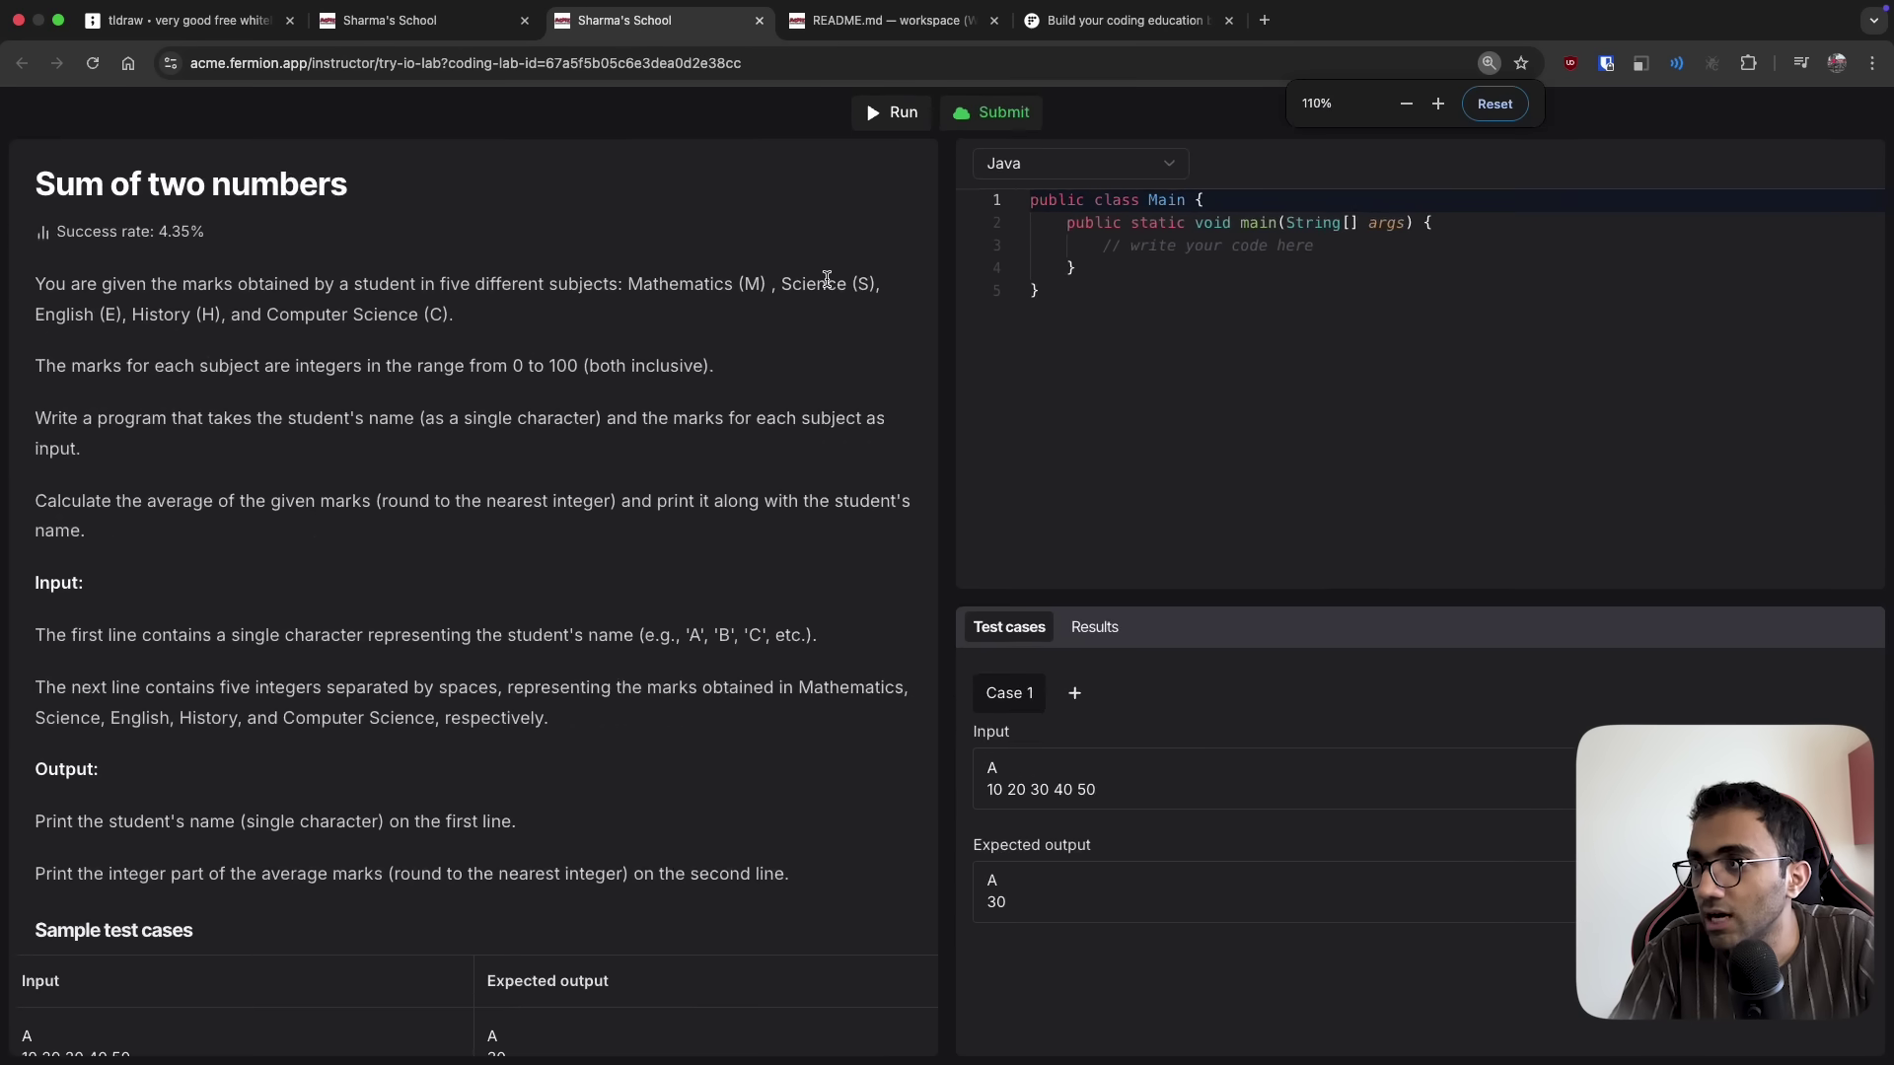
key("super+minus")
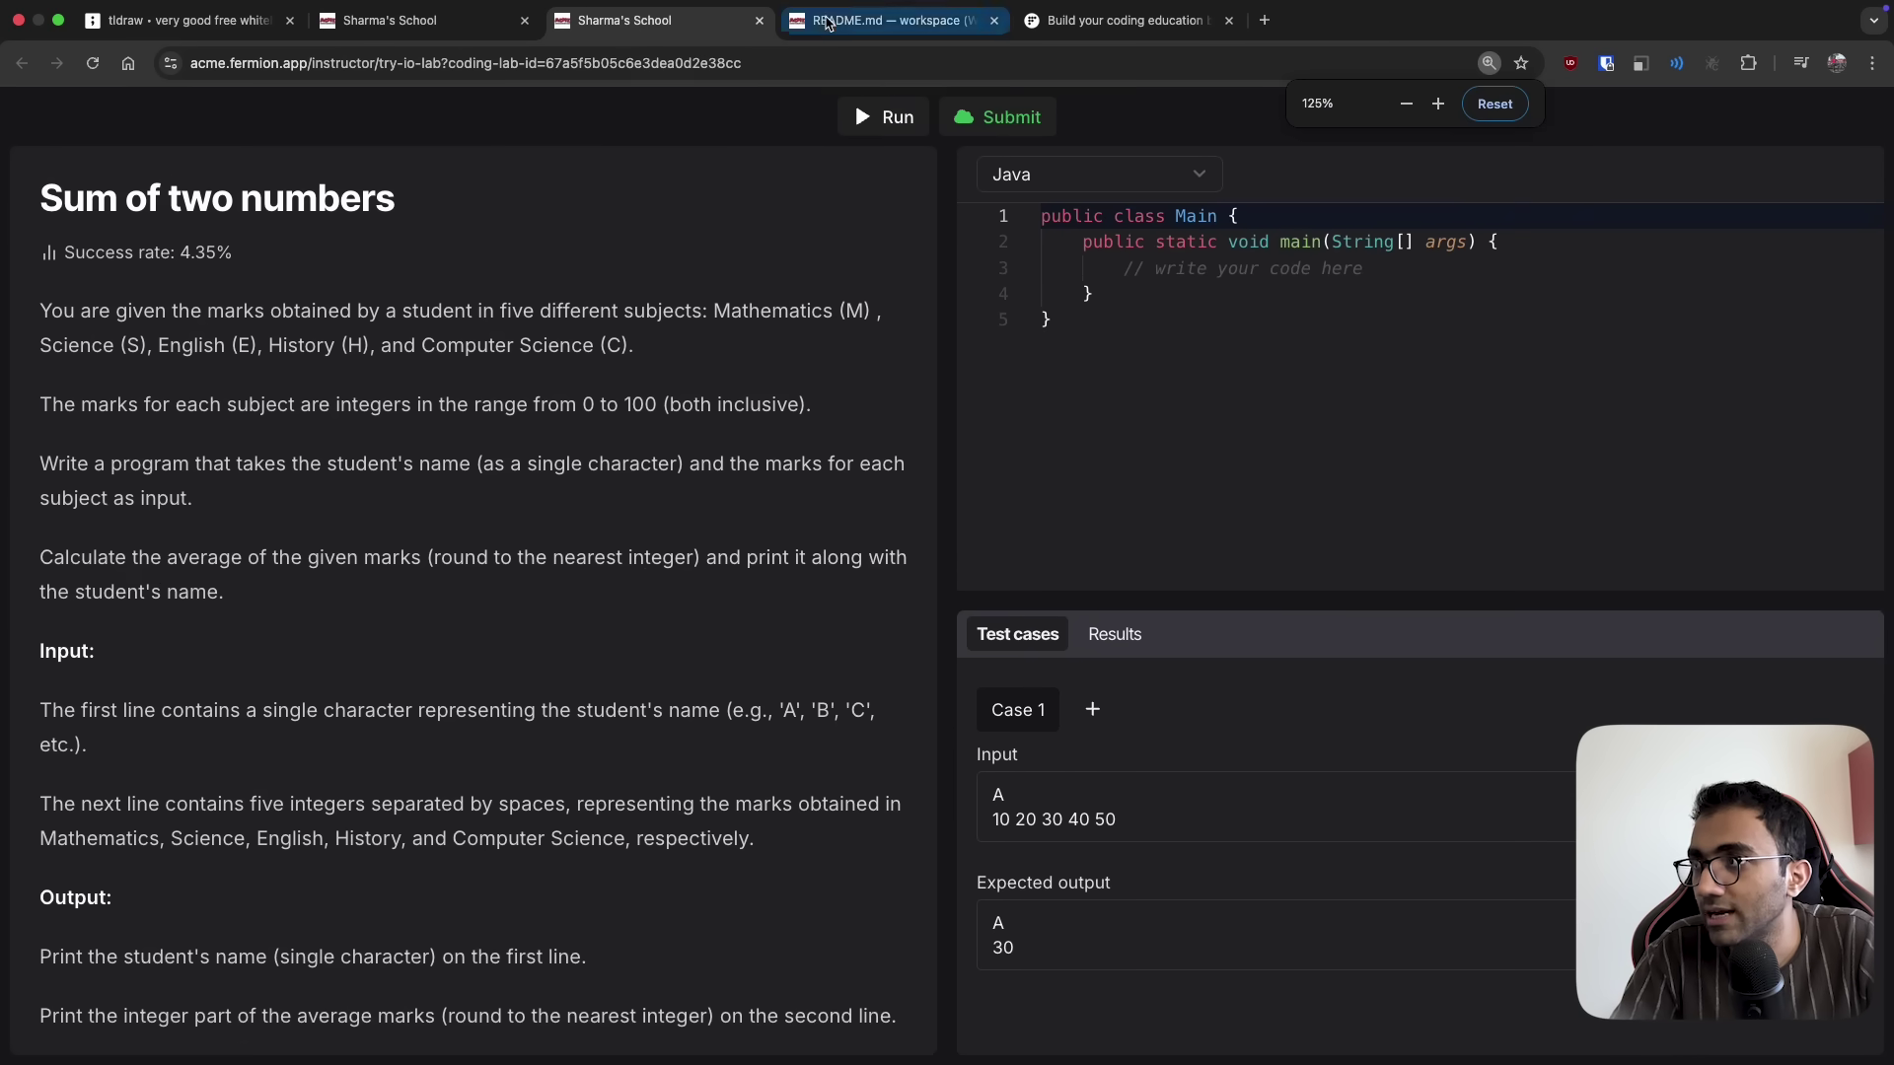
In the interactive lab workspace, show the files and run clear and ls -la
left_click(826, 22)
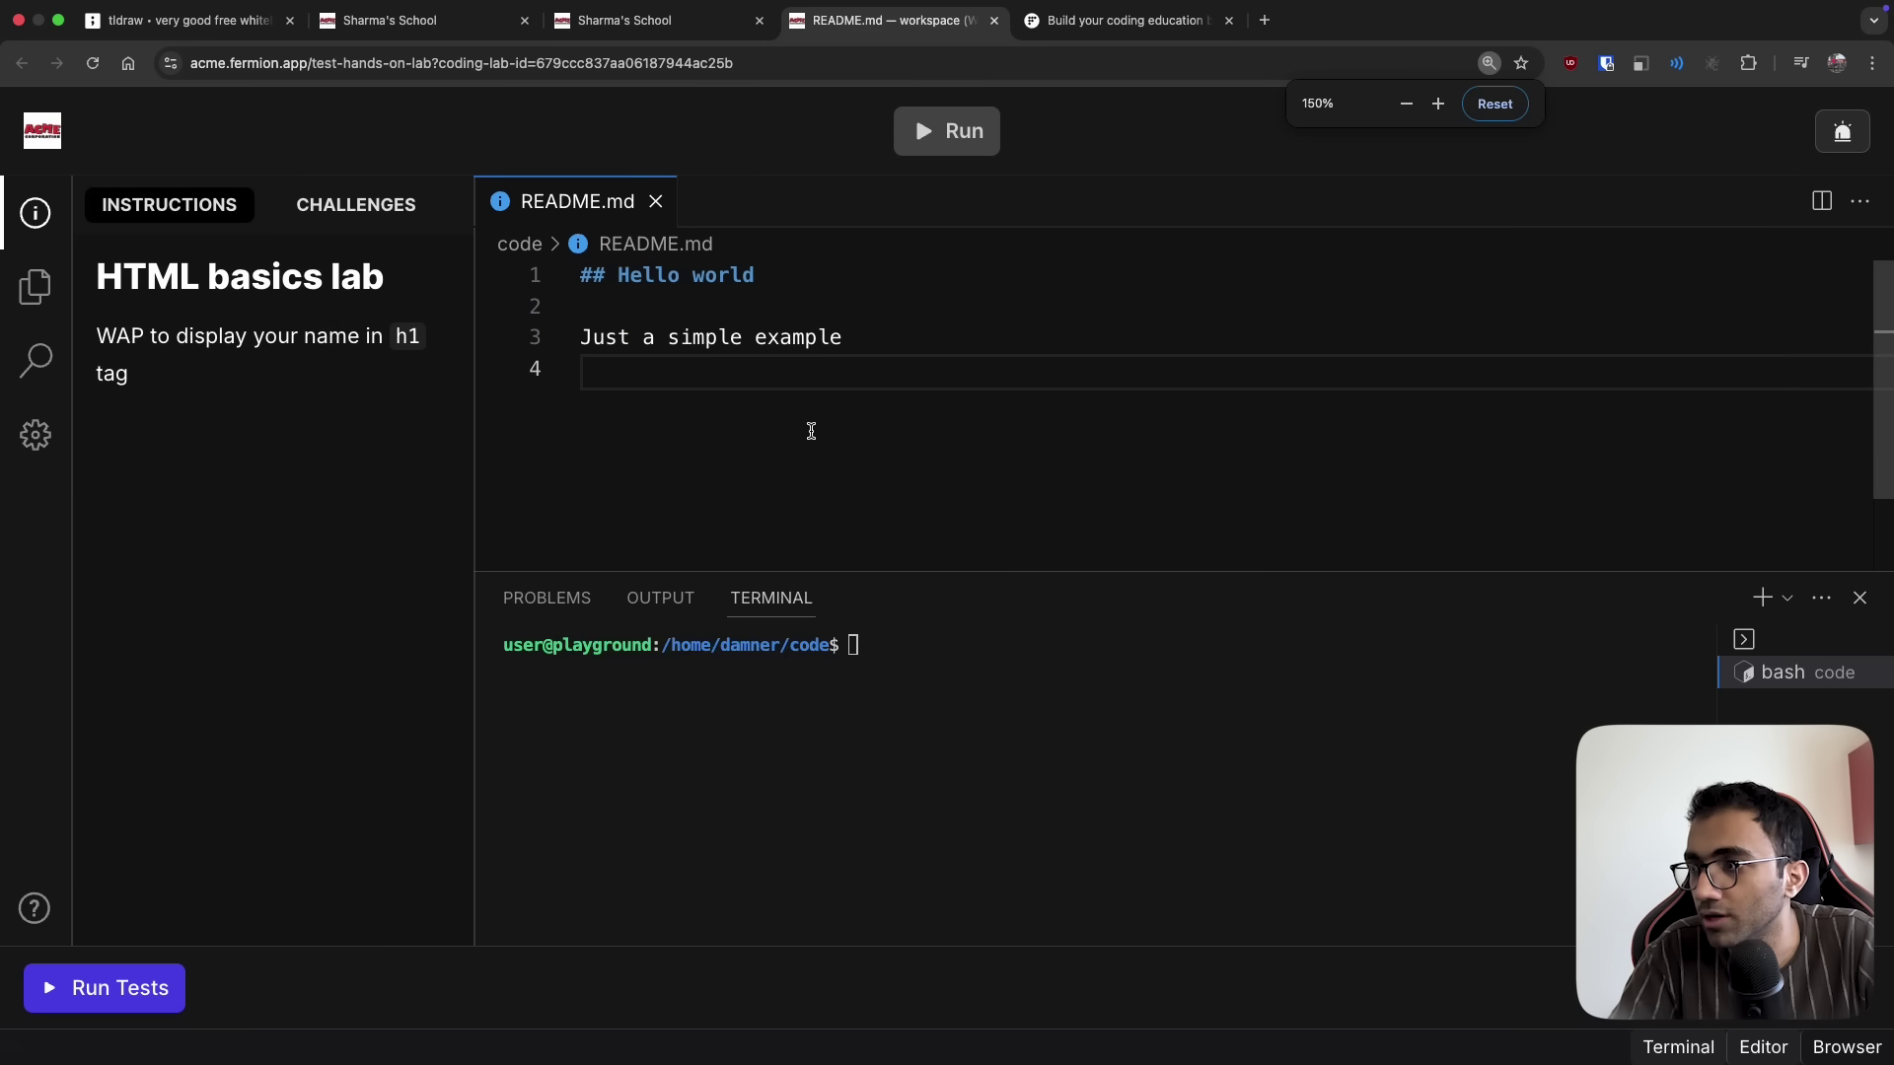
left_click_drag(814, 568, 813, 588)
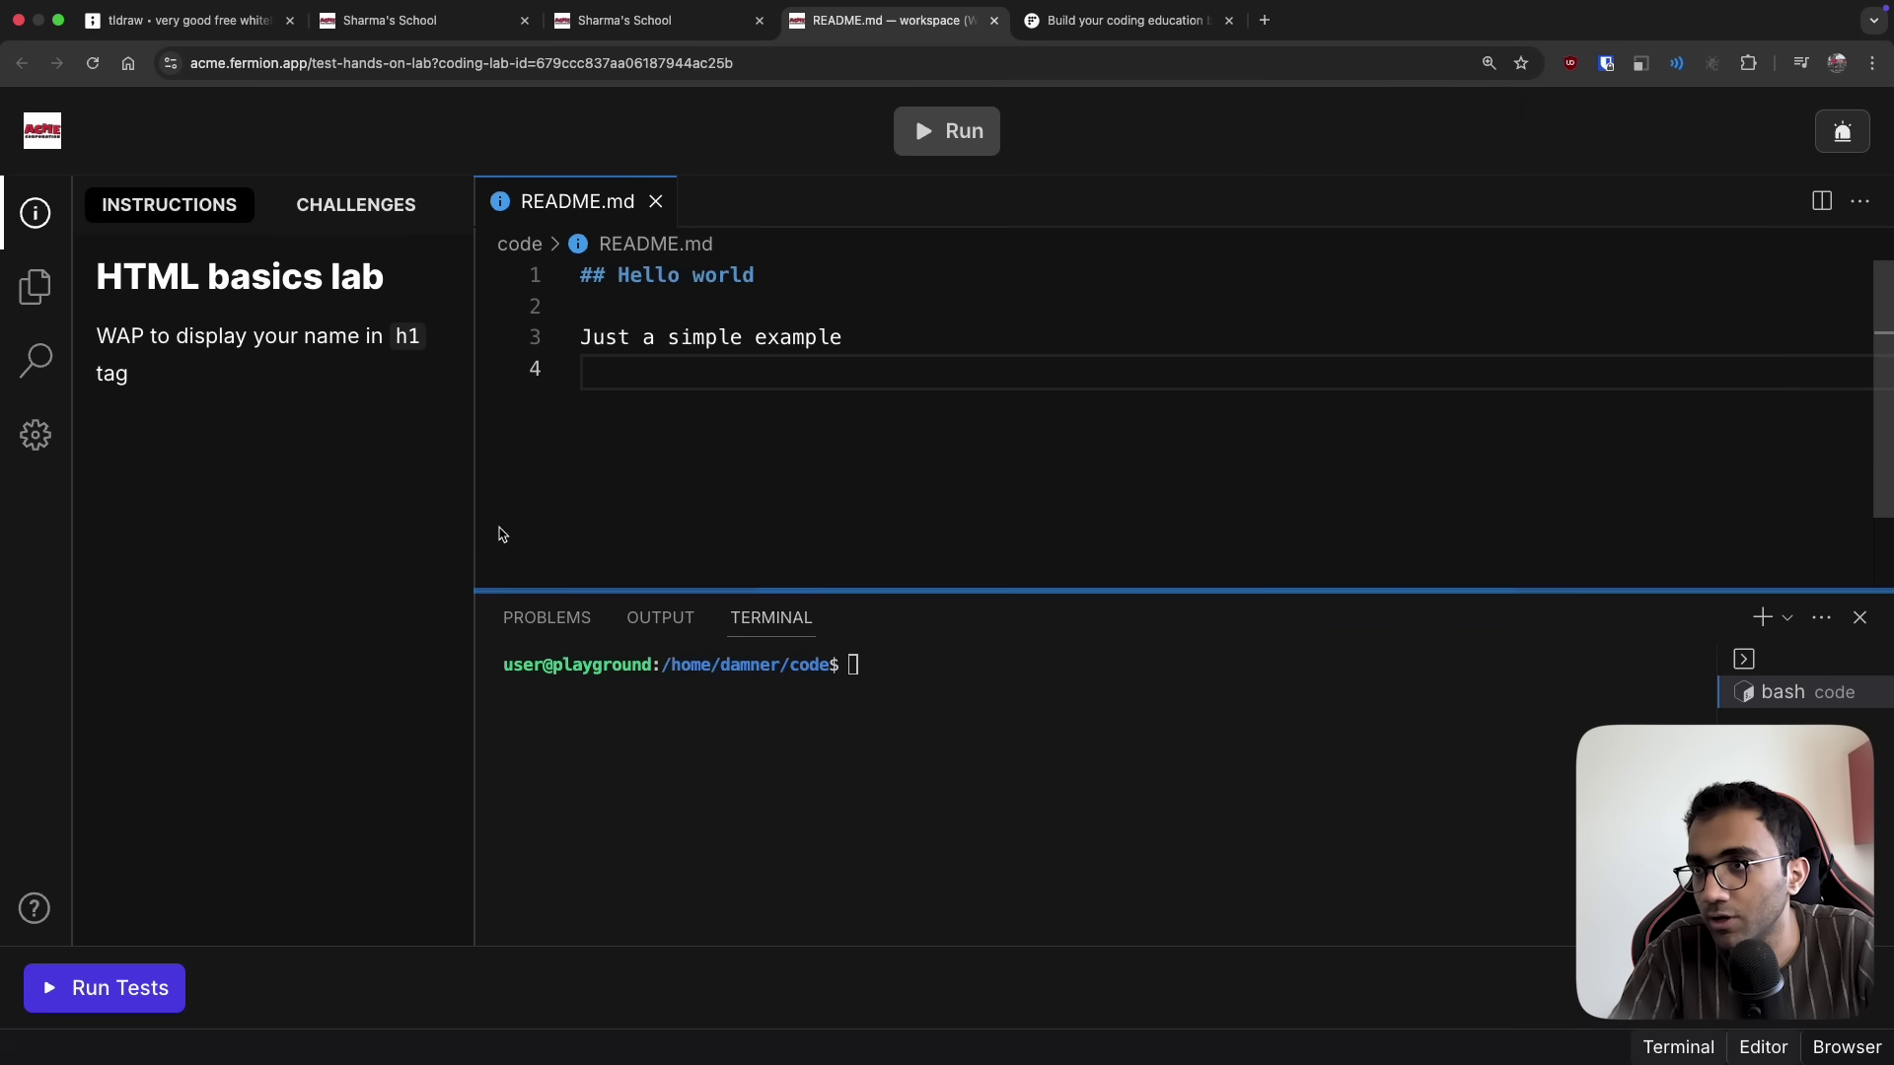
left_click(36, 287)
left_click(661, 777)
type("clear")
key("Return")
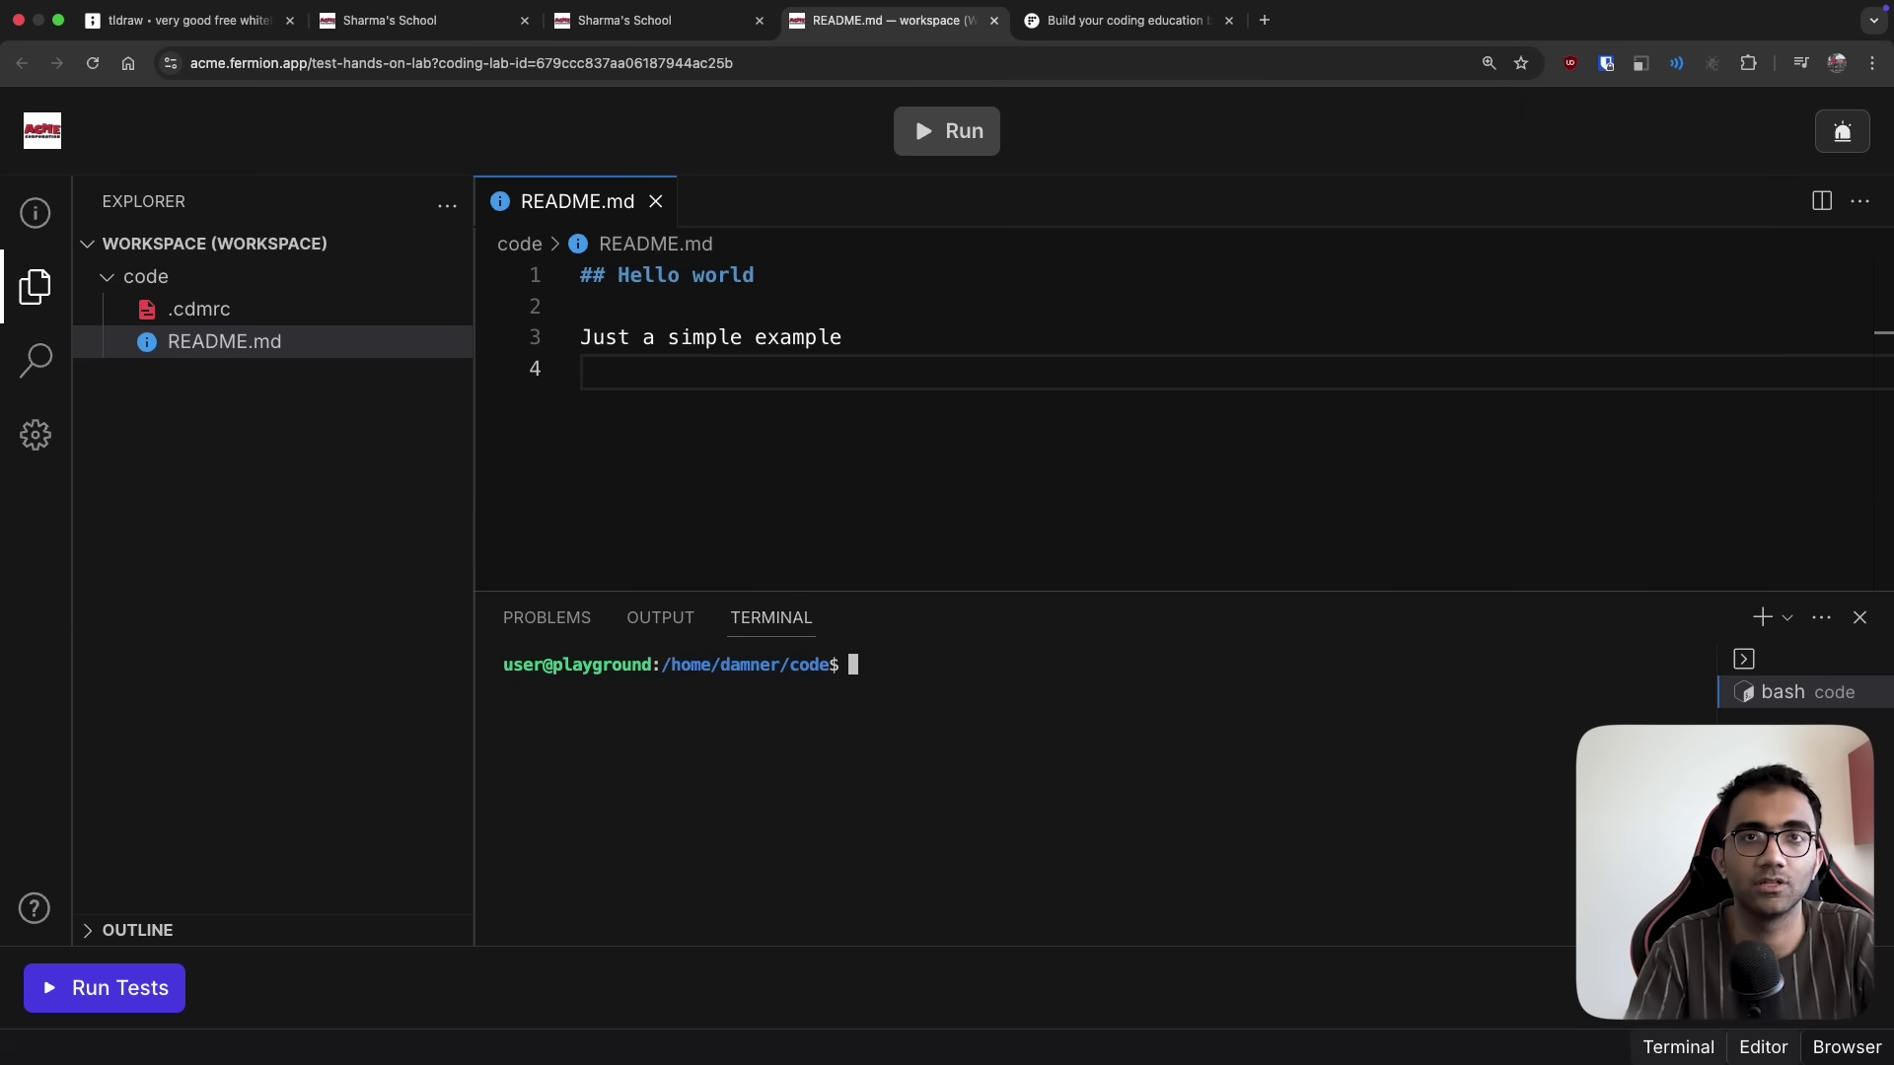
type("ls -la")
key("Return")
Check the Sum of two numbers lab's supported languages, keeping Java, then return
left_click(611, 20)
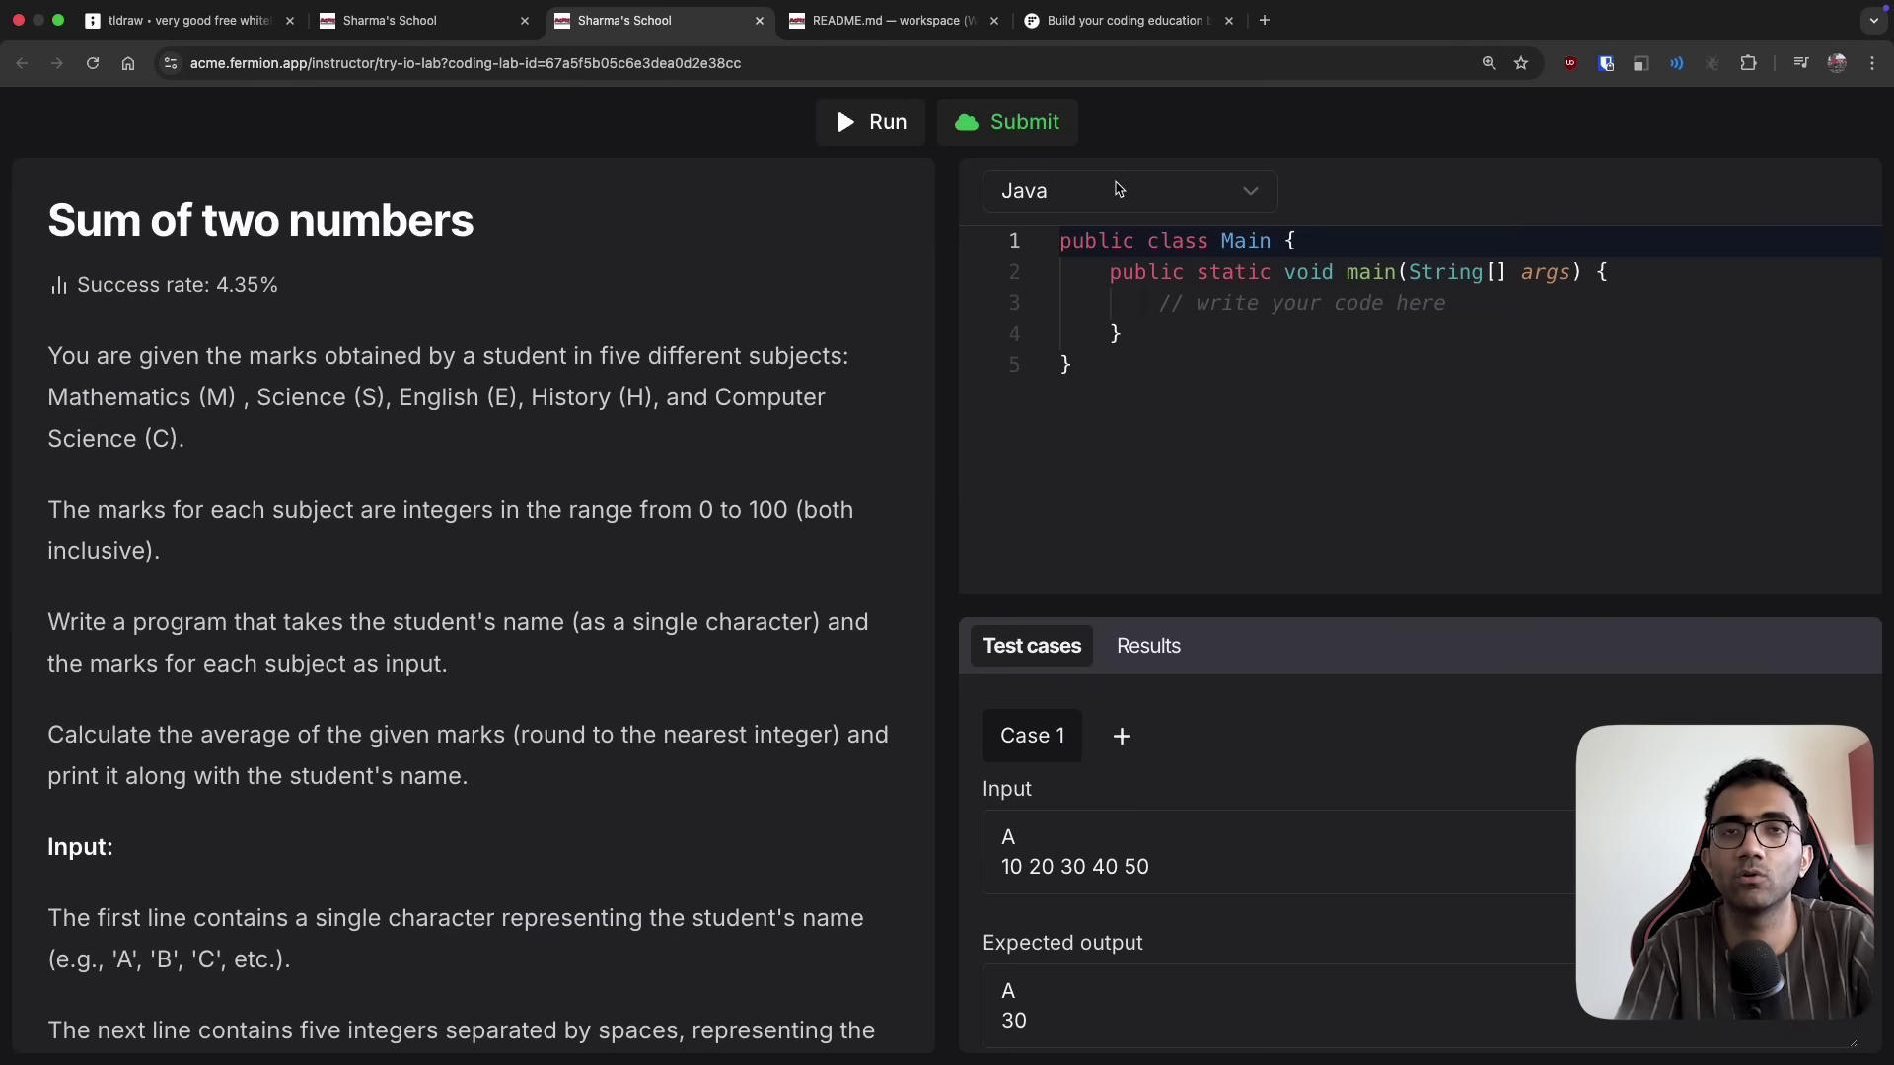
left_click(1118, 189)
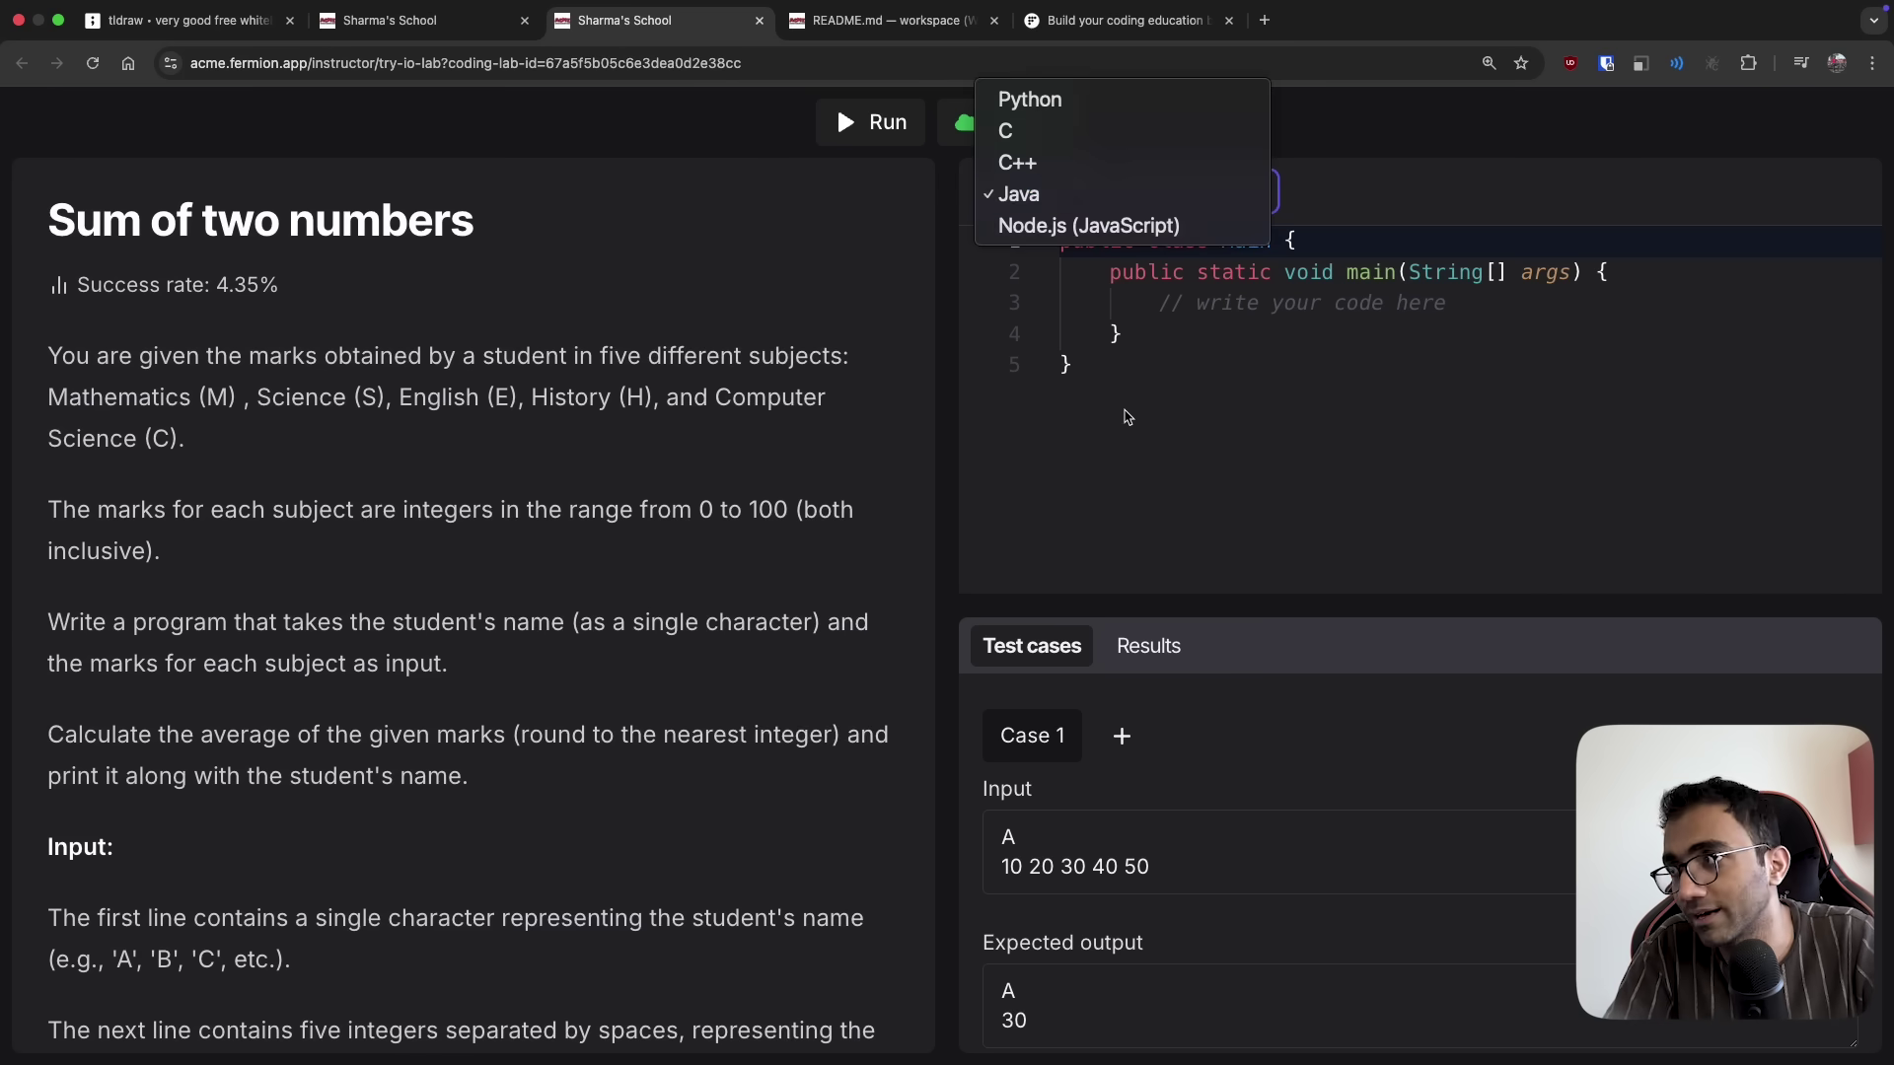
left_click(1129, 417)
left_click(1131, 417)
left_click(1096, 190)
left_click(1095, 190)
key("ctrl+Tab")
Check the Node version with node -v and create an empty file with touch file
key("ctrl+l")
type("node -v")
key("Return")
left_click_drag(817, 664, 972, 665)
left_click(900, 721)
type("touch file")
key("Return")
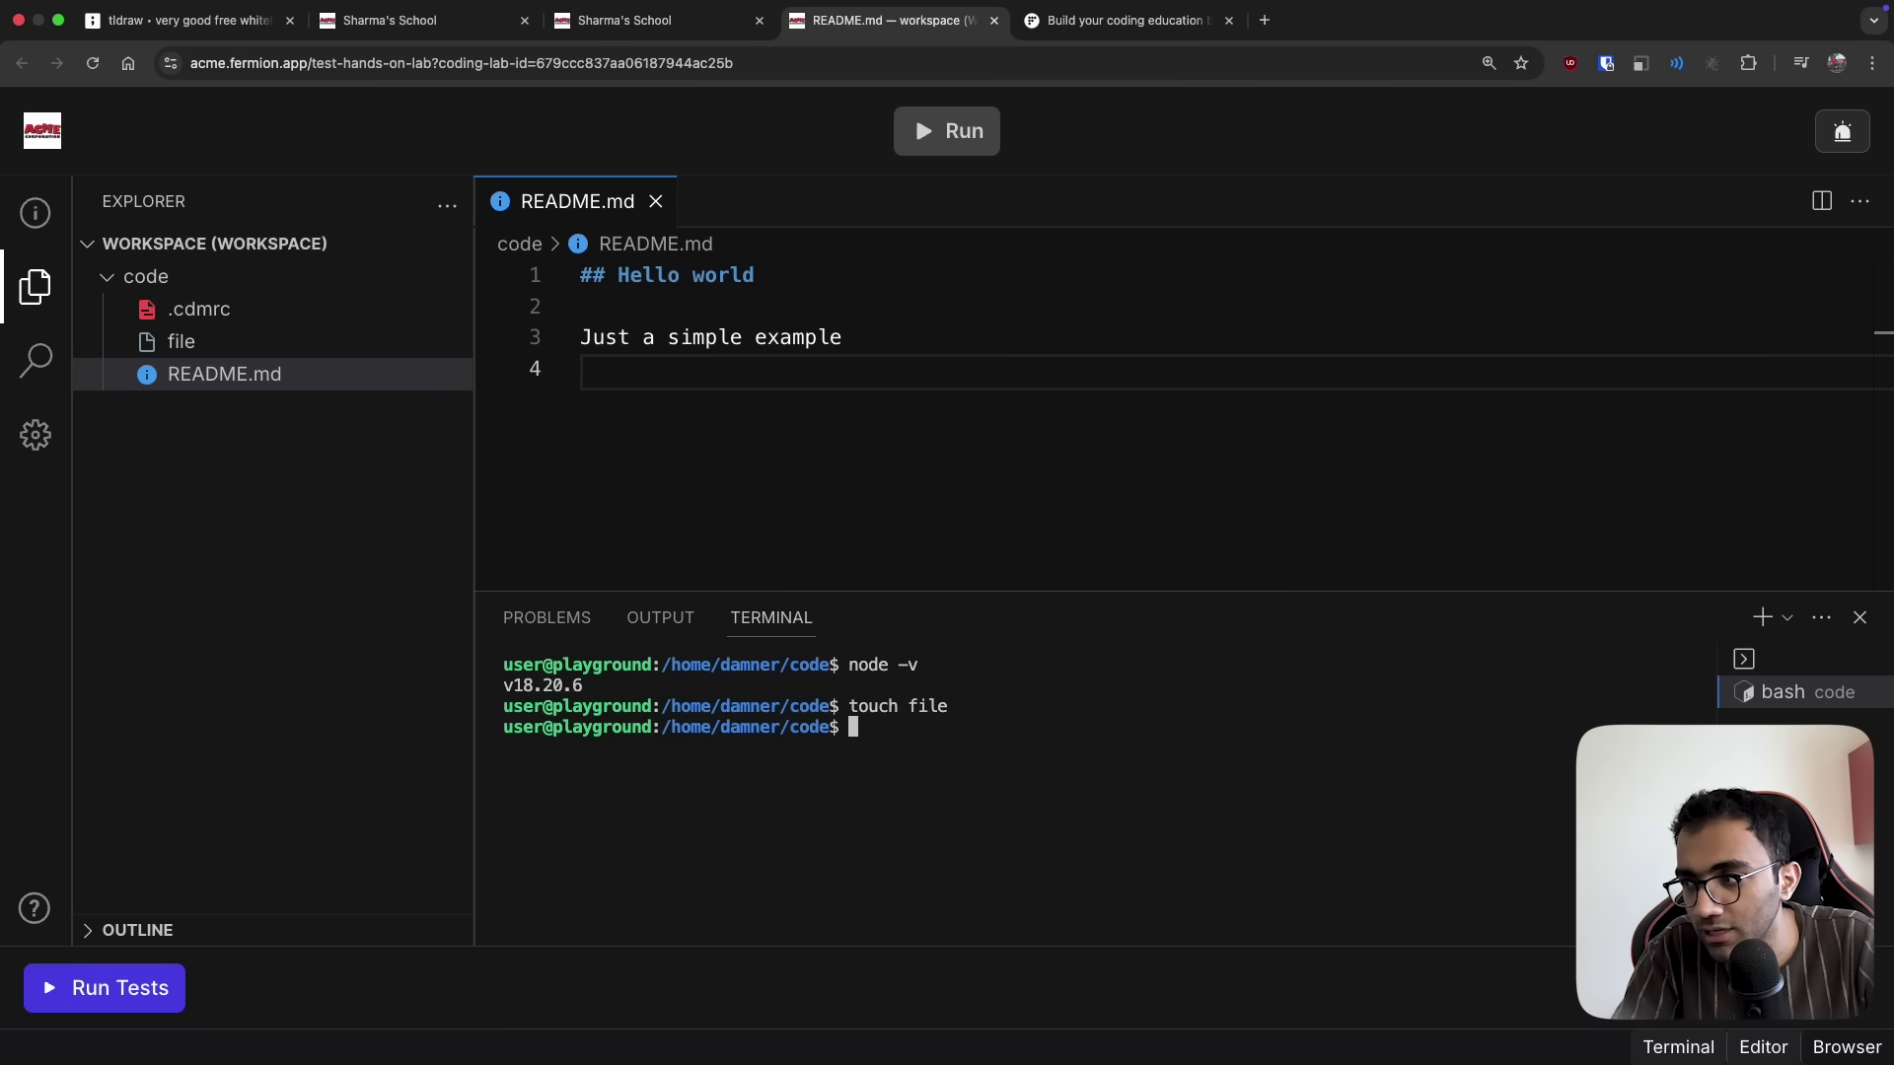
Cancel a stray command, run npm i, and clear its error output
type("t2")
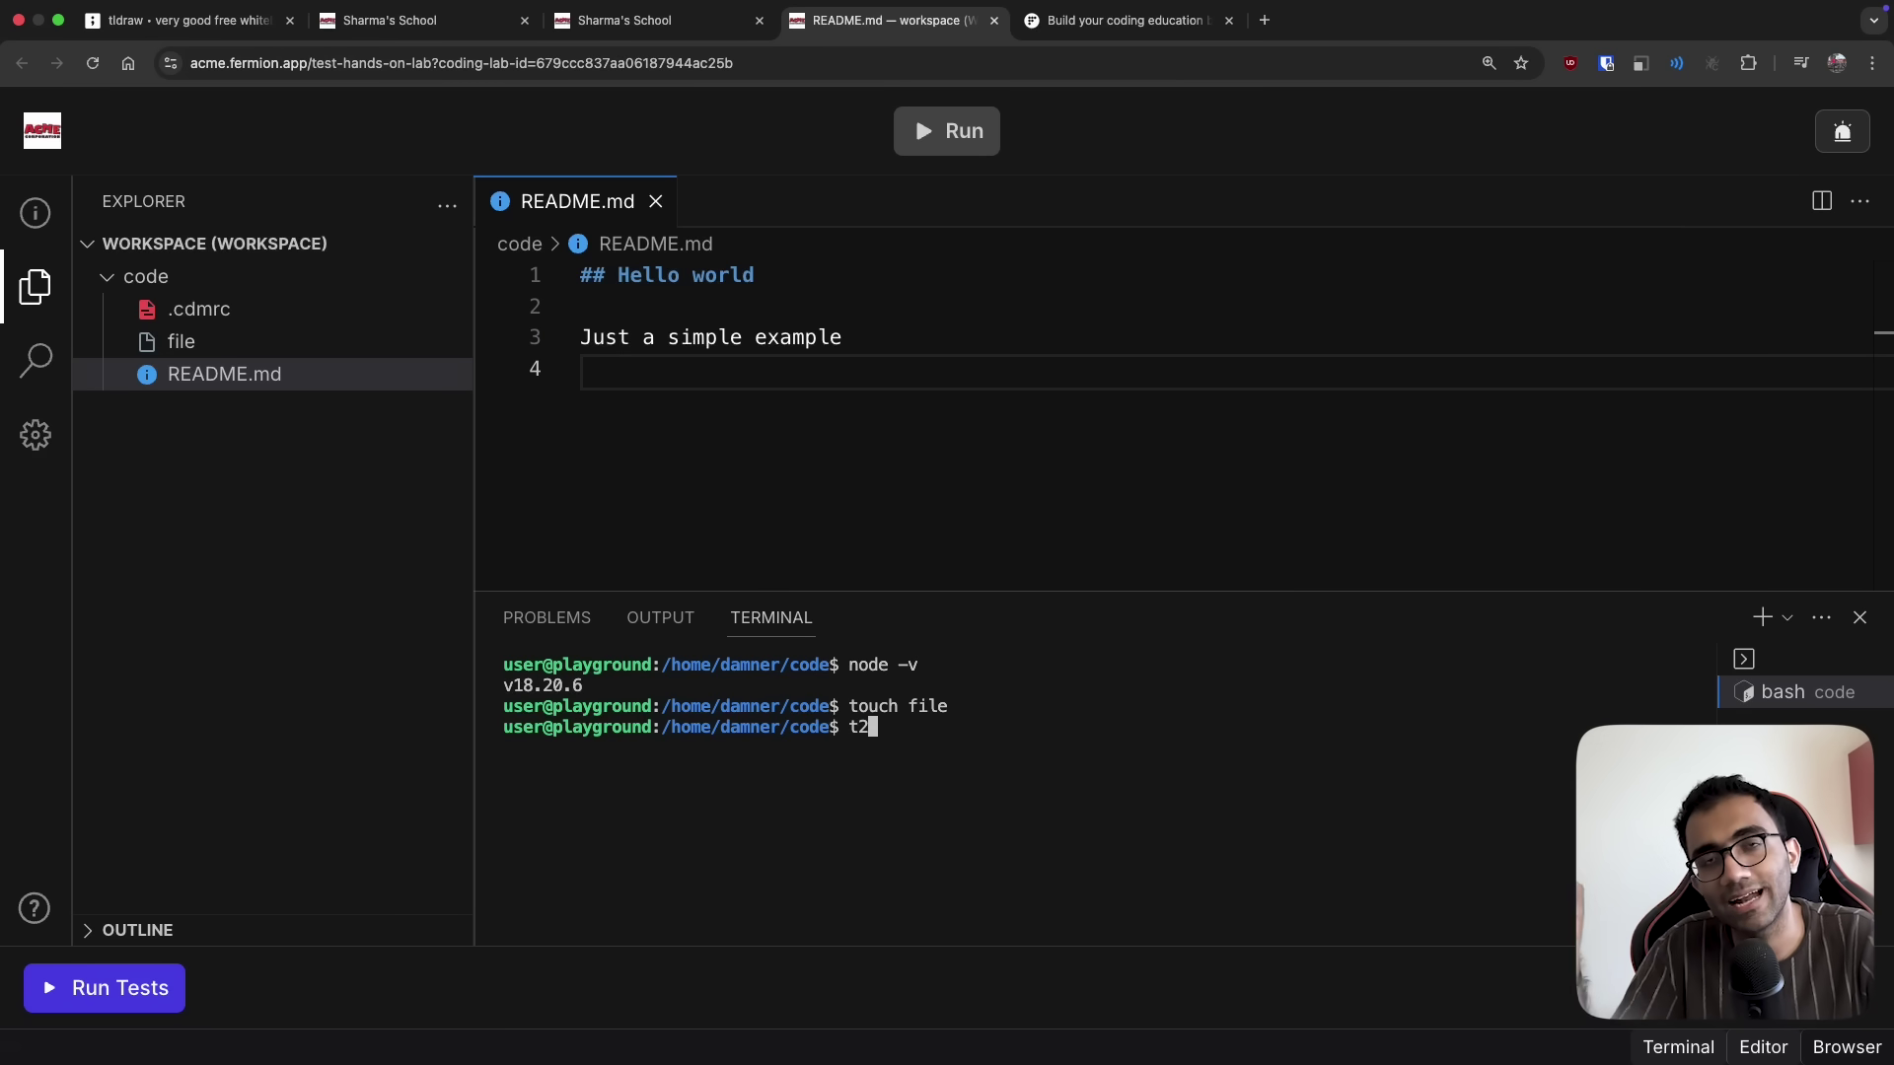
type("31a")
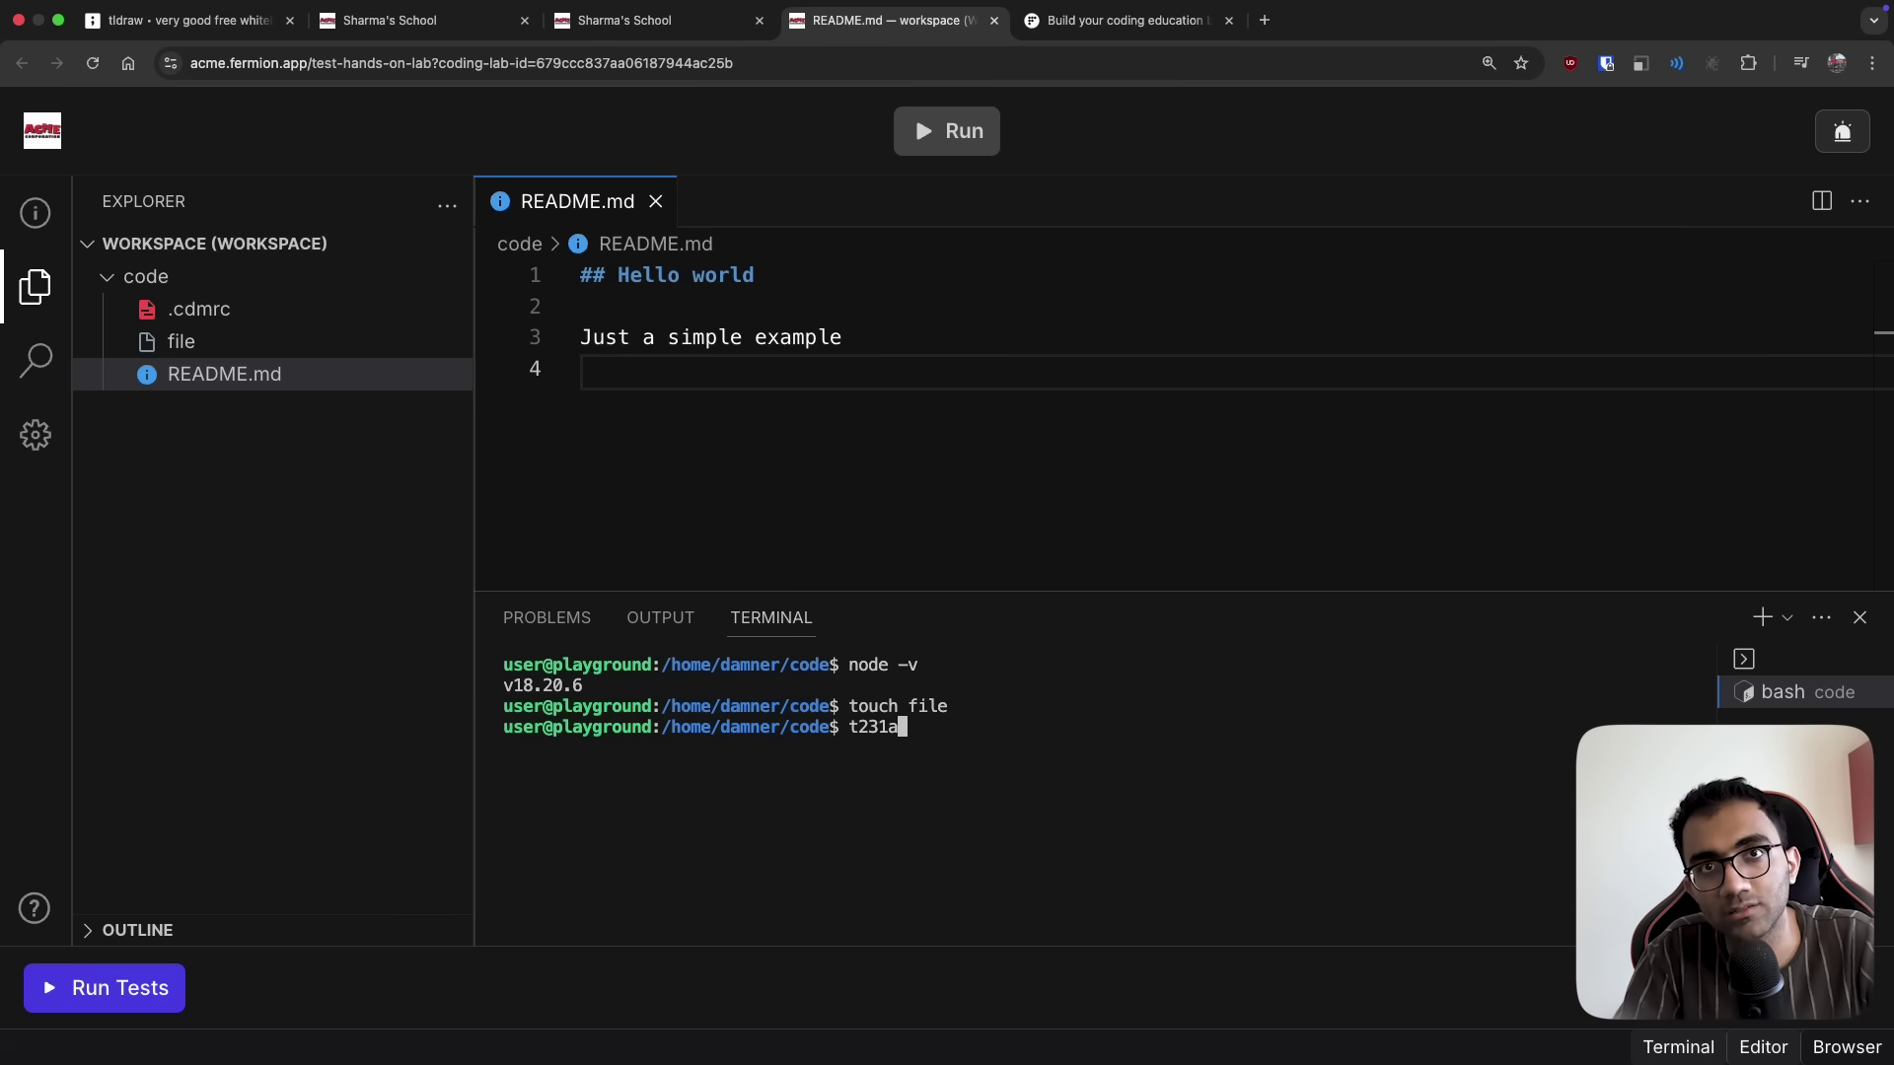
key("ctrl+c")
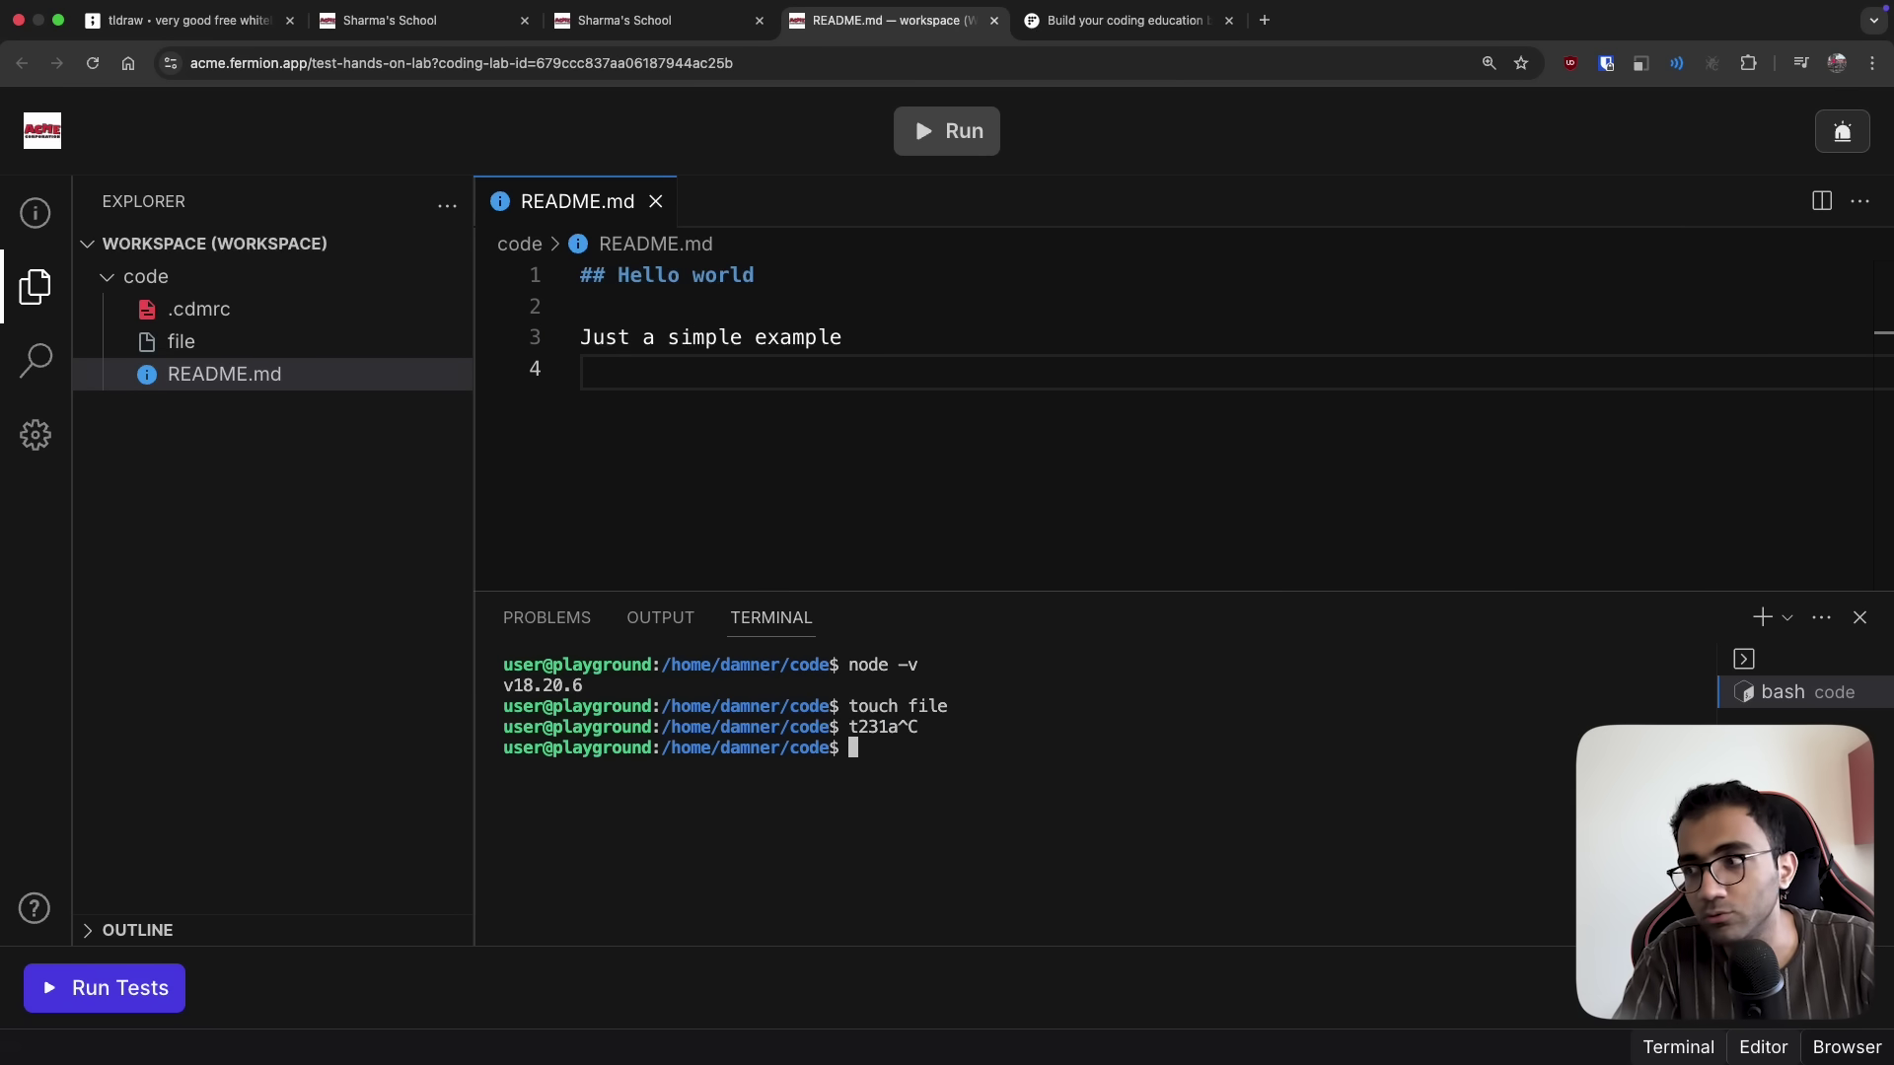
type("clear")
key("Return")
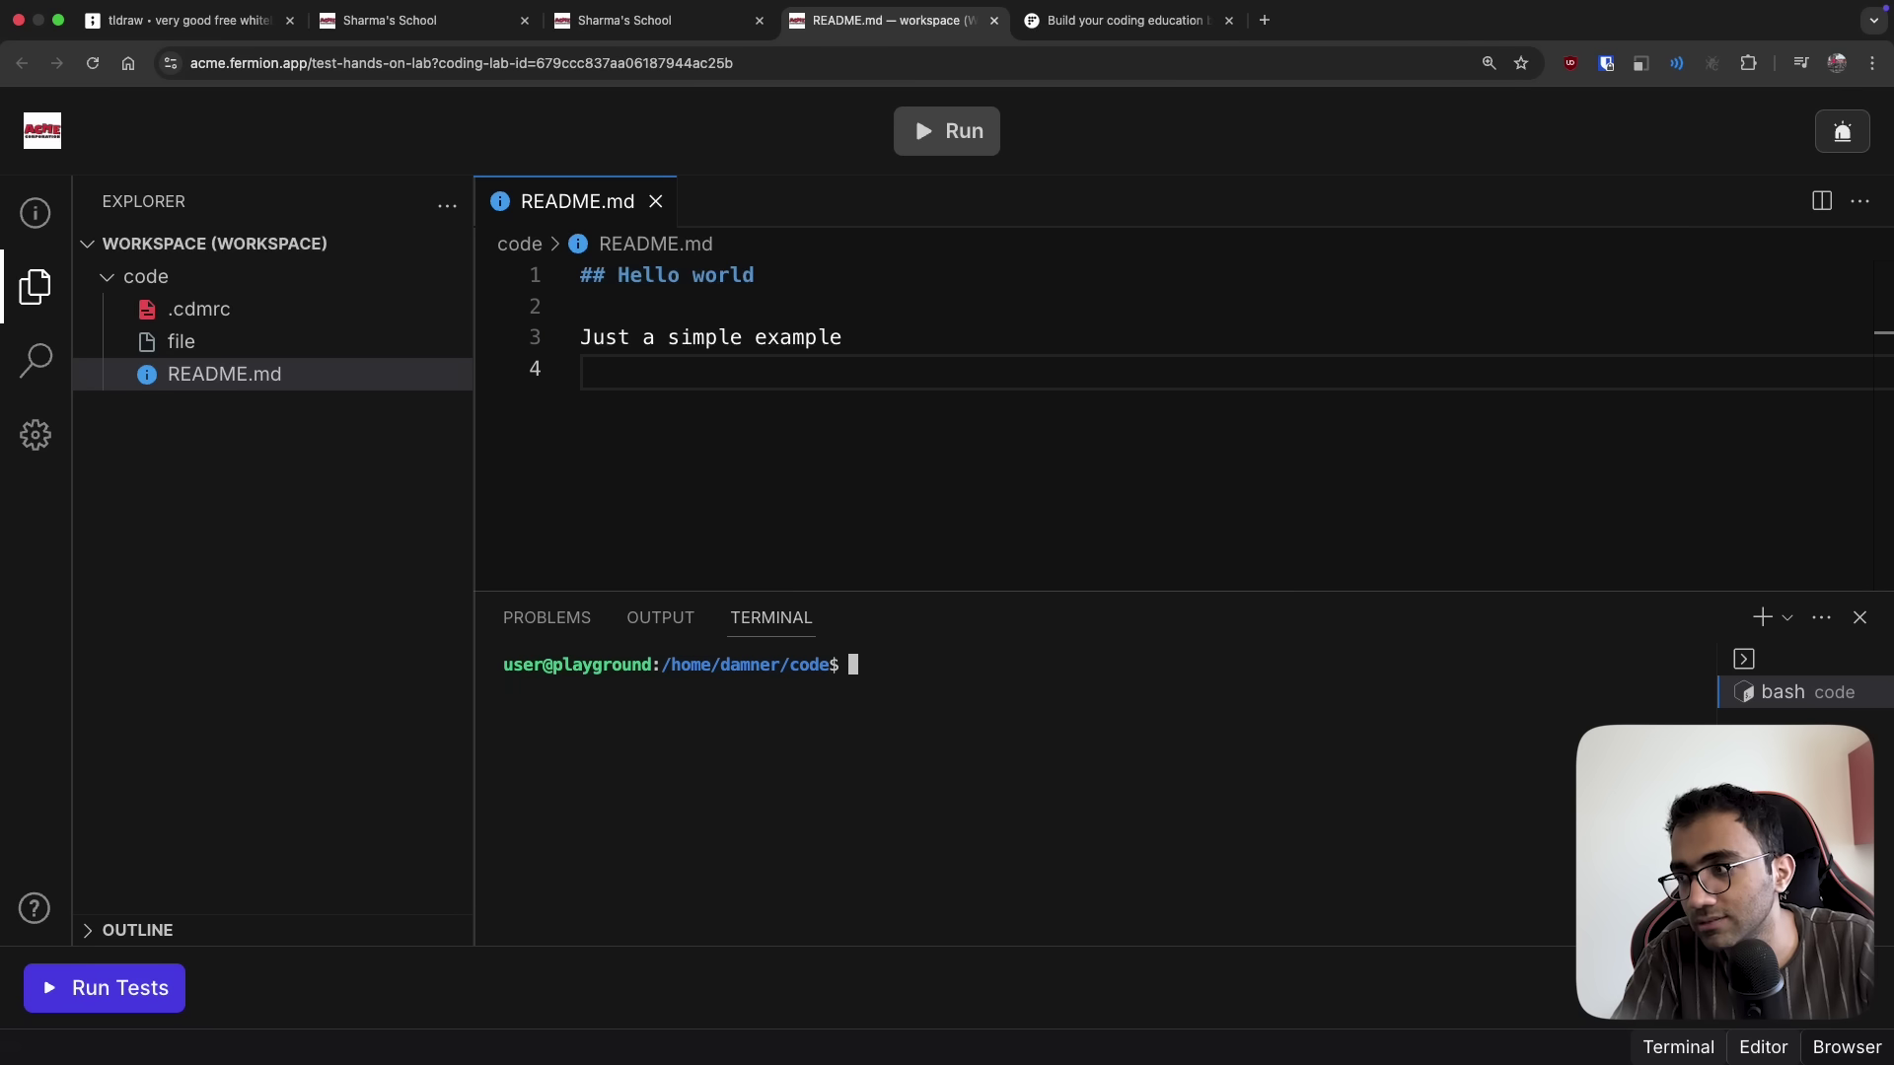
type("npm i")
key("Return")
type("clear")
key("Return")
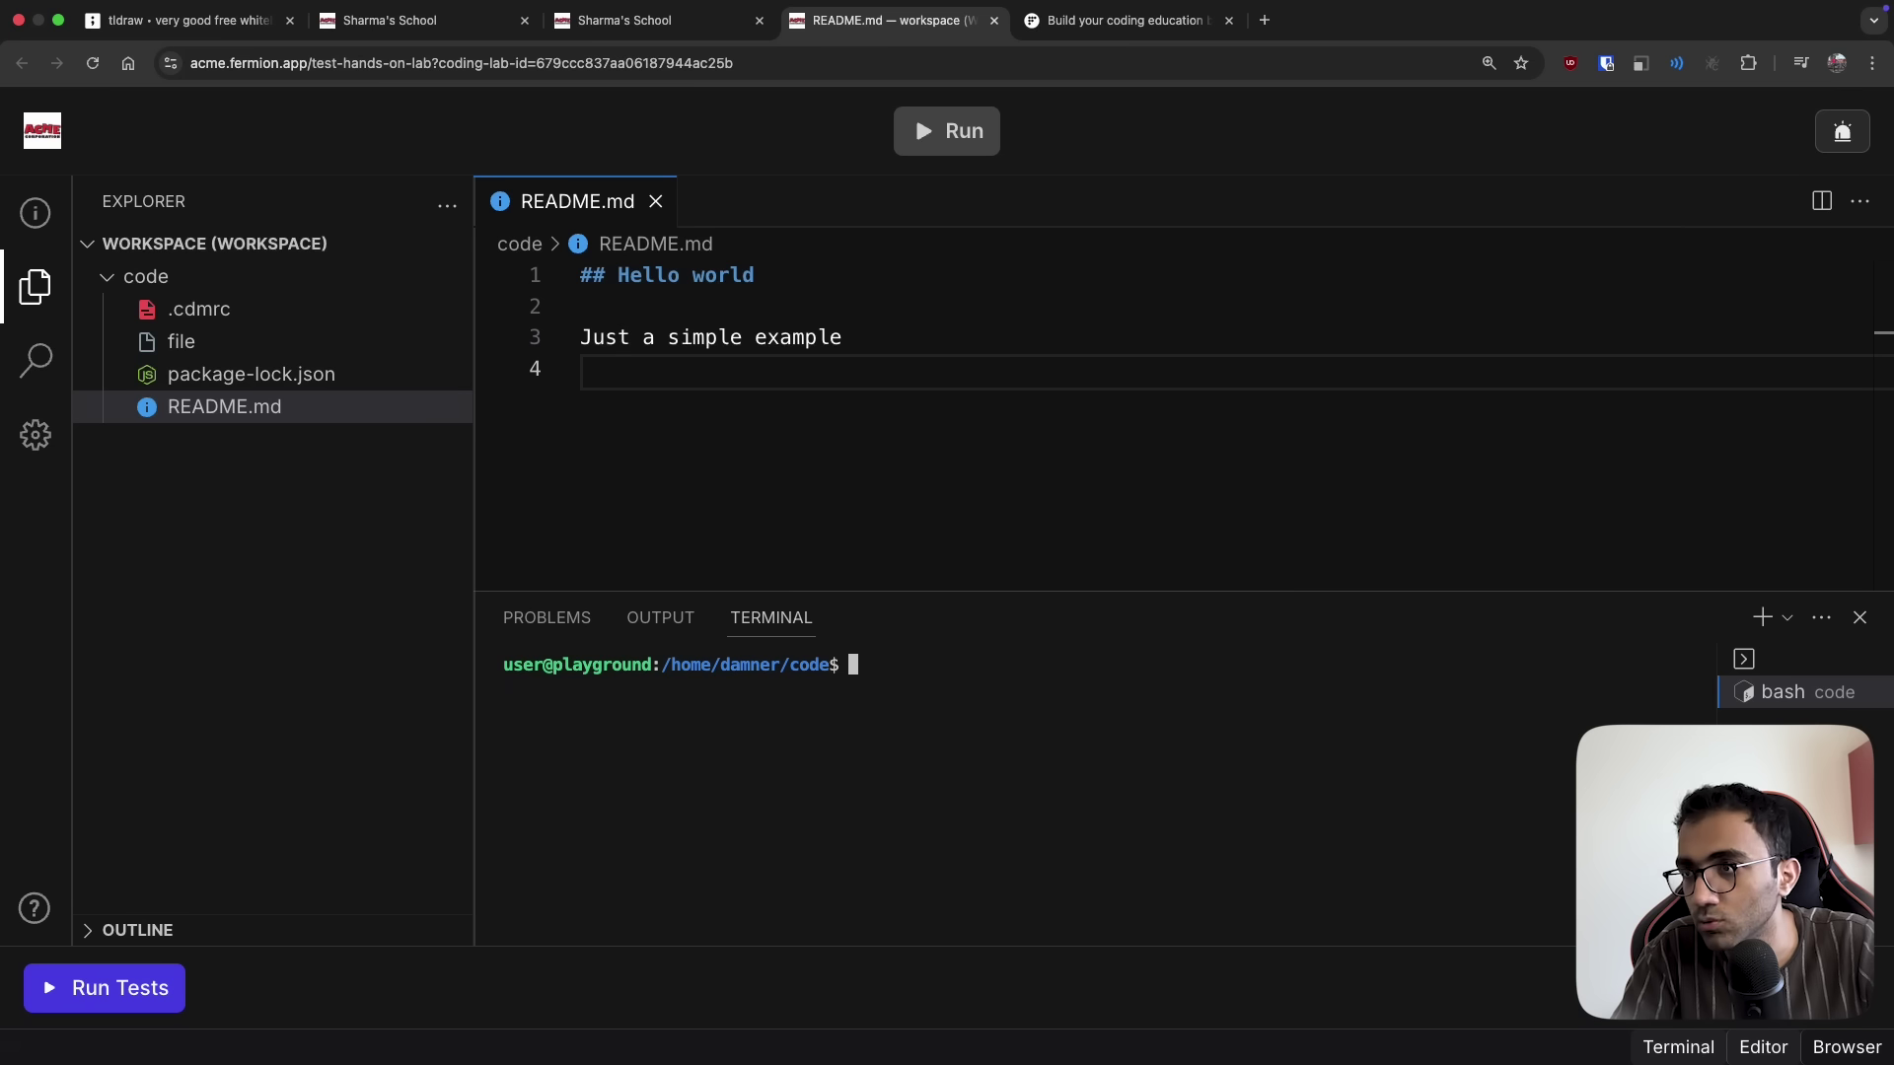
Install express with npm i express, then clear the terminal
type("bun i exp")
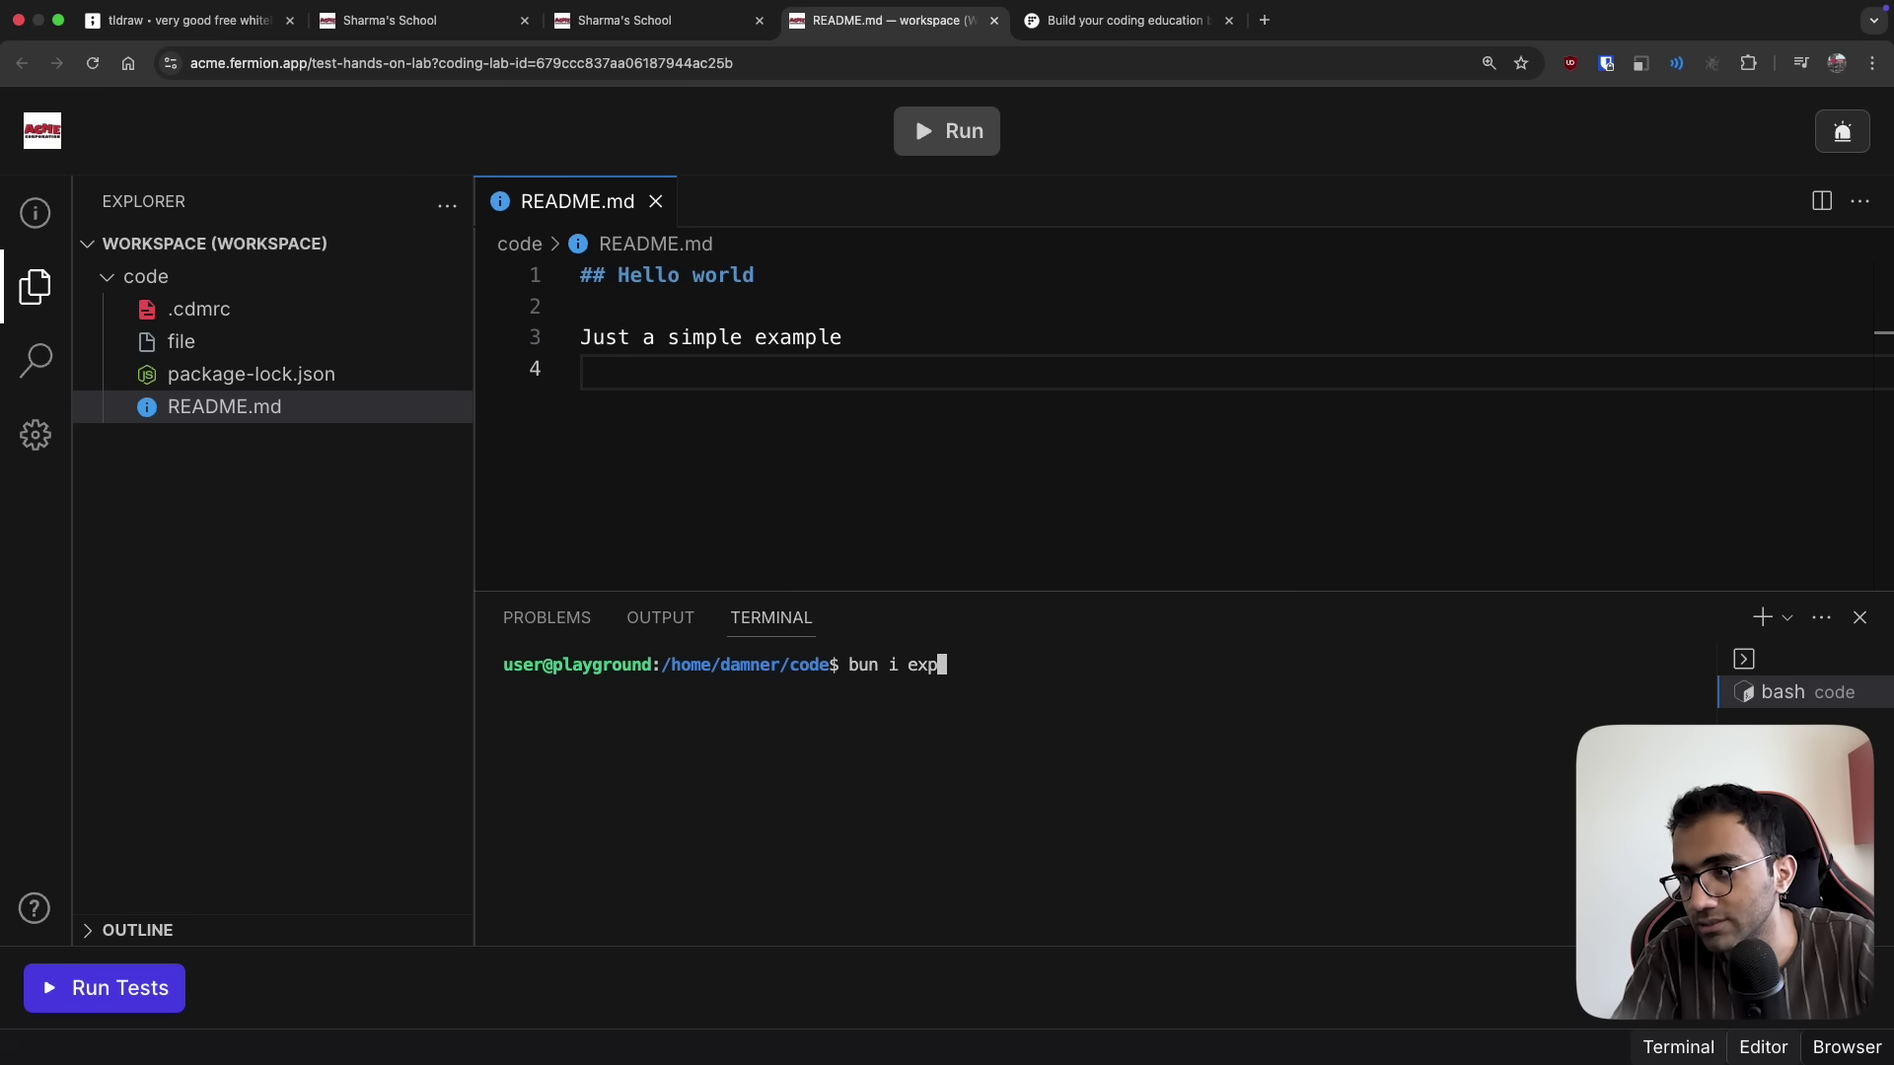
type("res")
key("ctrl+c")
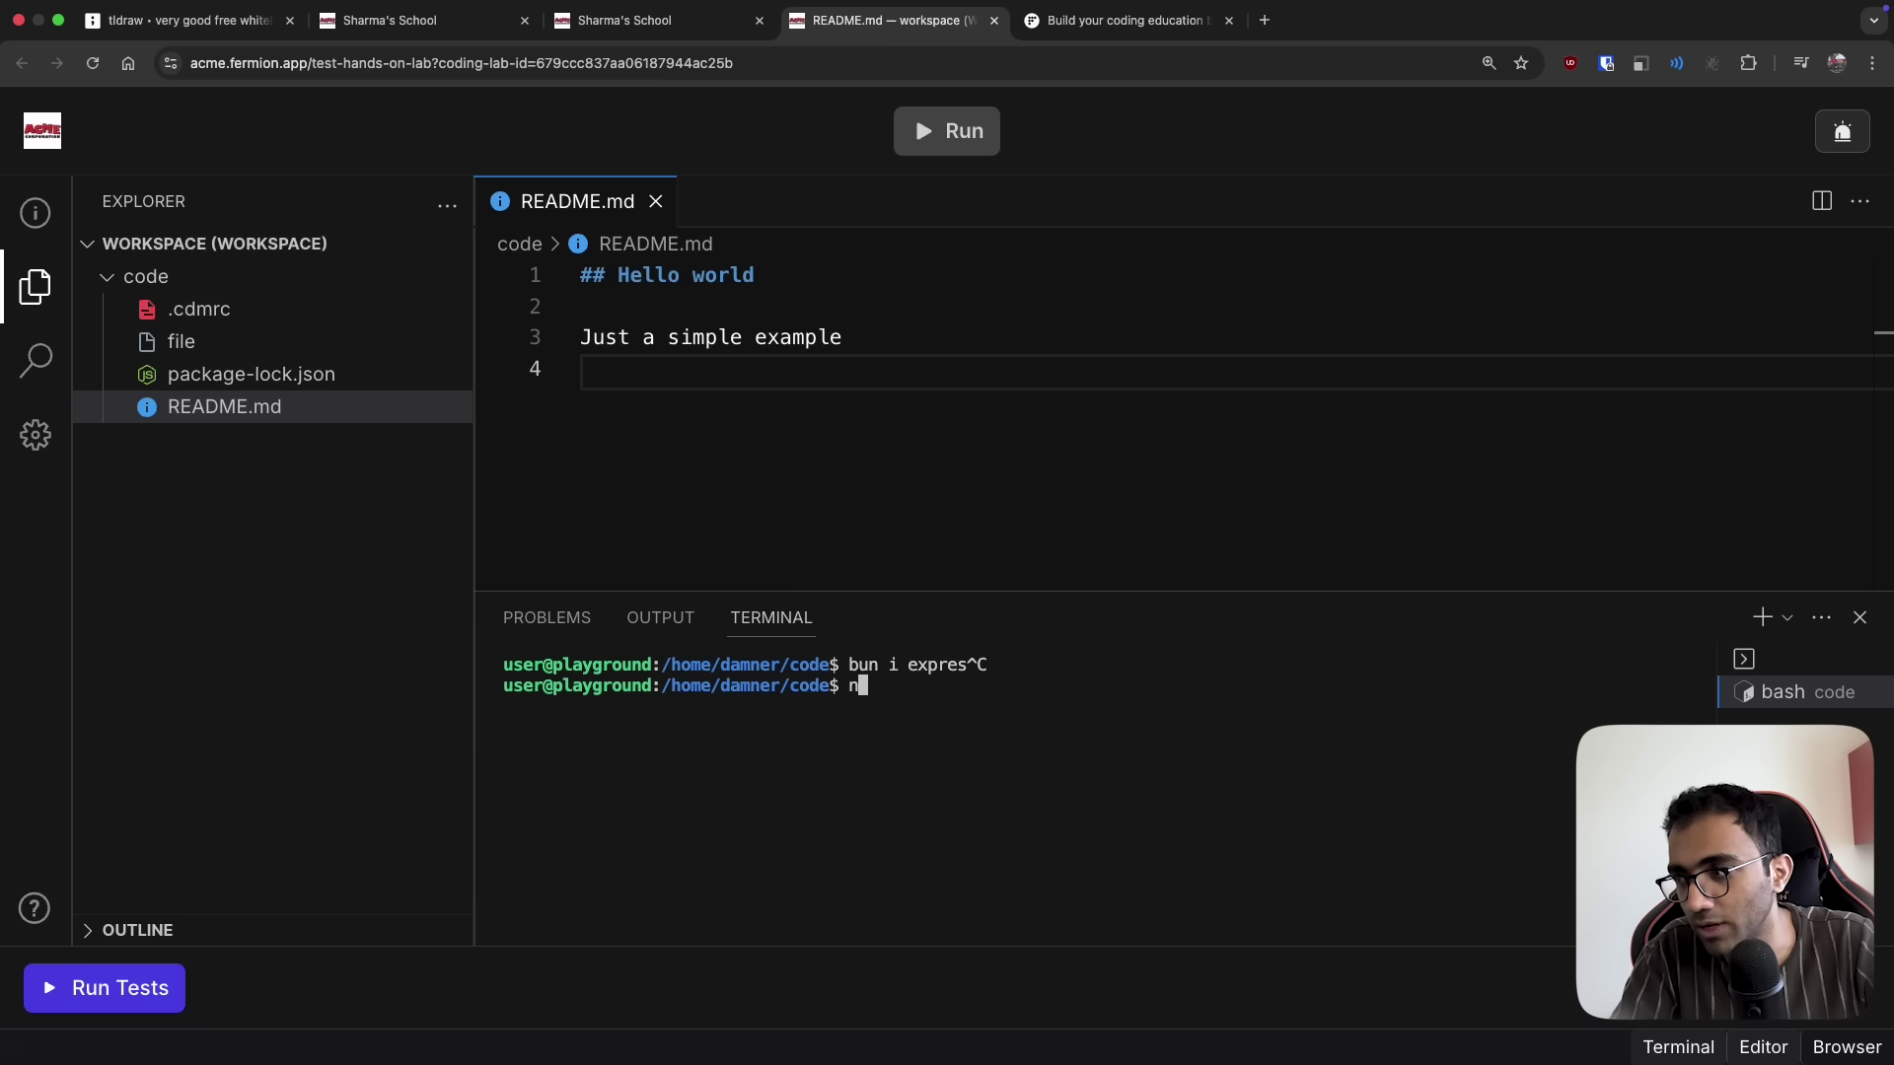
type("npm i express")
key("Return")
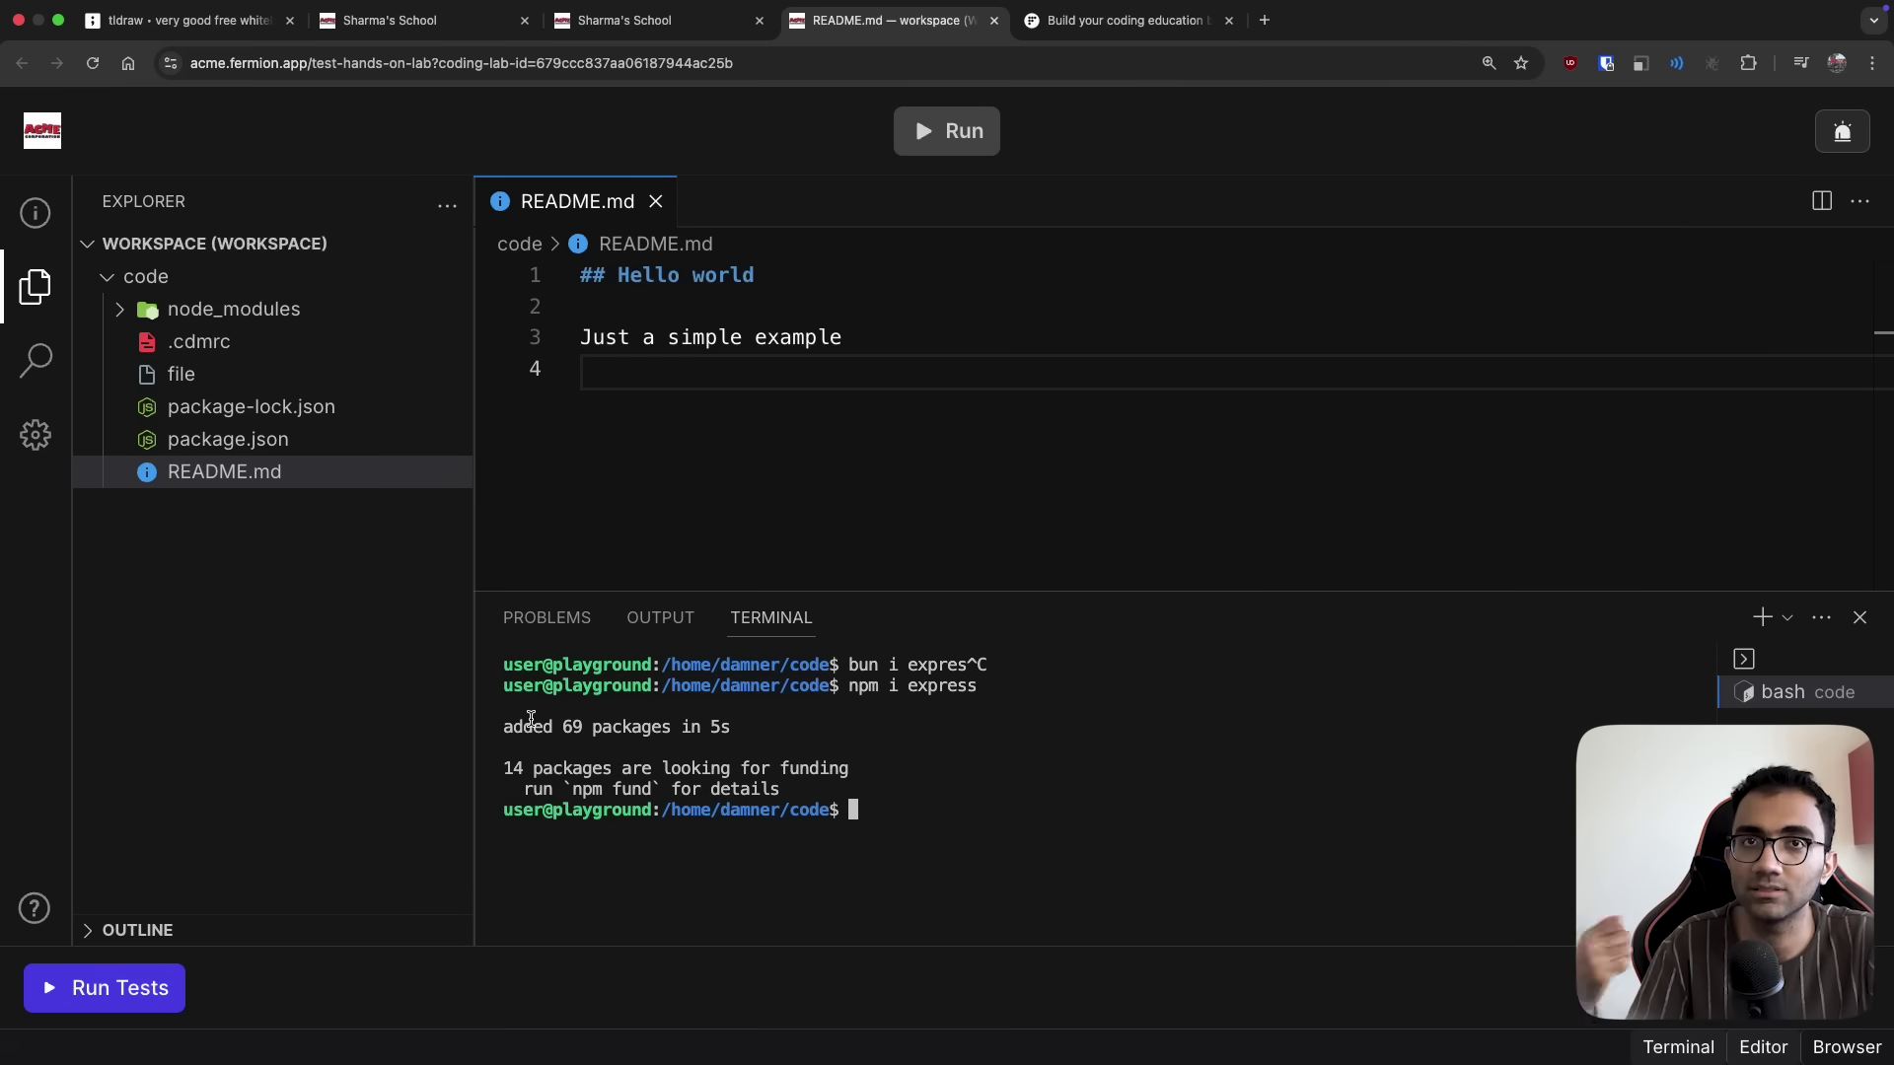
type("npm")
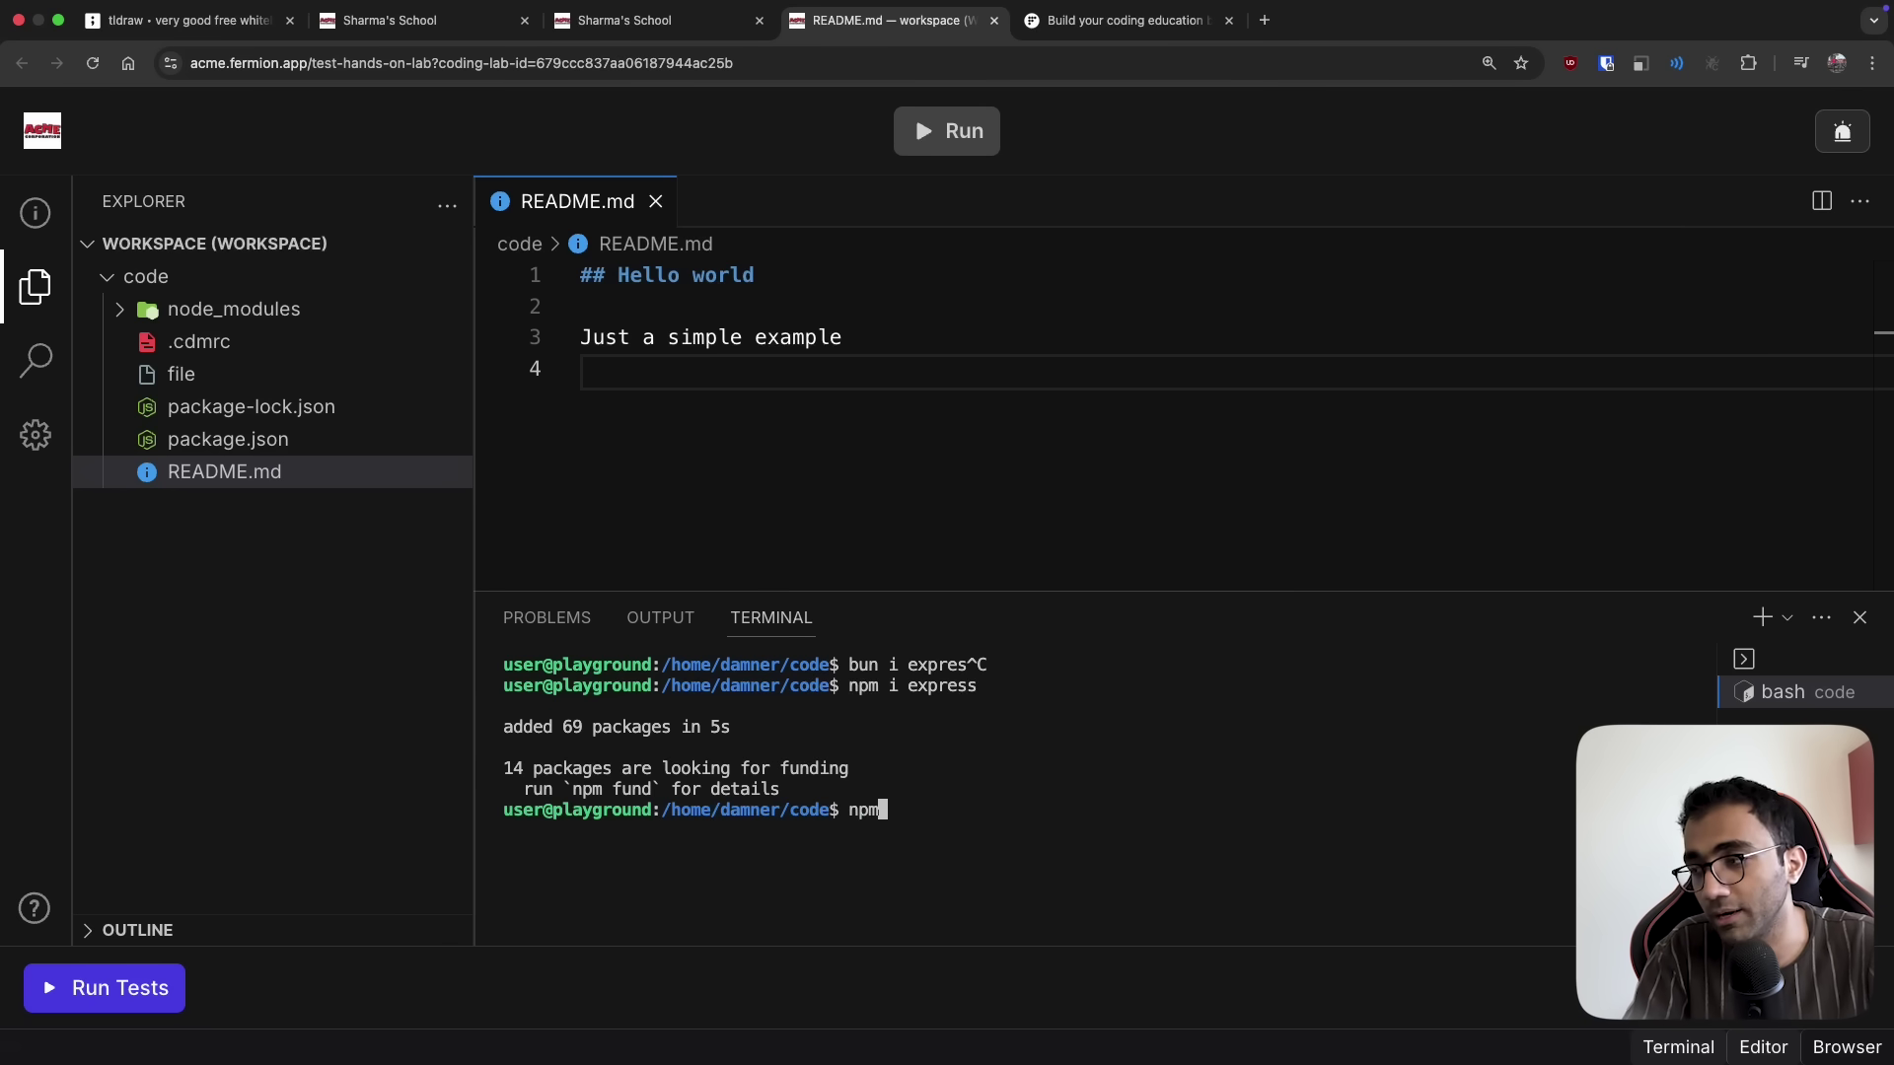
key("ctrl+c")
key("ctrl+l")
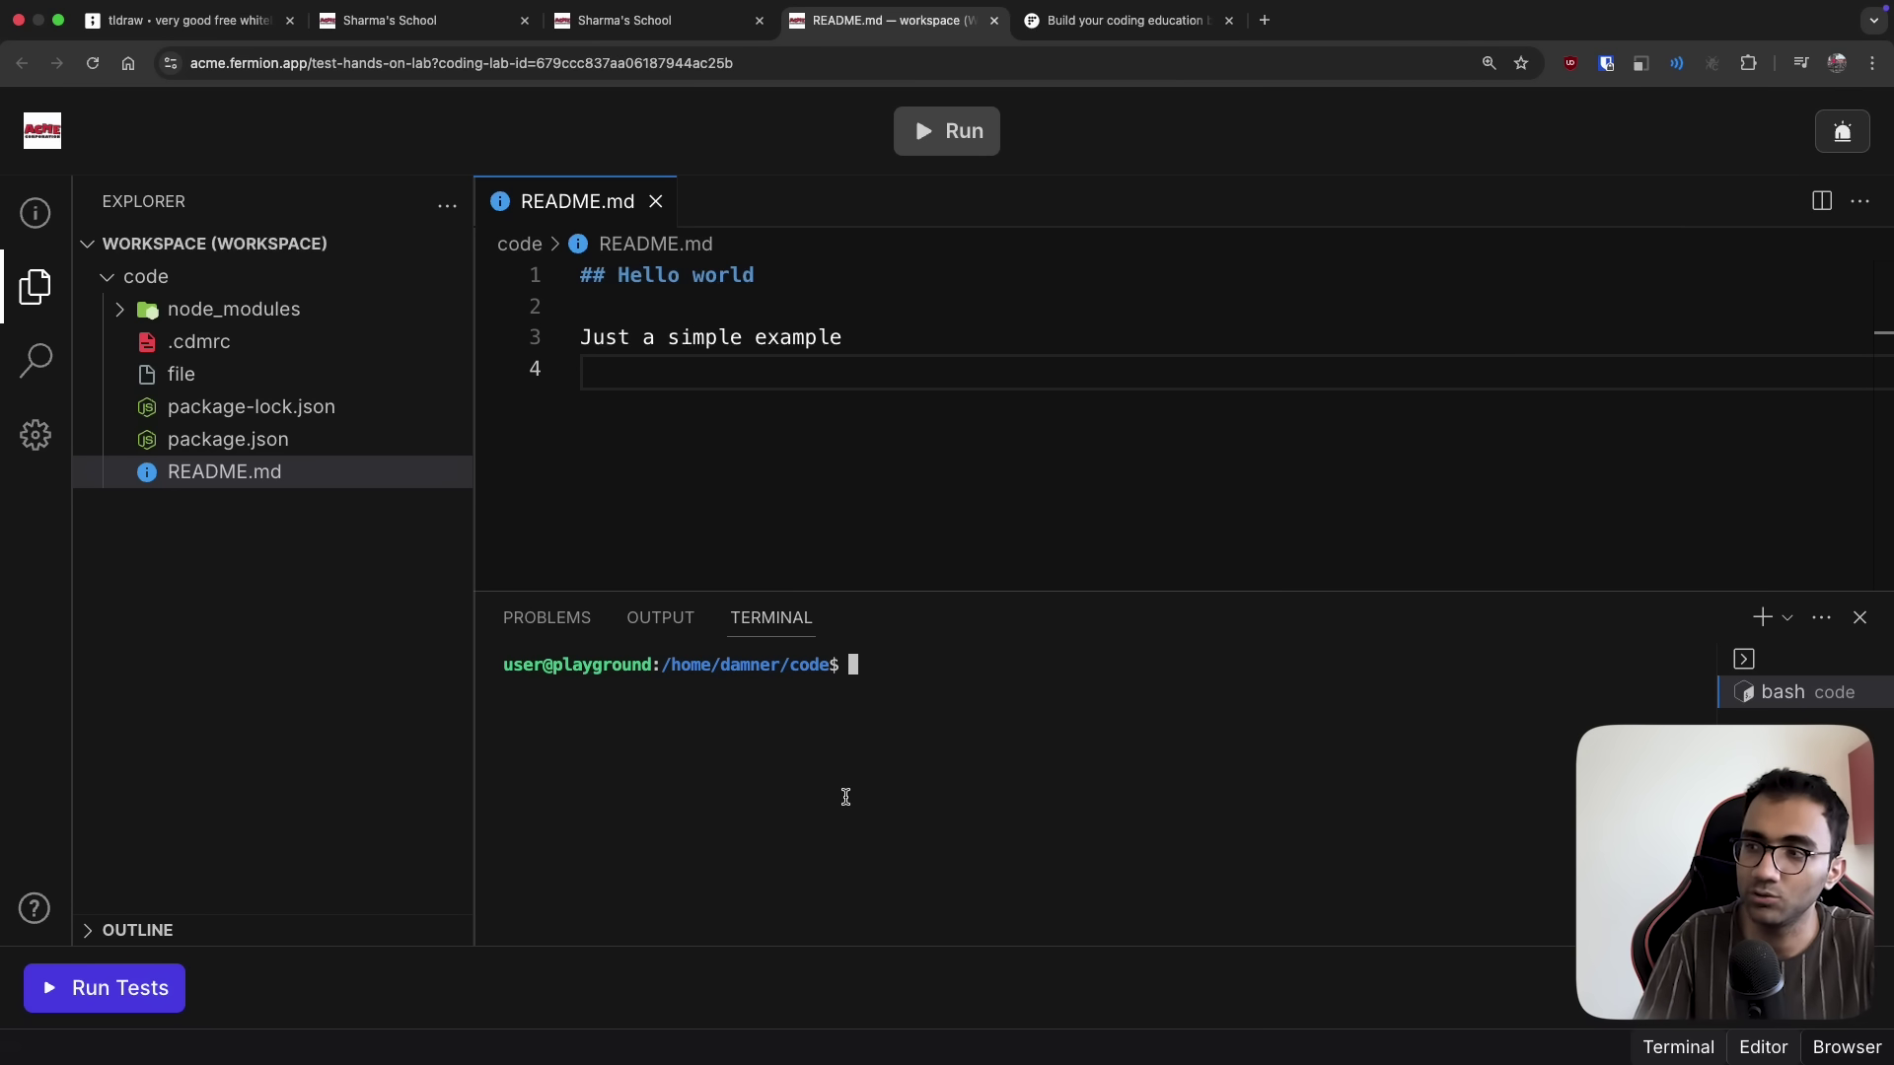
In tldraw, drag the C4 box down below Server (old), its green arrow following
key("ctrl+shift+Tab")
key("ctrl+shift+Tab")
key("ctrl+Tab")
key("ctrl+shift+Tab")
key("ctrl+shift+Tab")
left_click_drag(918, 489, 383, 898)
Select and deselect Server (old), then cycle tabs back to the Sum of two numbers lab
left_click(288, 466)
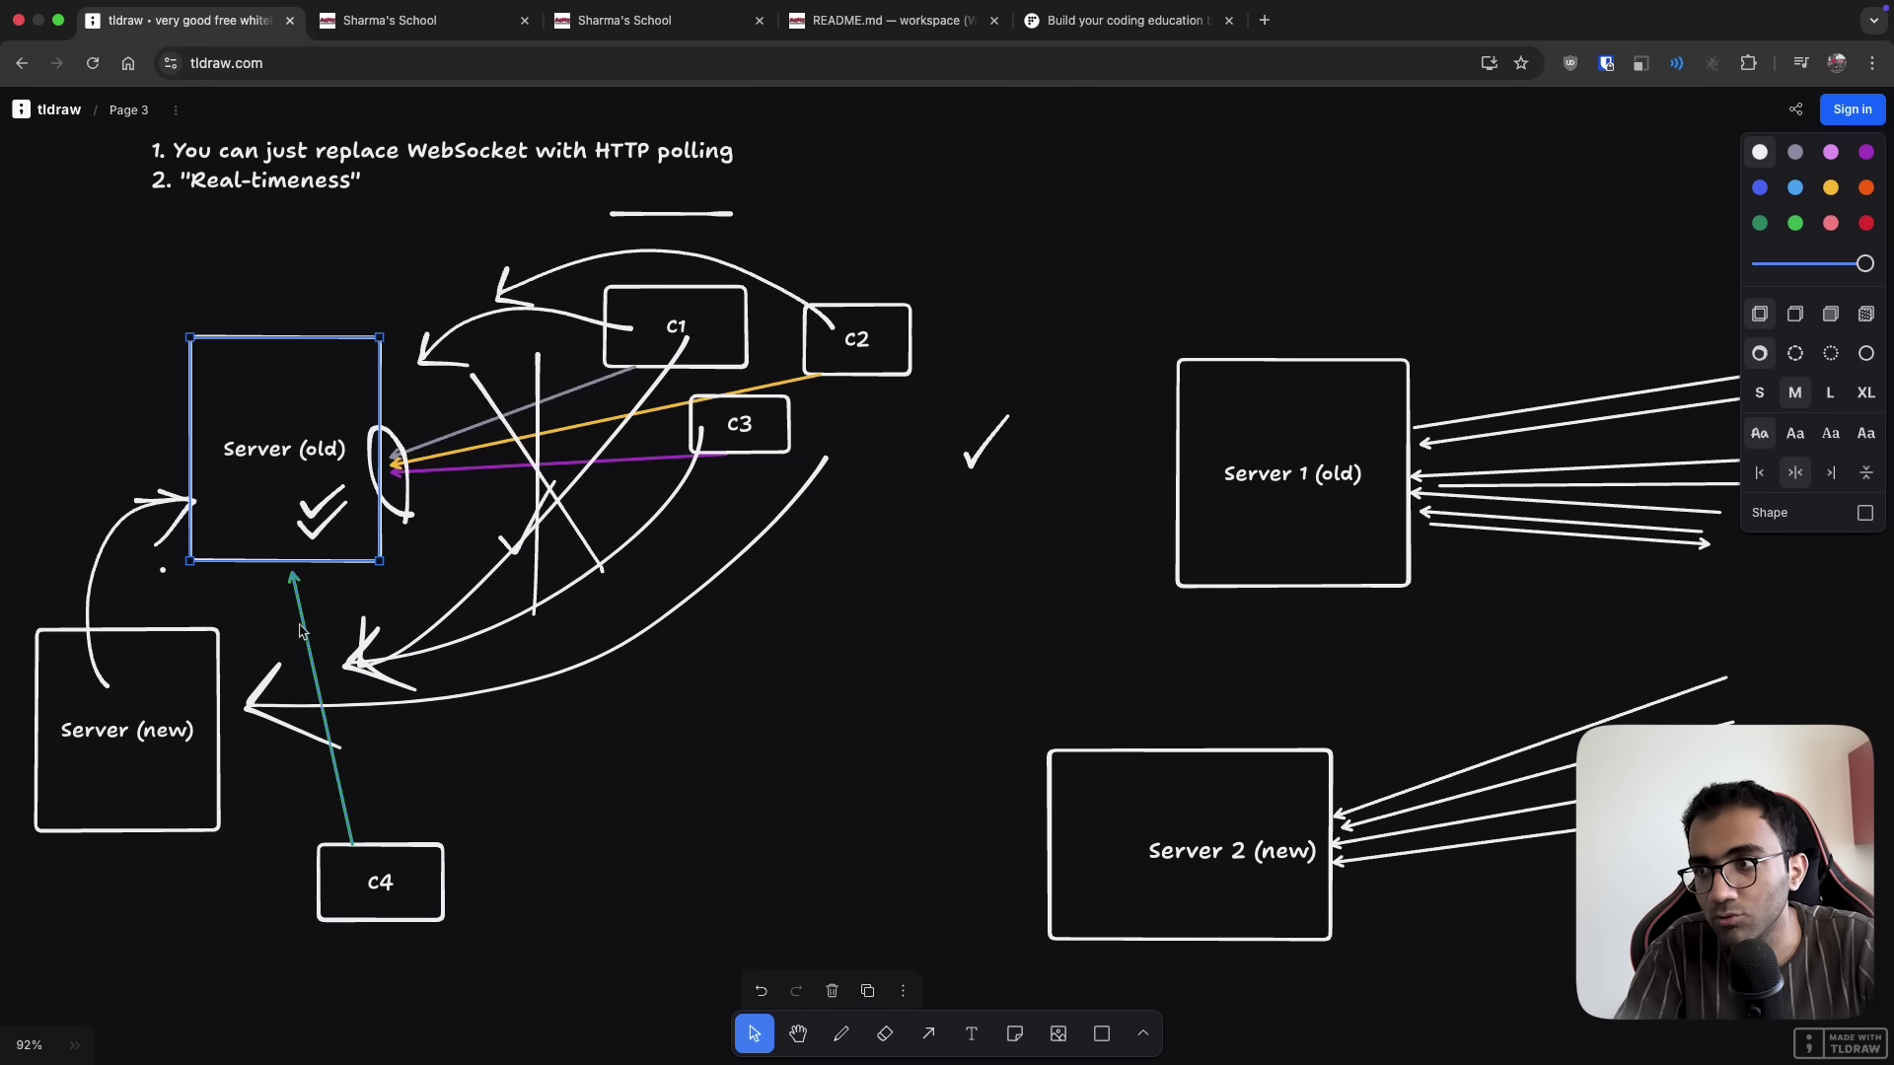
key("Escape")
key("ctrl+Tab")
key("ctrl+Tab")
key("ctrl+Tab")
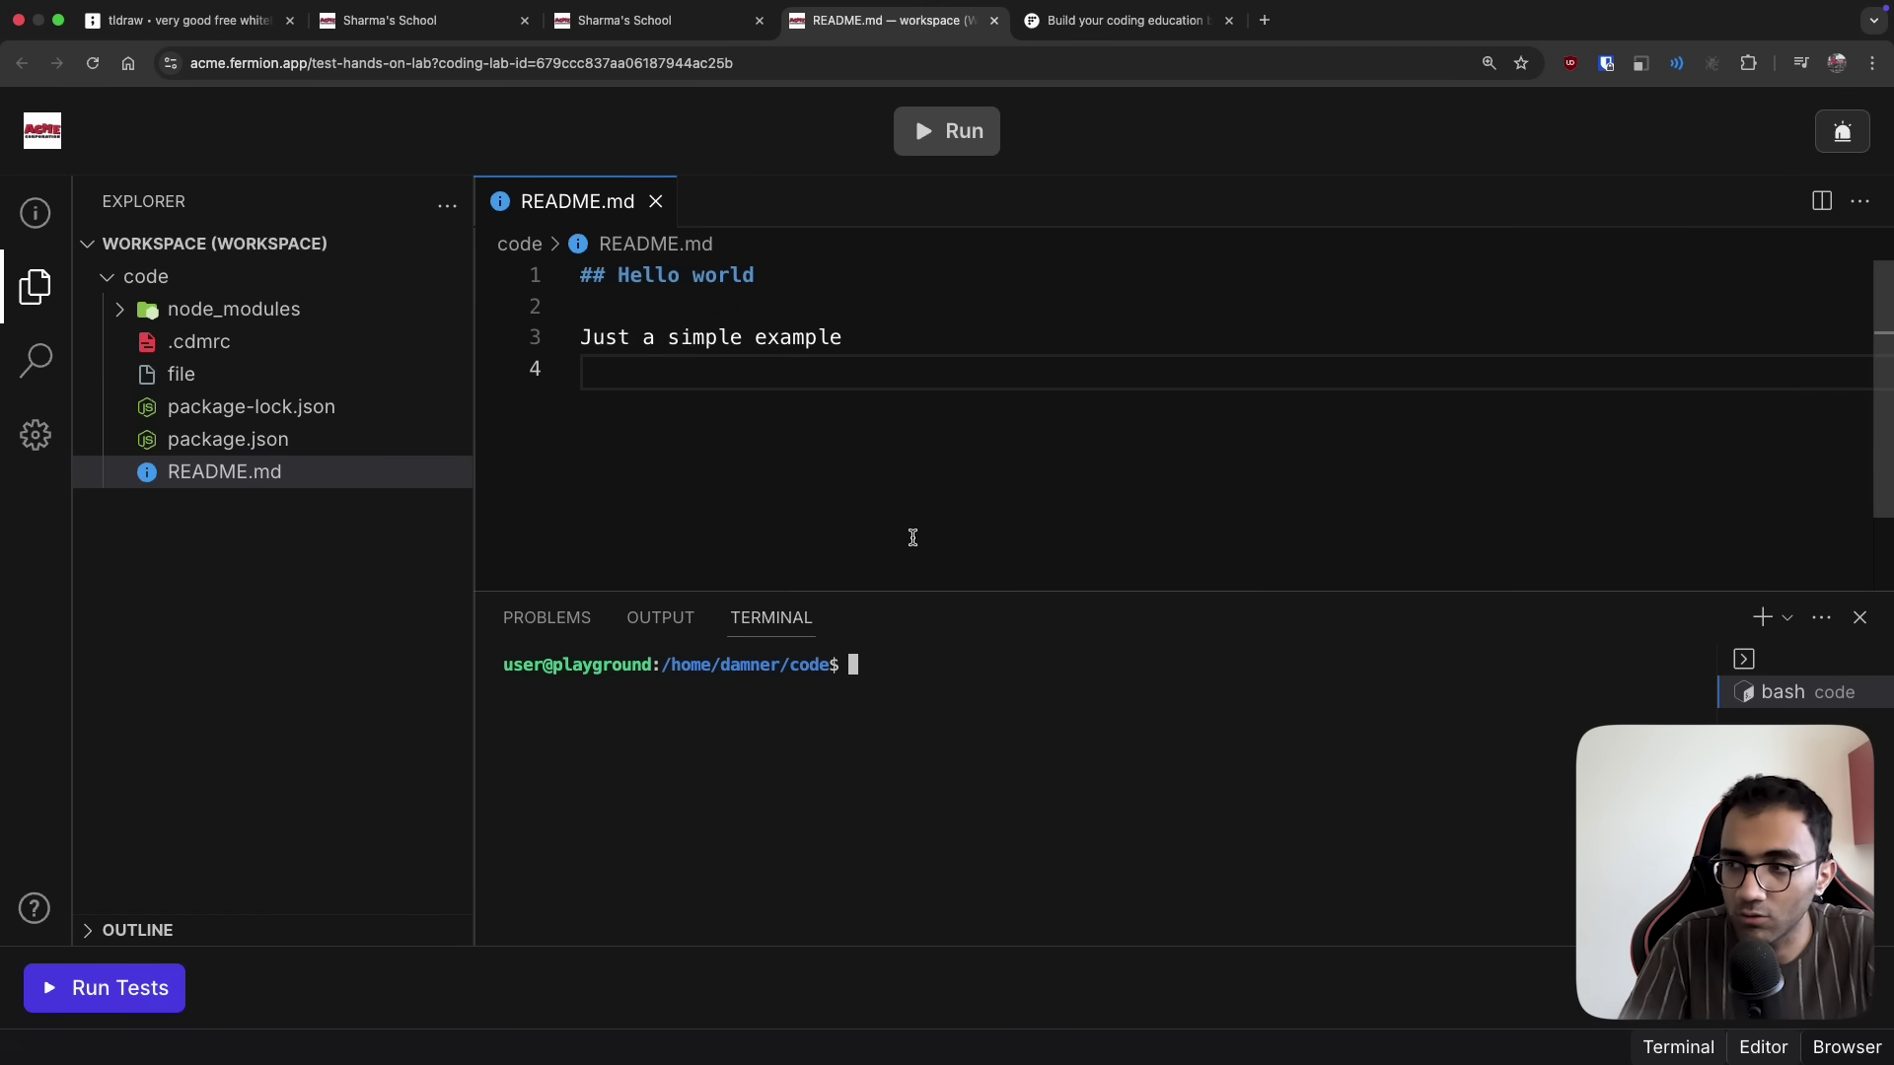
key("ctrl+Tab")
key("ctrl+Tab")
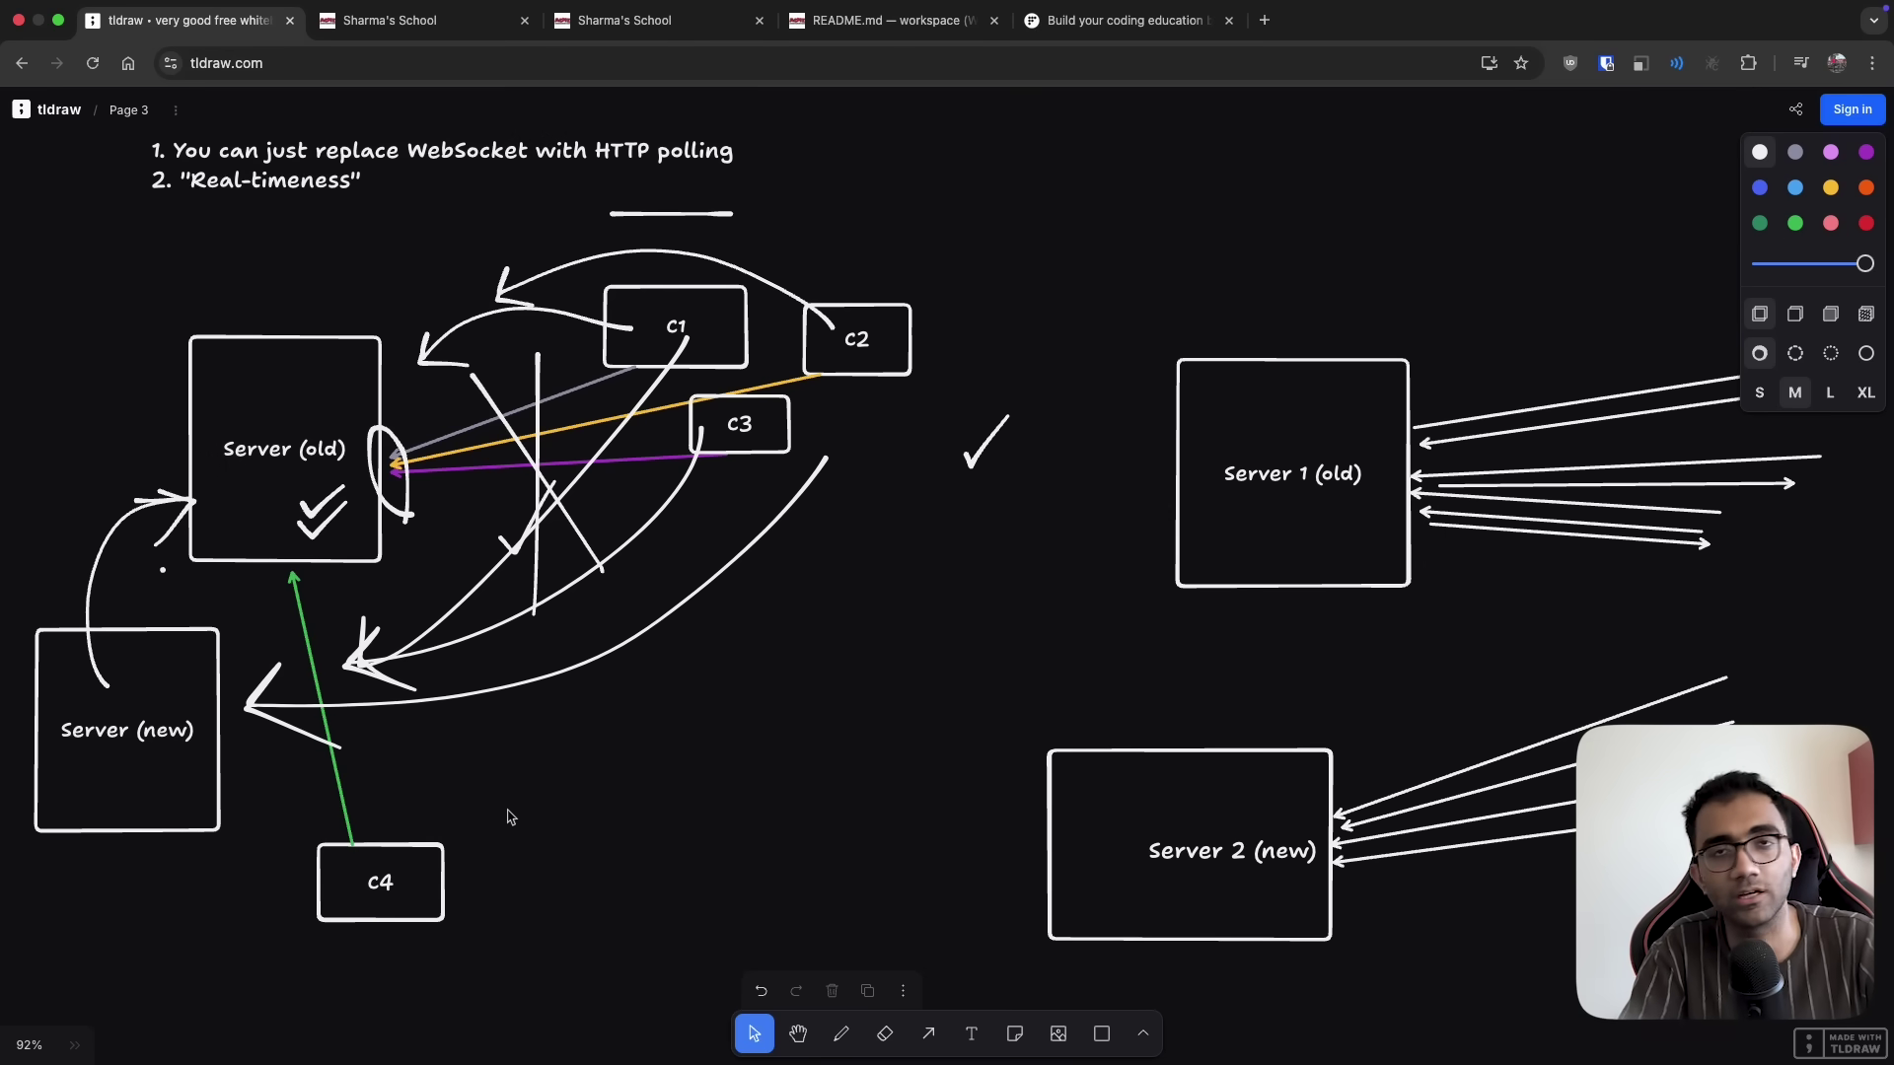
key("ctrl+Tab")
key("ctrl+Tab")
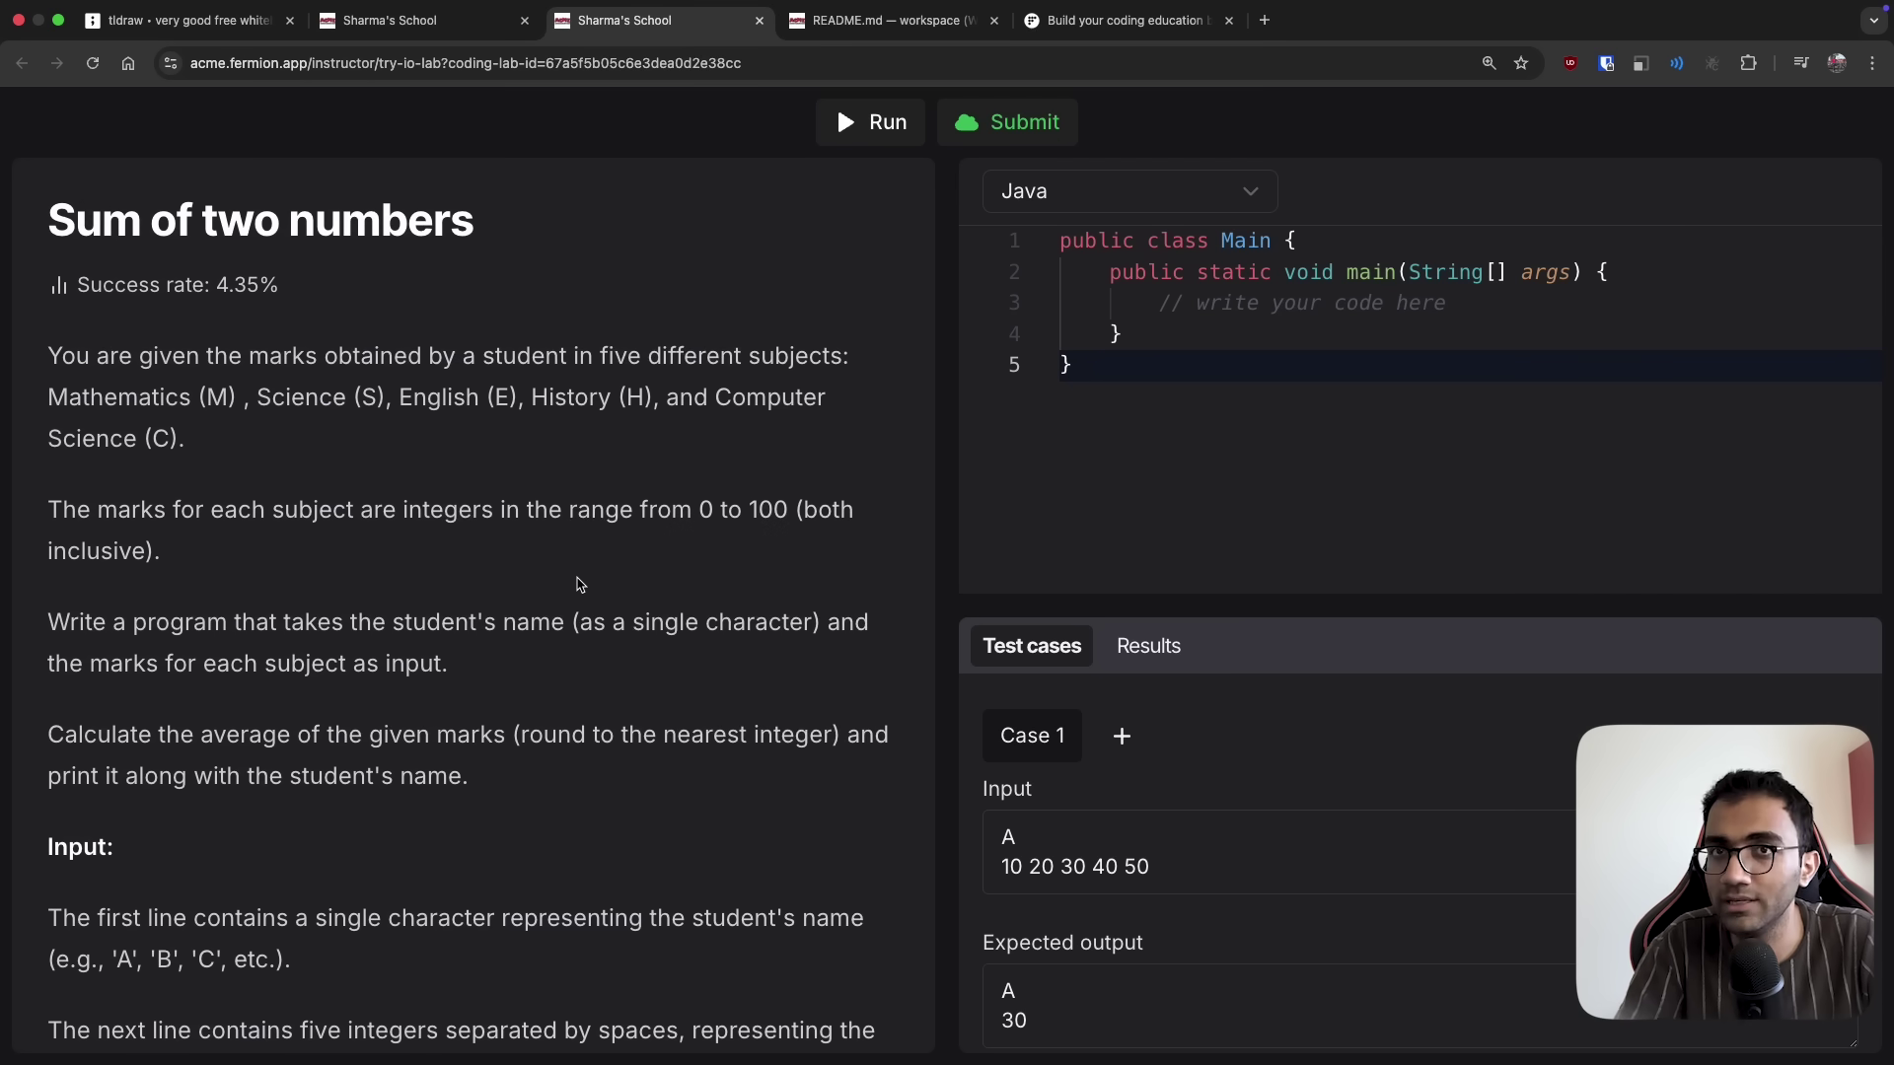
Switch the lab's language to Node.js (JavaScript)
scroll(580, 585, "down", 1)
scroll(580, 585, "up", 1)
left_click(1050, 198)
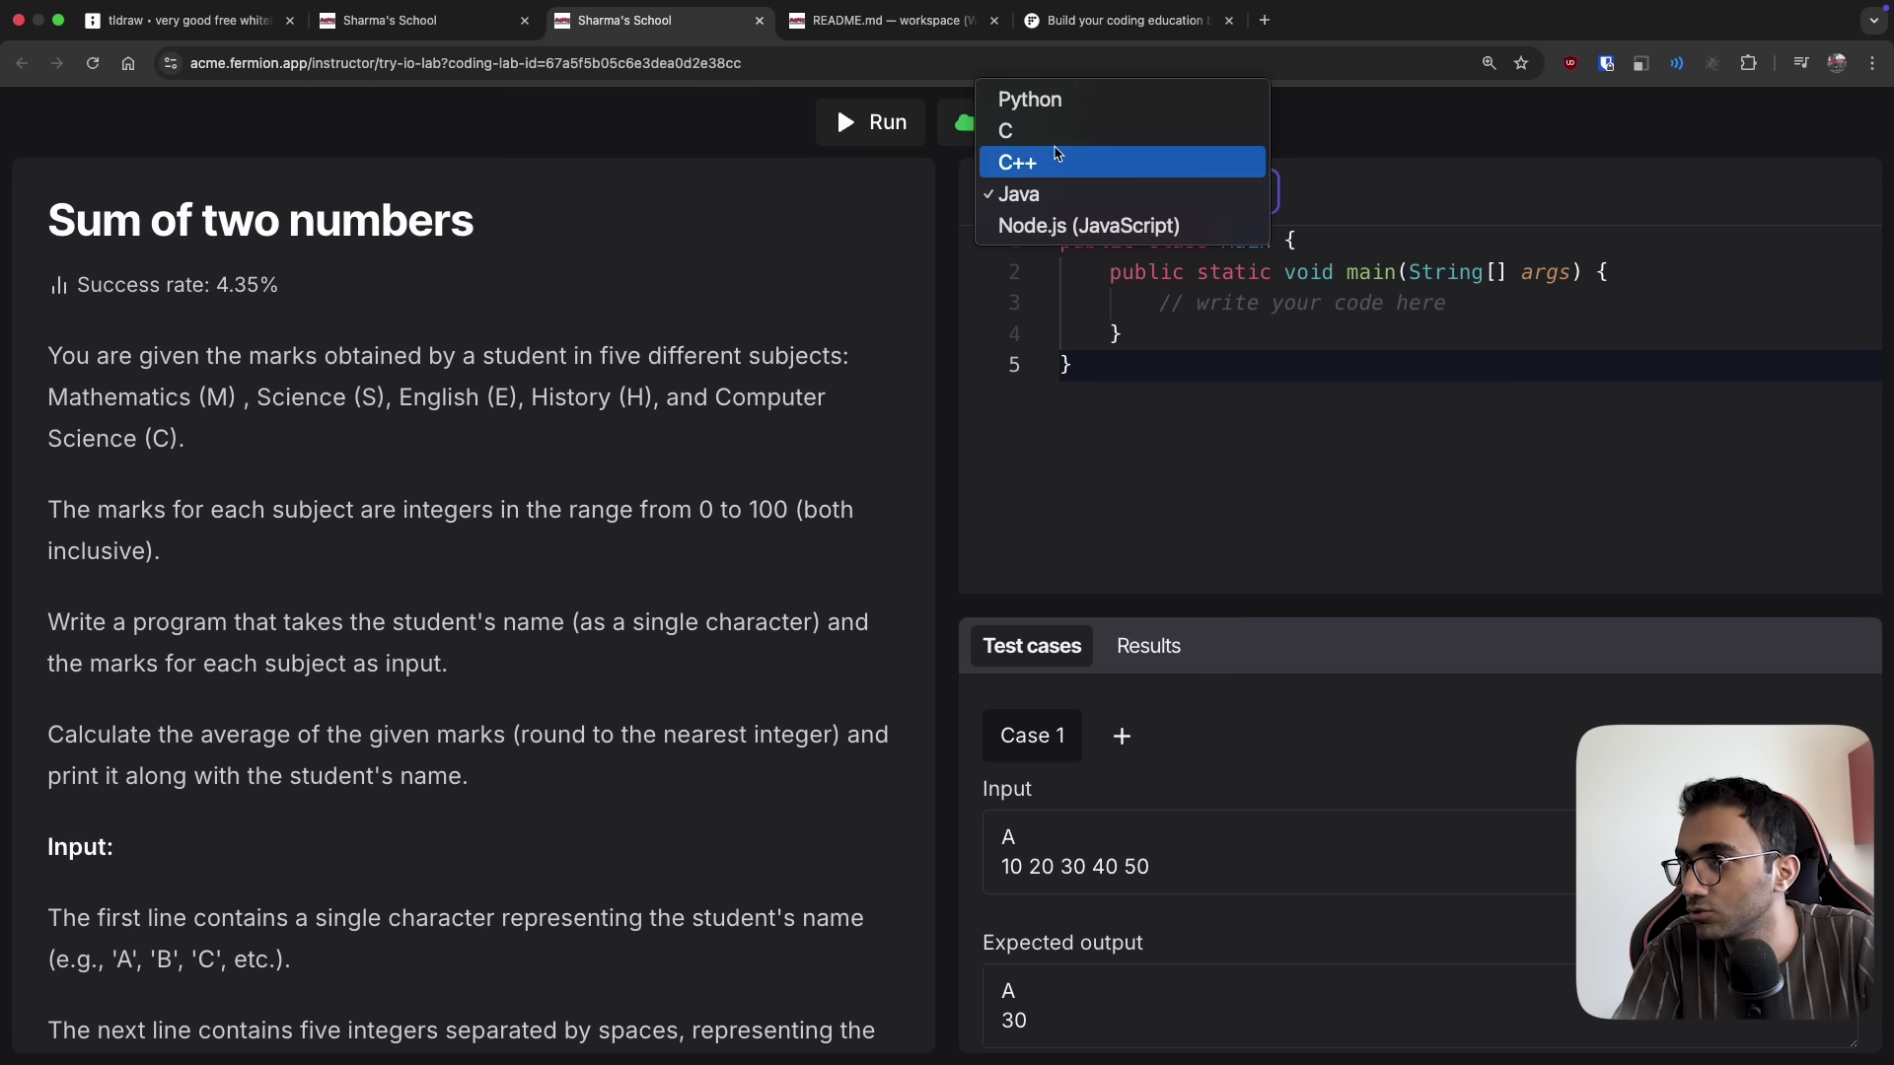
left_click(1089, 225)
Make solve print console.log('hello') and run it against the test case
left_click(1450, 271)
key("Return")
type("co")
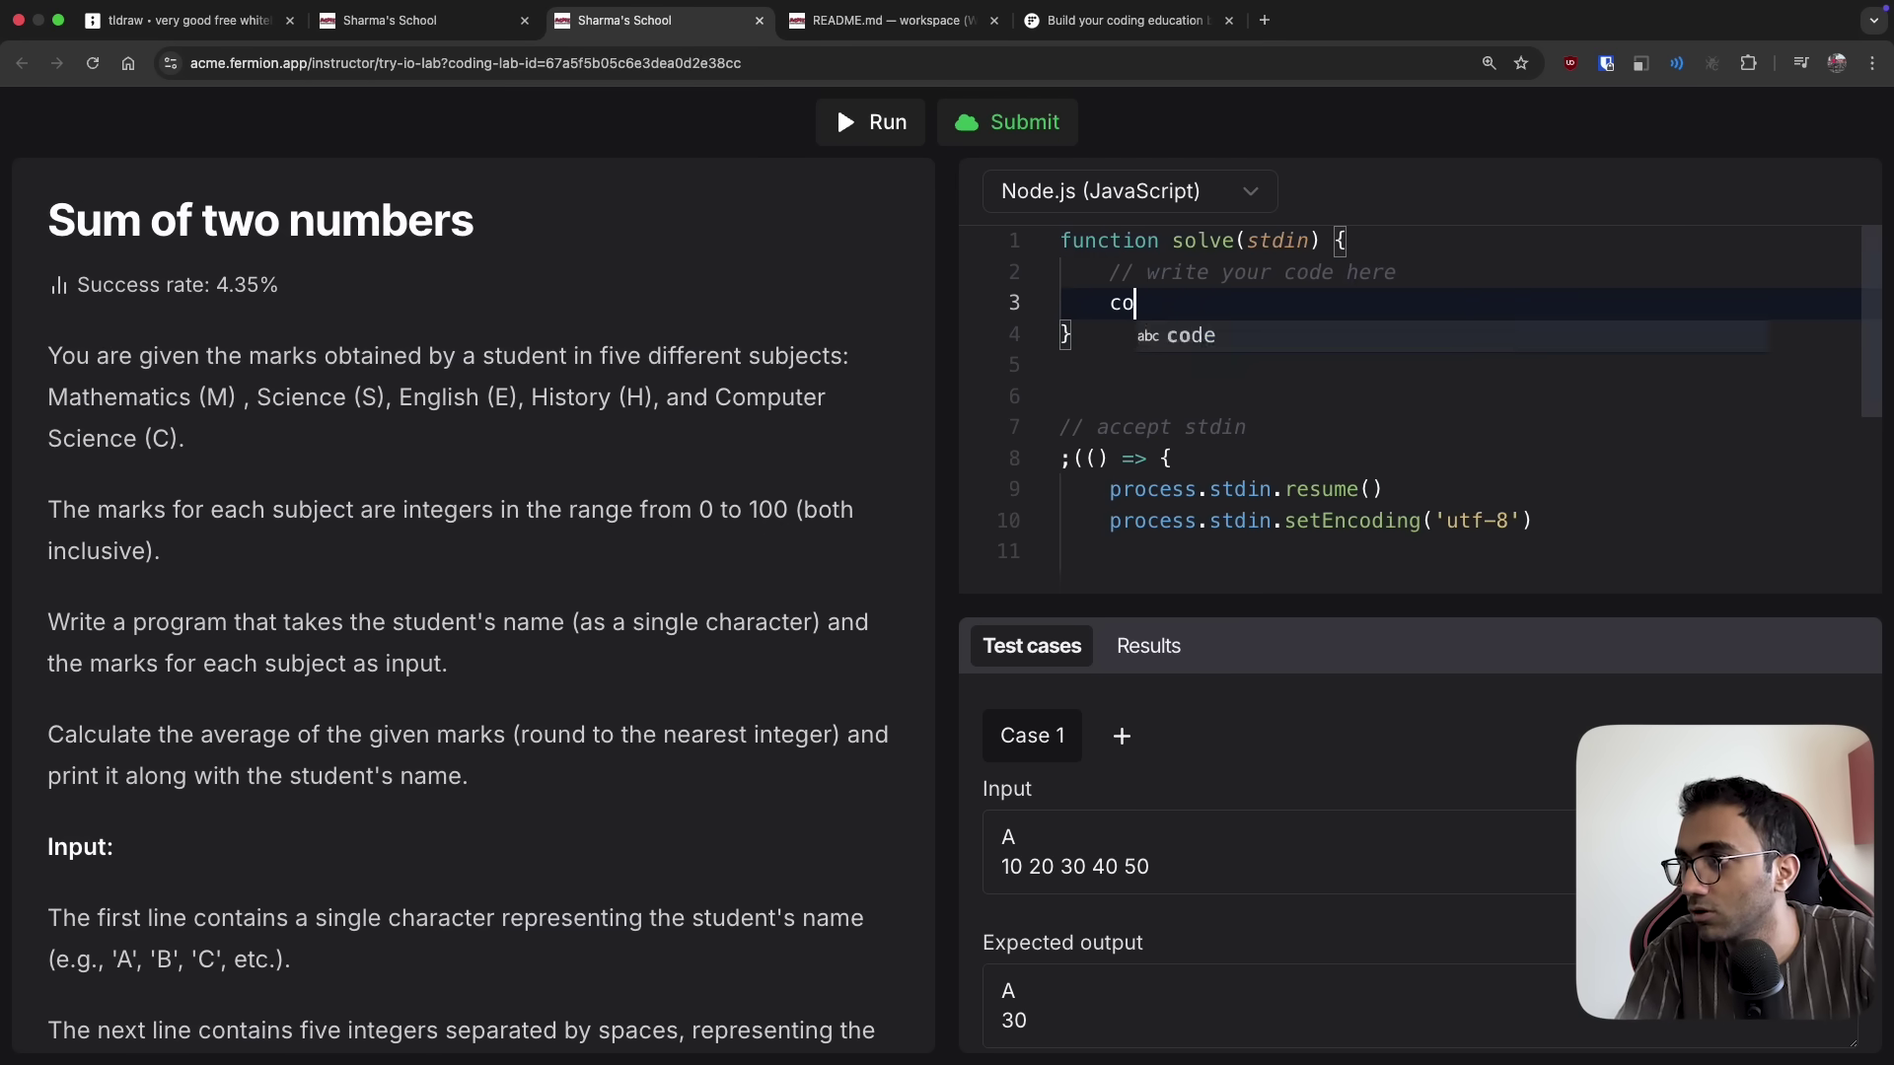
type("nsole.log(hello")
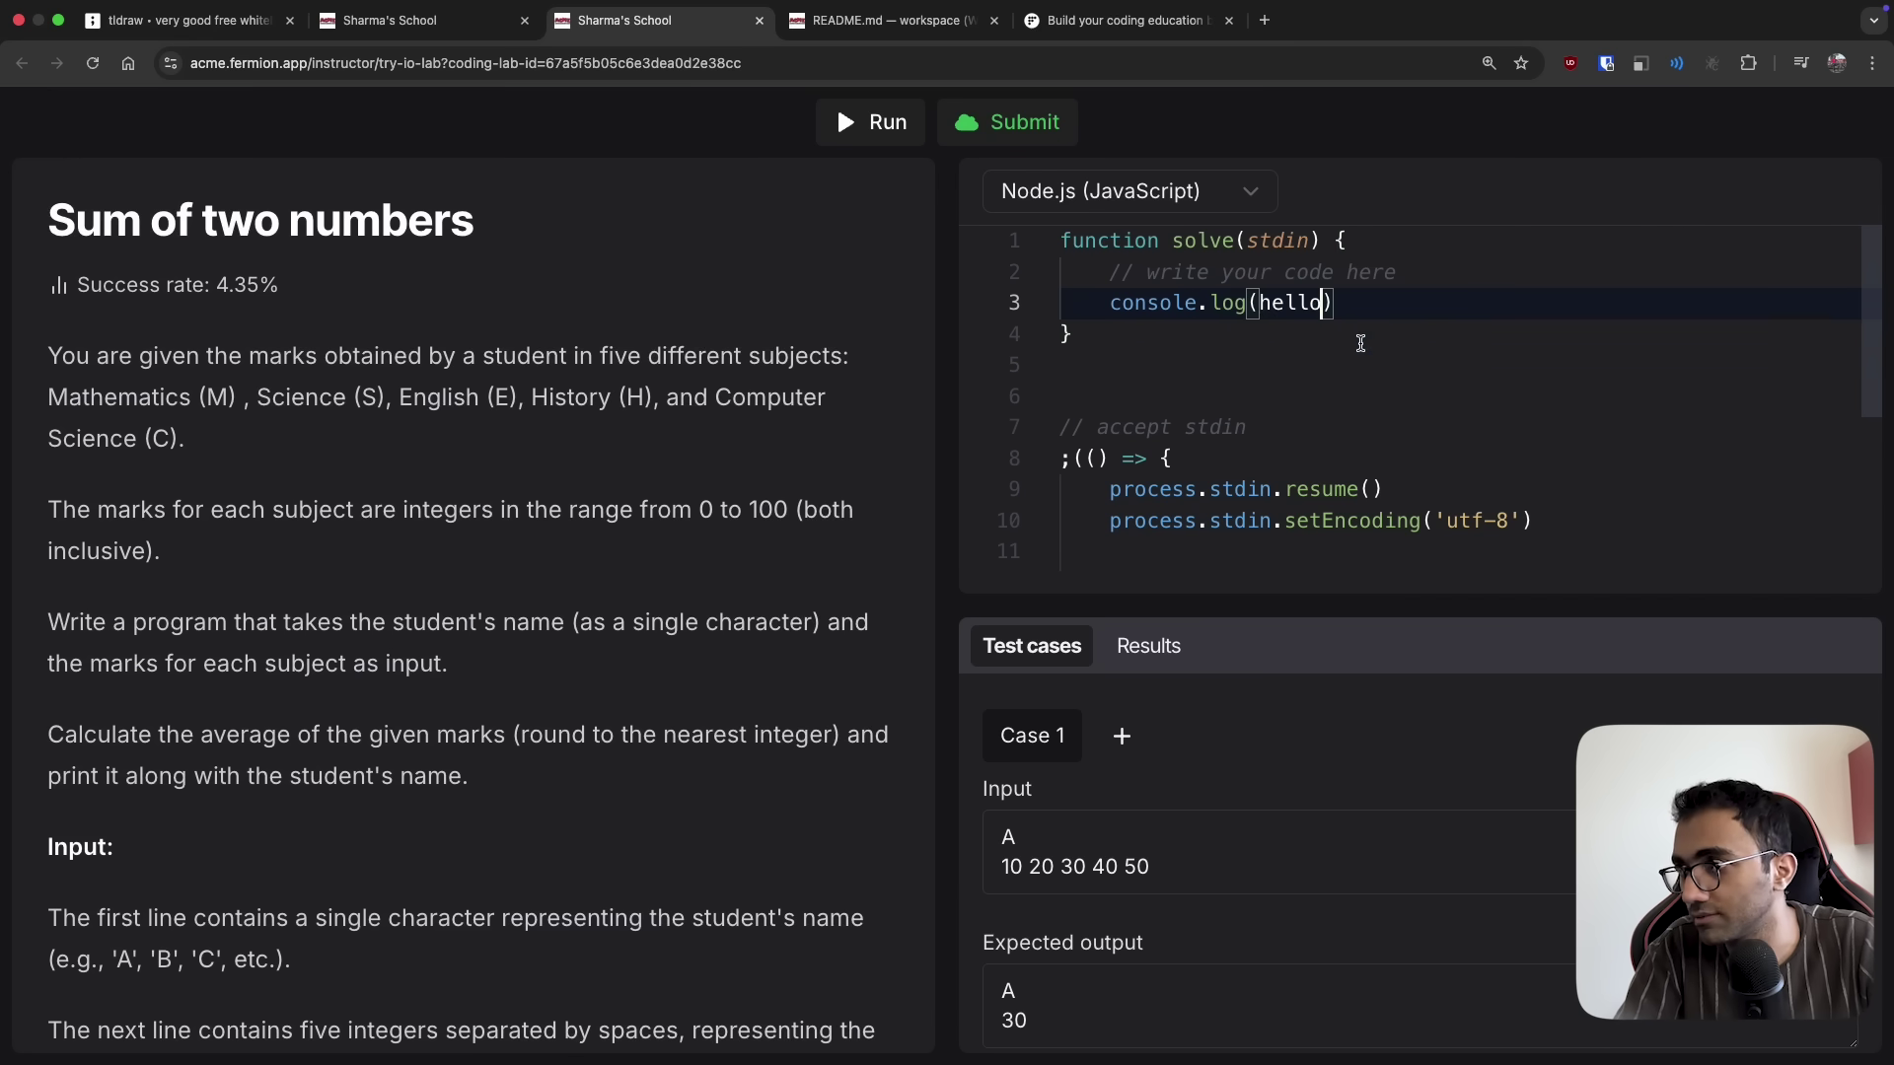
key("shift+alt+Left")
type("'")
left_click(866, 124)
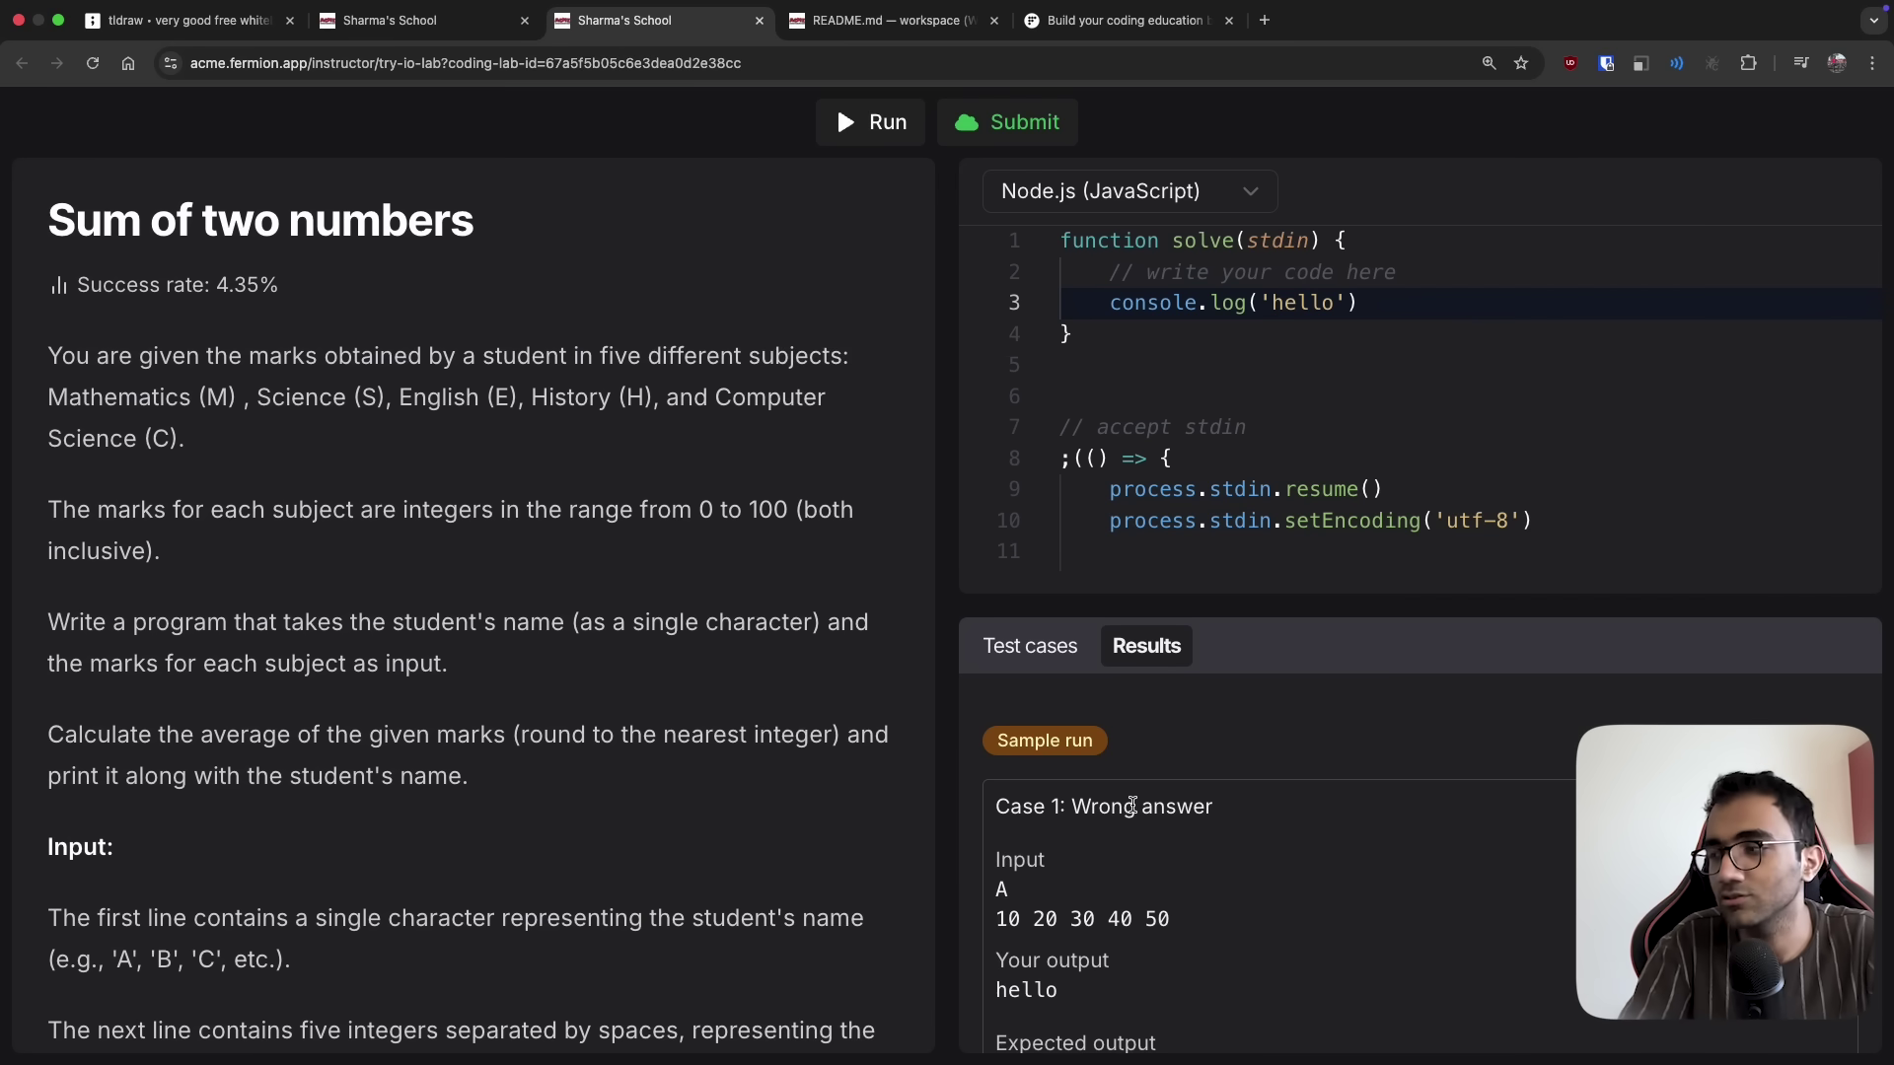
Compare the printed hello with the expected output and sample input in Results
scroll(1132, 806, "down", 3)
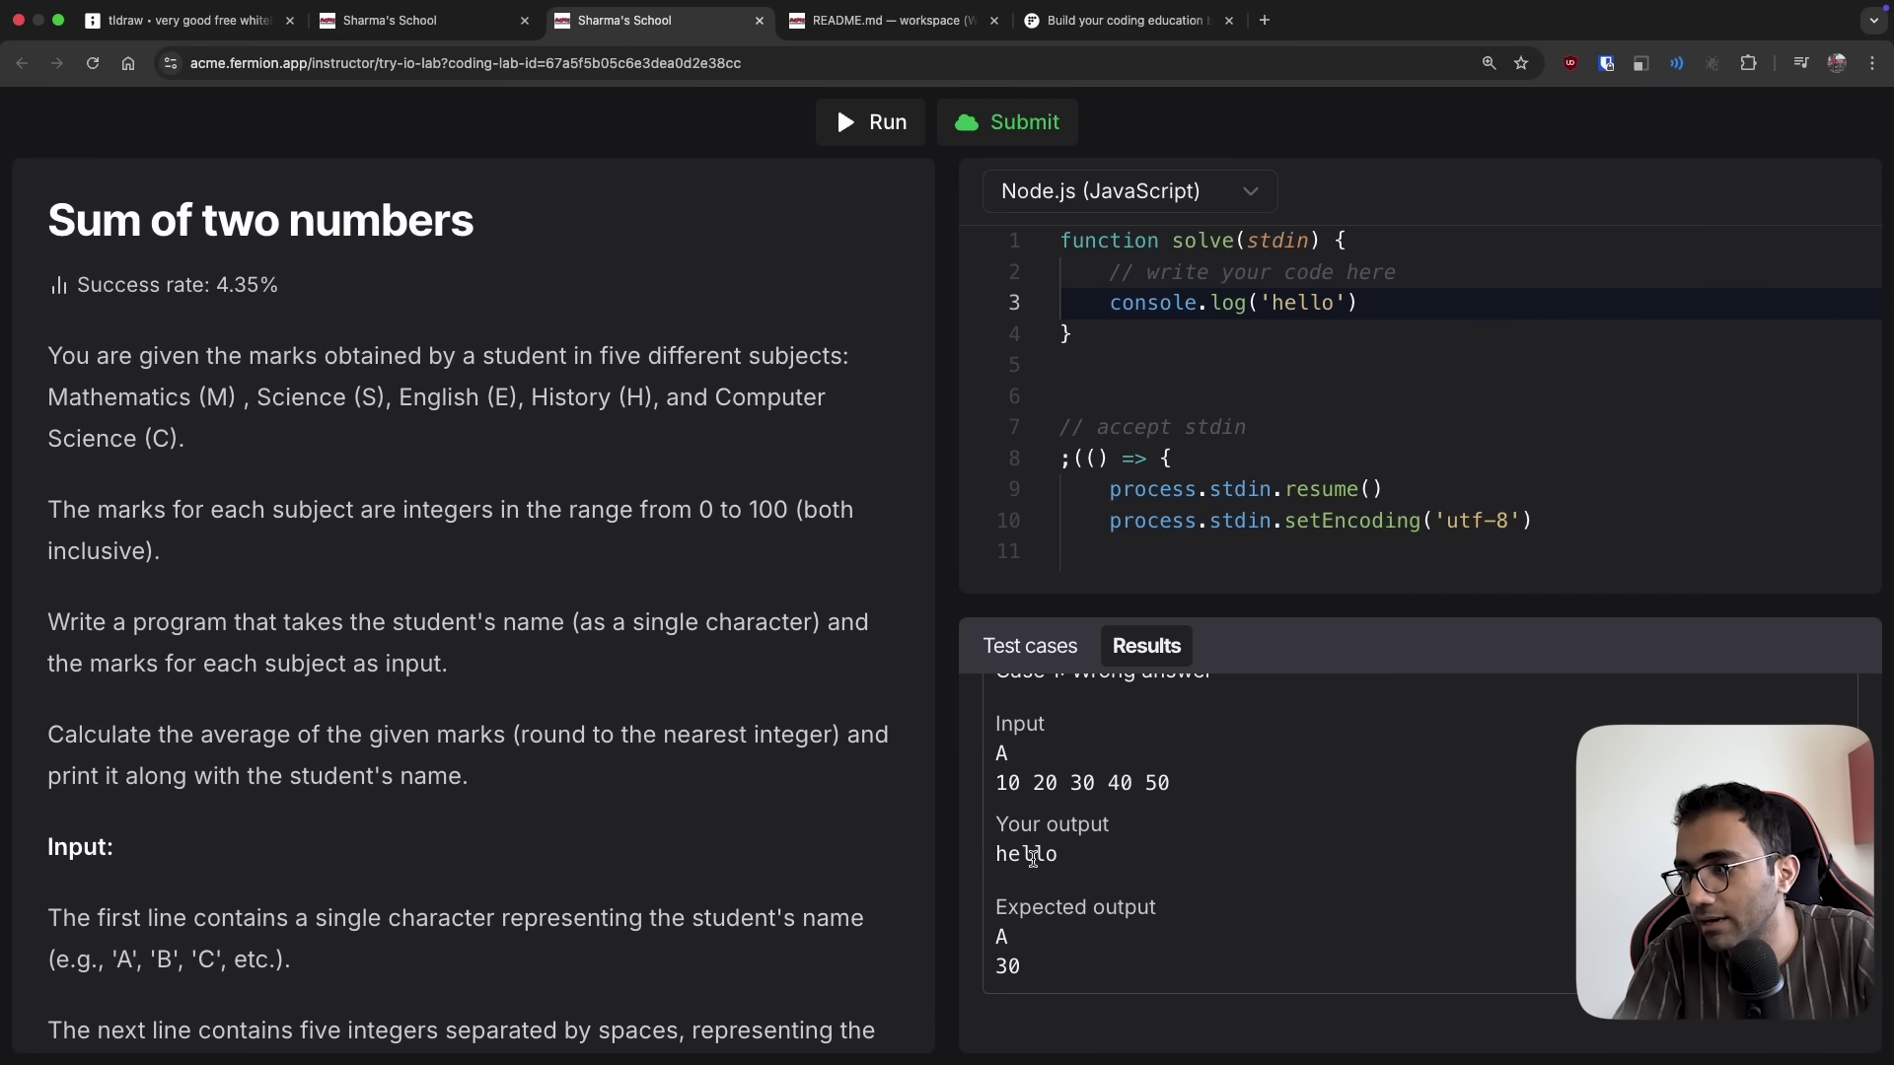
double_click(1014, 854)
left_click_drag(1044, 907, 1095, 1001)
scroll(1095, 1001, "up", 3)
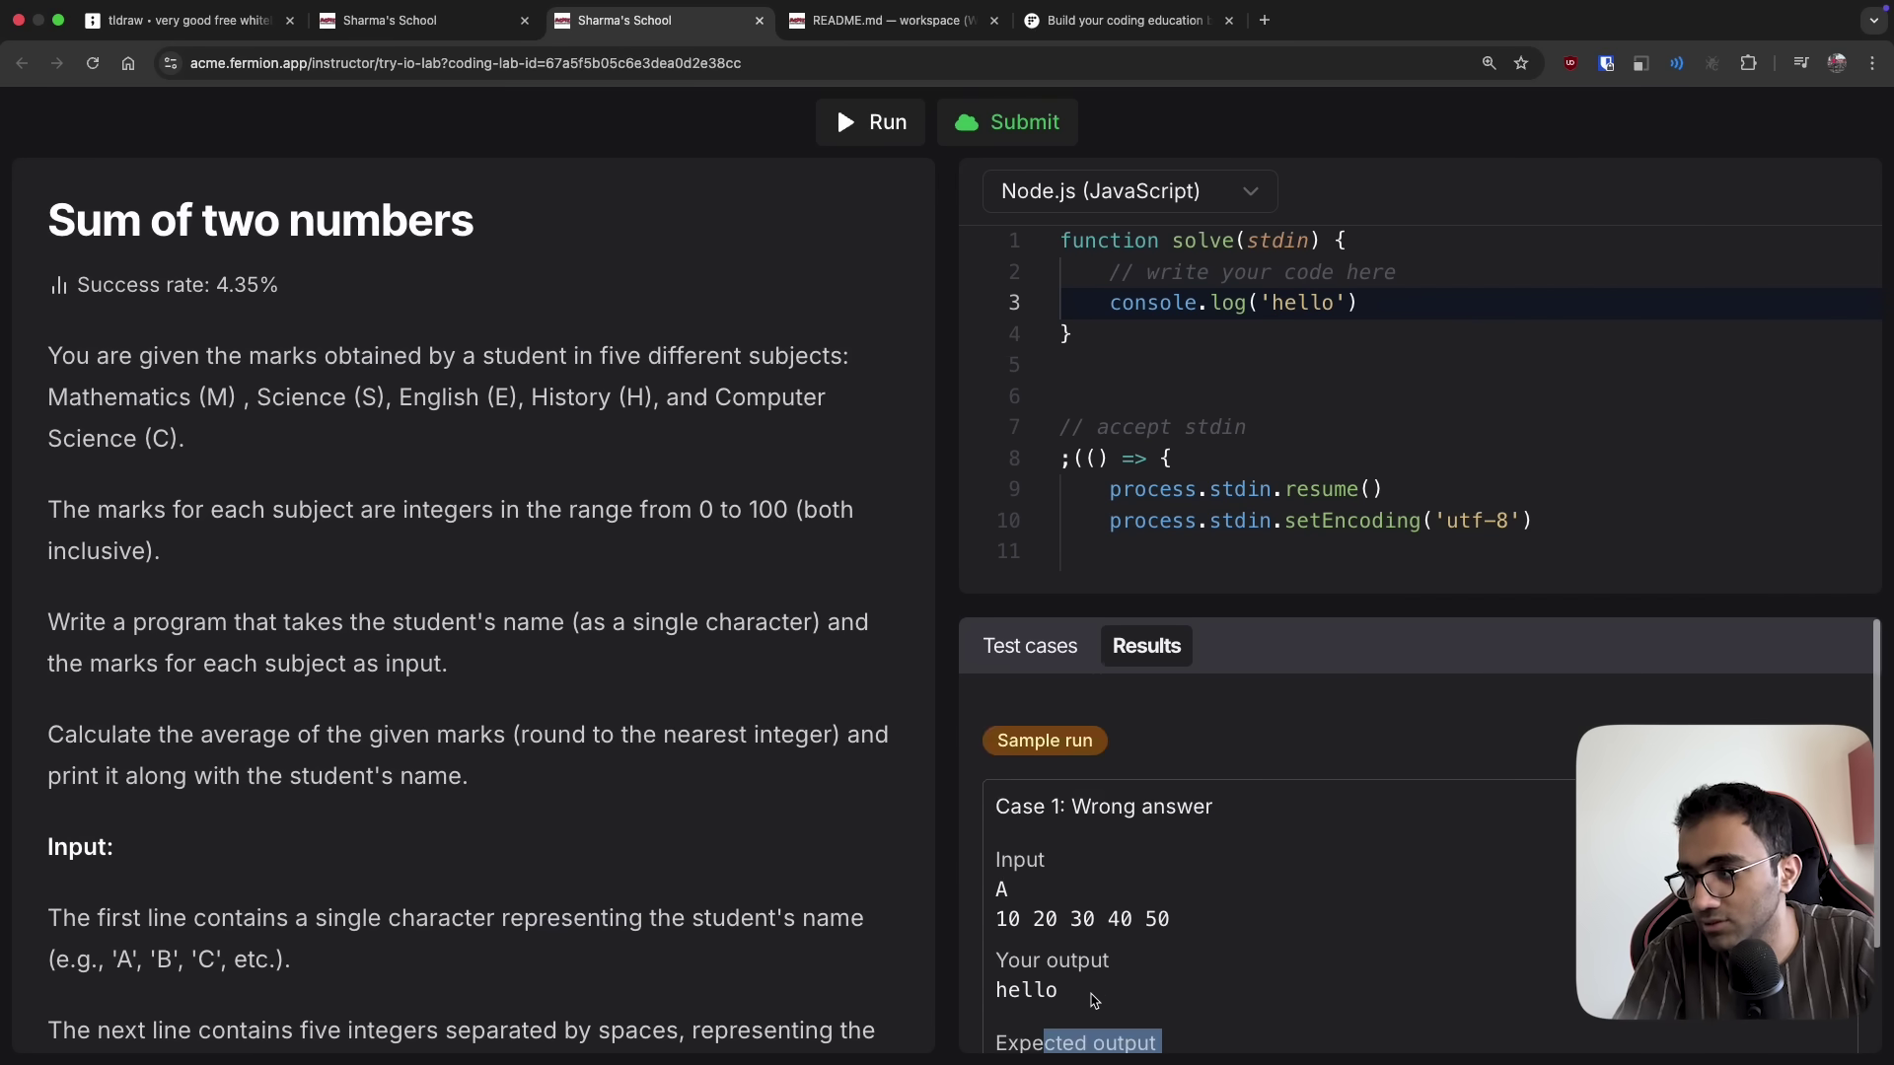
left_click(1101, 990)
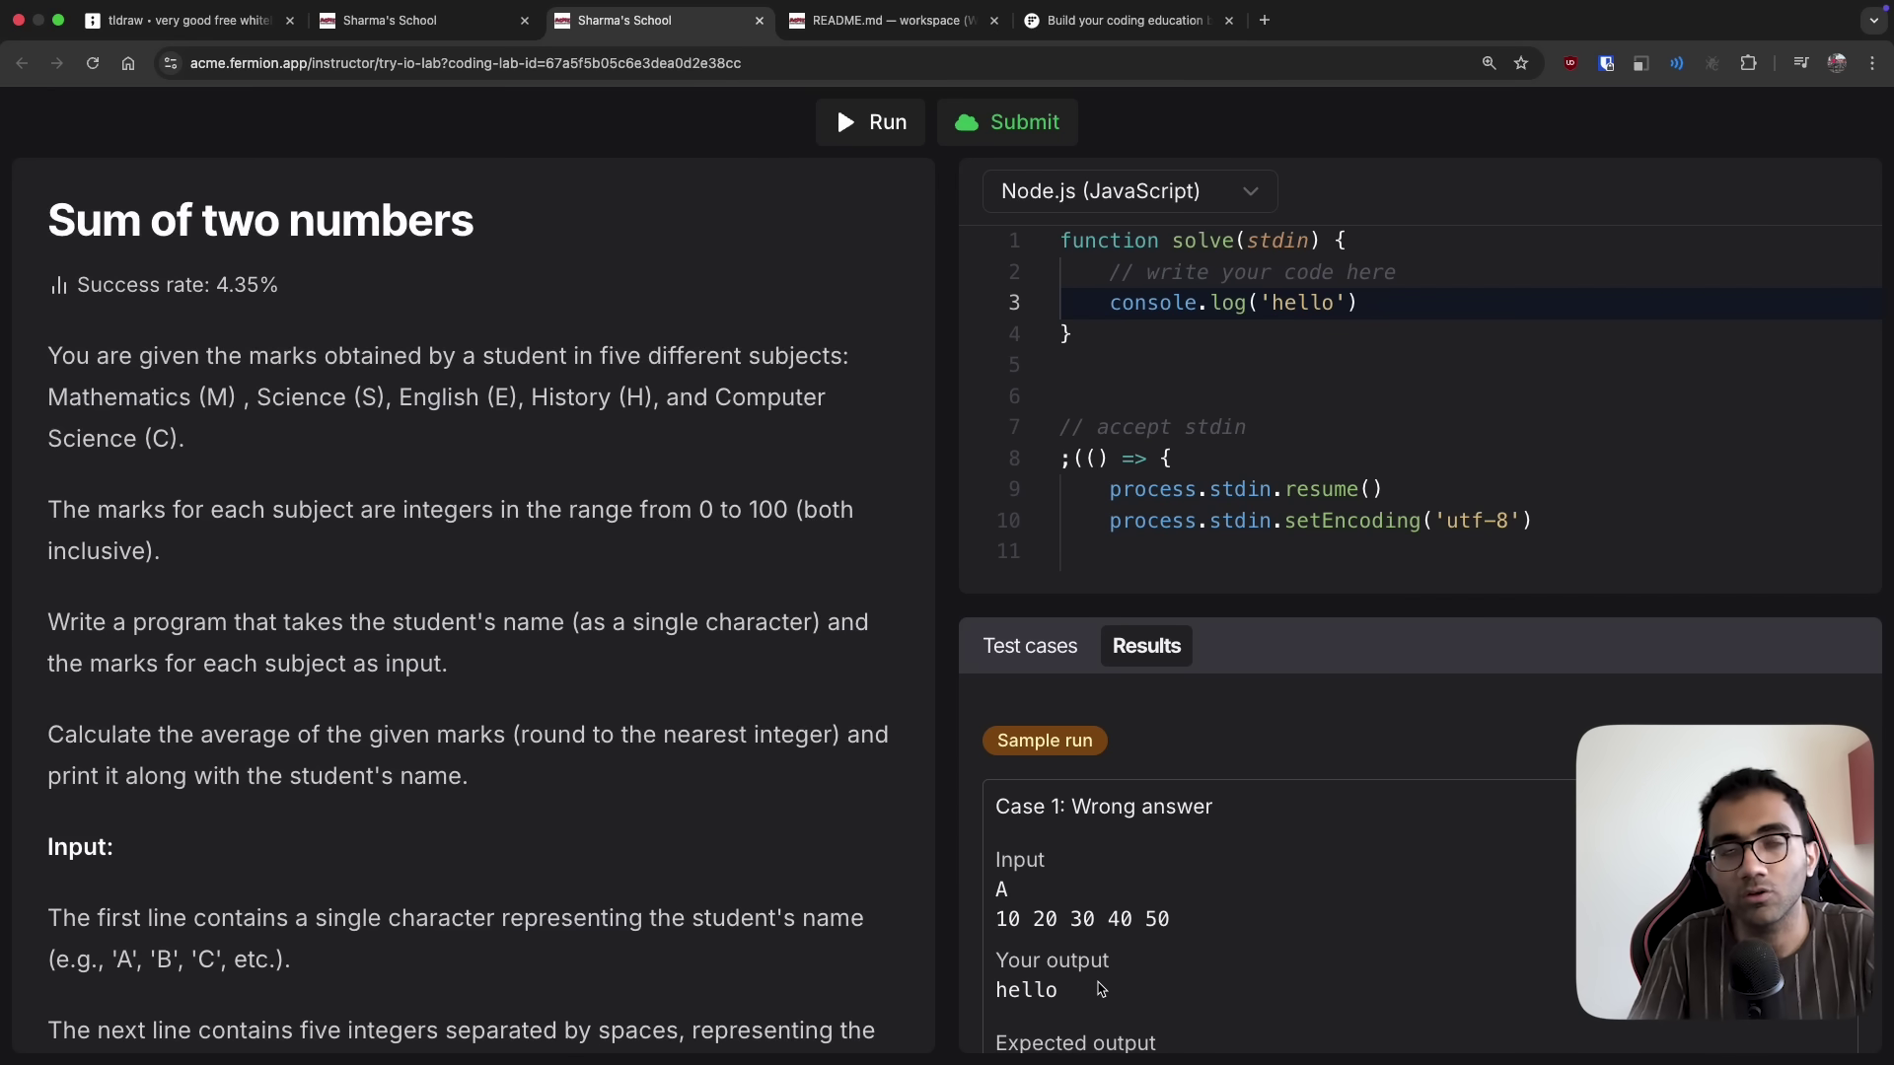
left_click_drag(1087, 873, 1107, 944)
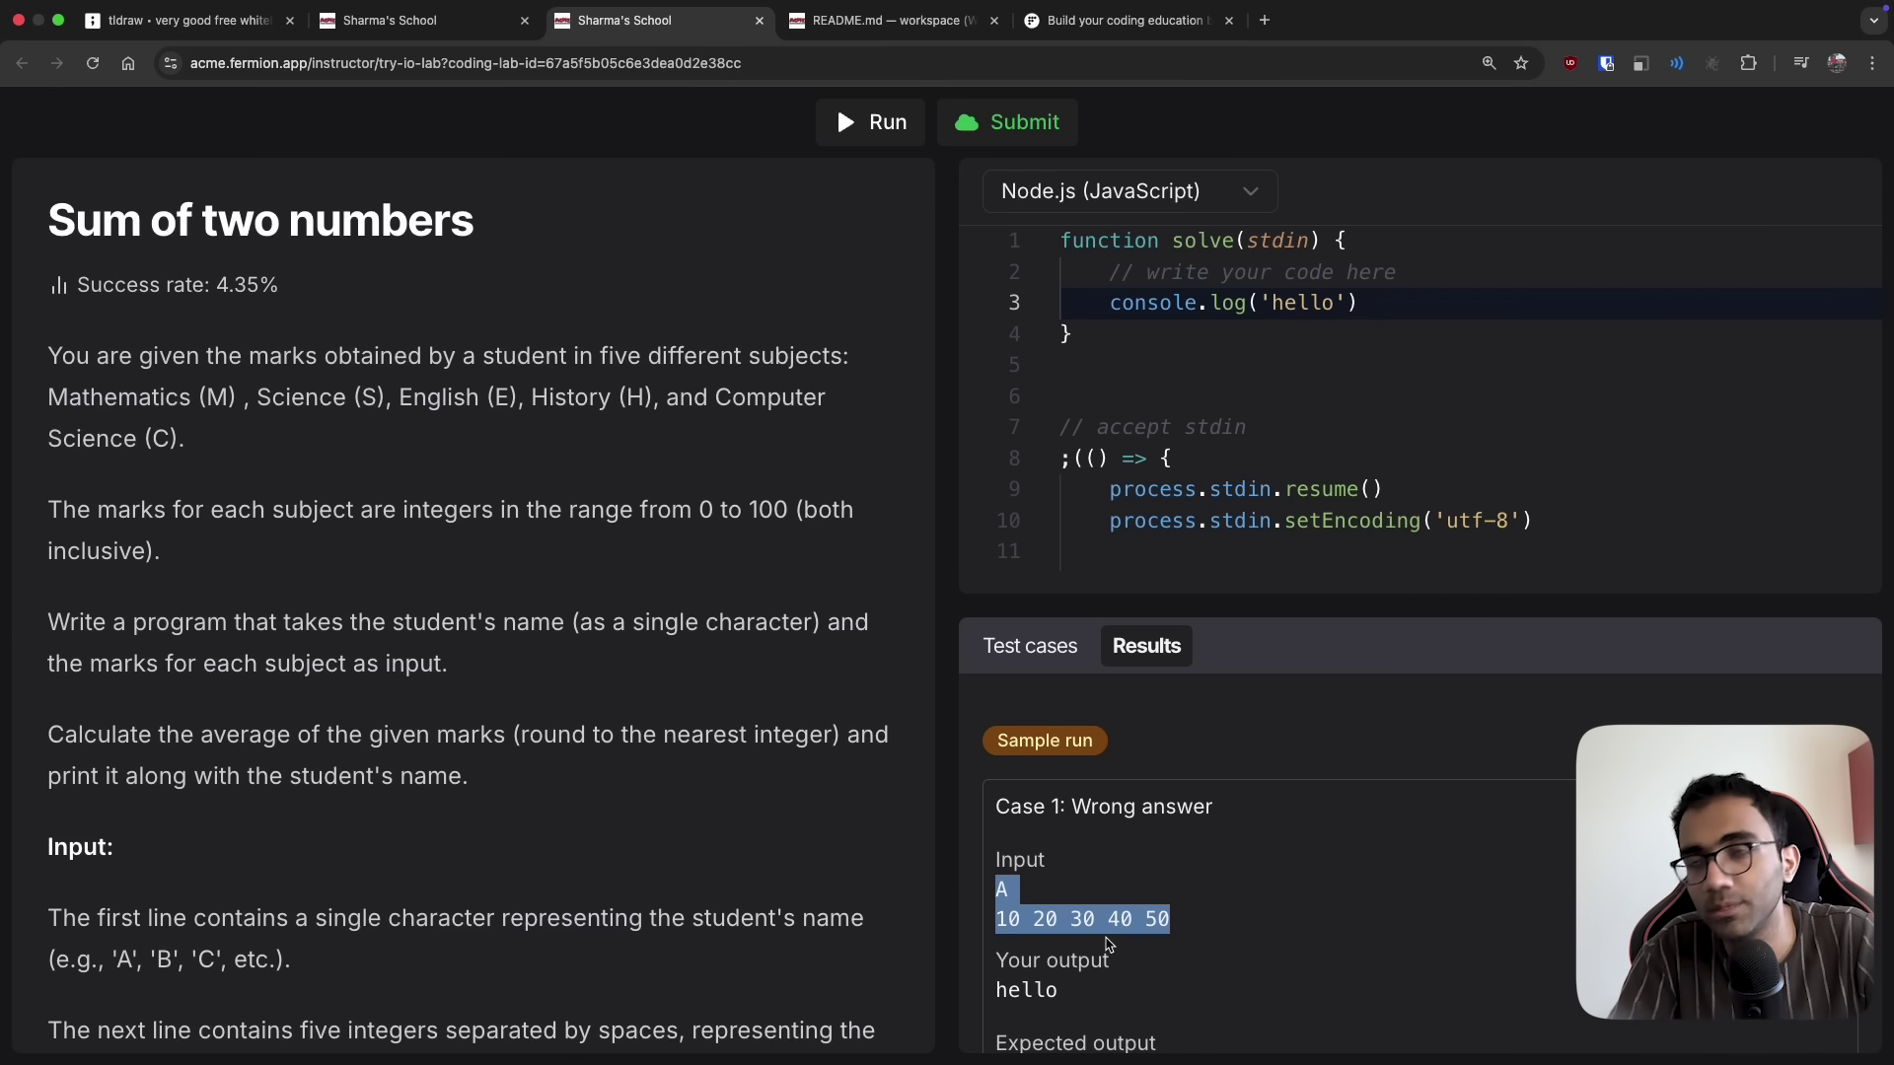
Add a '// ...' placeholder comment on line 4 below console.log
left_click(1366, 304)
key("Return")
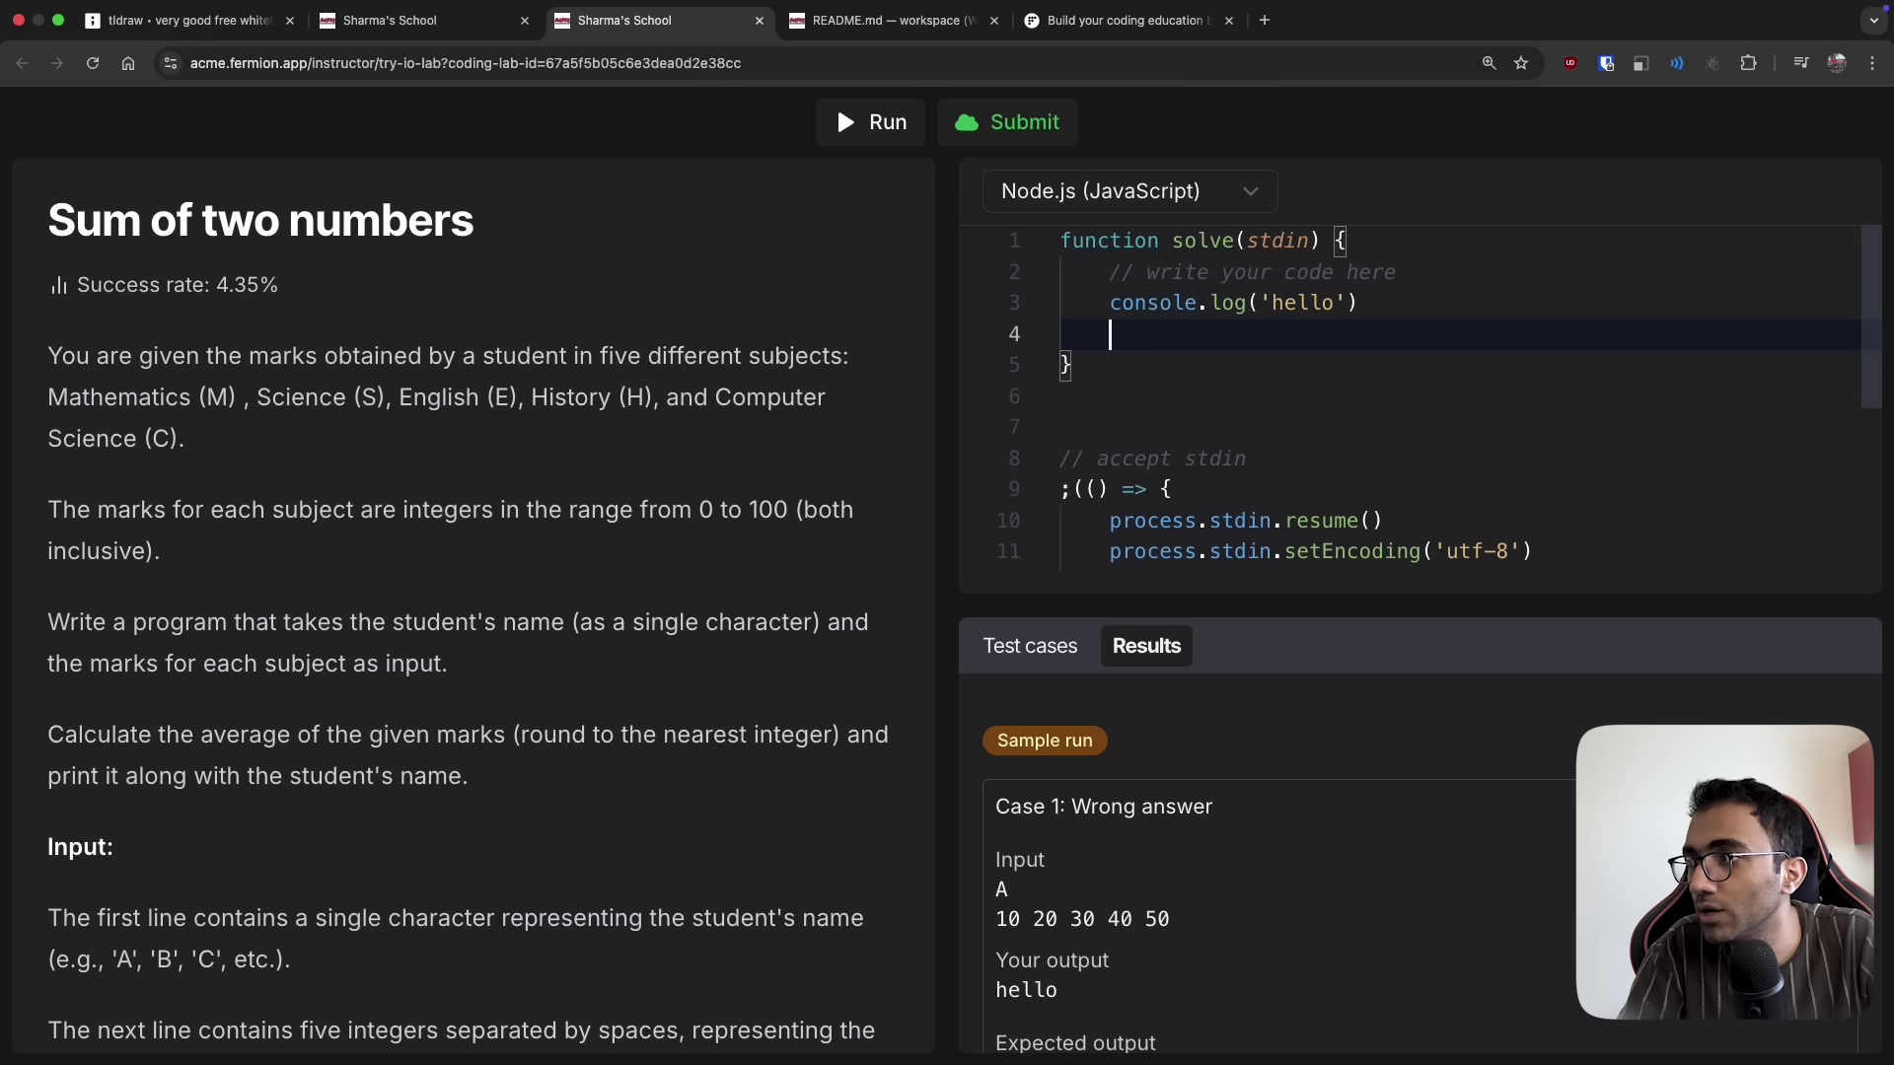
type("// ...")
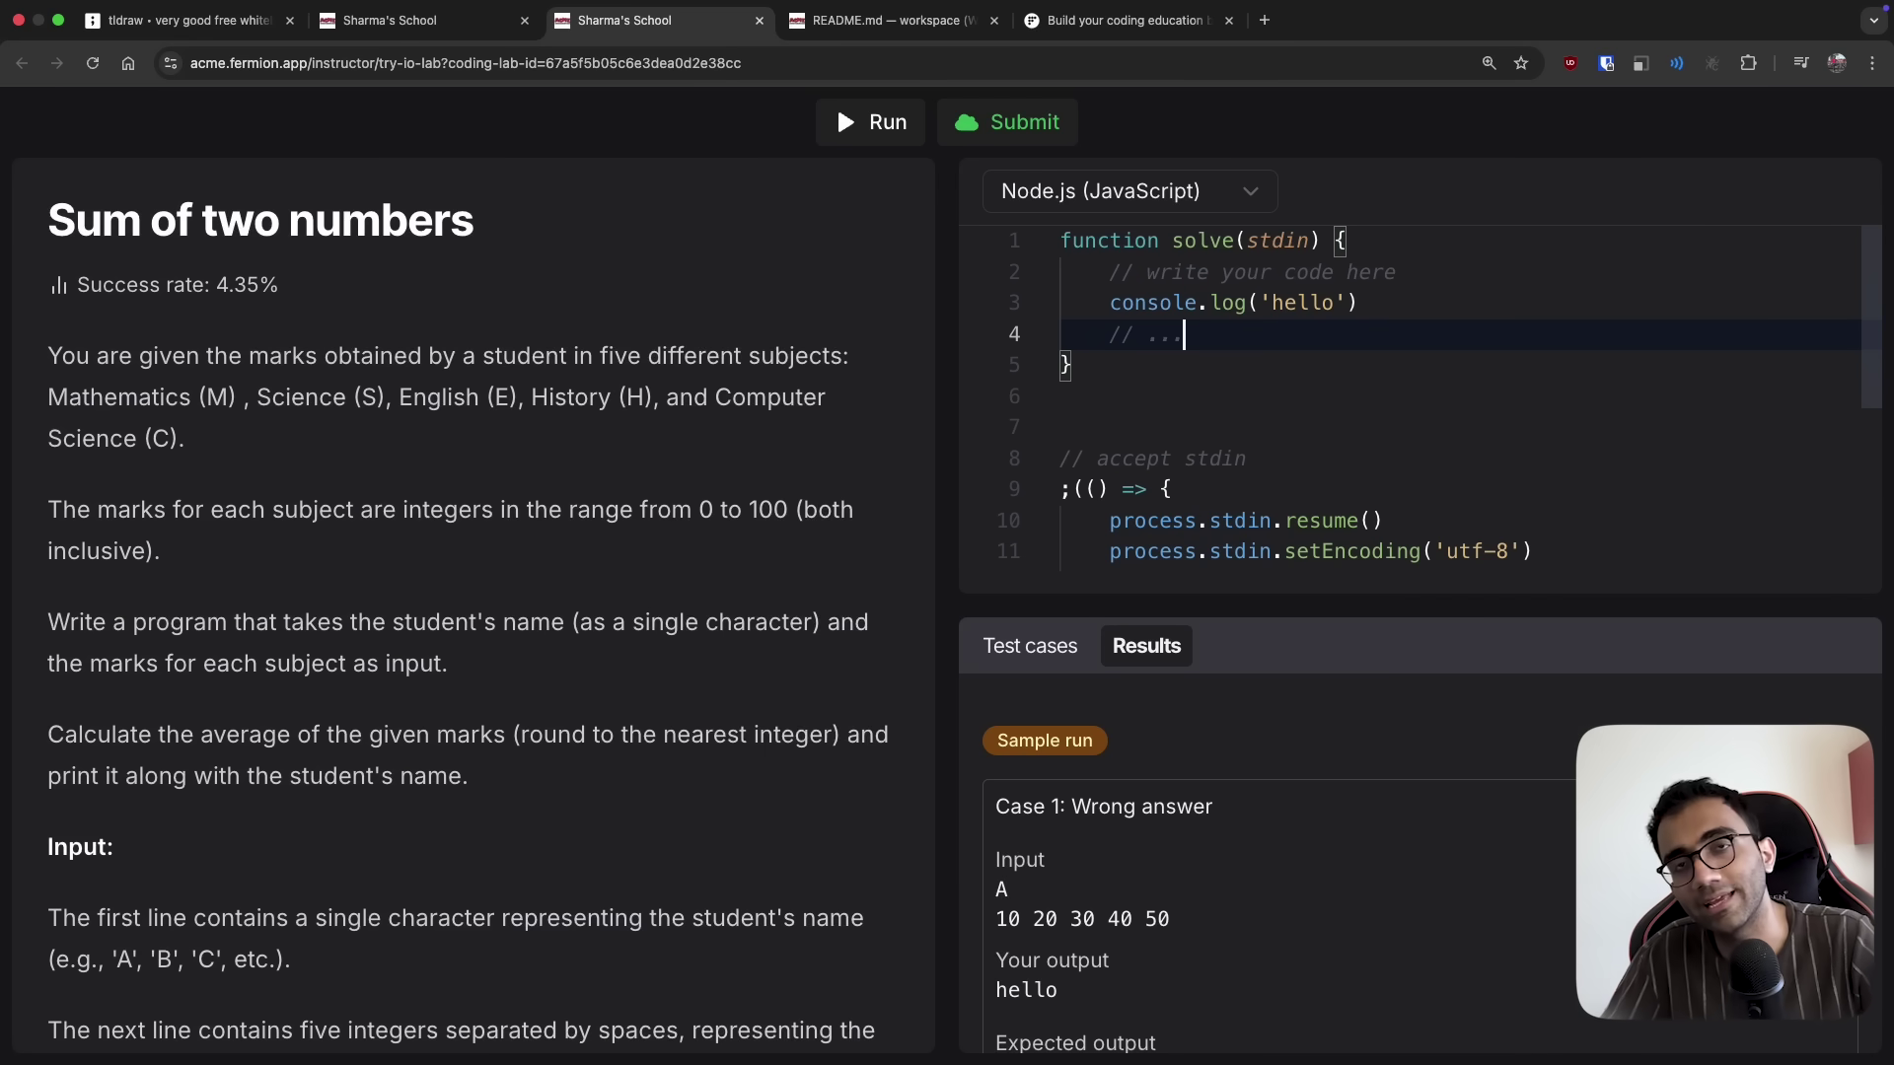
In the workspace terminal, run ls, clear, then ls -la and clear again
key("ctrl+Tab")
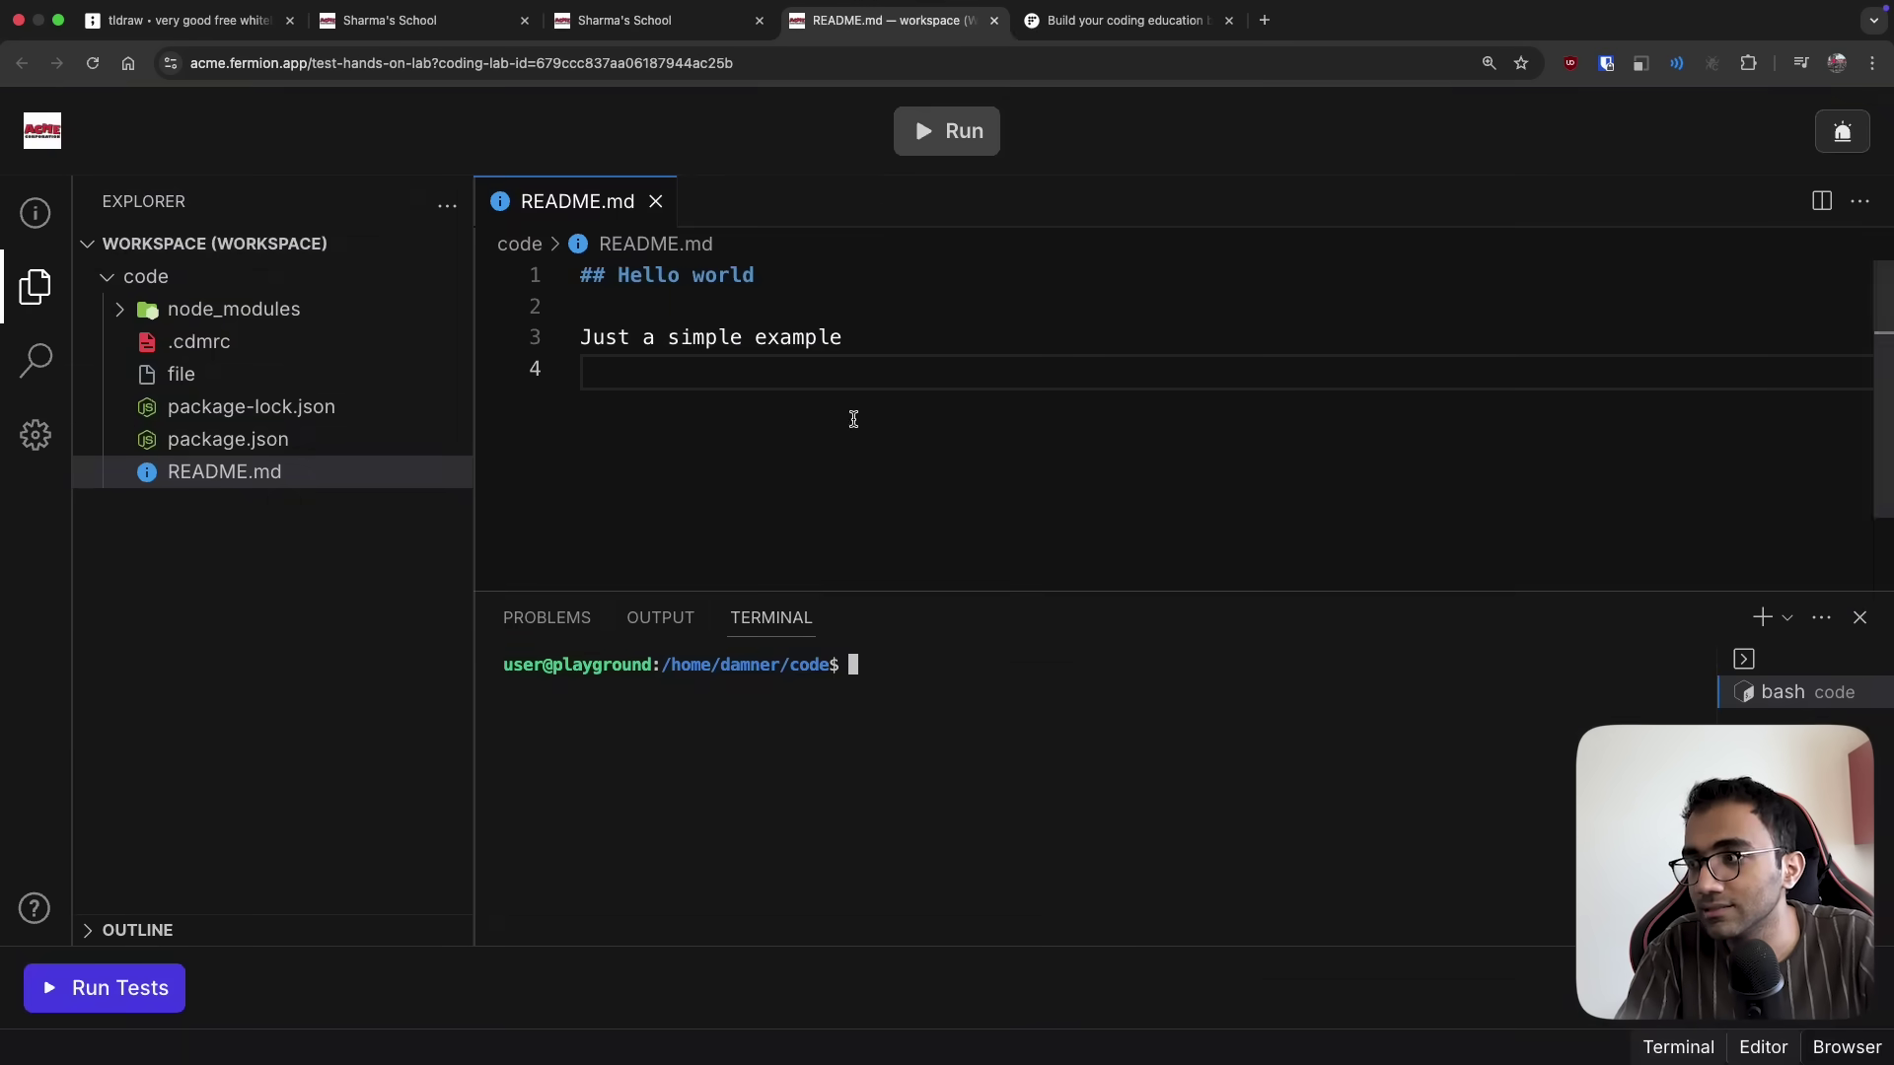
type("ls")
key("Return")
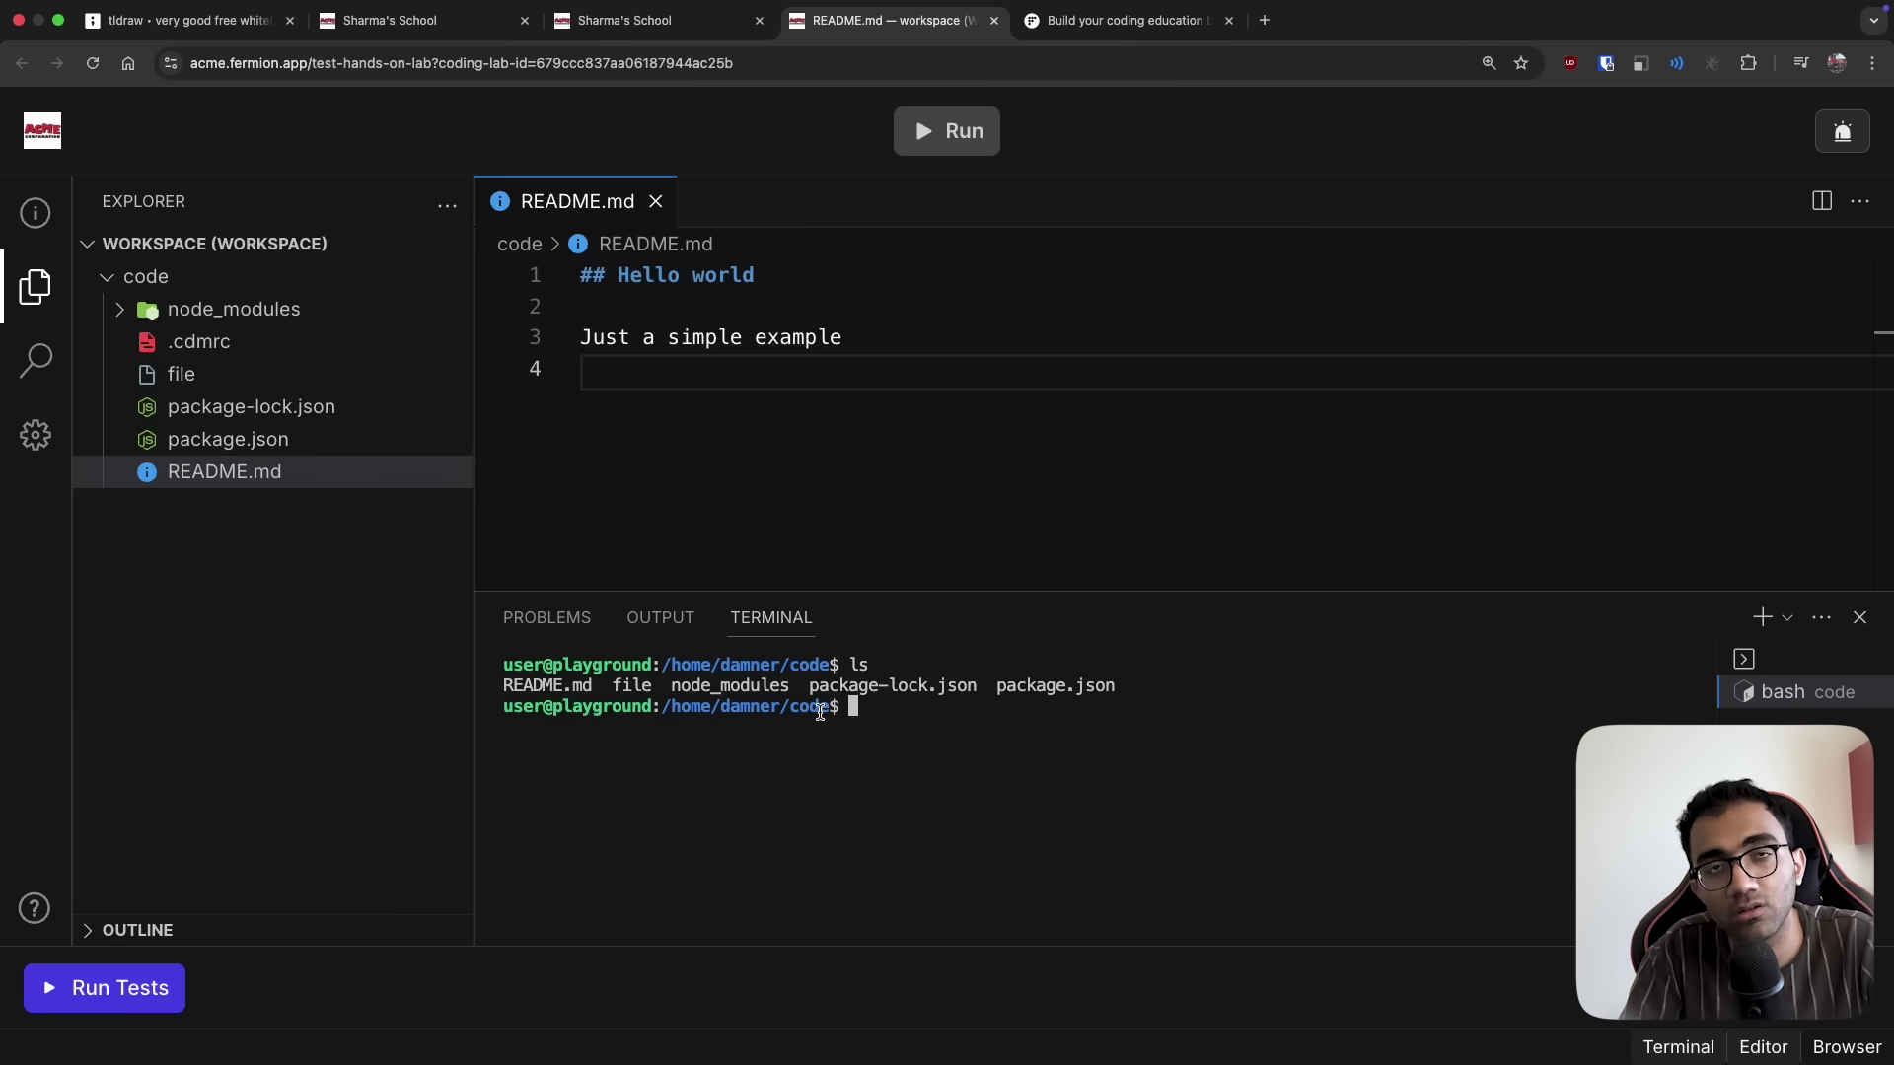
type("clear")
key("Return")
type("ls -")
type("la")
key("Return")
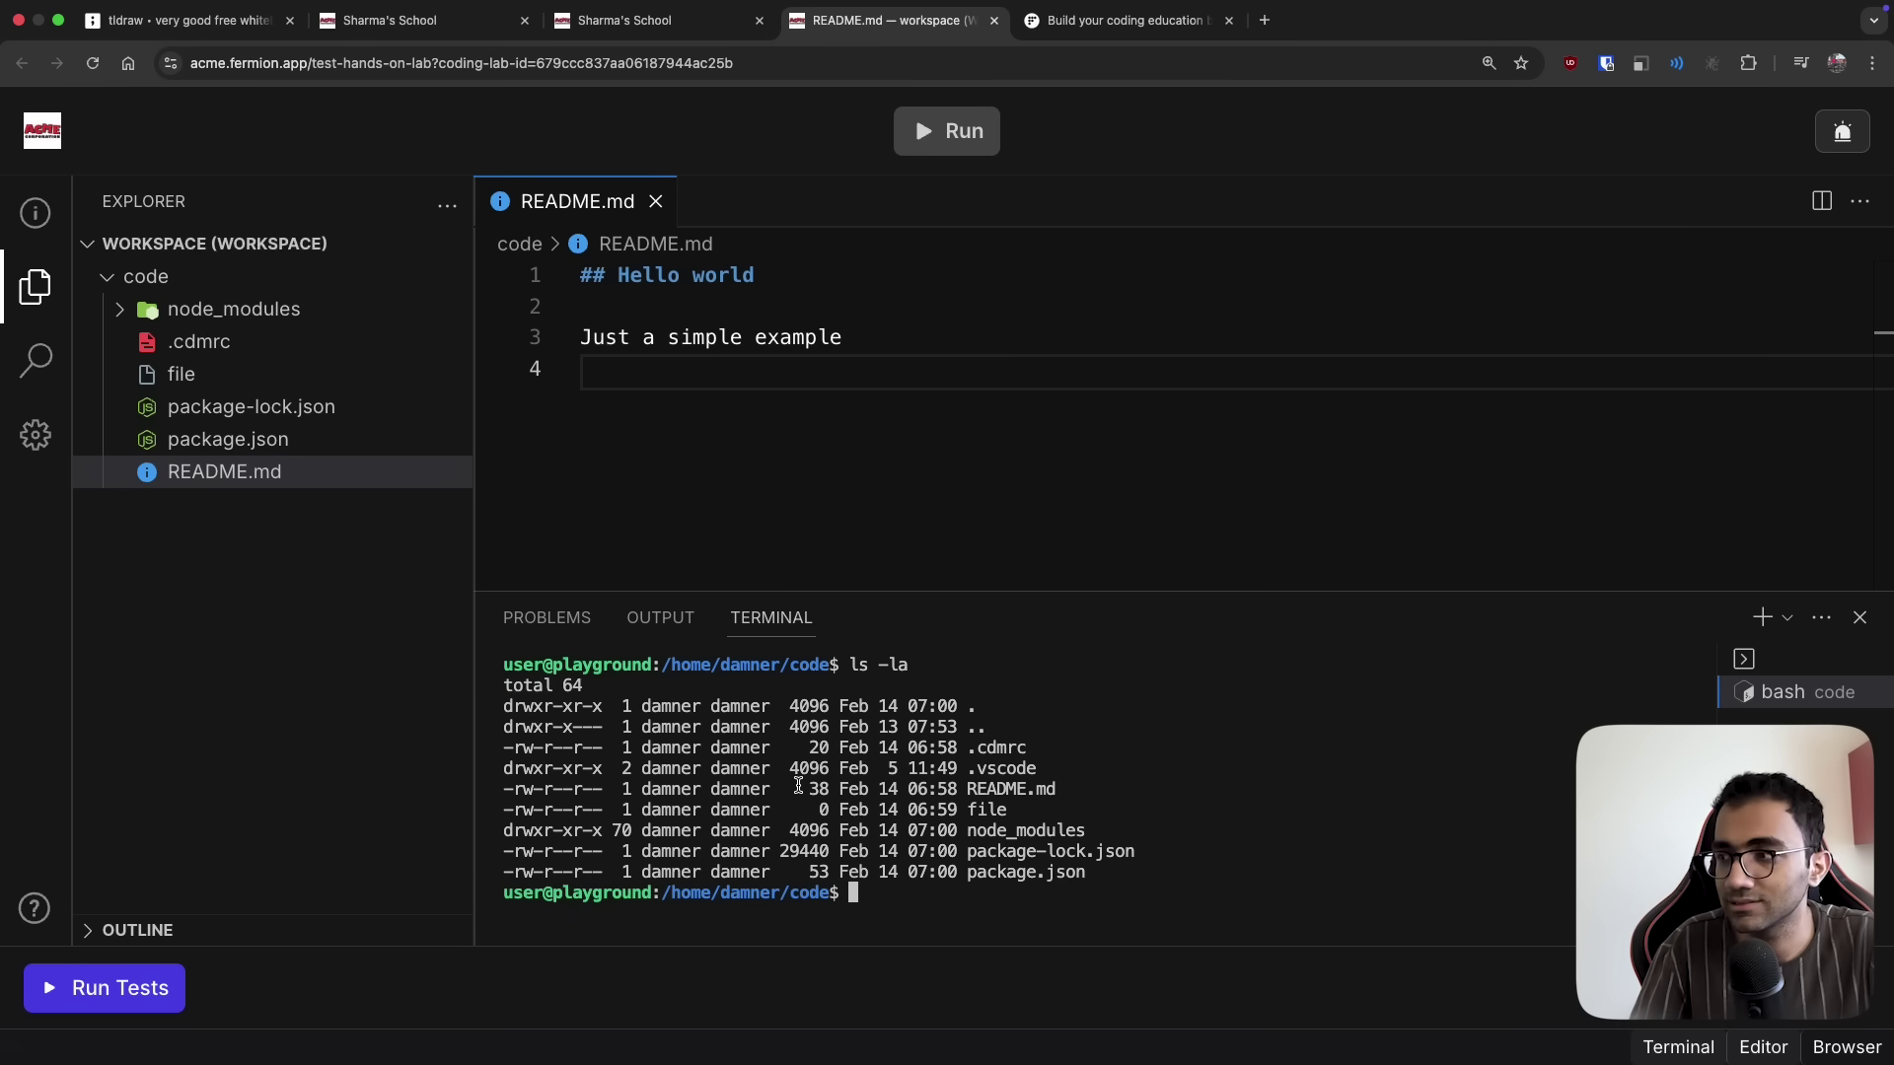
left_click_drag(704, 717, 771, 730)
key("ctrl+l")
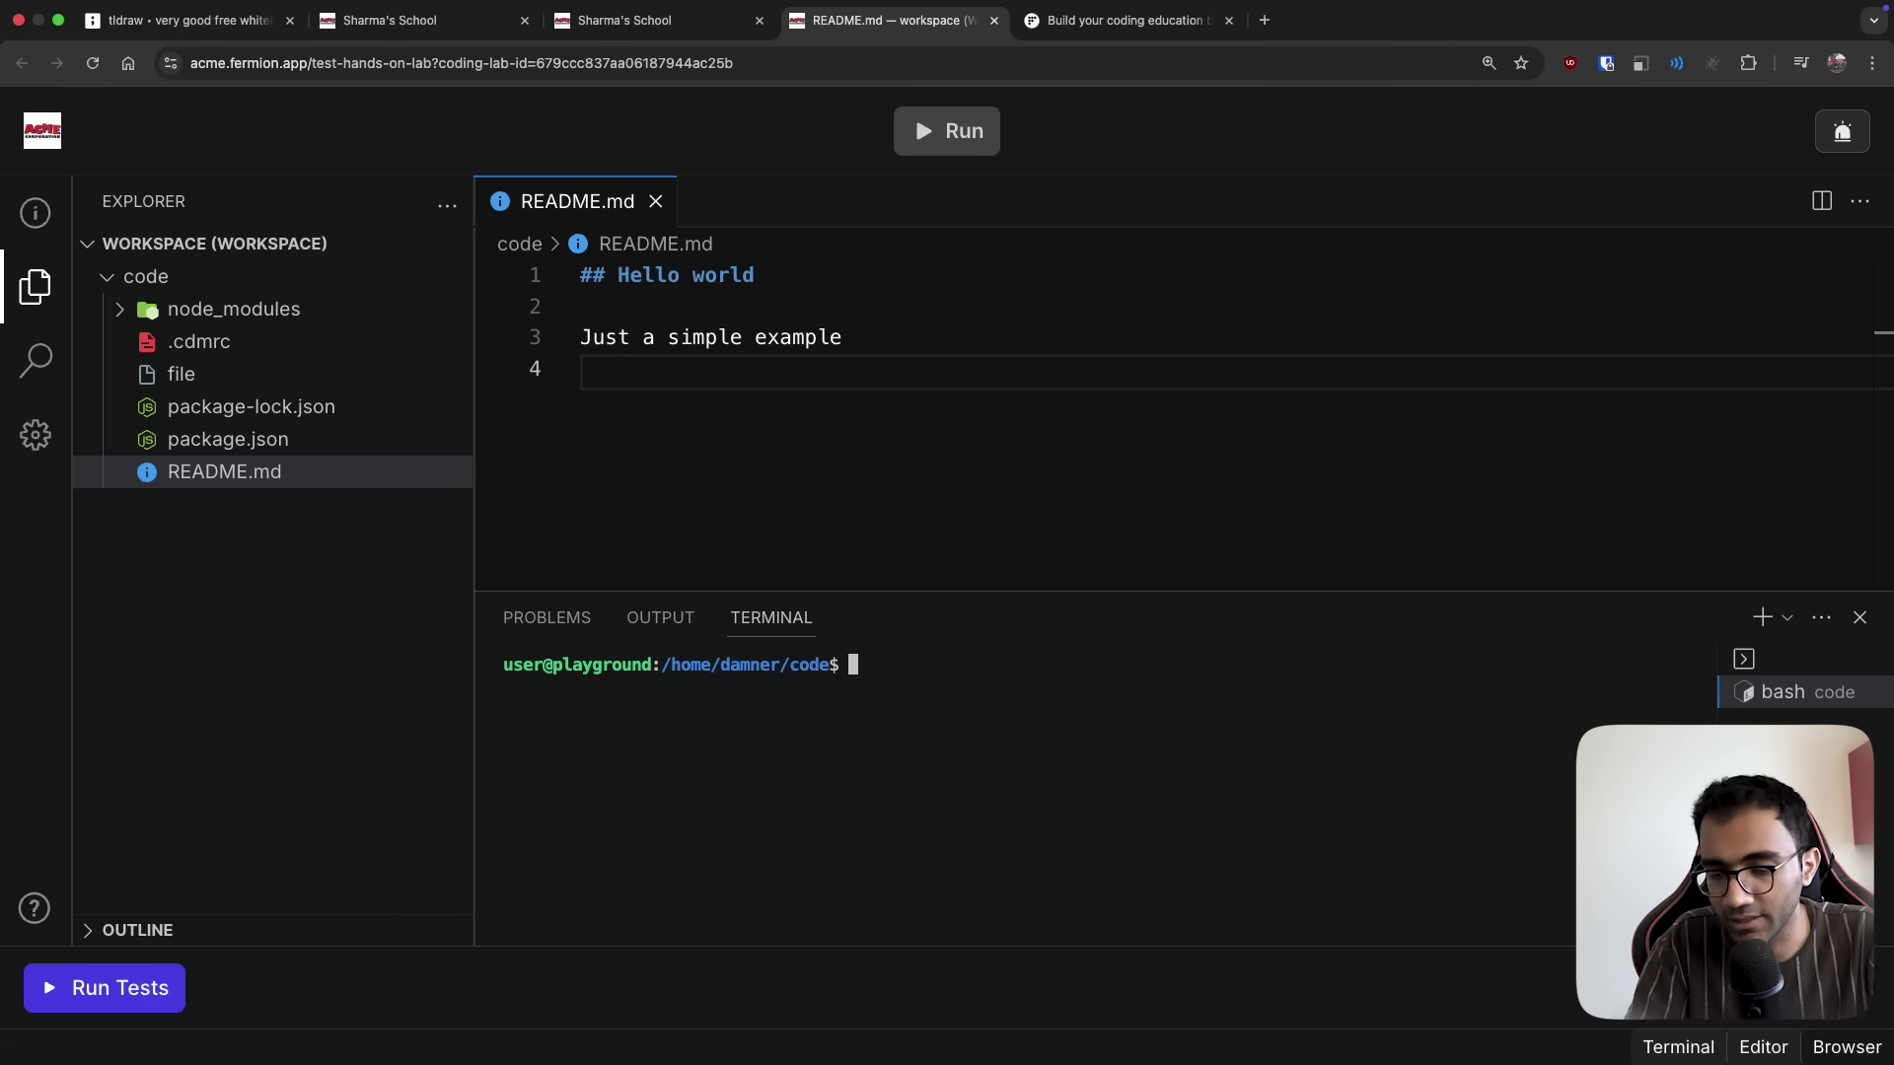
Run 'sleep 5 && echo 1' and highlight the command with its output 1
type("sleep 5 && echo 1")
key("Return")
left_click_drag(849, 663, 1044, 664)
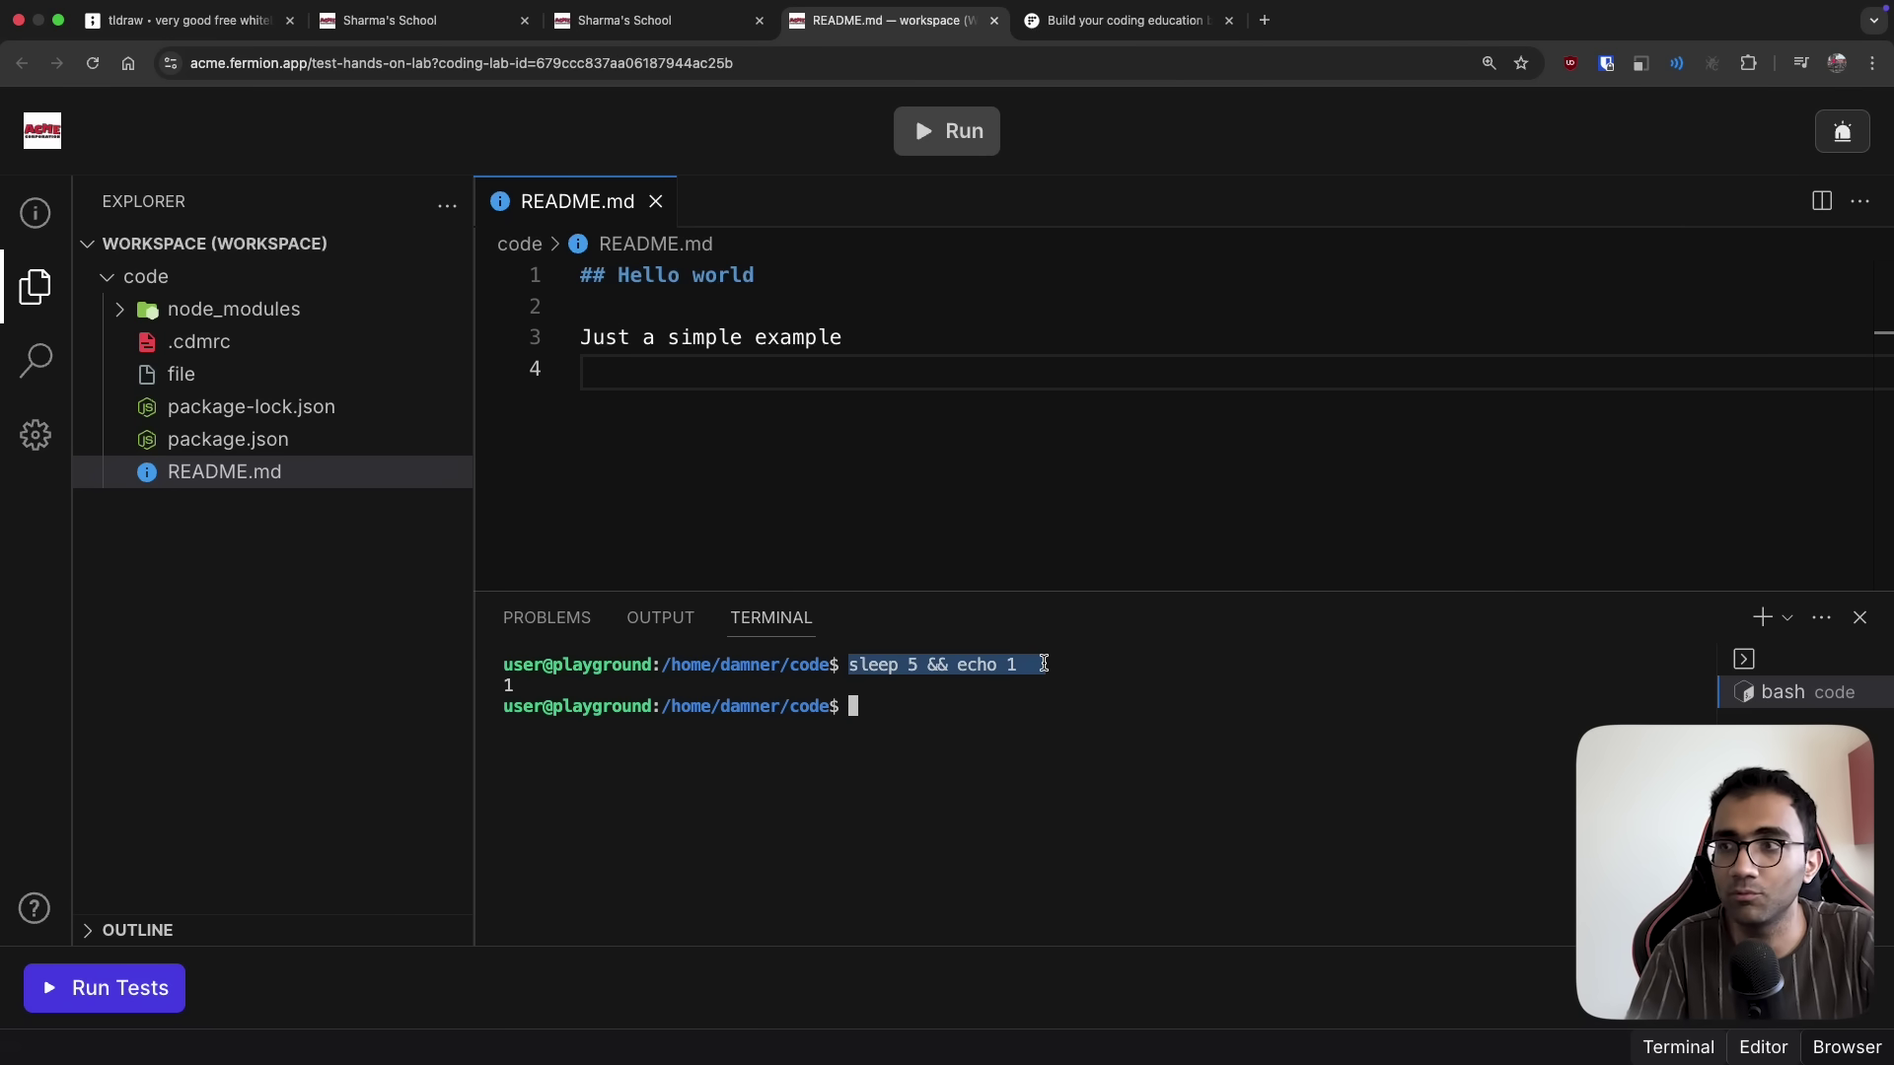
left_click_drag(968, 765, 795, 651)
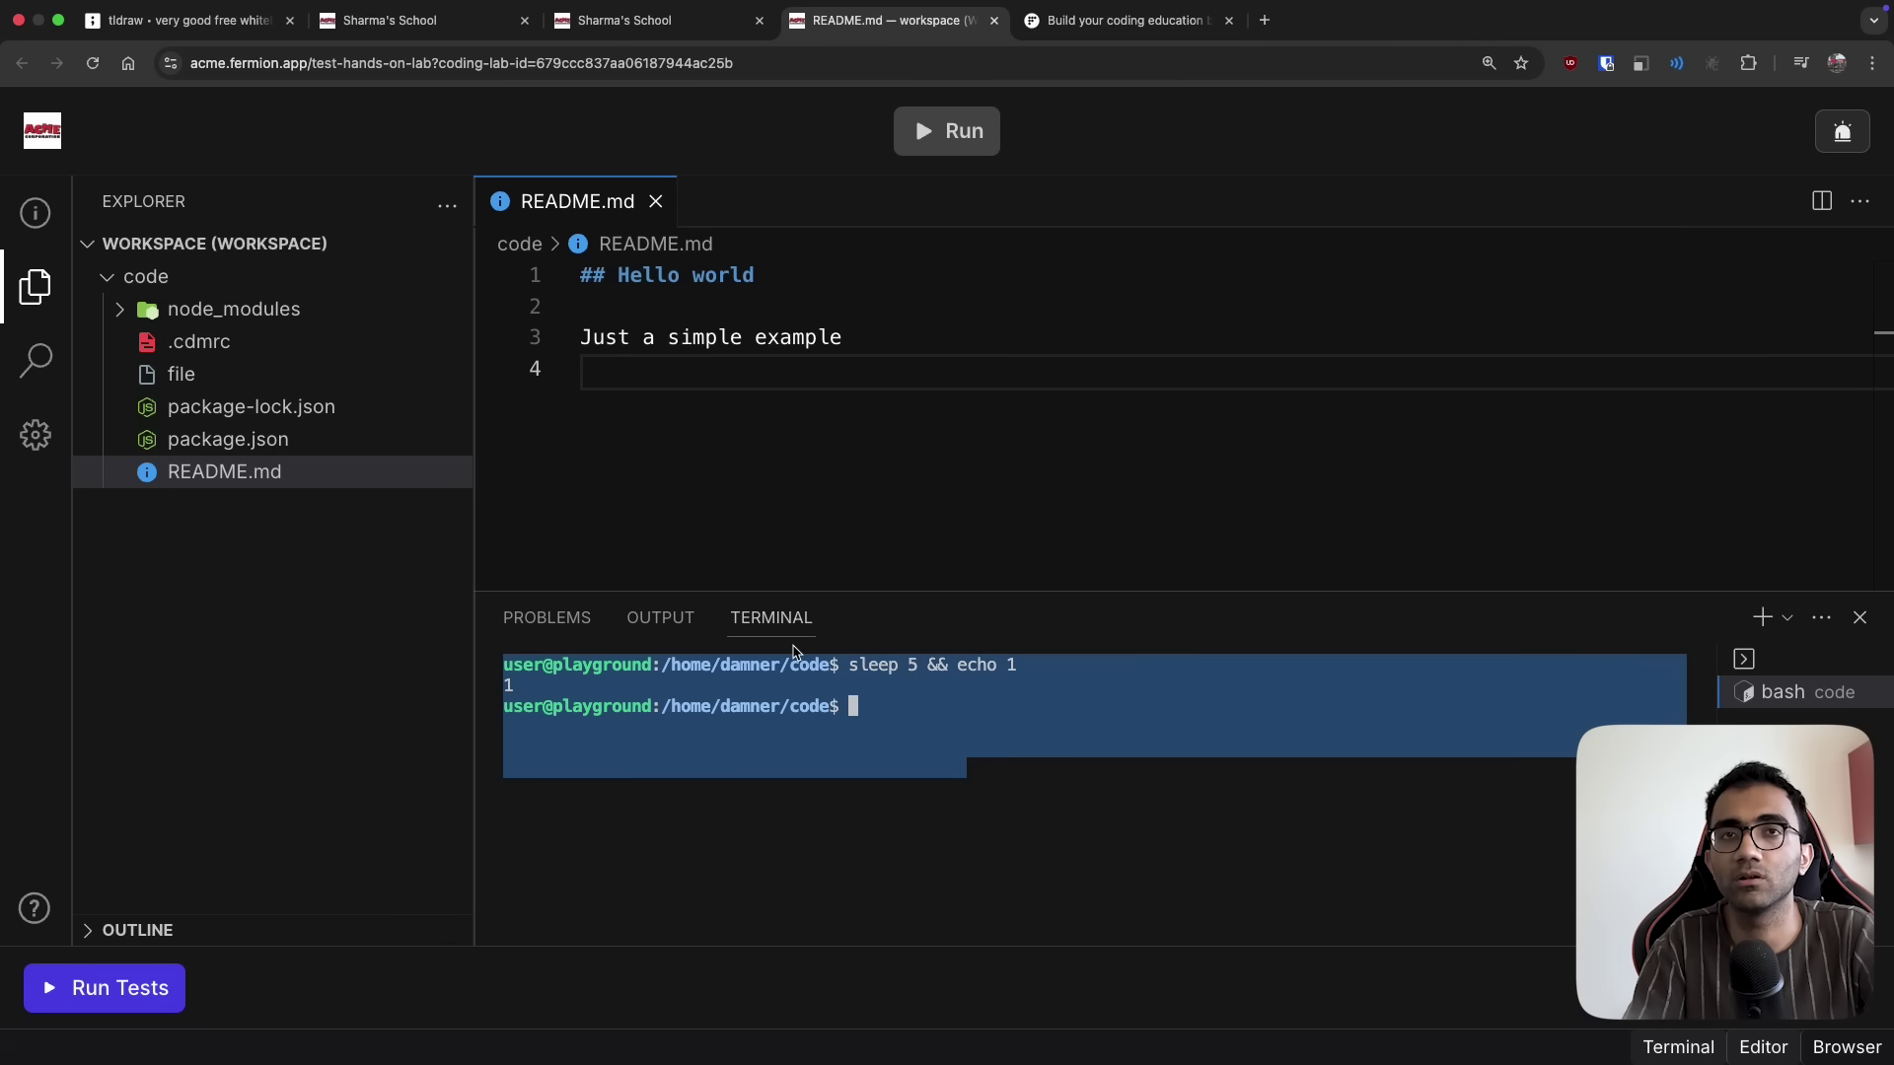
Rerun the sleep command, interrupt it with Ctrl+C, and return to the Sum of two numbers lab
key("Up")
key("Return")
key("ctrl+c")
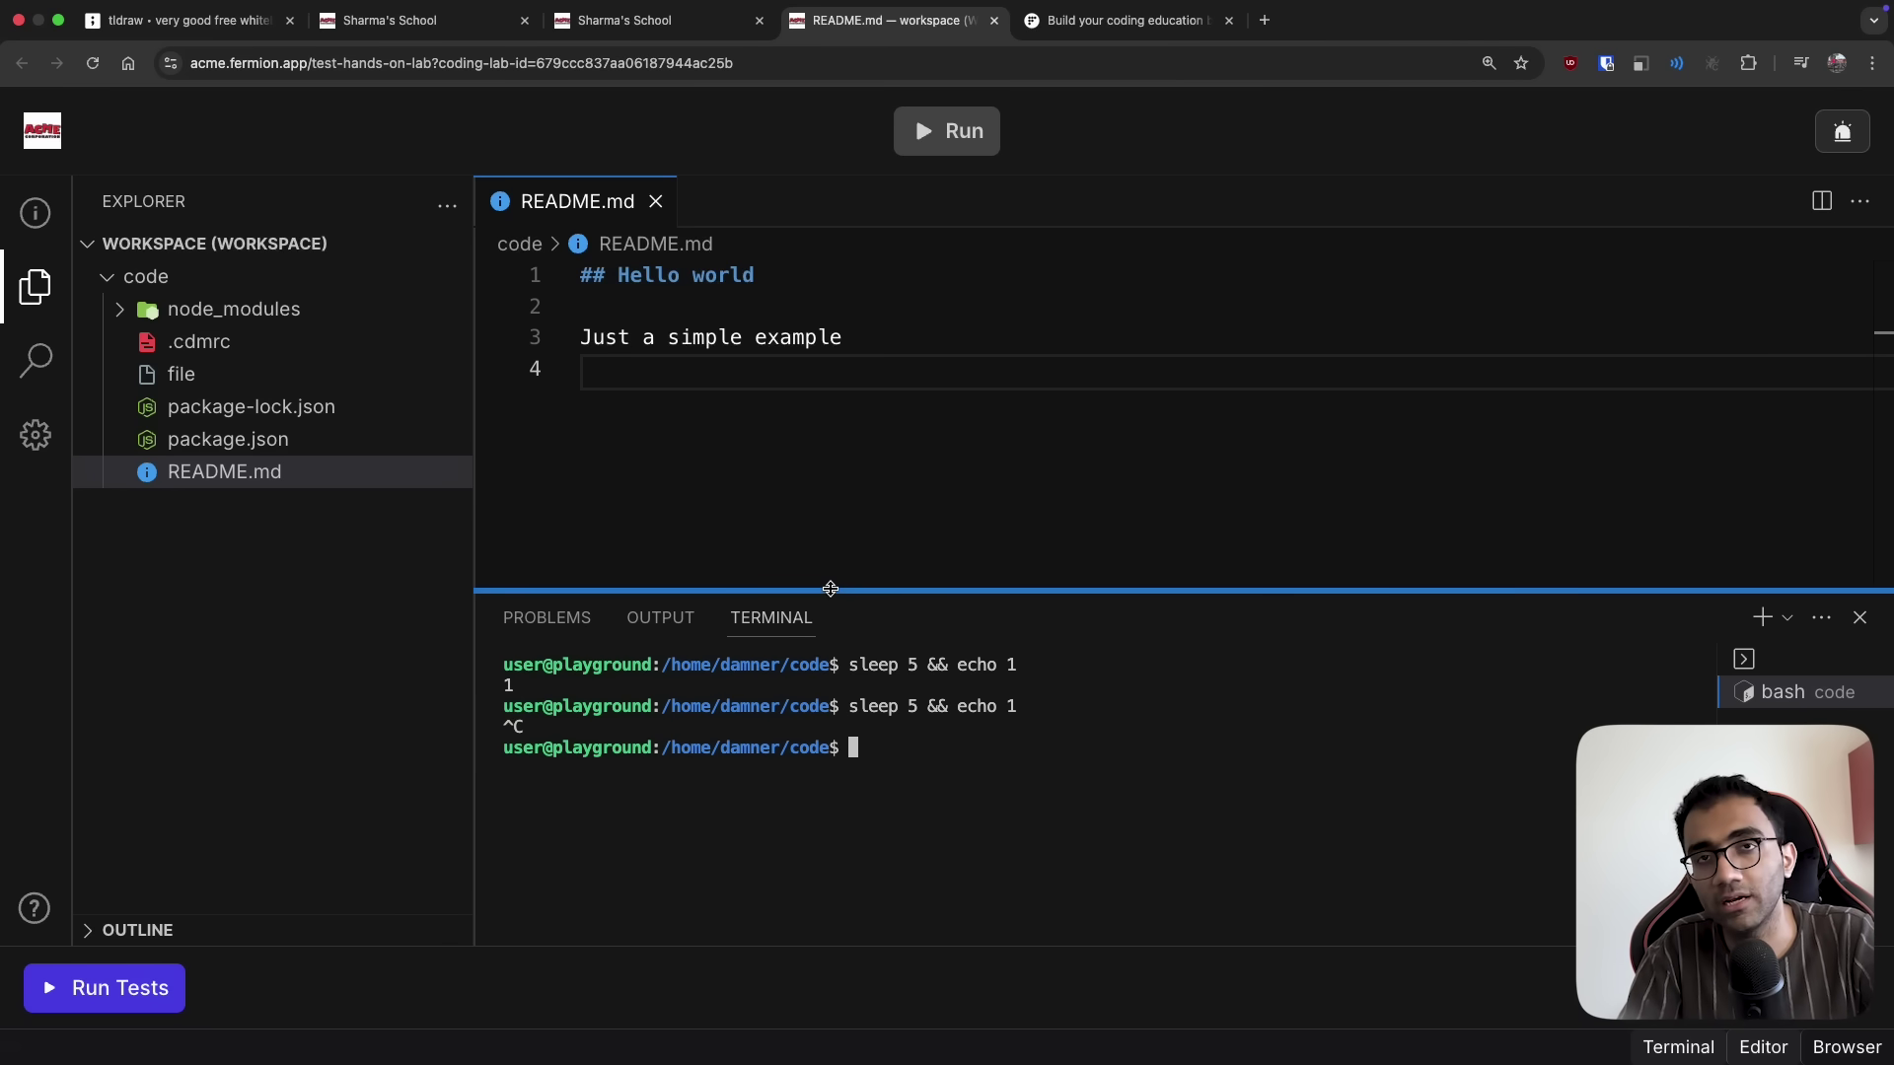
key("ctrl+shift+Tab")
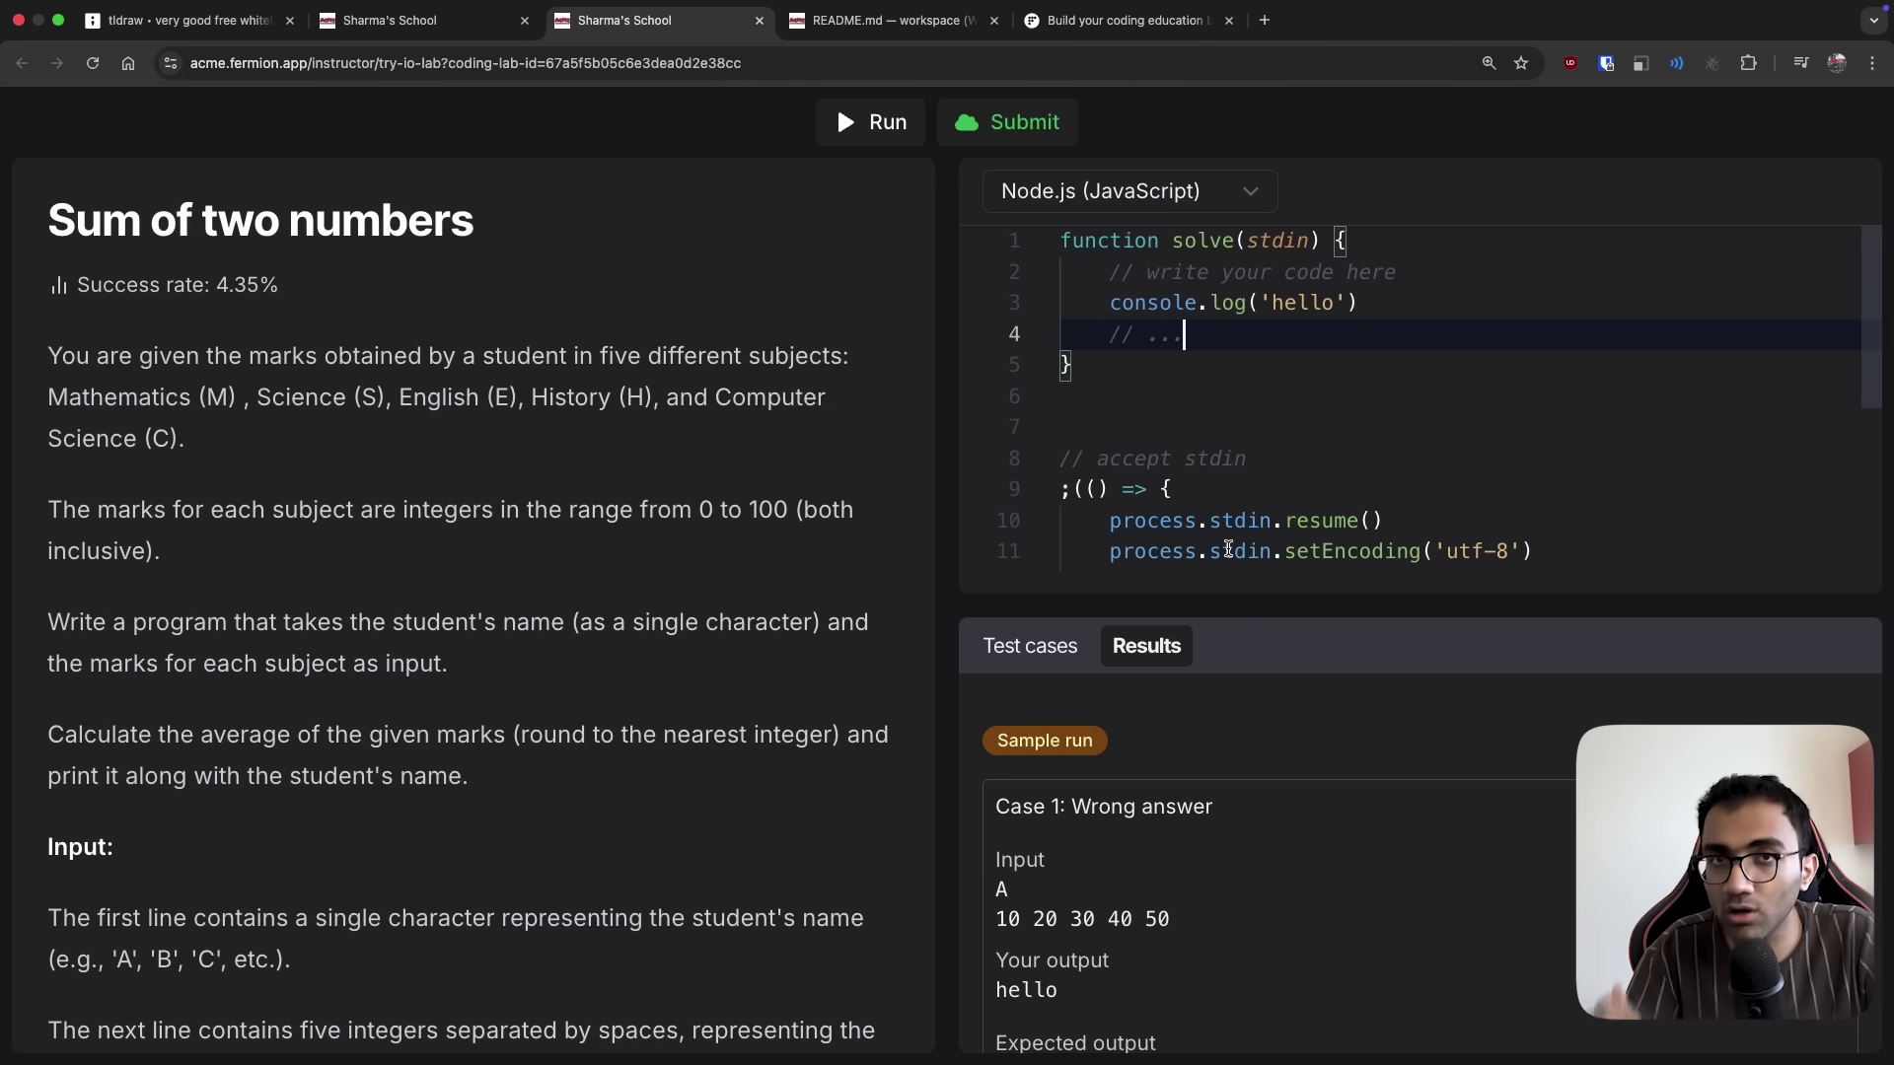
Rearrange the Server (old), Server (new) and Server 1 (old) boxes on the whiteboard
key("ctrl+shift+Tab")
key("ctrl+shift+Tab")
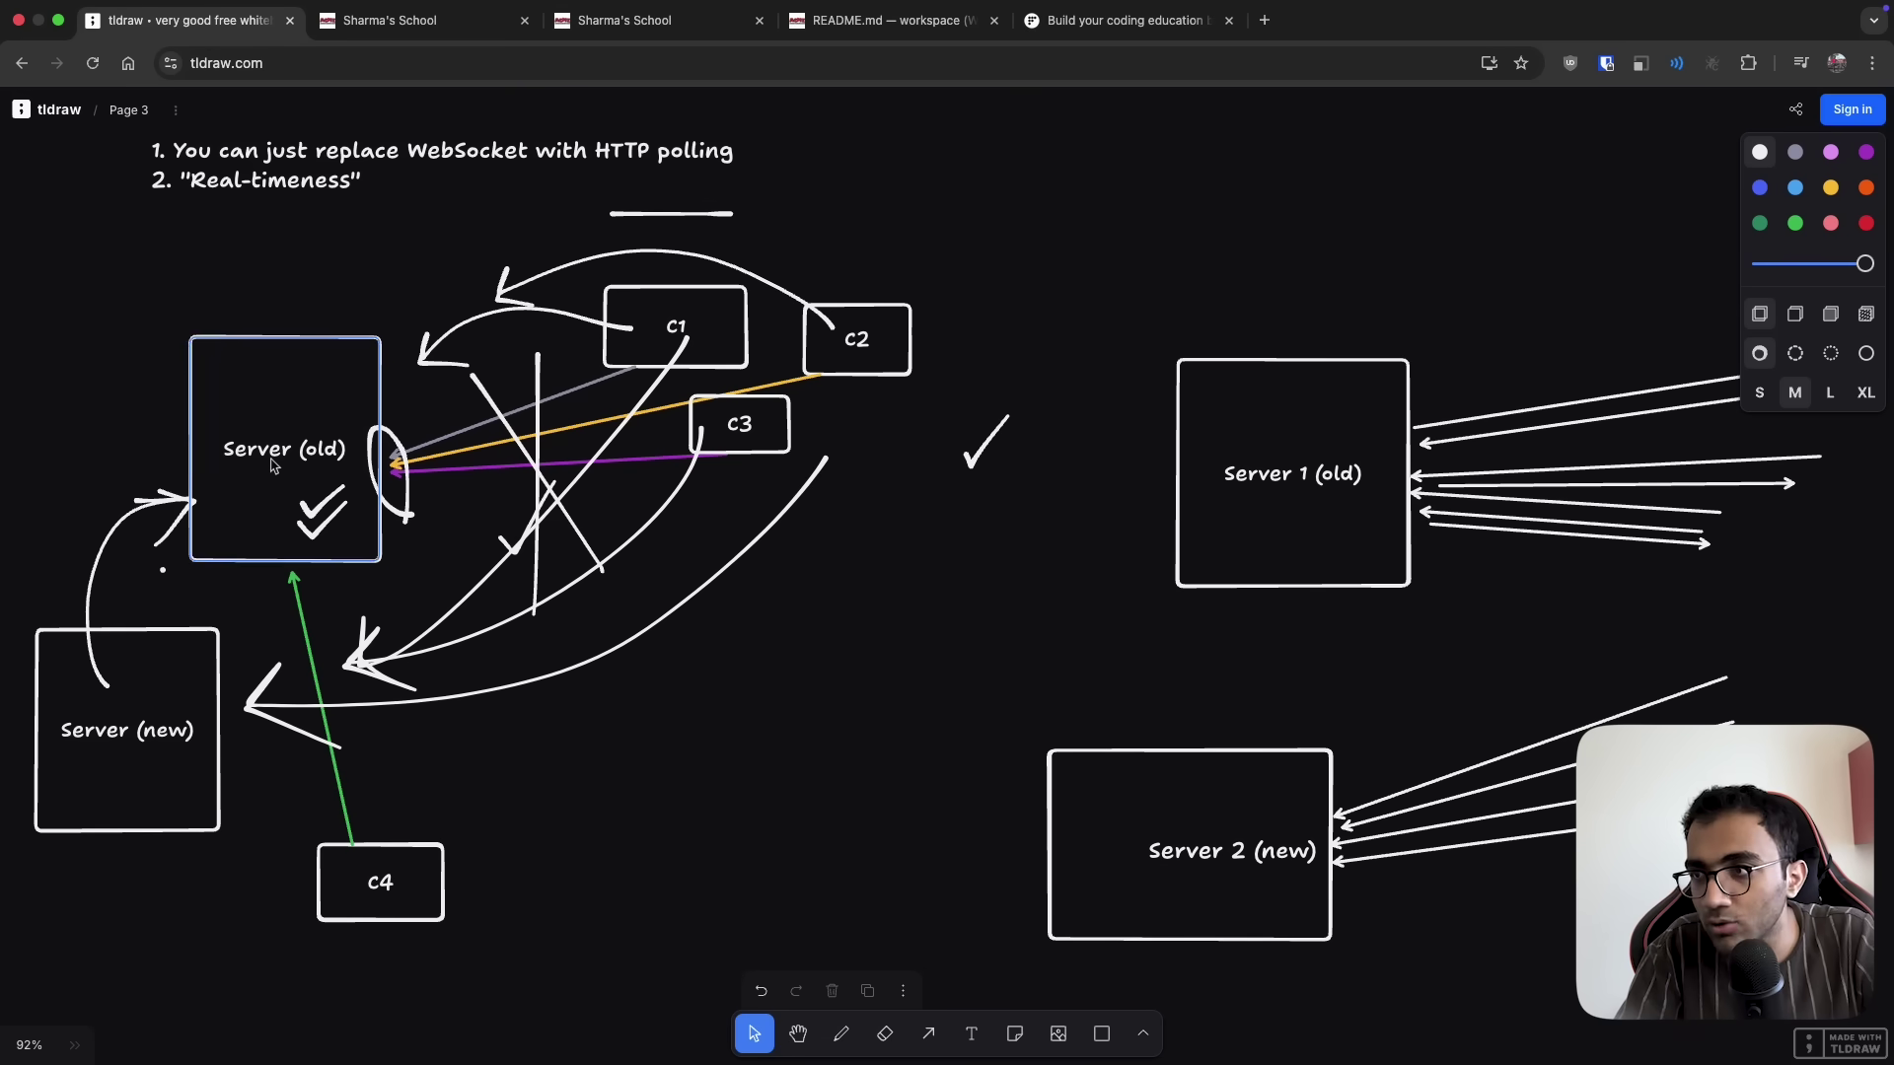
left_click_drag(276, 352, 232, 430)
left_click_drag(145, 696, 175, 678)
left_click_drag(1306, 476, 1209, 503)
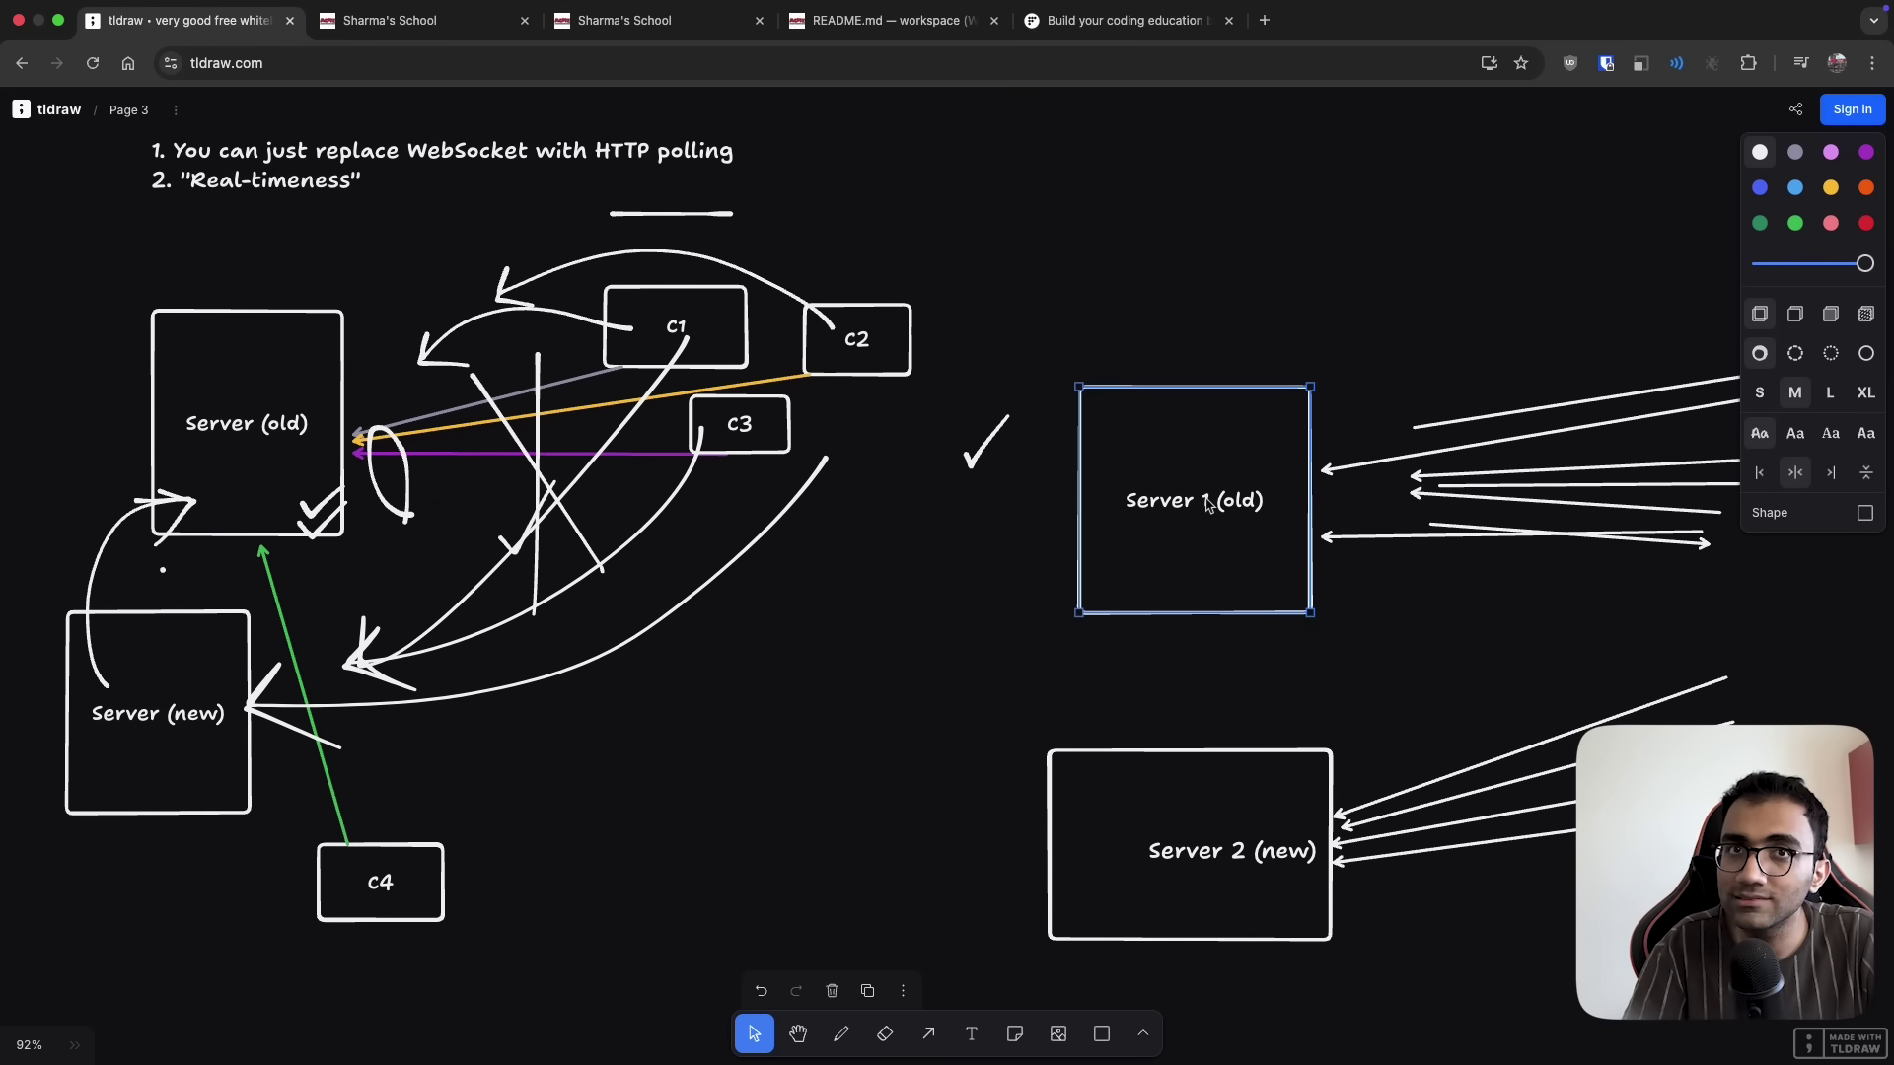
Move the Server 2 (new) label left and scroll to the empty canvas below C4
left_click(1193, 853)
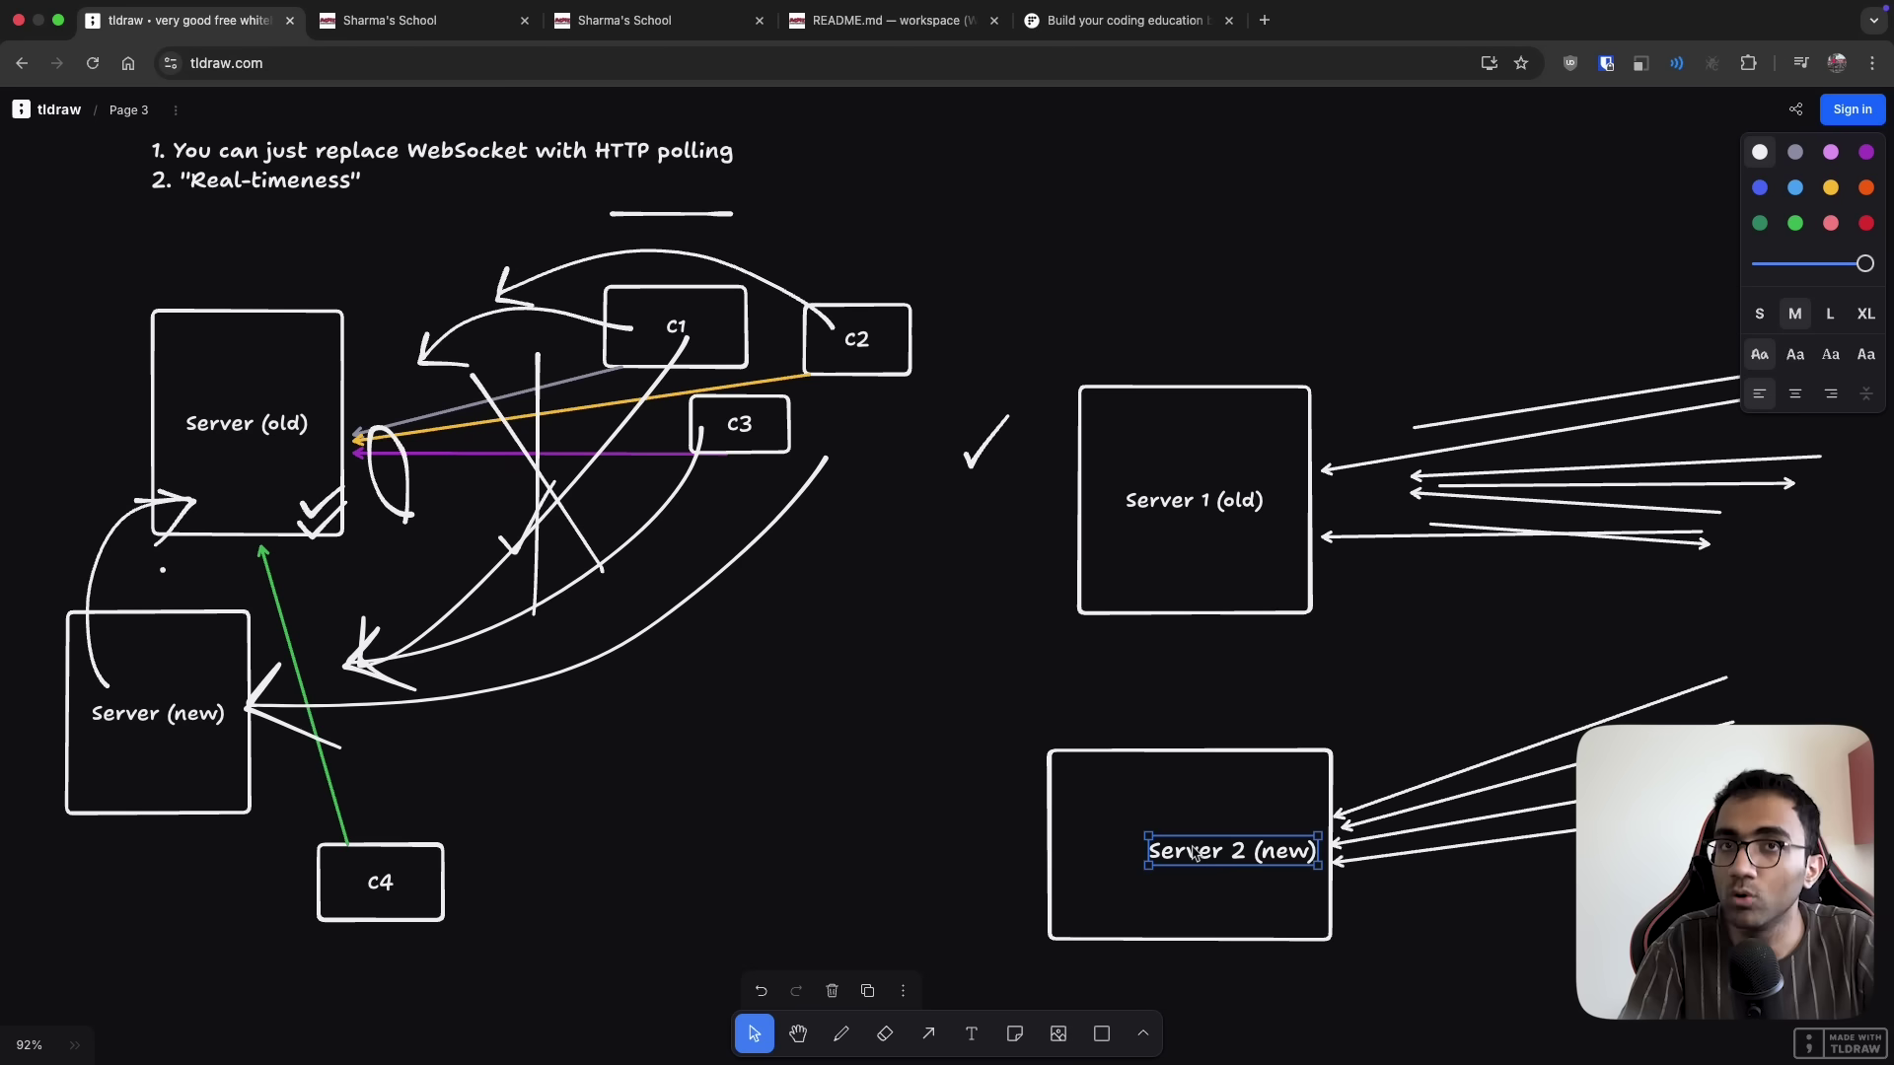
left_click_drag(1193, 853, 1134, 852)
left_click(952, 800)
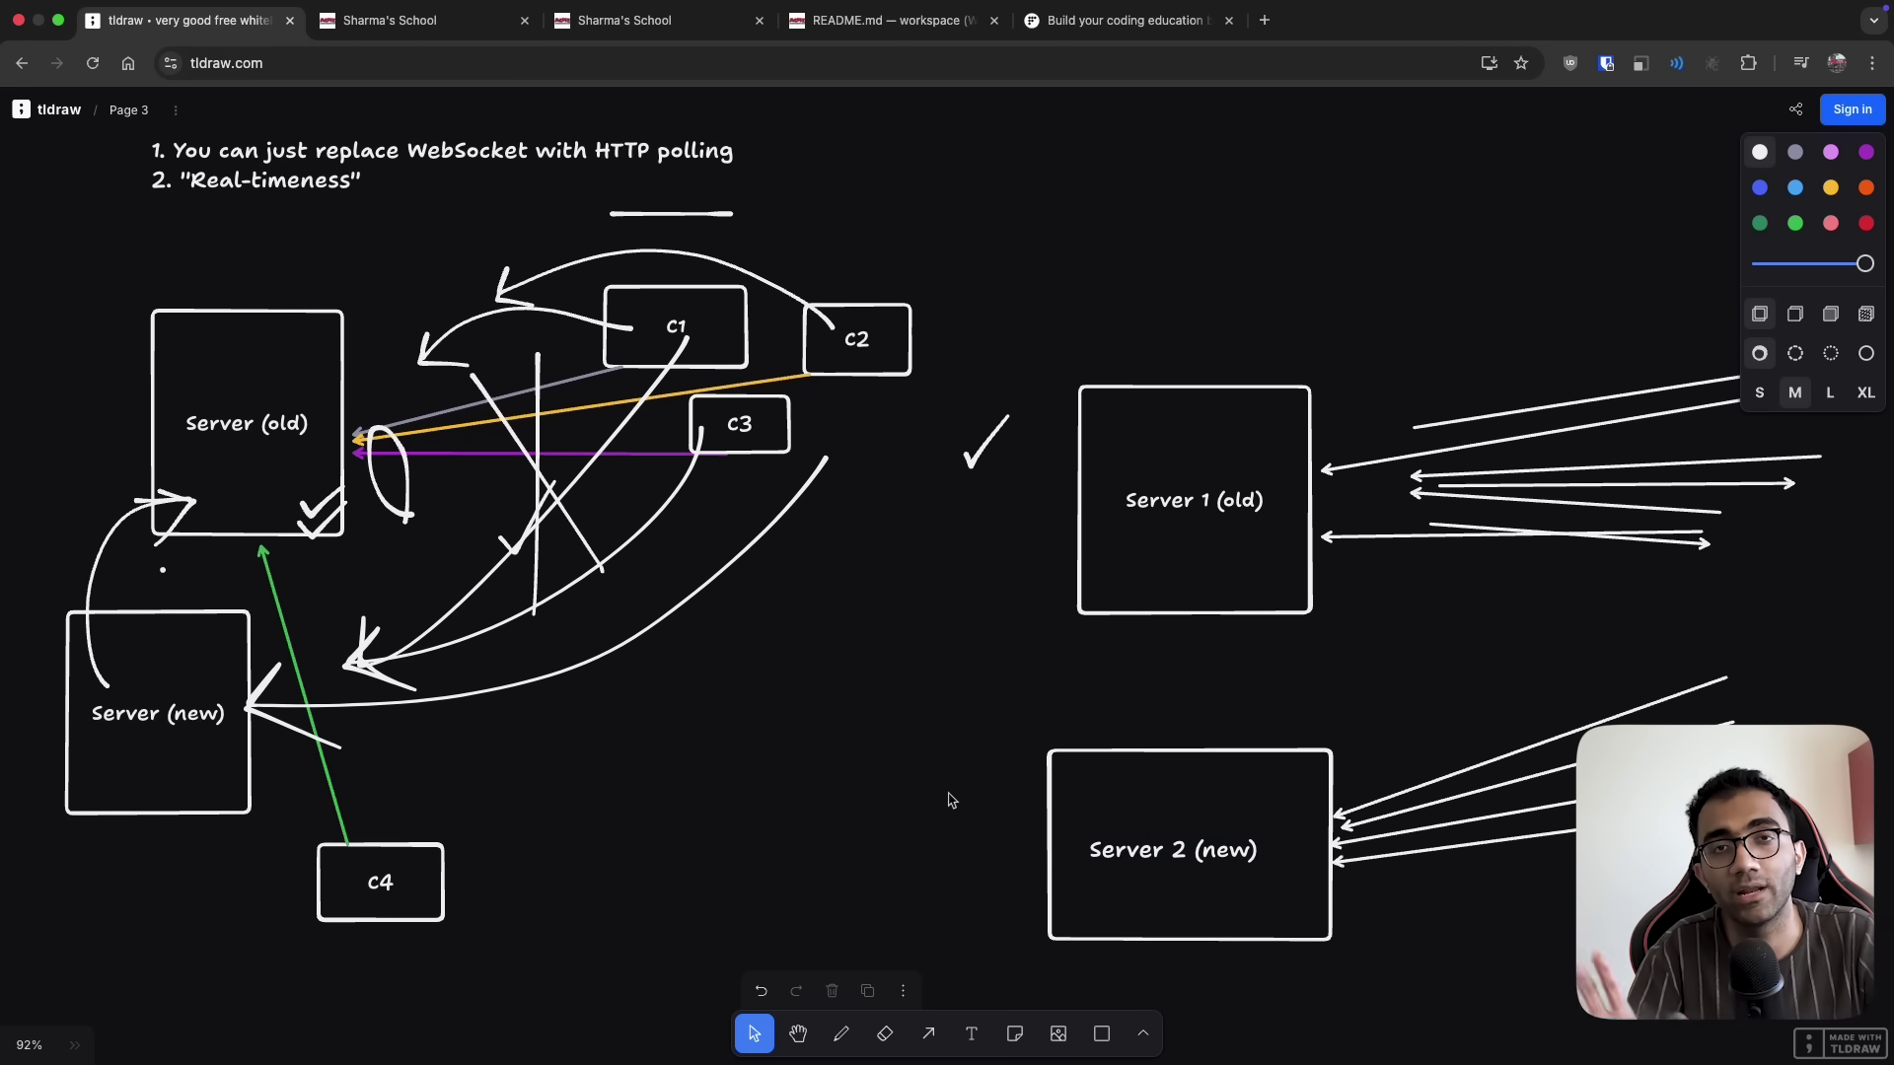
scroll(684, 717, "left", 5)
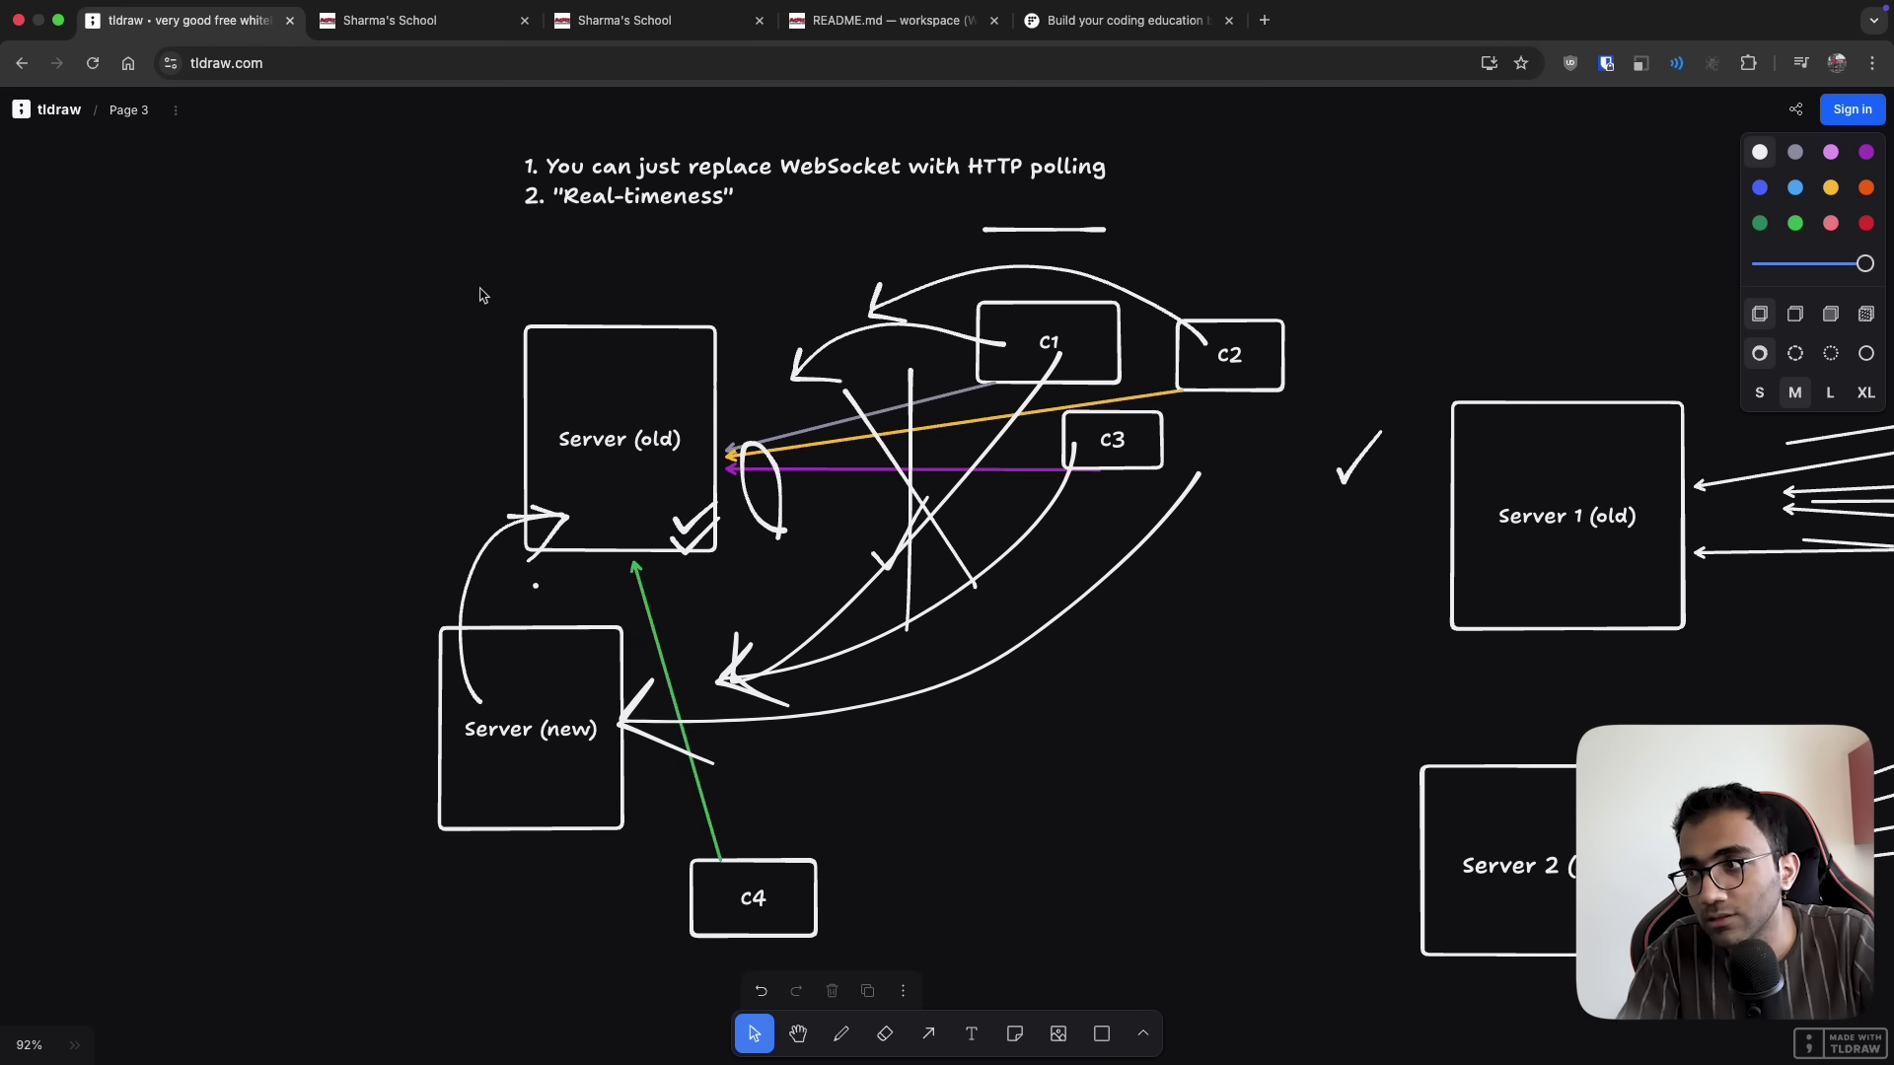
left_click_drag(485, 294, 597, 841)
left_click(496, 897)
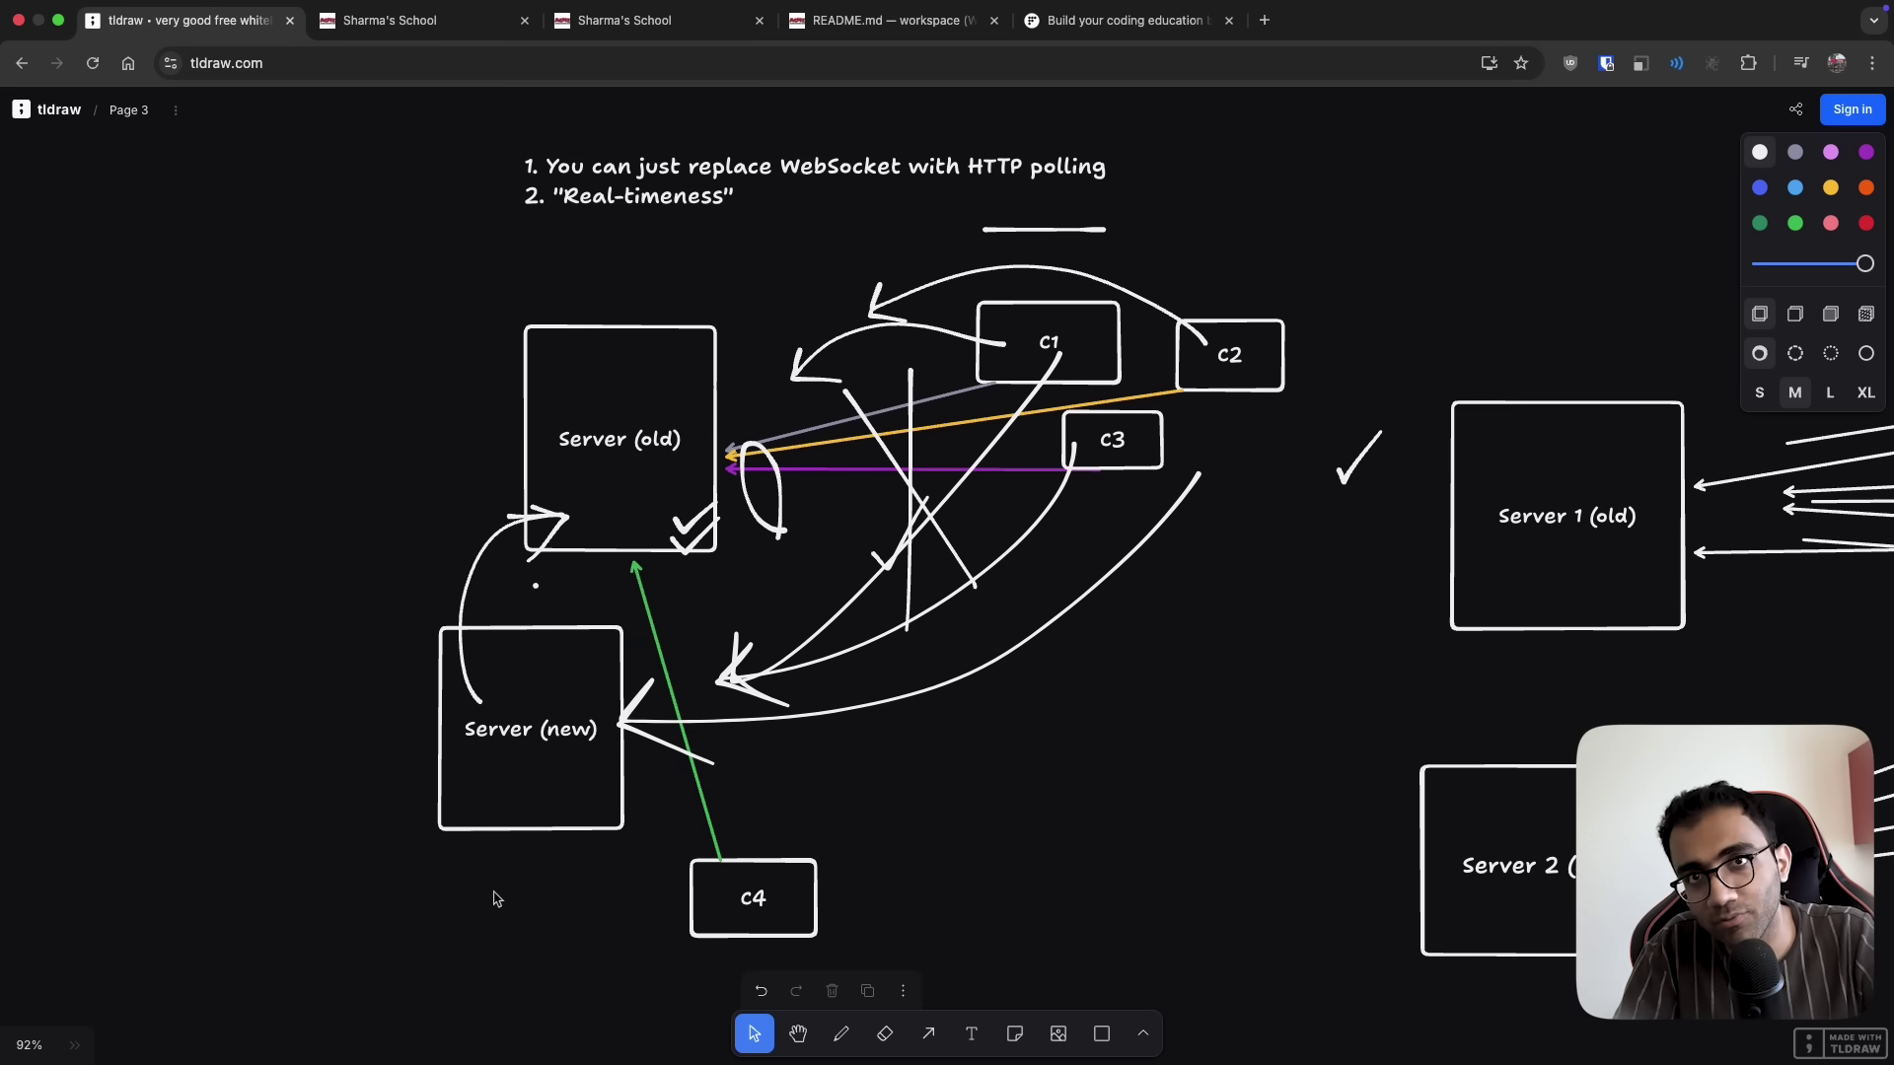
scroll(496, 898, "down", 5)
Draw a tall rectangle labelled AWS API GATEWAY
key("a")
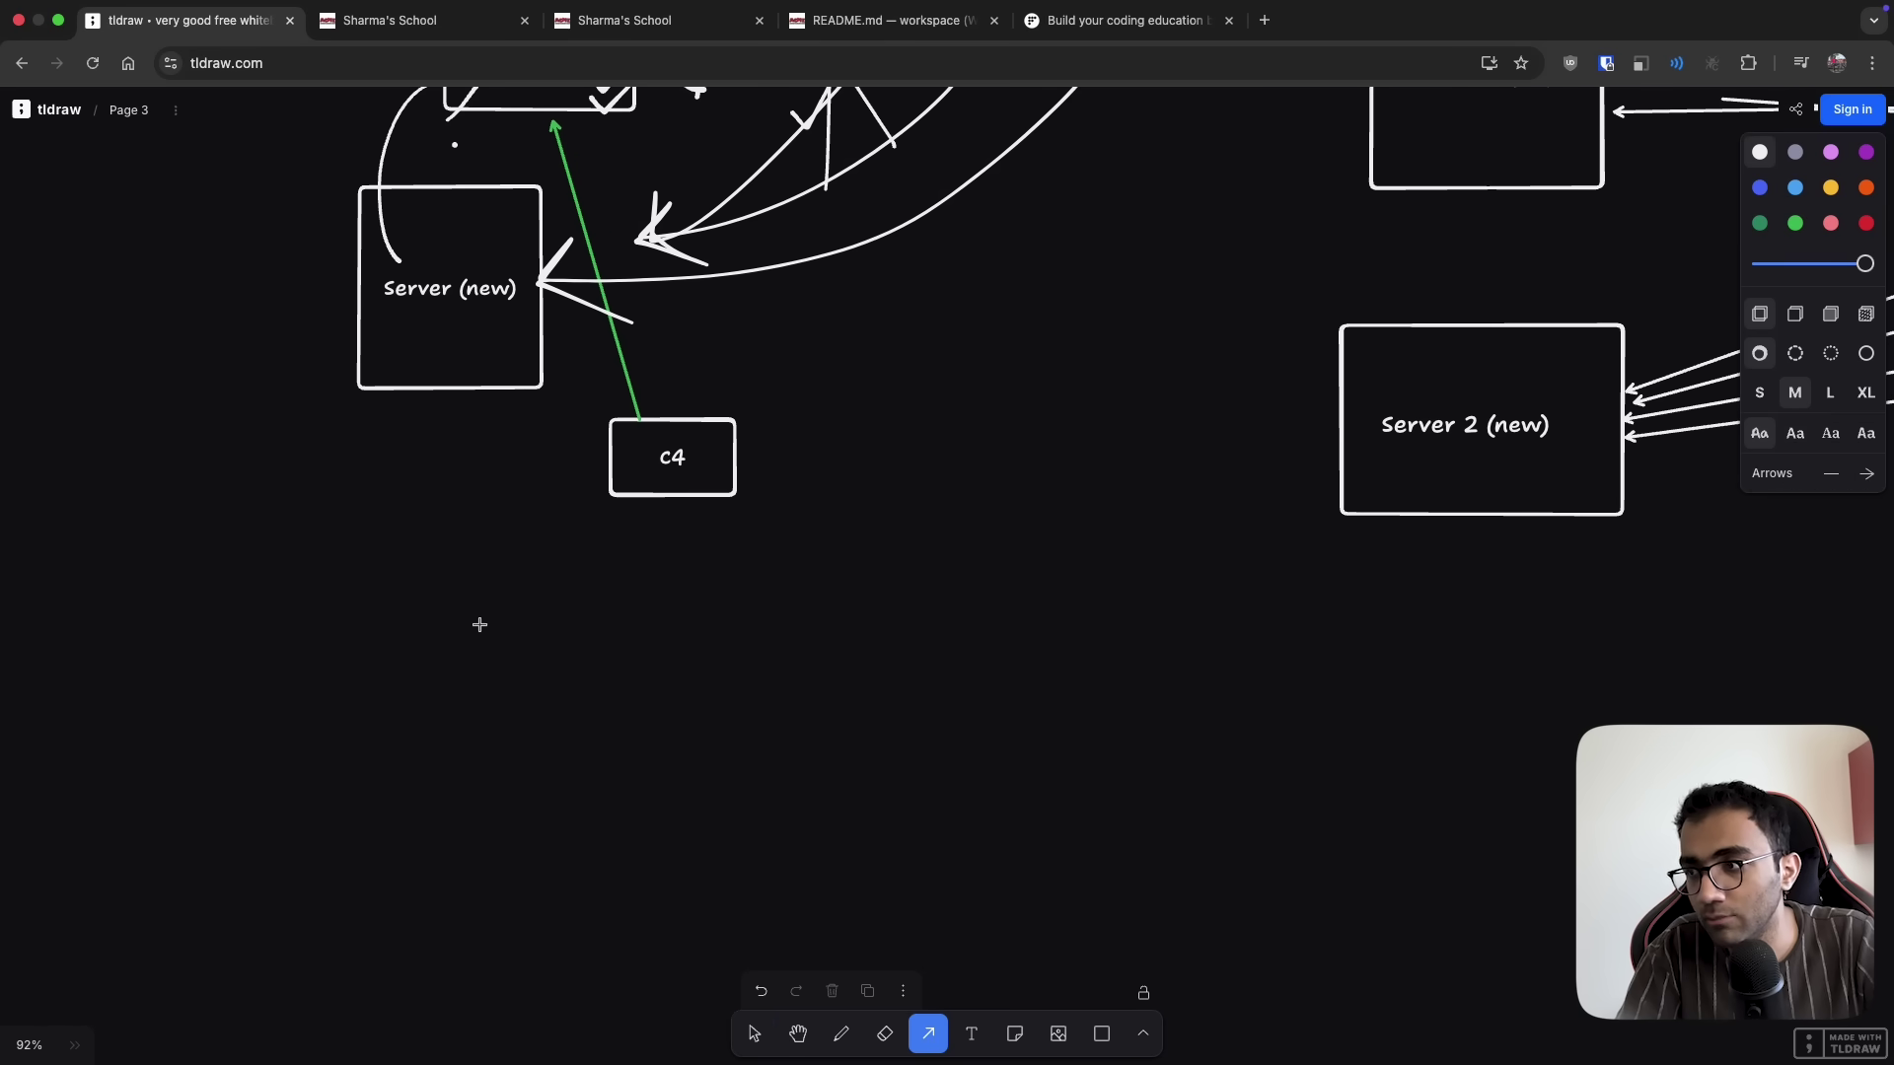
scroll(480, 624, "down", 2)
scroll(479, 625, "down", 1)
key("r")
mouse_move(363, 358)
left_mouse_down()
mouse_move(496, 913)
mouse_move(526, 898)
left_mouse_up()
double_click(438, 525)
type("AWS")
key("Return")
type("API GATEWAY")
key("Escape")
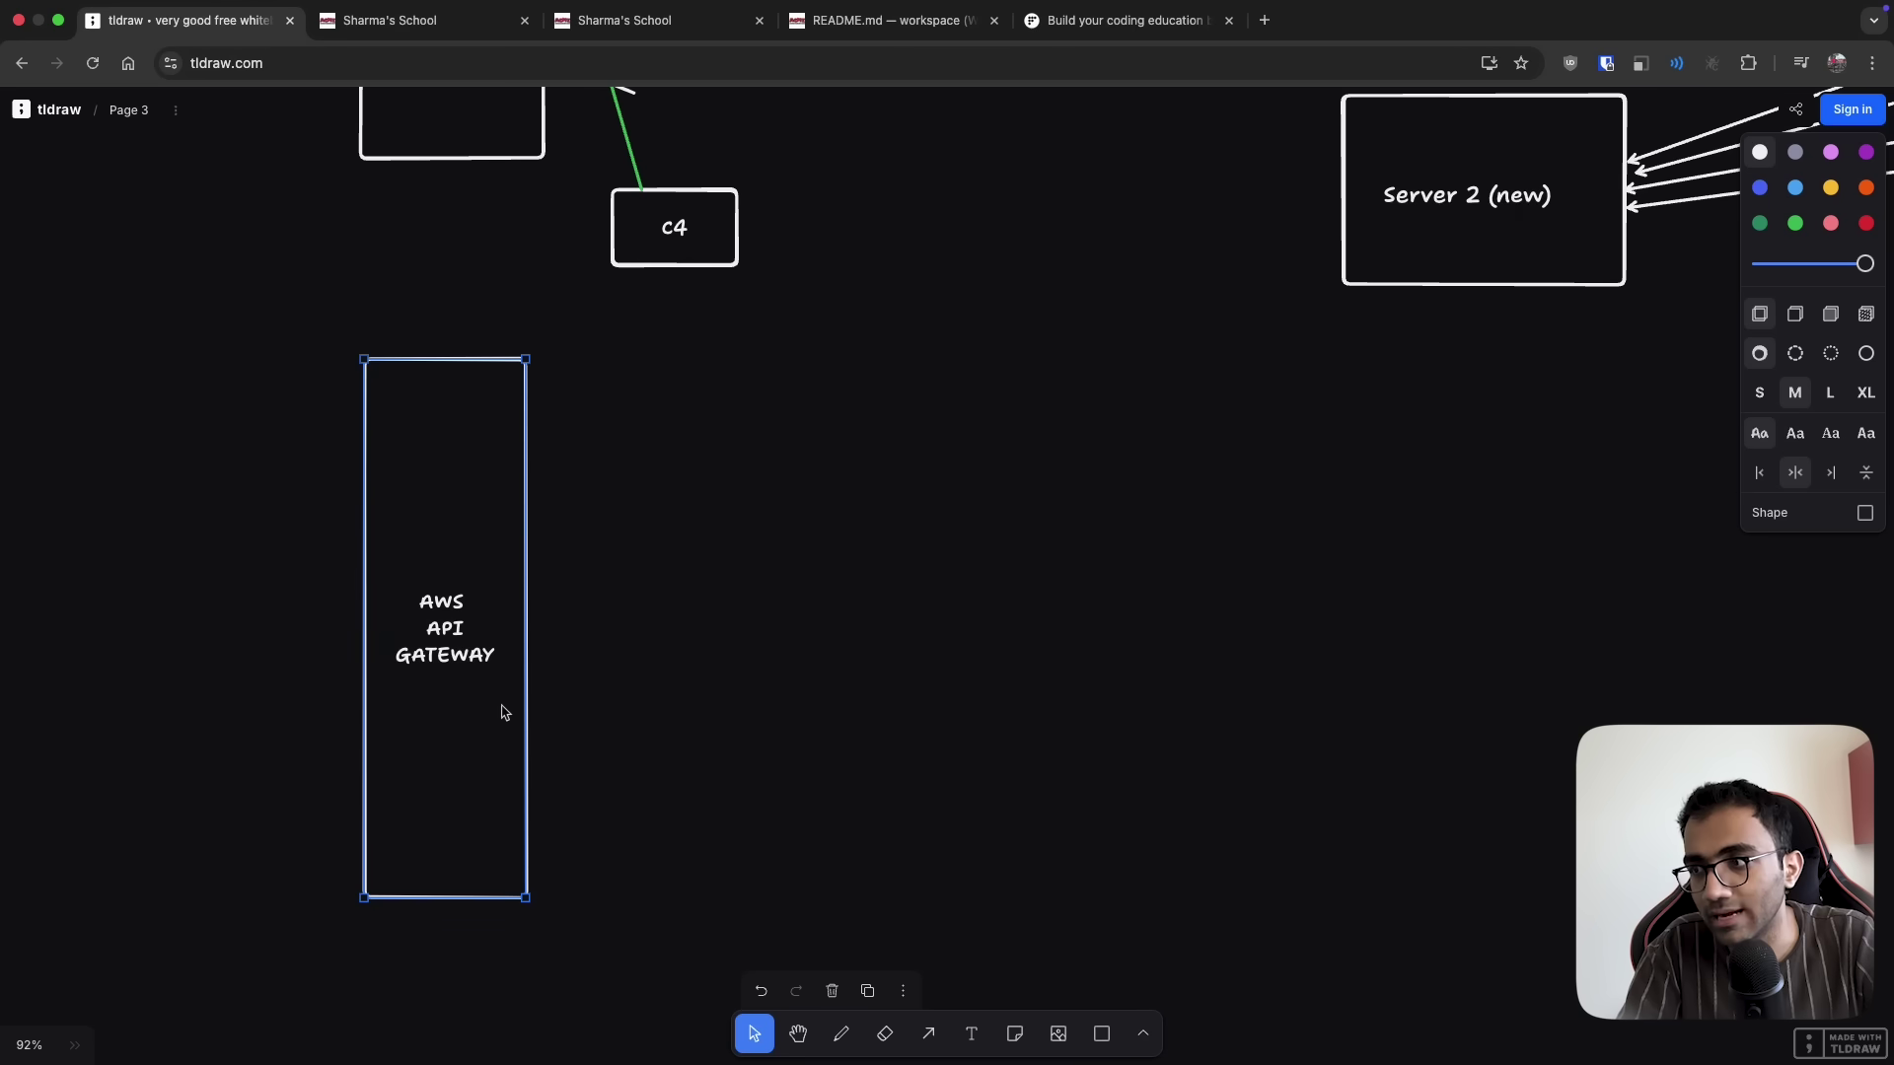
left_click(440, 631)
left_click(639, 592)
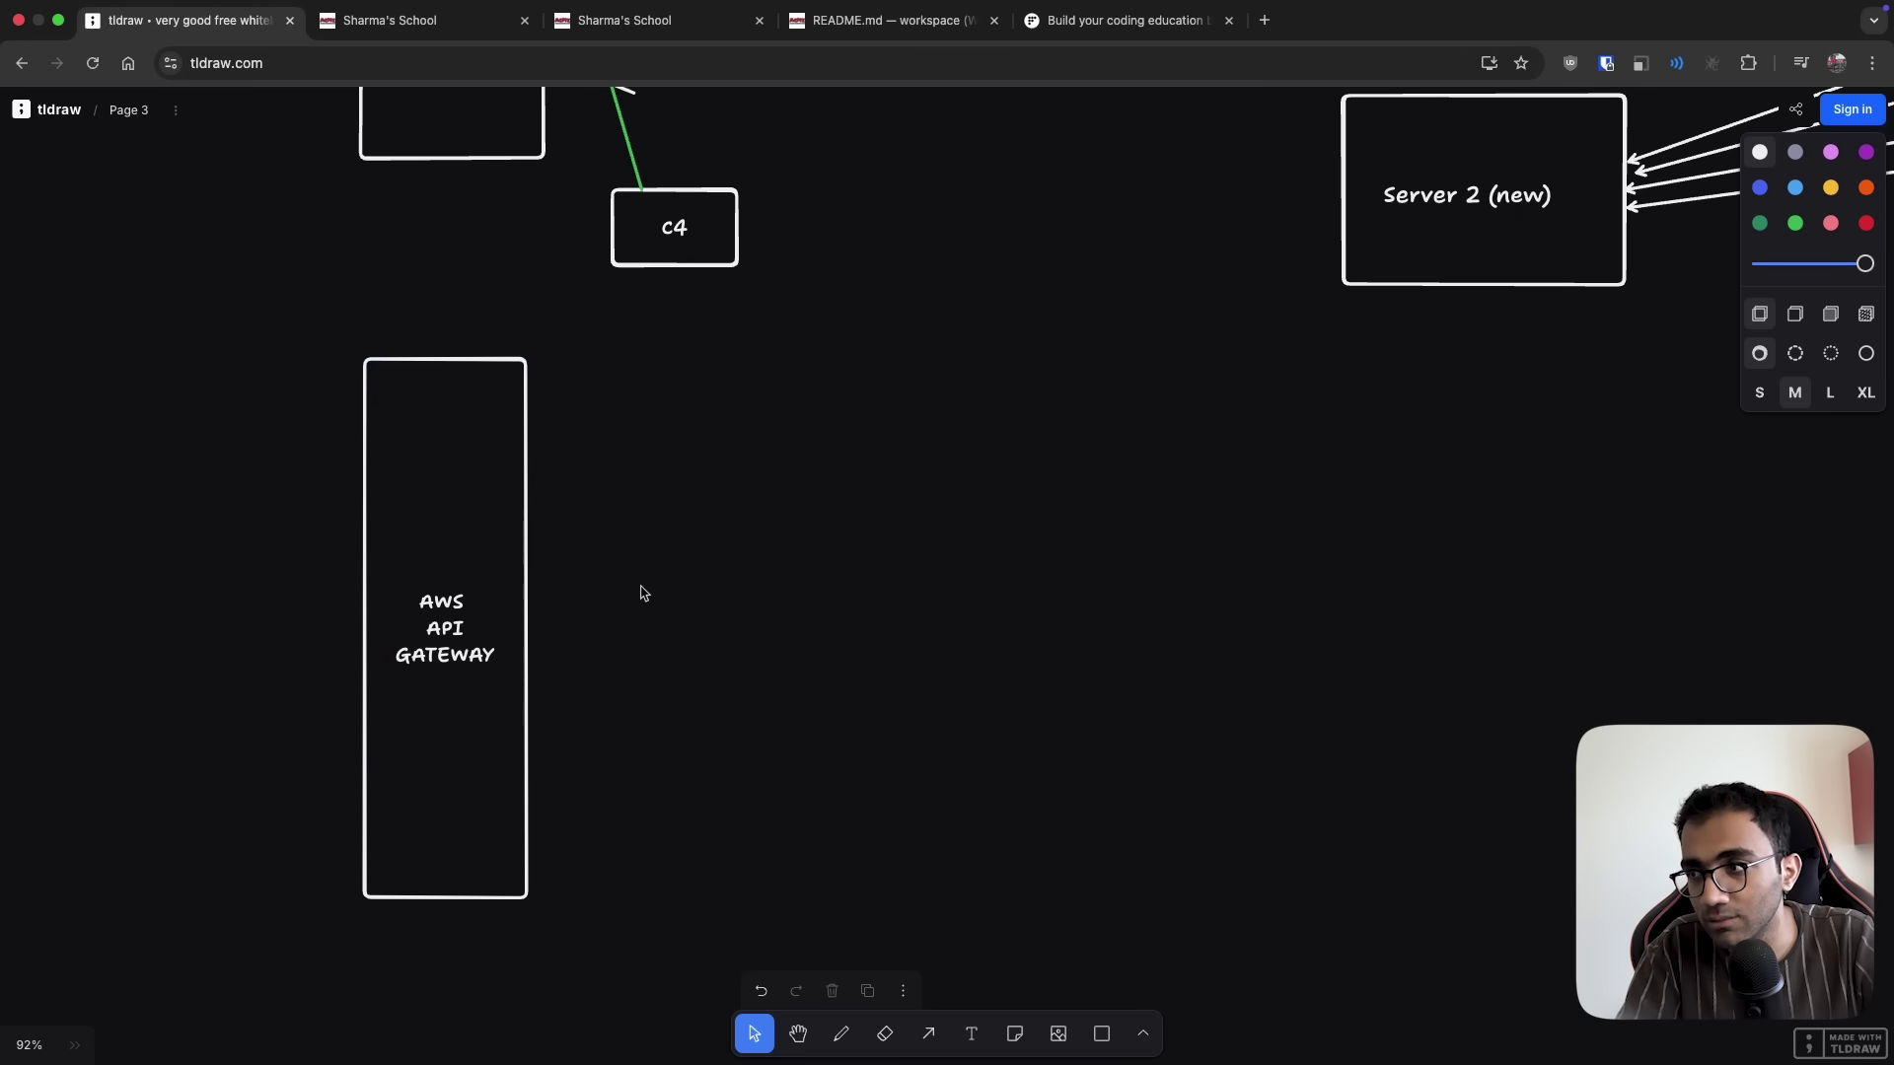
Add a Lambda box right of the gateway, with arrows into the gateway and on to Lambda
scroll(617, 613, "left", 4)
scroll(618, 612, "up", 1)
key("r")
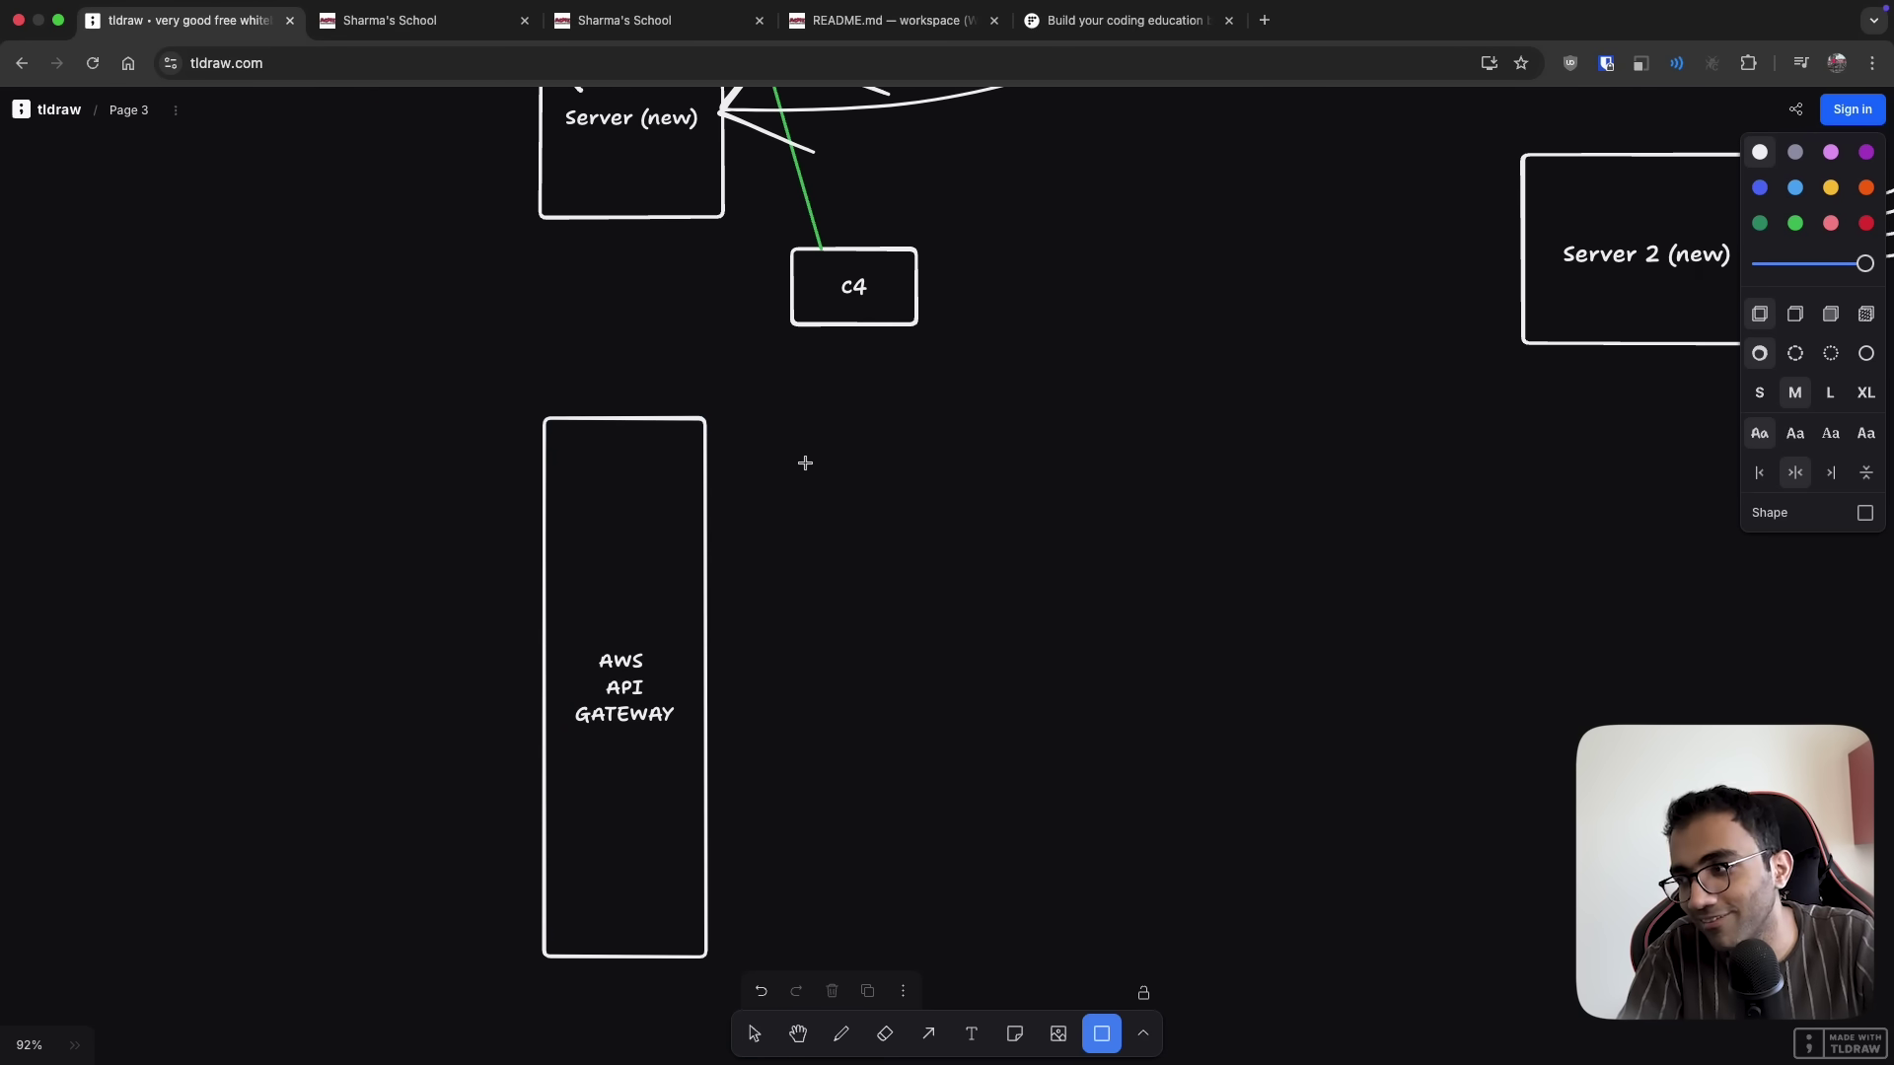
left_click_drag(803, 457, 981, 594)
key("a")
left_click_drag(61, 414, 520, 512)
key("a")
mouse_move(713, 543)
left_mouse_down()
mouse_move(795, 530)
mouse_move(721, 561)
left_mouse_up()
left_click(861, 544)
key("Return")
type("Lambda")
left_click(853, 631)
Draw an outgoing arrow from the gateway back out to the left
key("a")
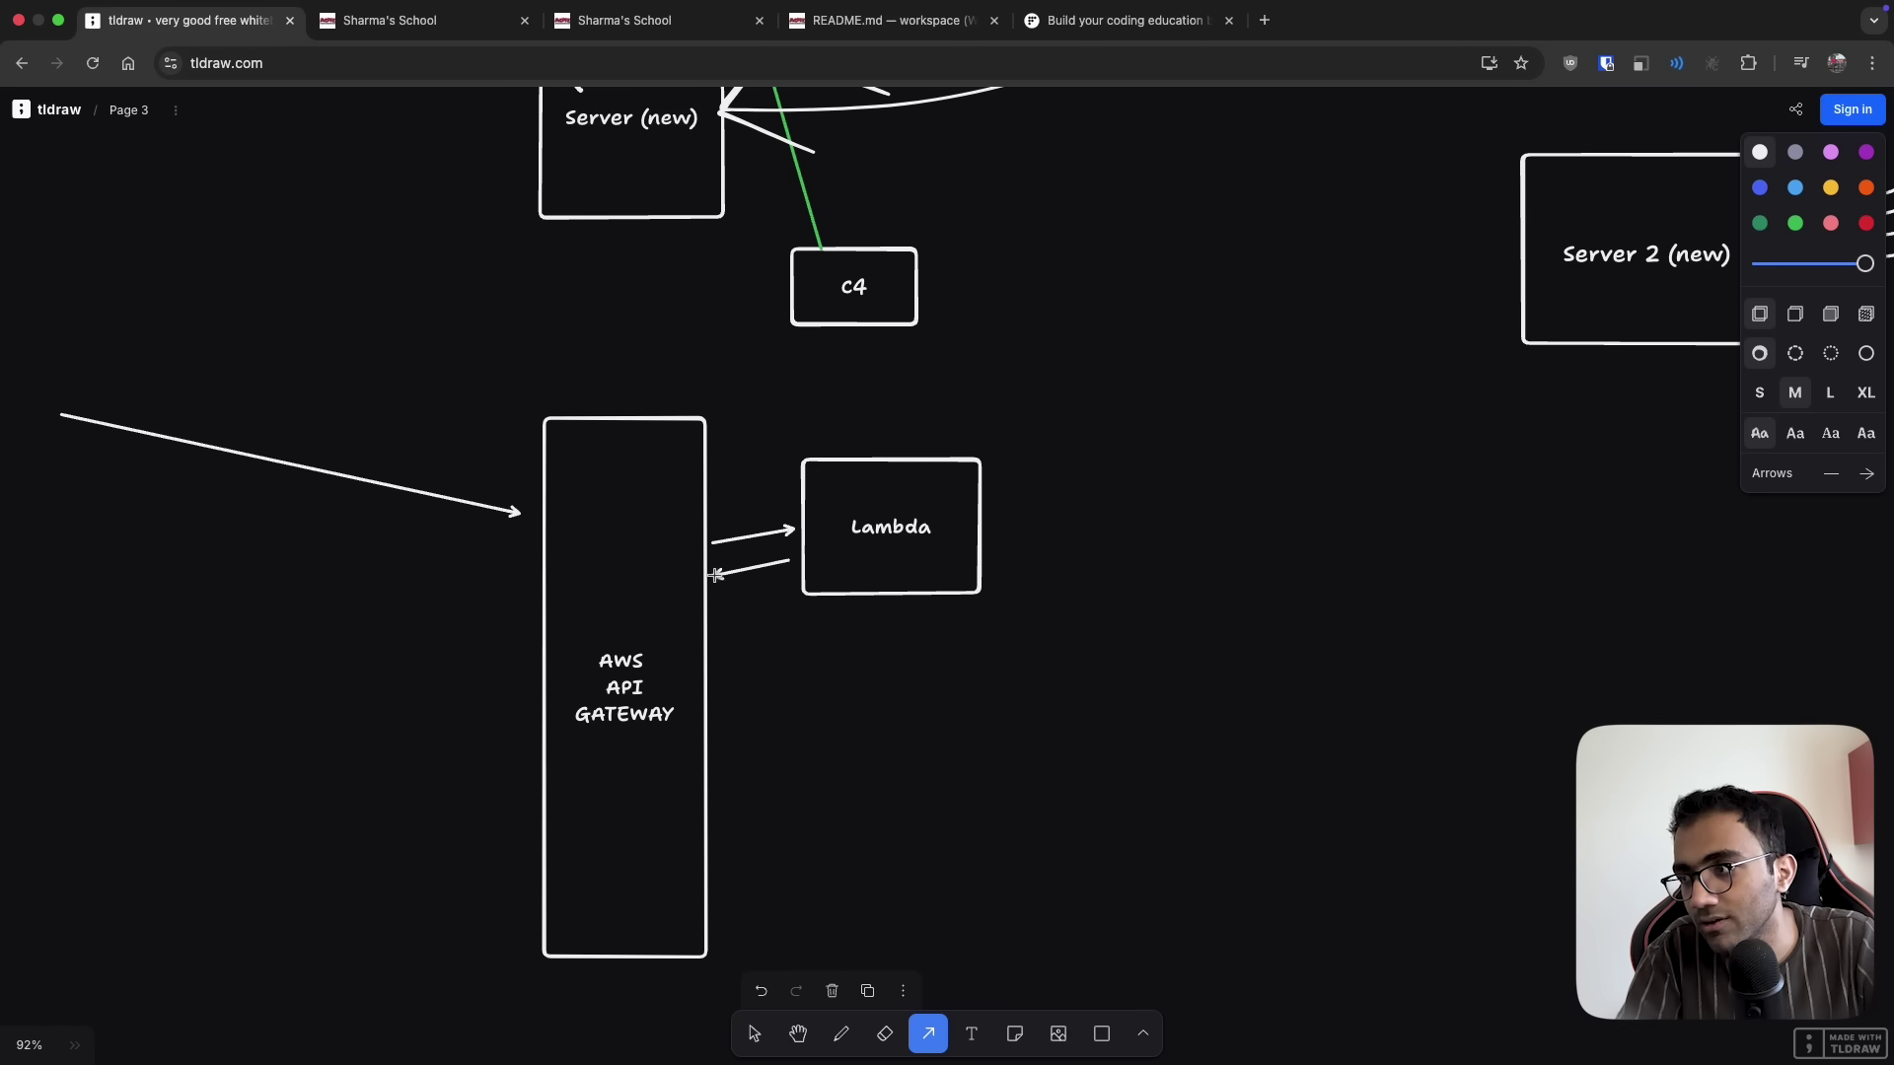
key("a")
mouse_move(541, 583)
left_mouse_down()
mouse_move(127, 486)
mouse_move(65, 447)
left_mouse_up()
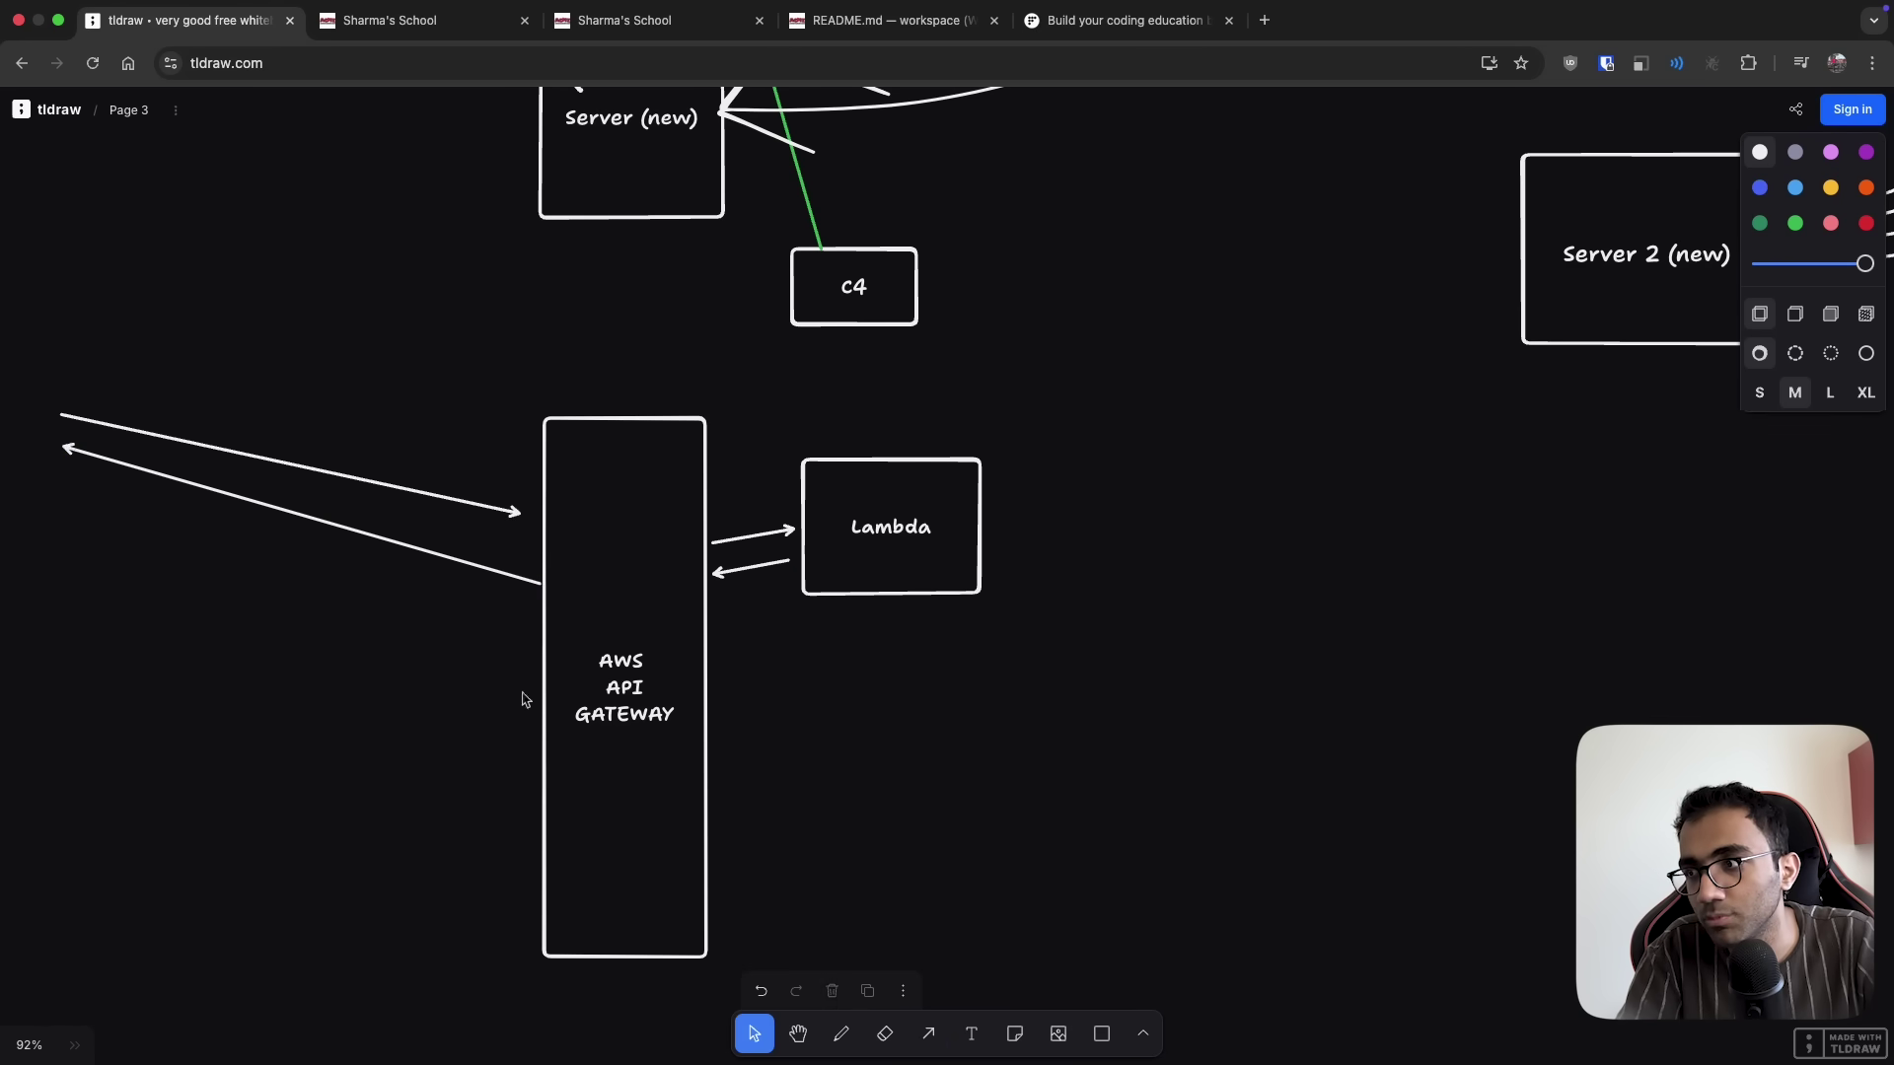
double_click(621, 760)
key("Escape")
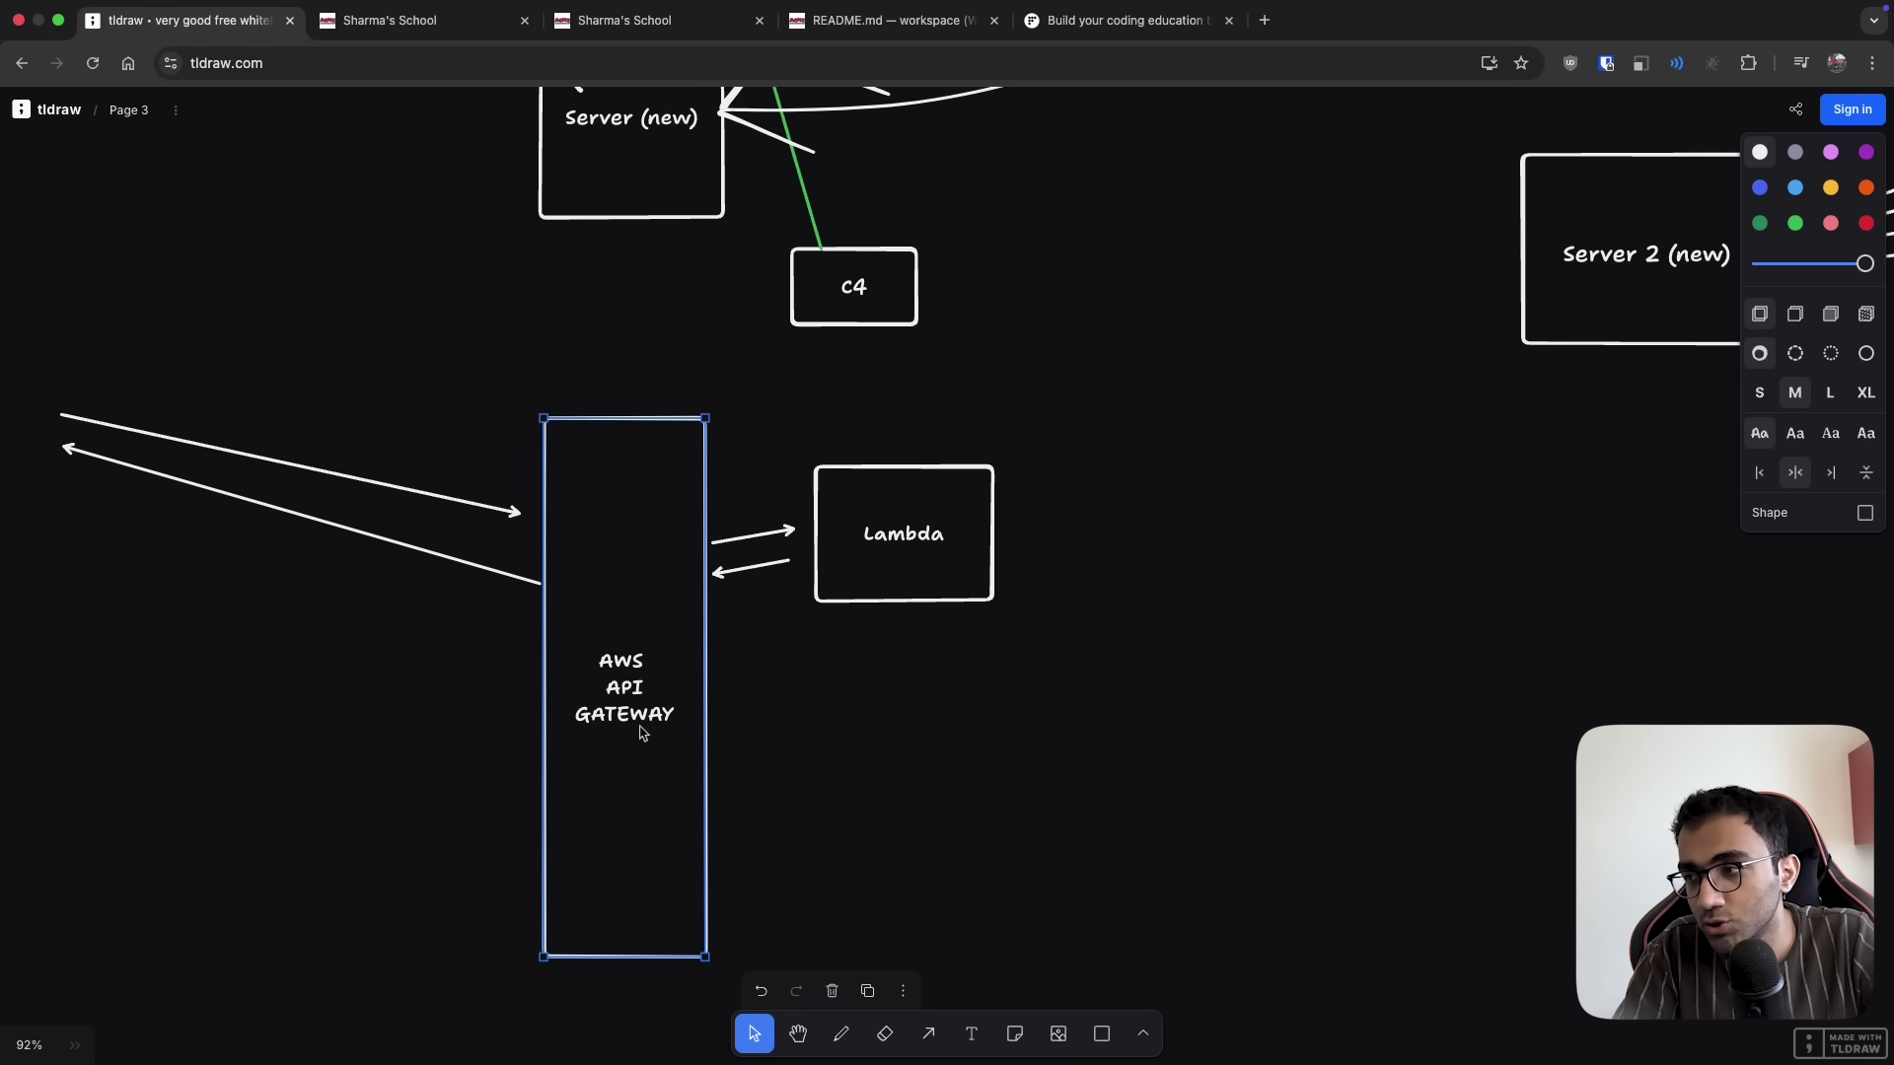
double_click(629, 690)
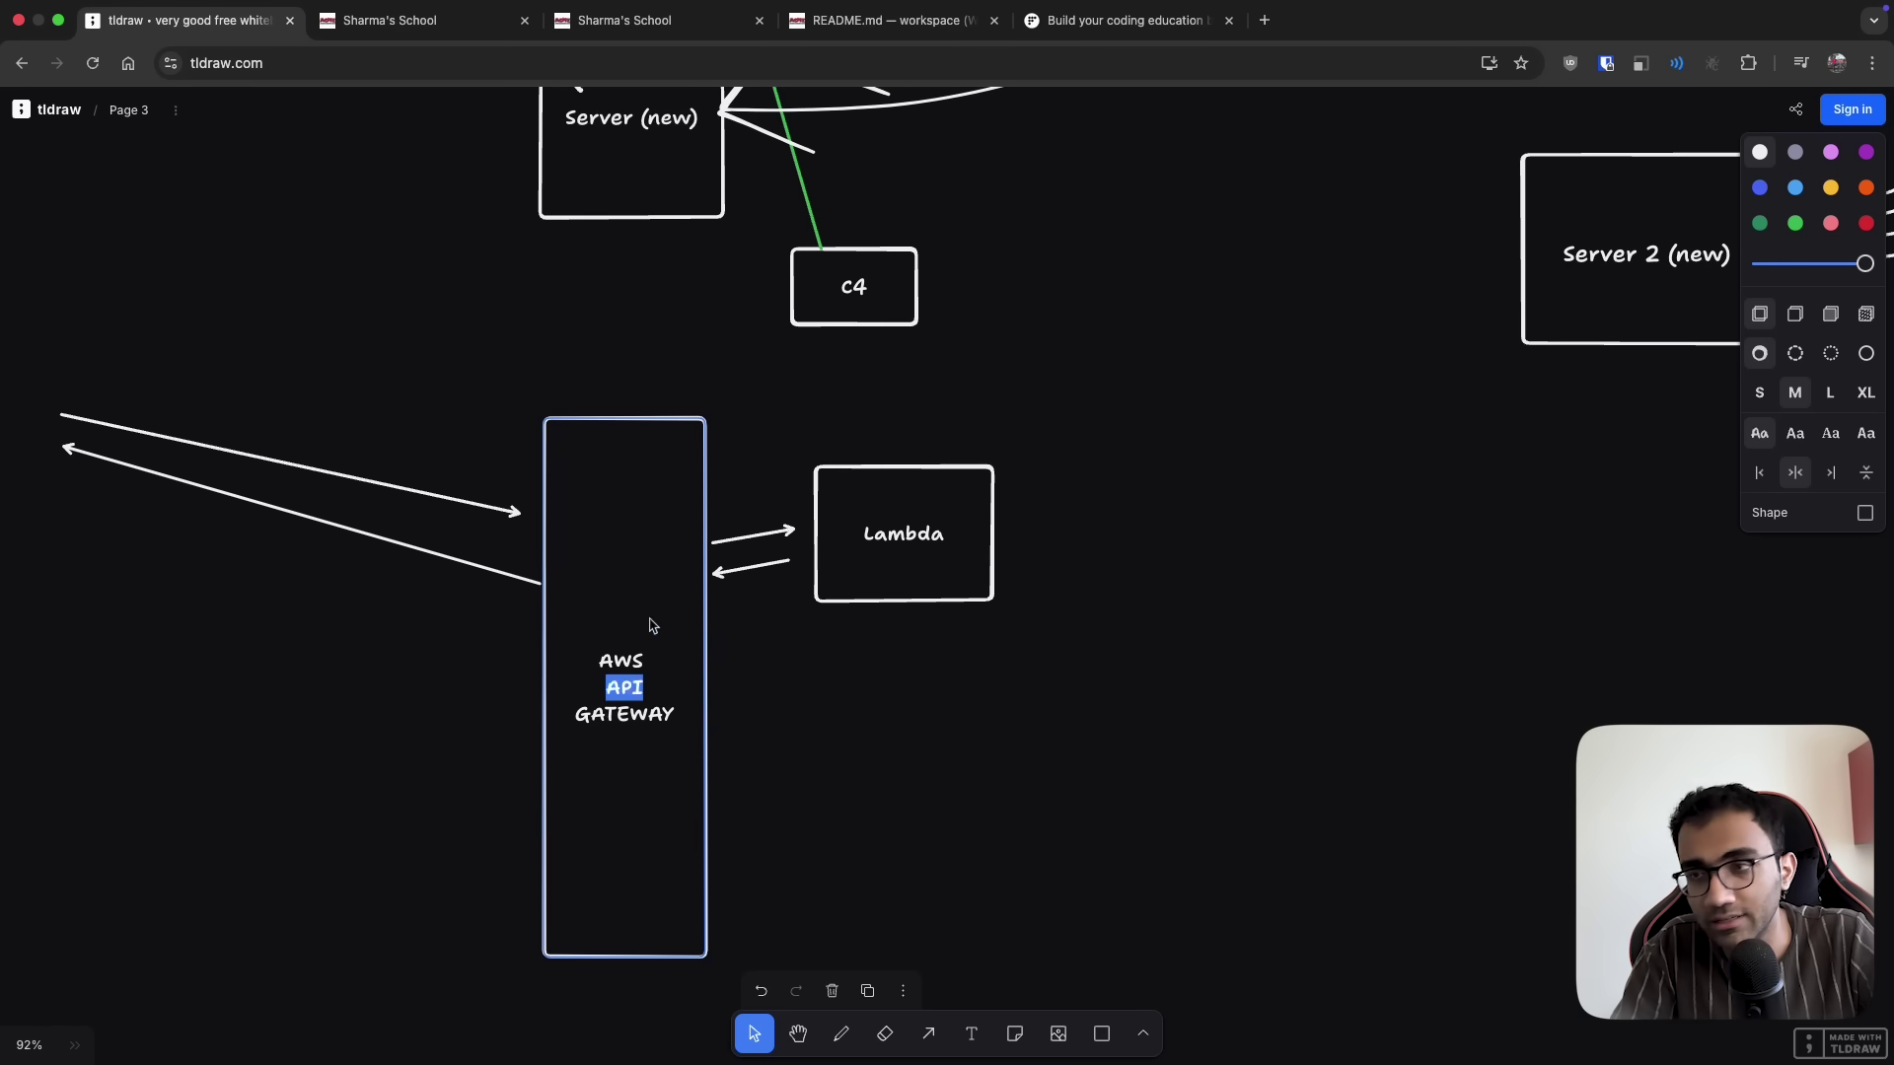
Add a DB box right of Lambda, connected by an arrow from Lambda
left_click(898, 561)
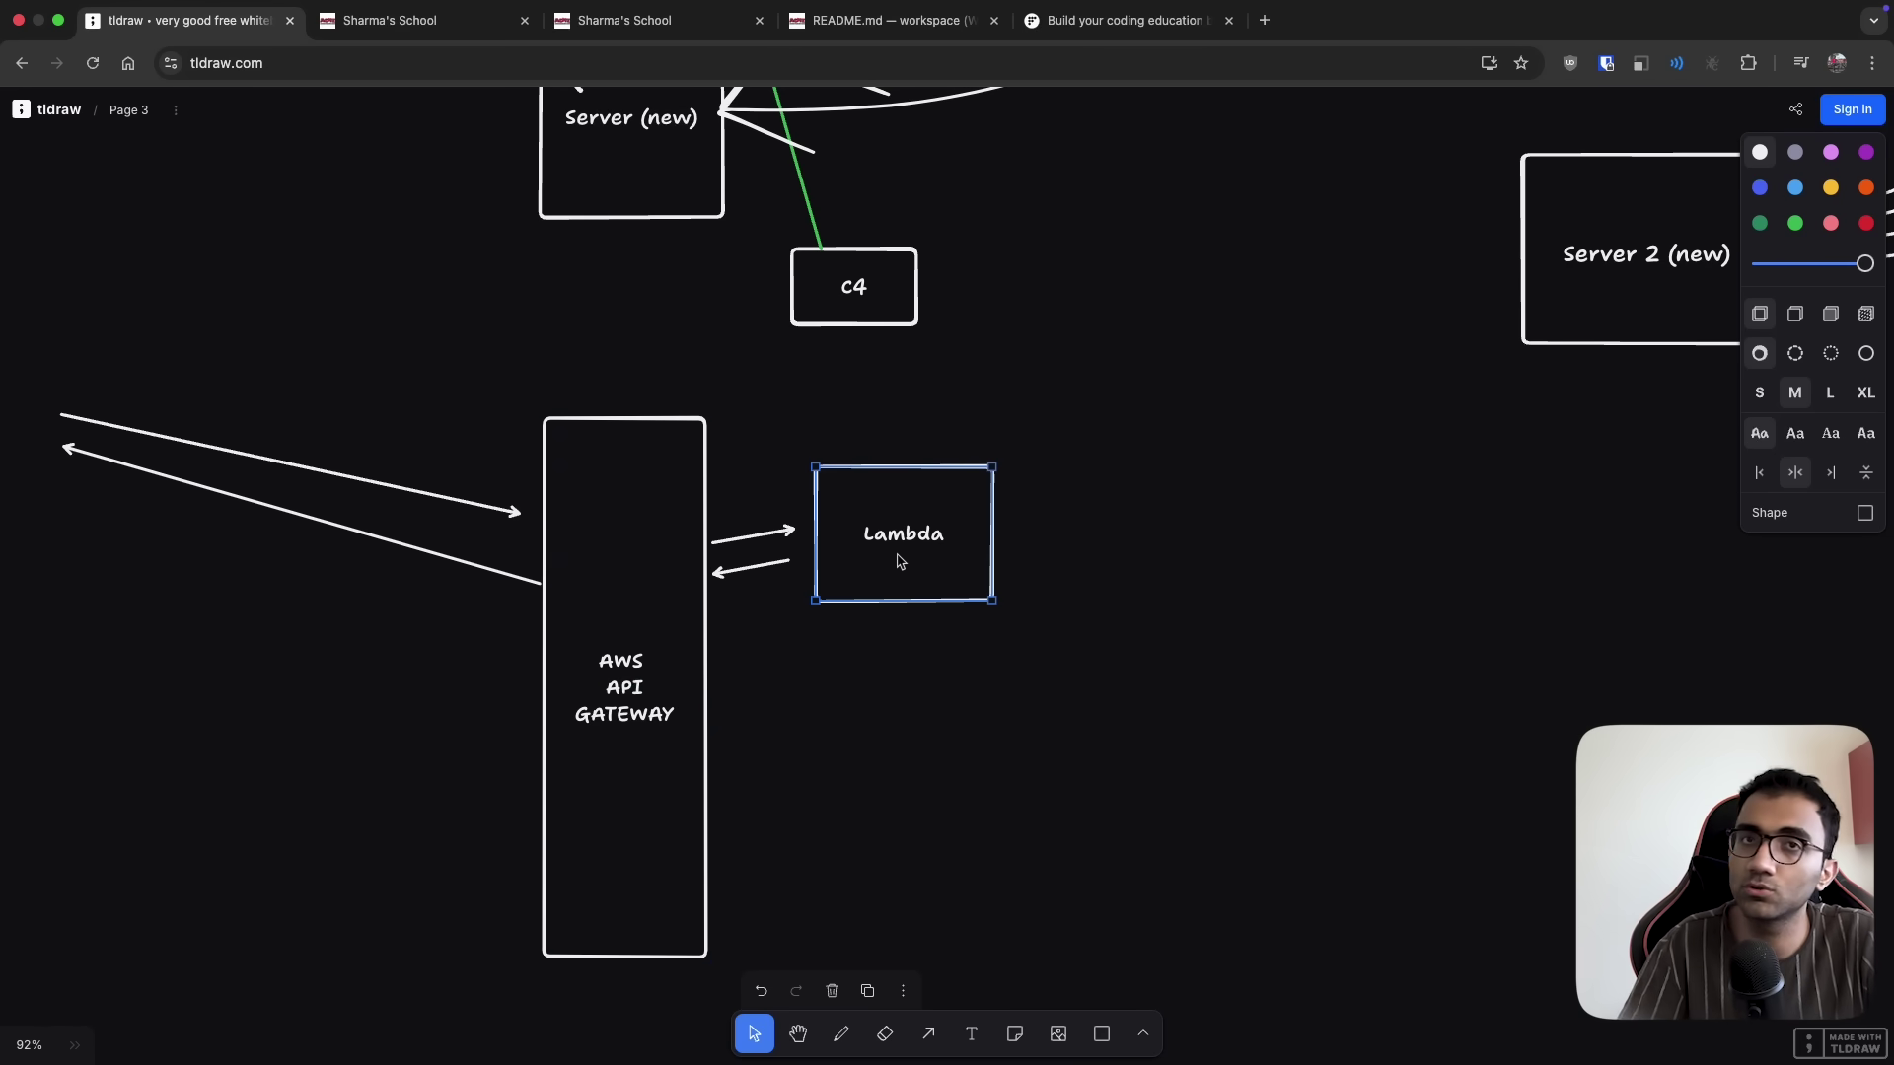
key("a")
mouse_move(973, 524)
left_mouse_down()
mouse_move(1187, 474)
mouse_move(1231, 488)
mouse_move(1233, 468)
left_mouse_up()
key("a")
key("ctrl+v")
key("Escape")
left_click(1235, 604)
Draw a return arrow from DB back to Lambda
left_click_drag(64, 348, 1201, 888)
left_click(1332, 845)
left_click(619, 741)
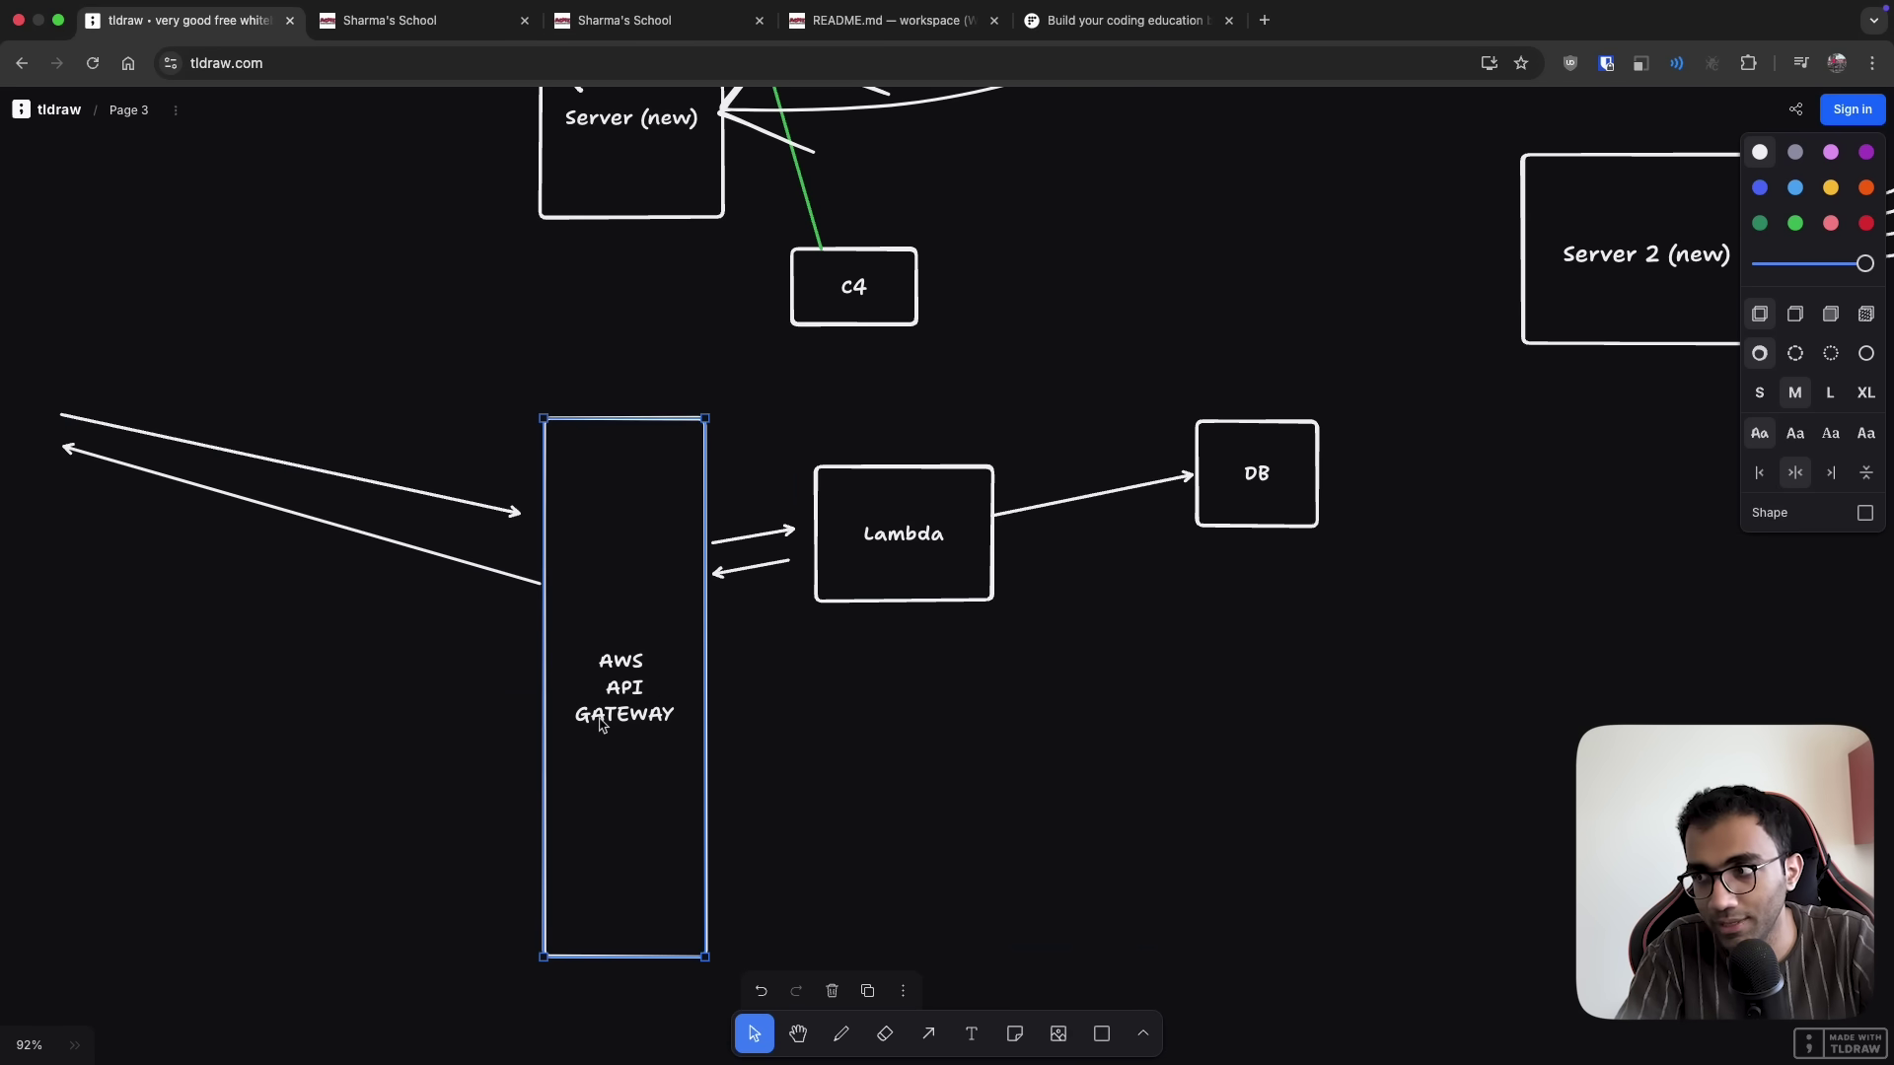
left_click(947, 540)
left_click(661, 607)
left_click(871, 552)
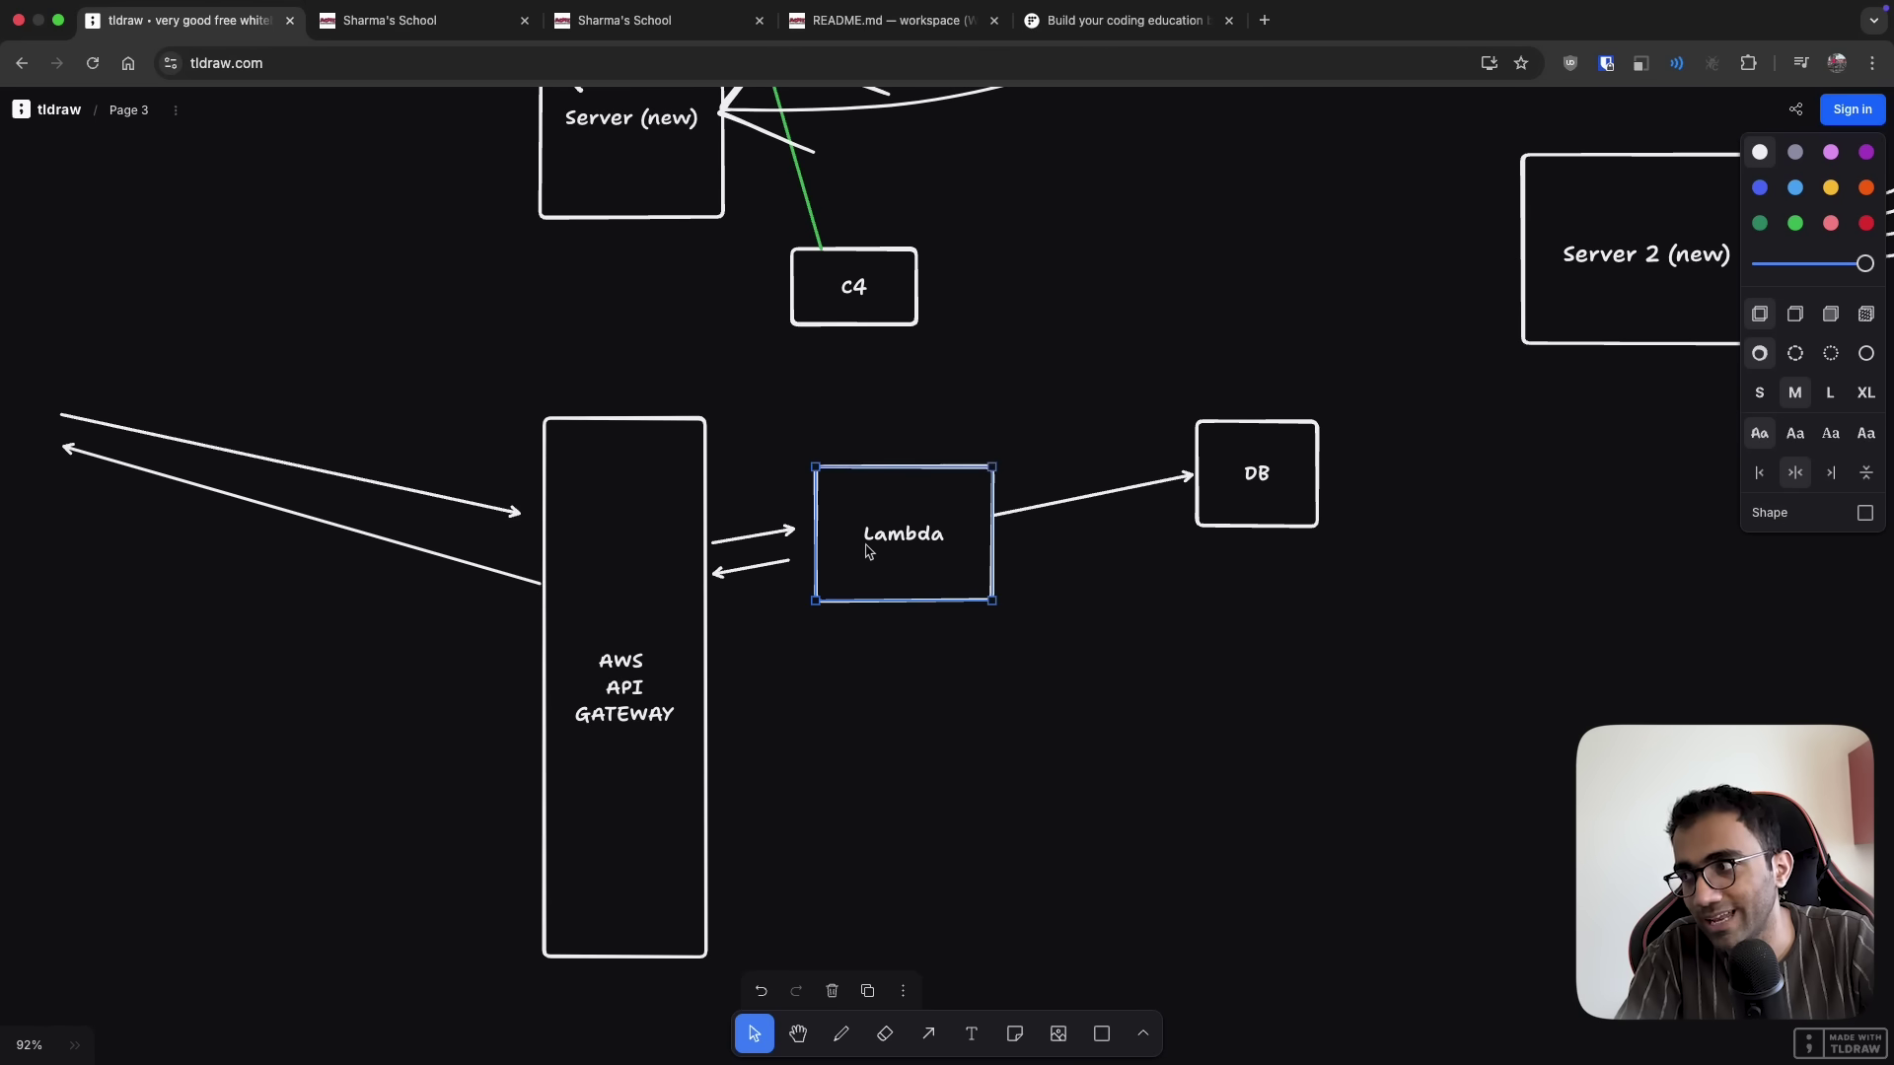
left_click(1311, 471)
key("a")
mouse_move(1240, 478)
left_mouse_down()
mouse_move(972, 545)
mouse_move(1000, 545)
left_mouse_up()
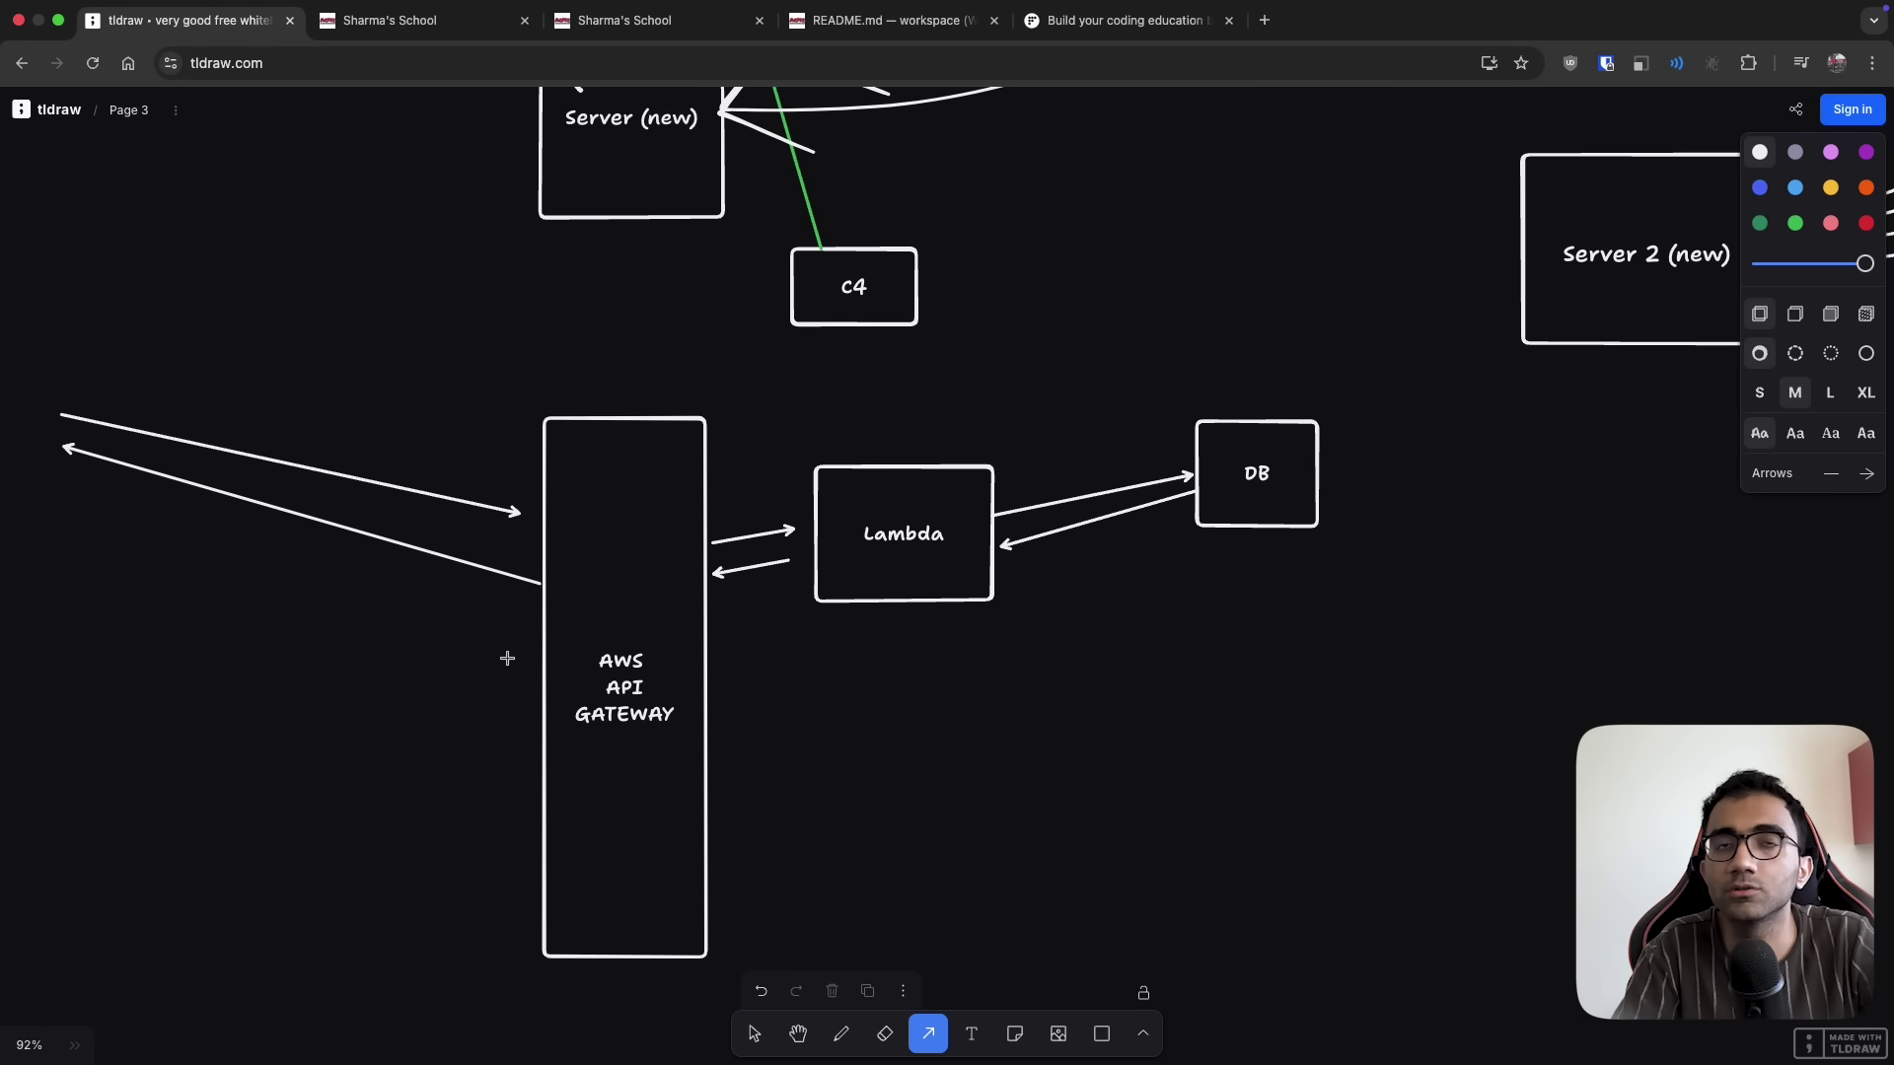
Reset the lab setup page zoom to 100% and return to the tldraw diagram
key("ctrl+Tab")
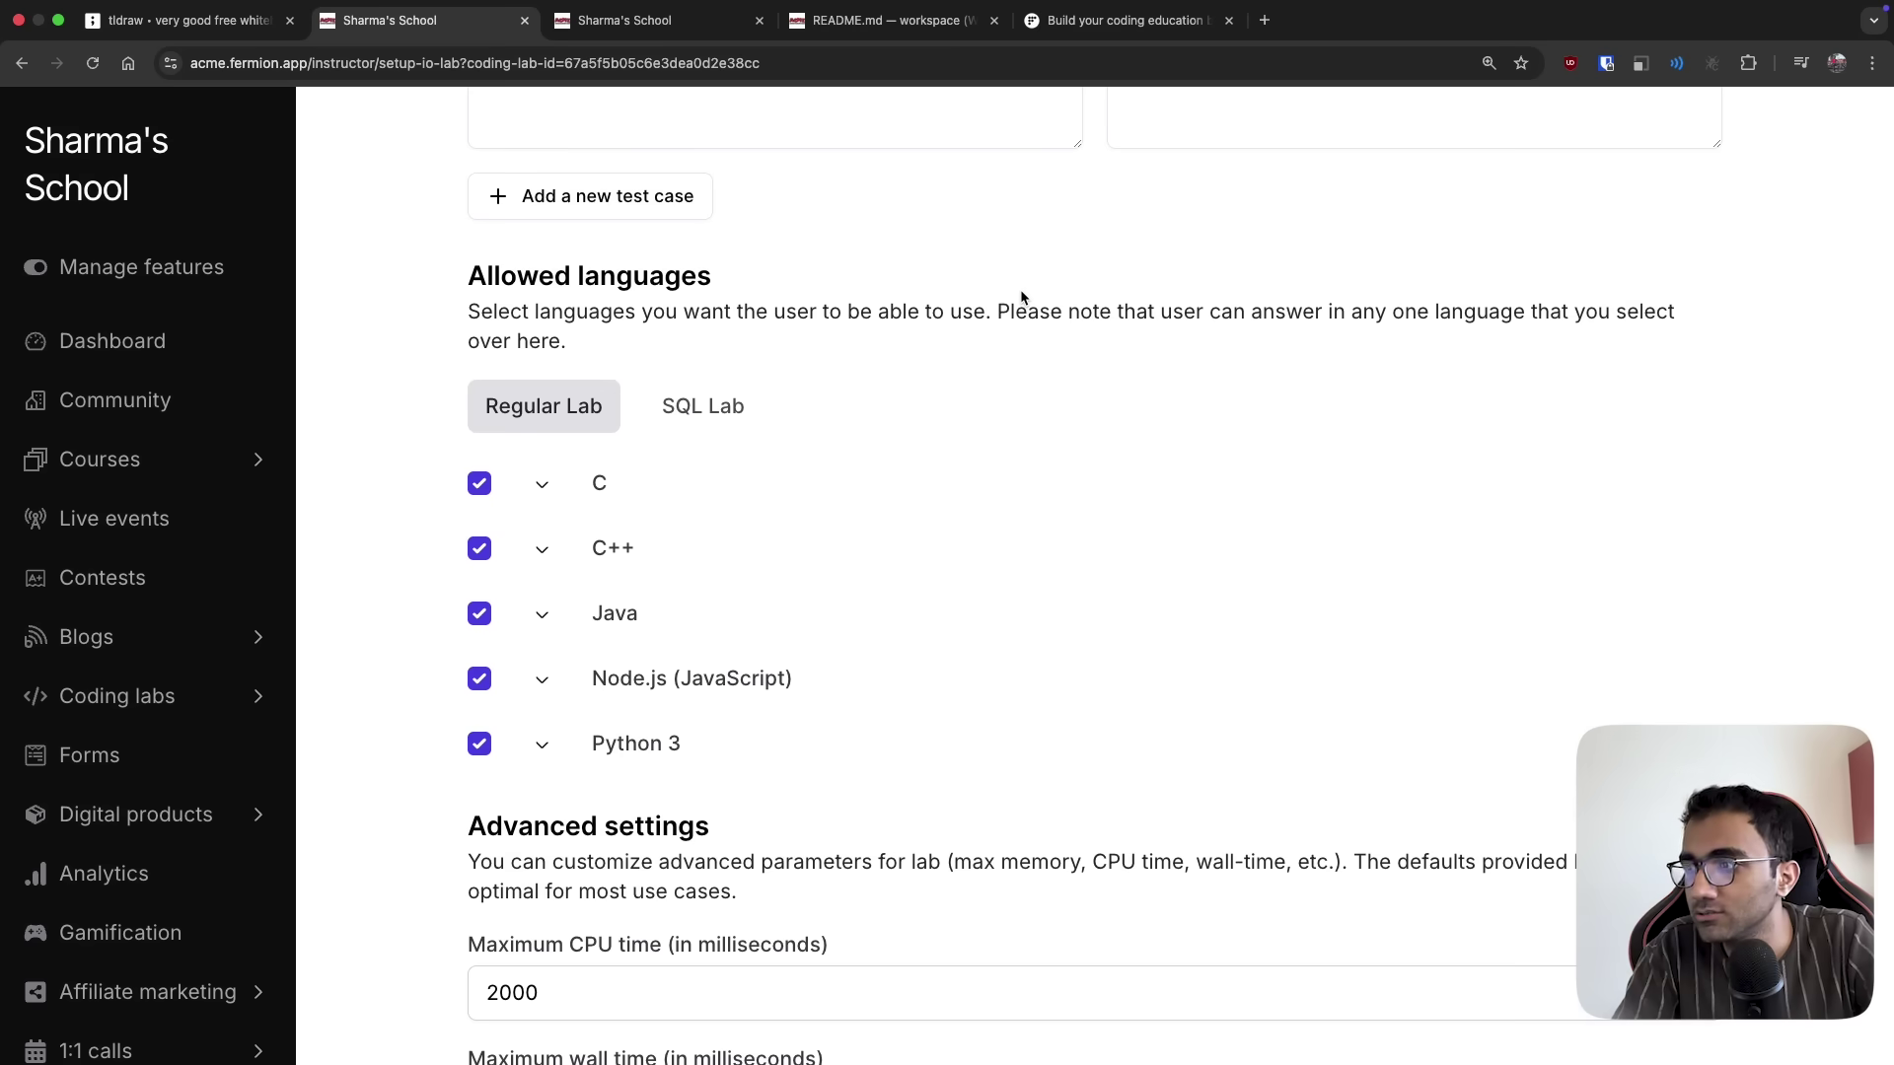
key("ctrl+Tab")
key("ctrl+shift+Tab")
key("ctrl+0")
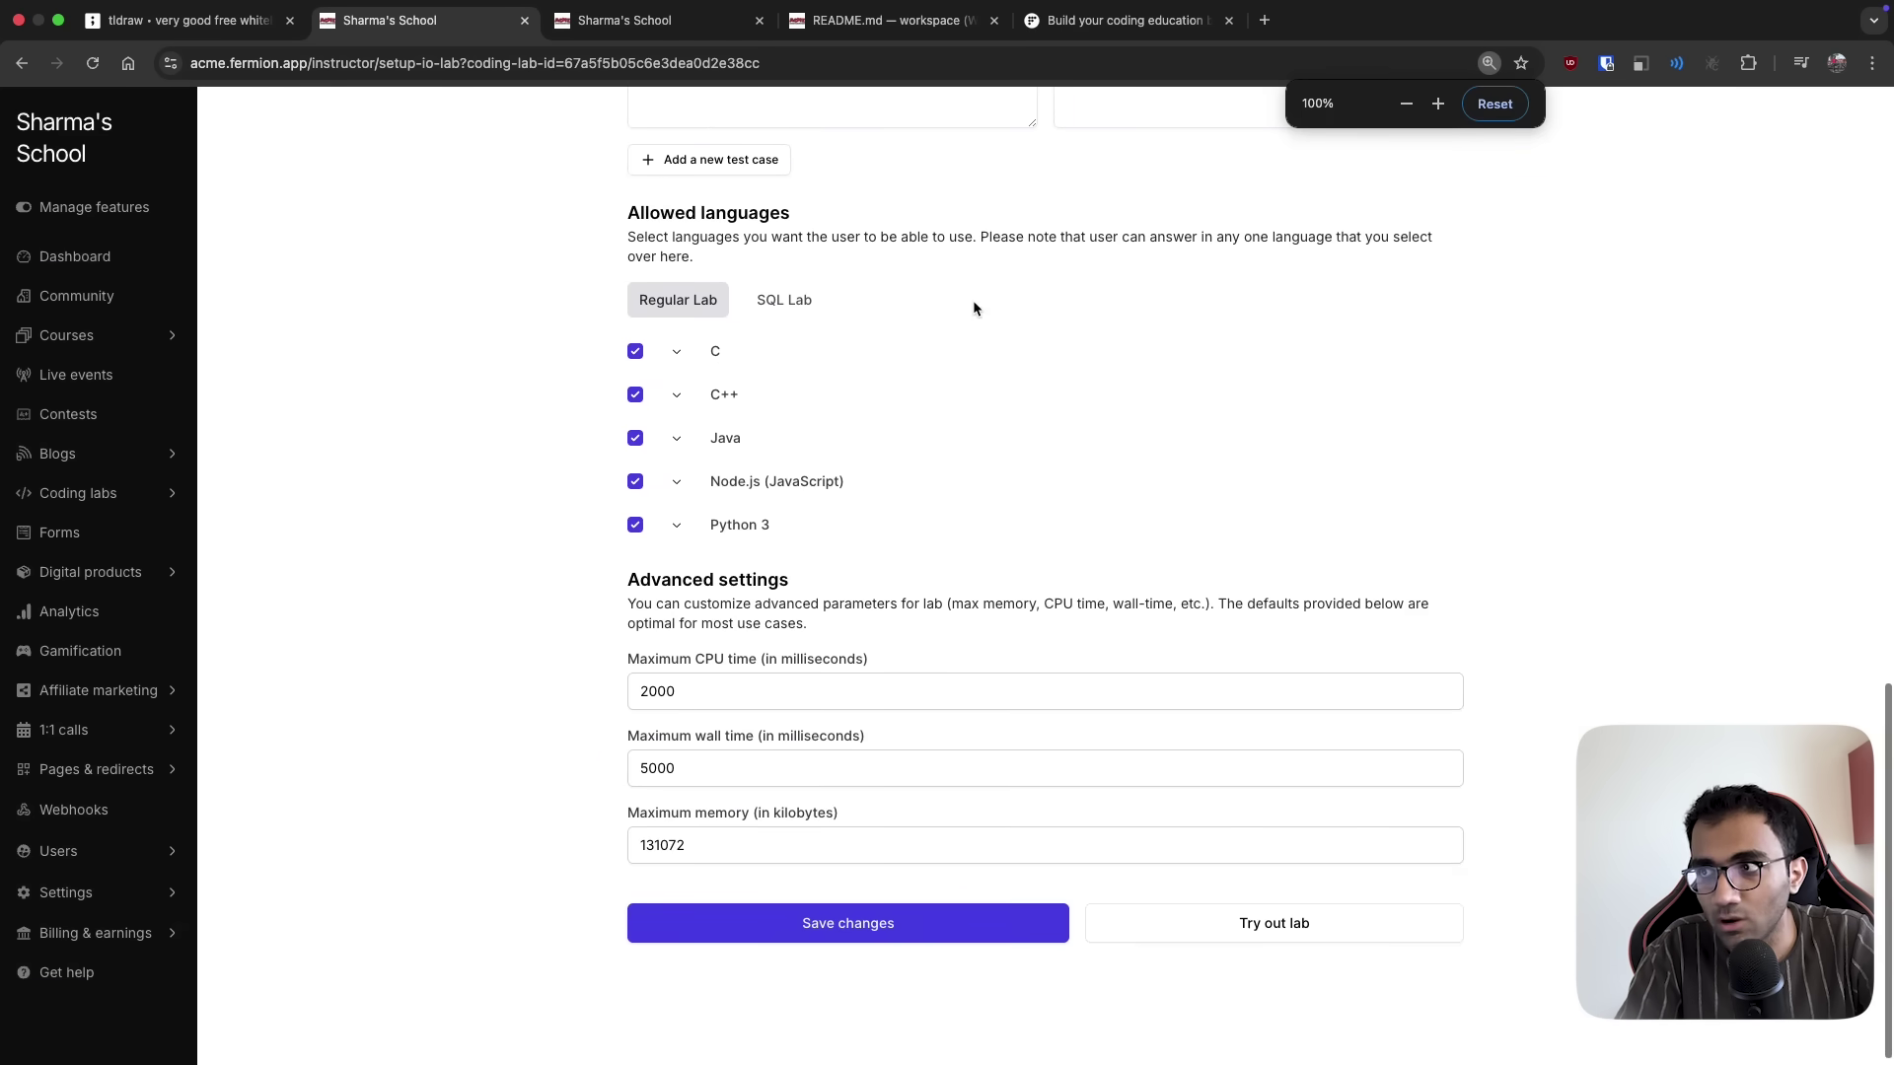
key("ctrl+shift+Tab")
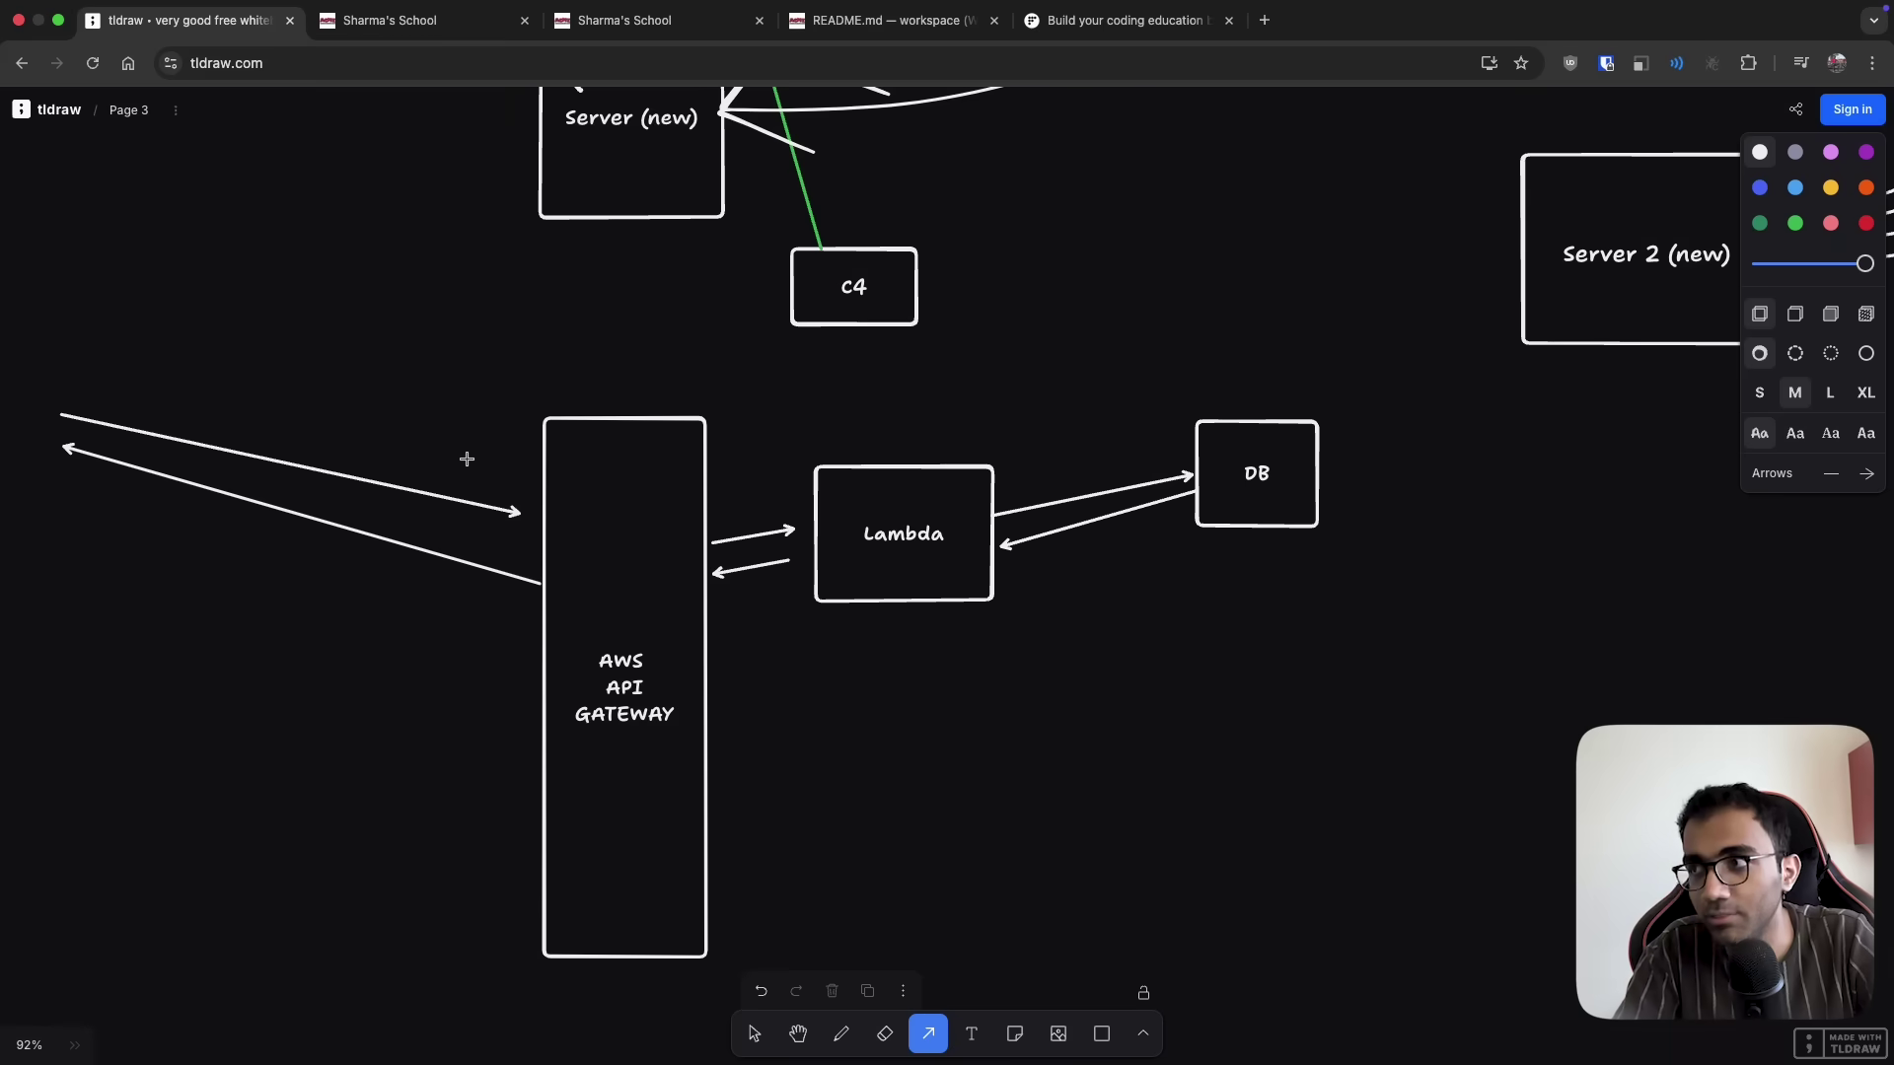
Highlight TCP in the WebSockets subtitle, then switch back to the Fermion lab tab
scroll(467, 458, "up", 10)
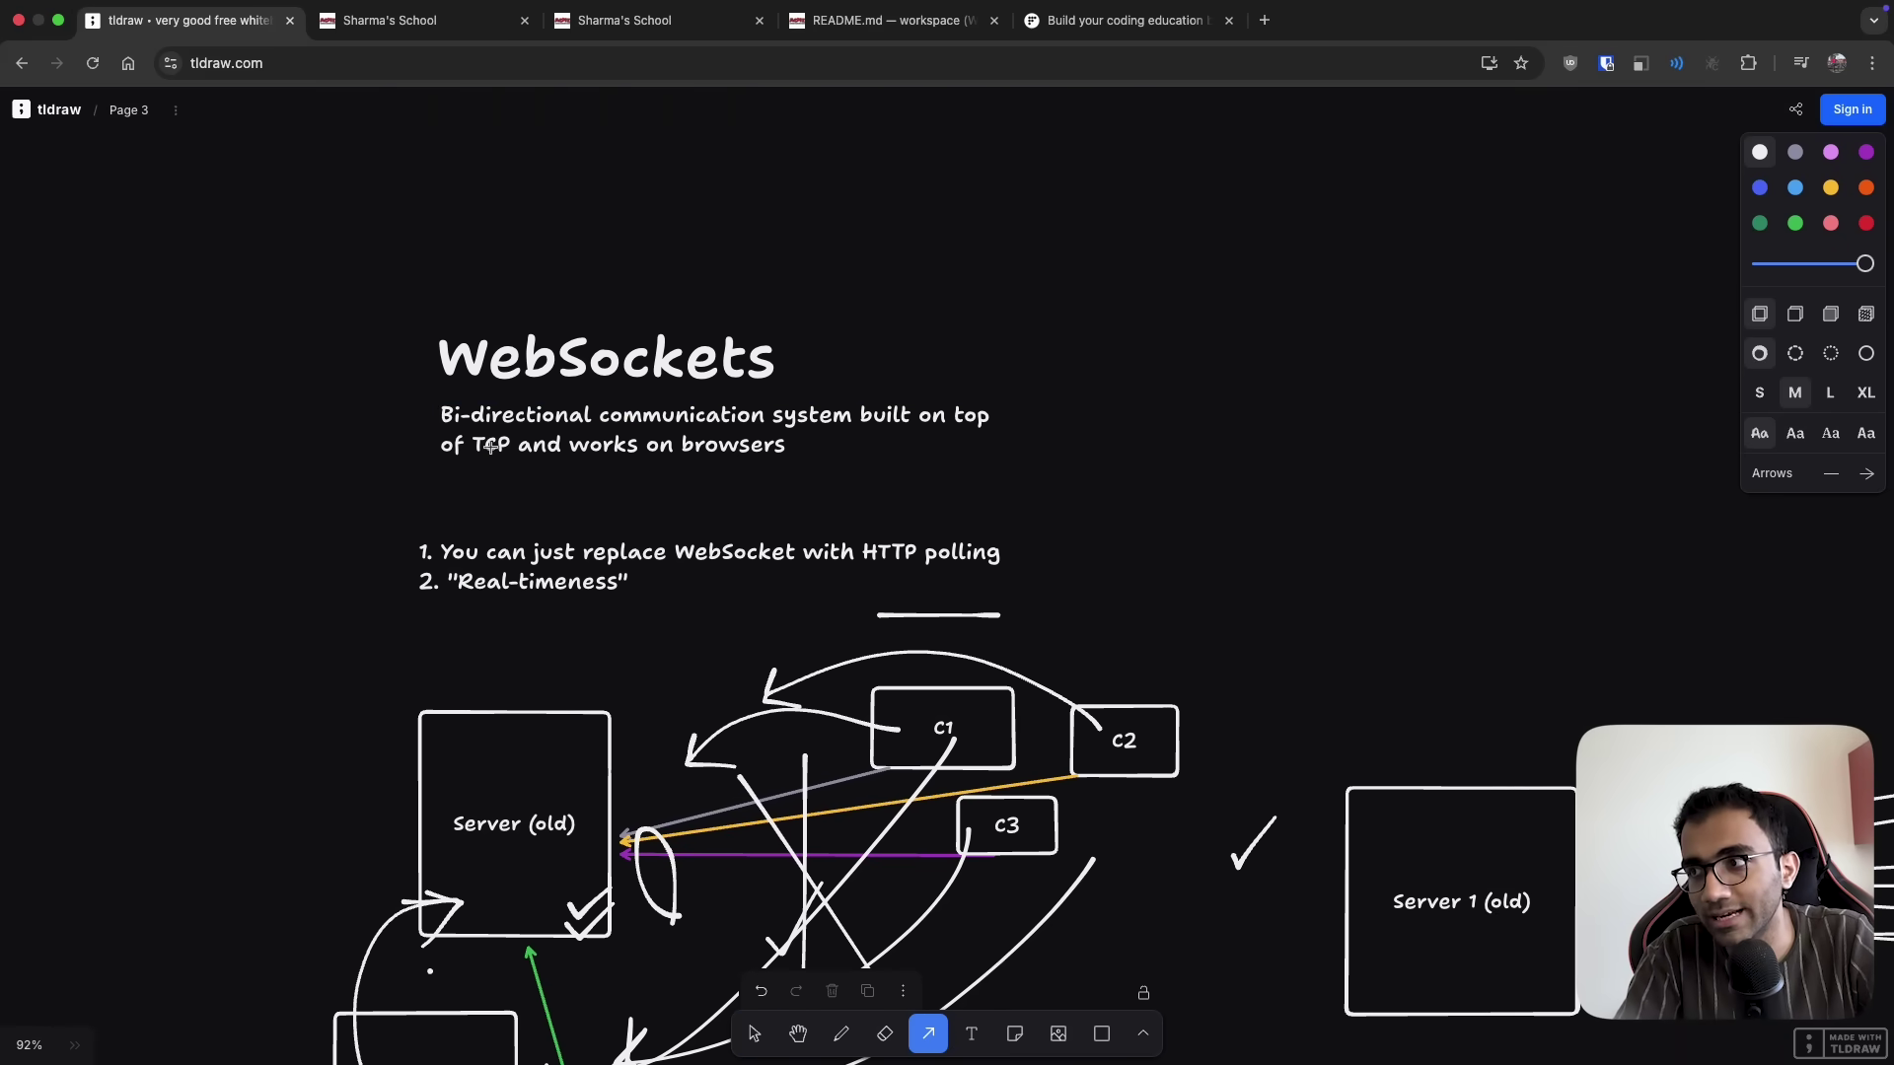
key("v")
left_click(490, 450)
double_click(492, 448)
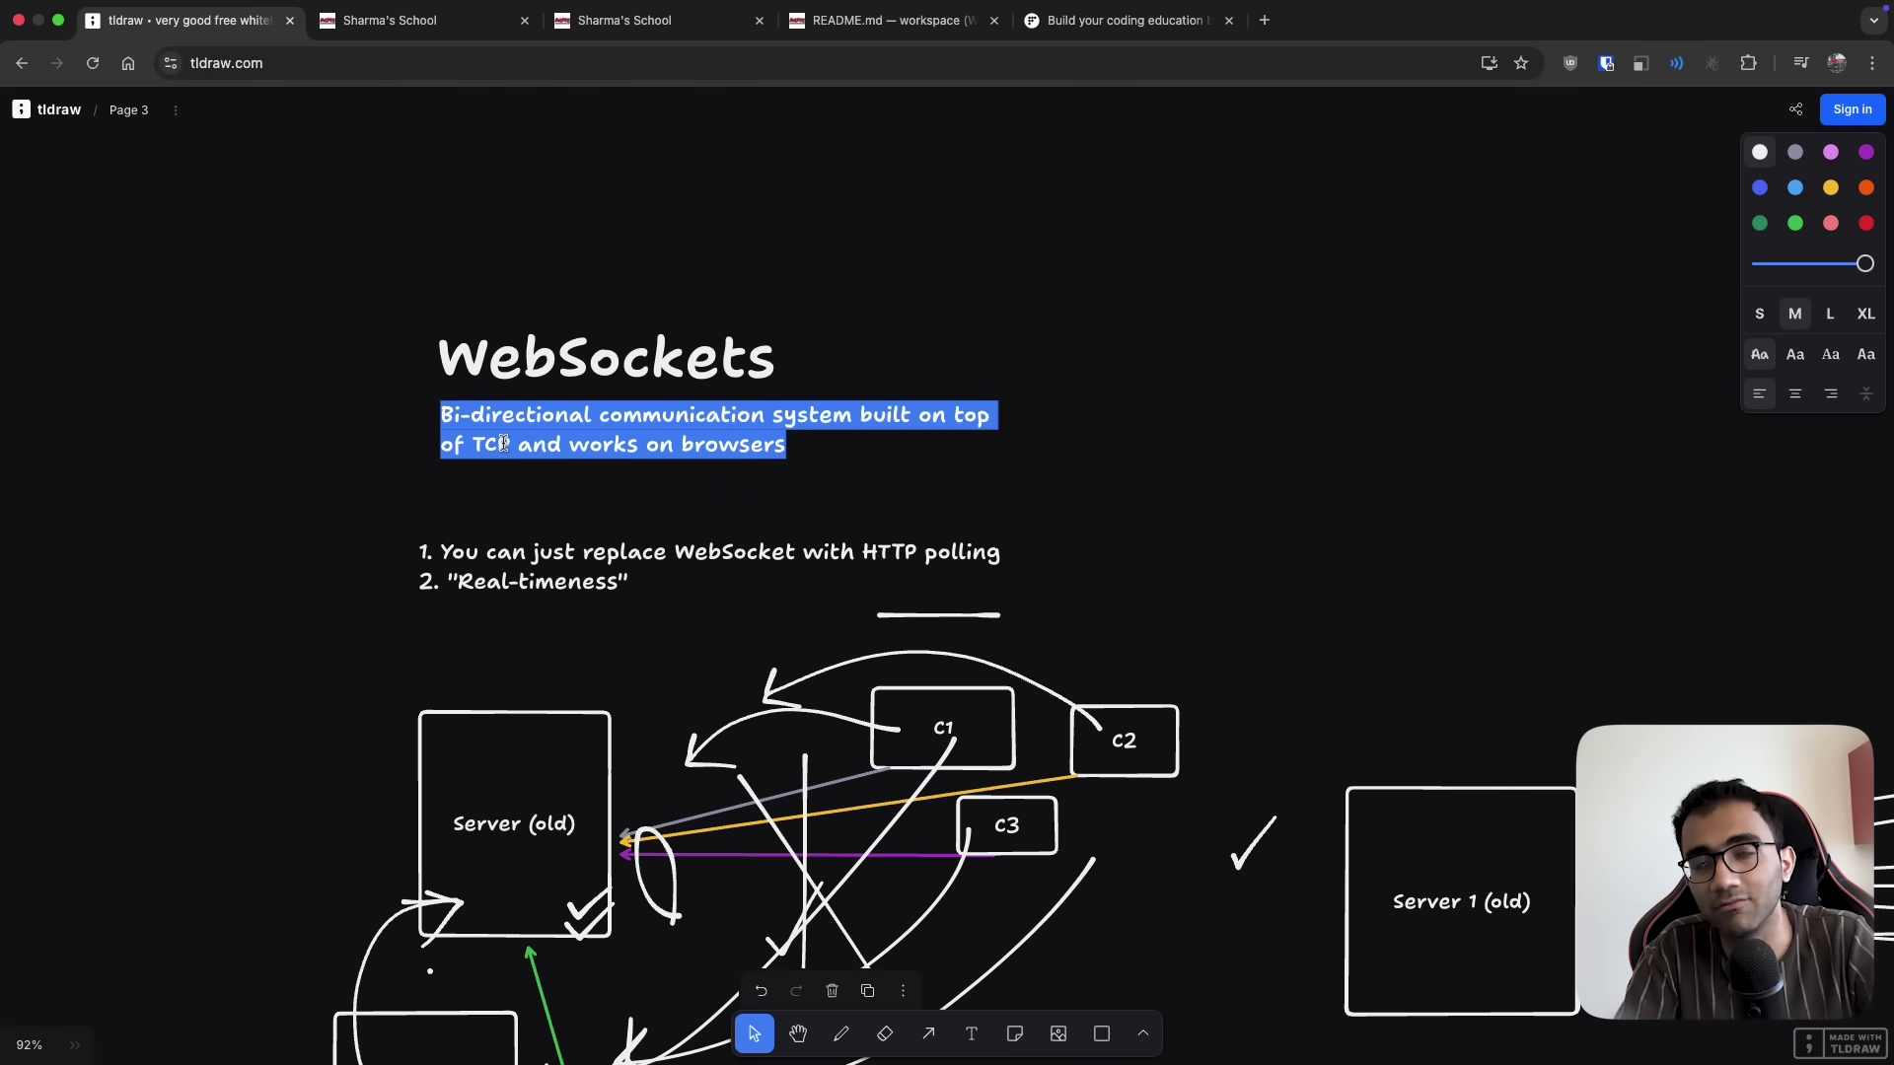
double_click(503, 443)
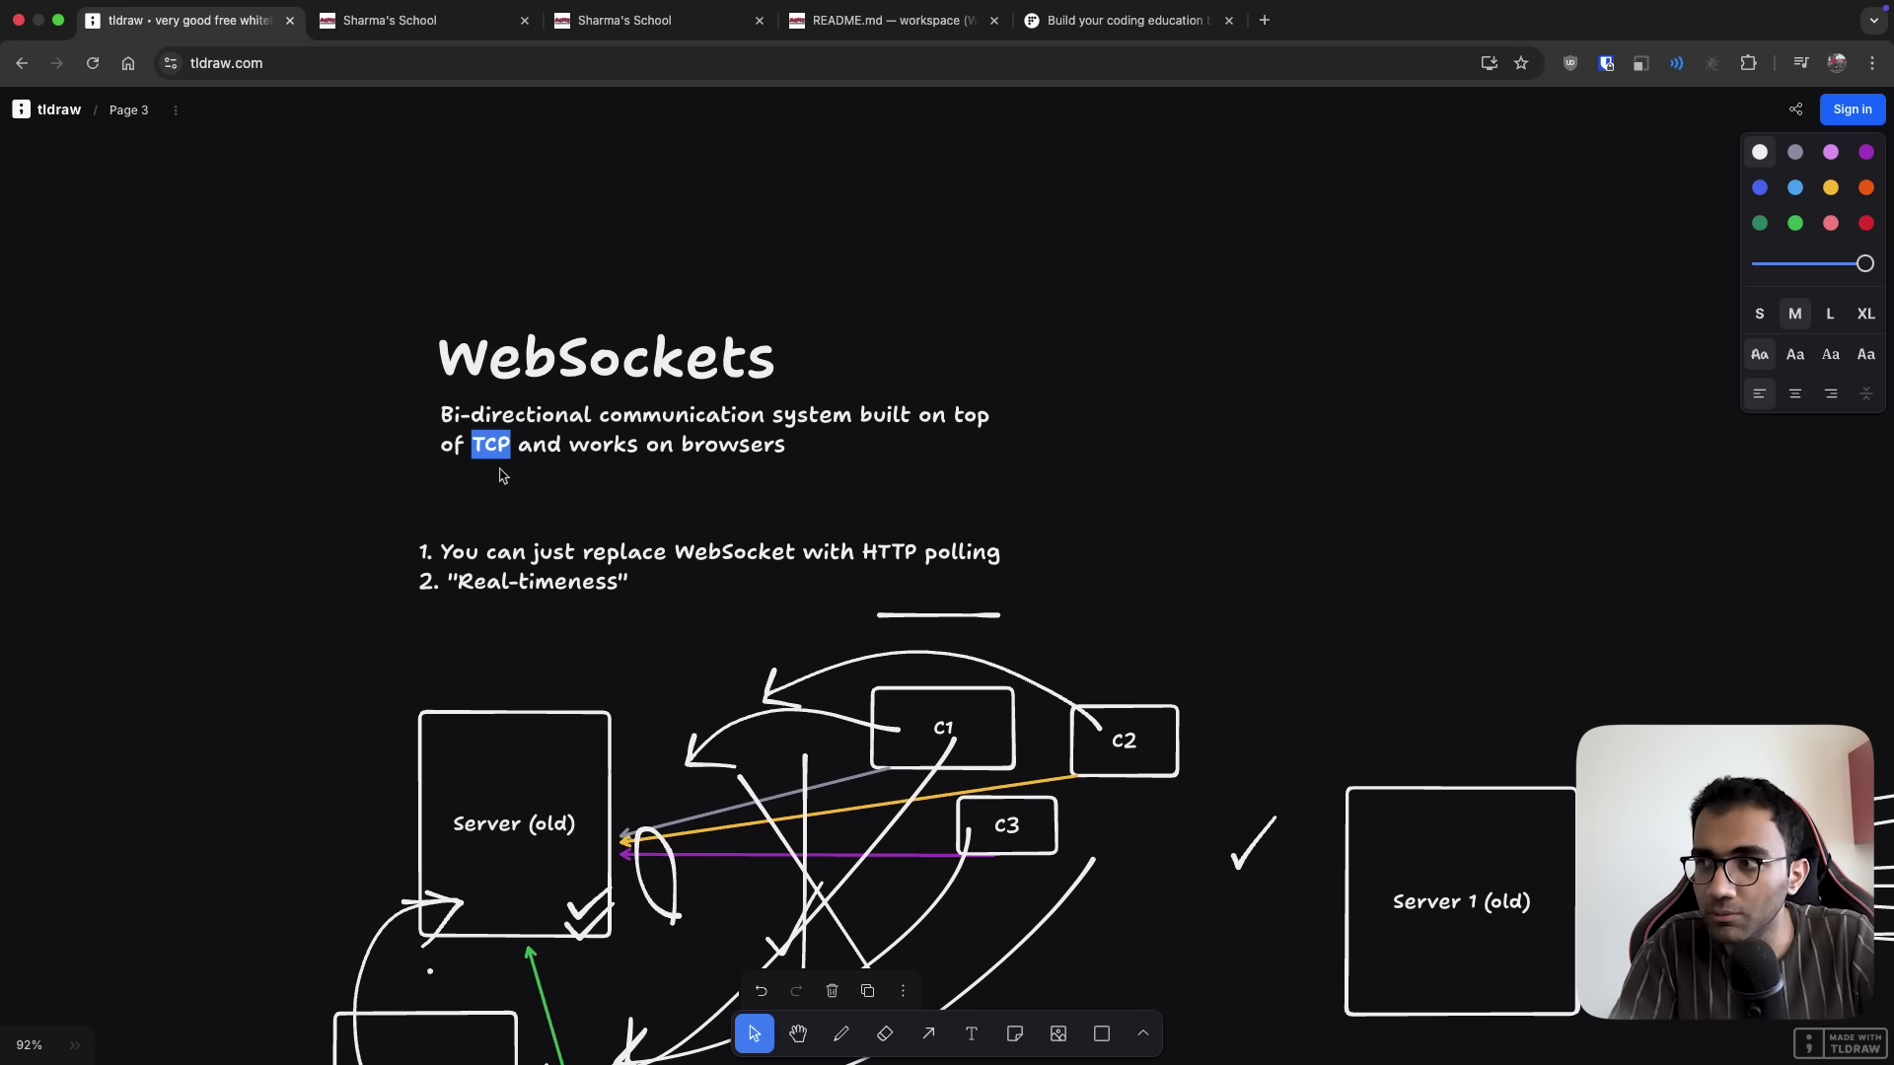
left_click(505, 481)
scroll(504, 484, "down", 10)
scroll(505, 493, "right", 5)
scroll(504, 498, "up", 3)
scroll(504, 498, "right", 5)
key("super+3")
Close the lab setup page, visit the README.md workspace terminal, and open the Sum of two numbers lab
key("super+2")
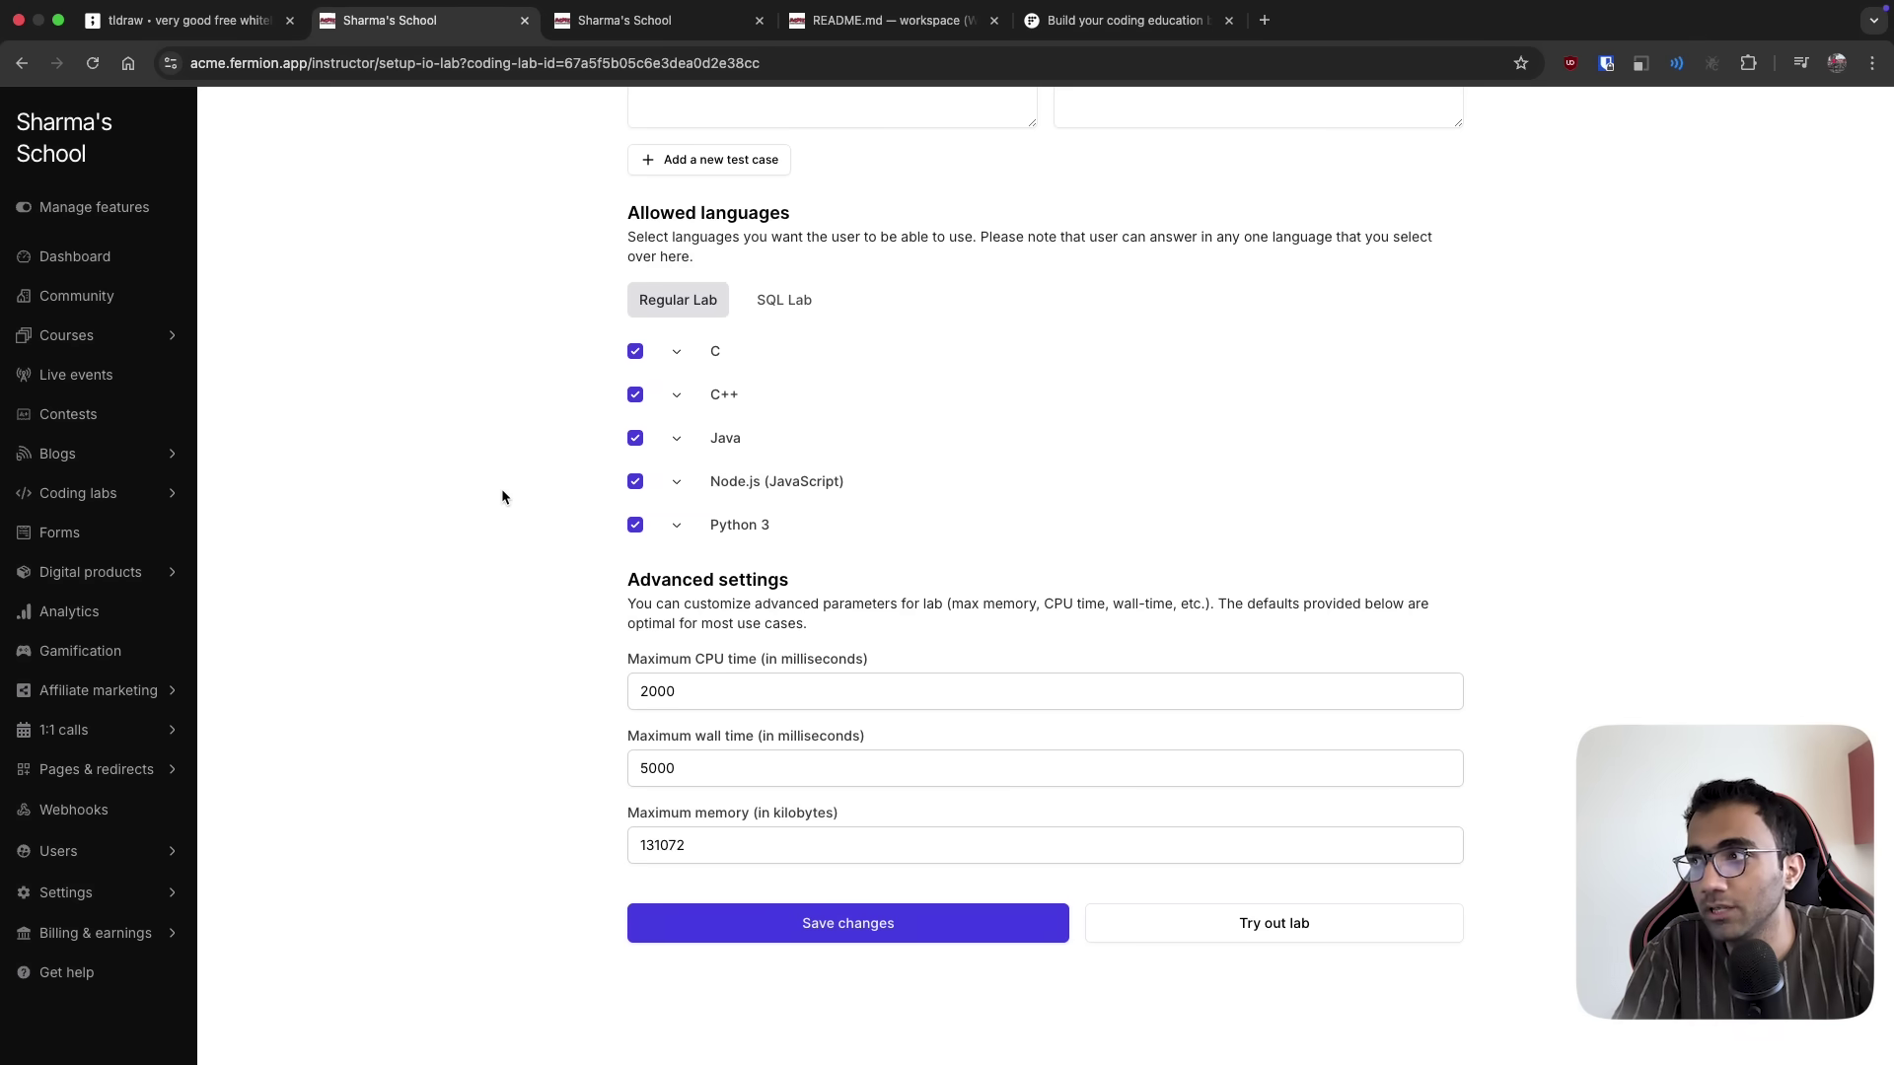
key("super+w")
key("super+3")
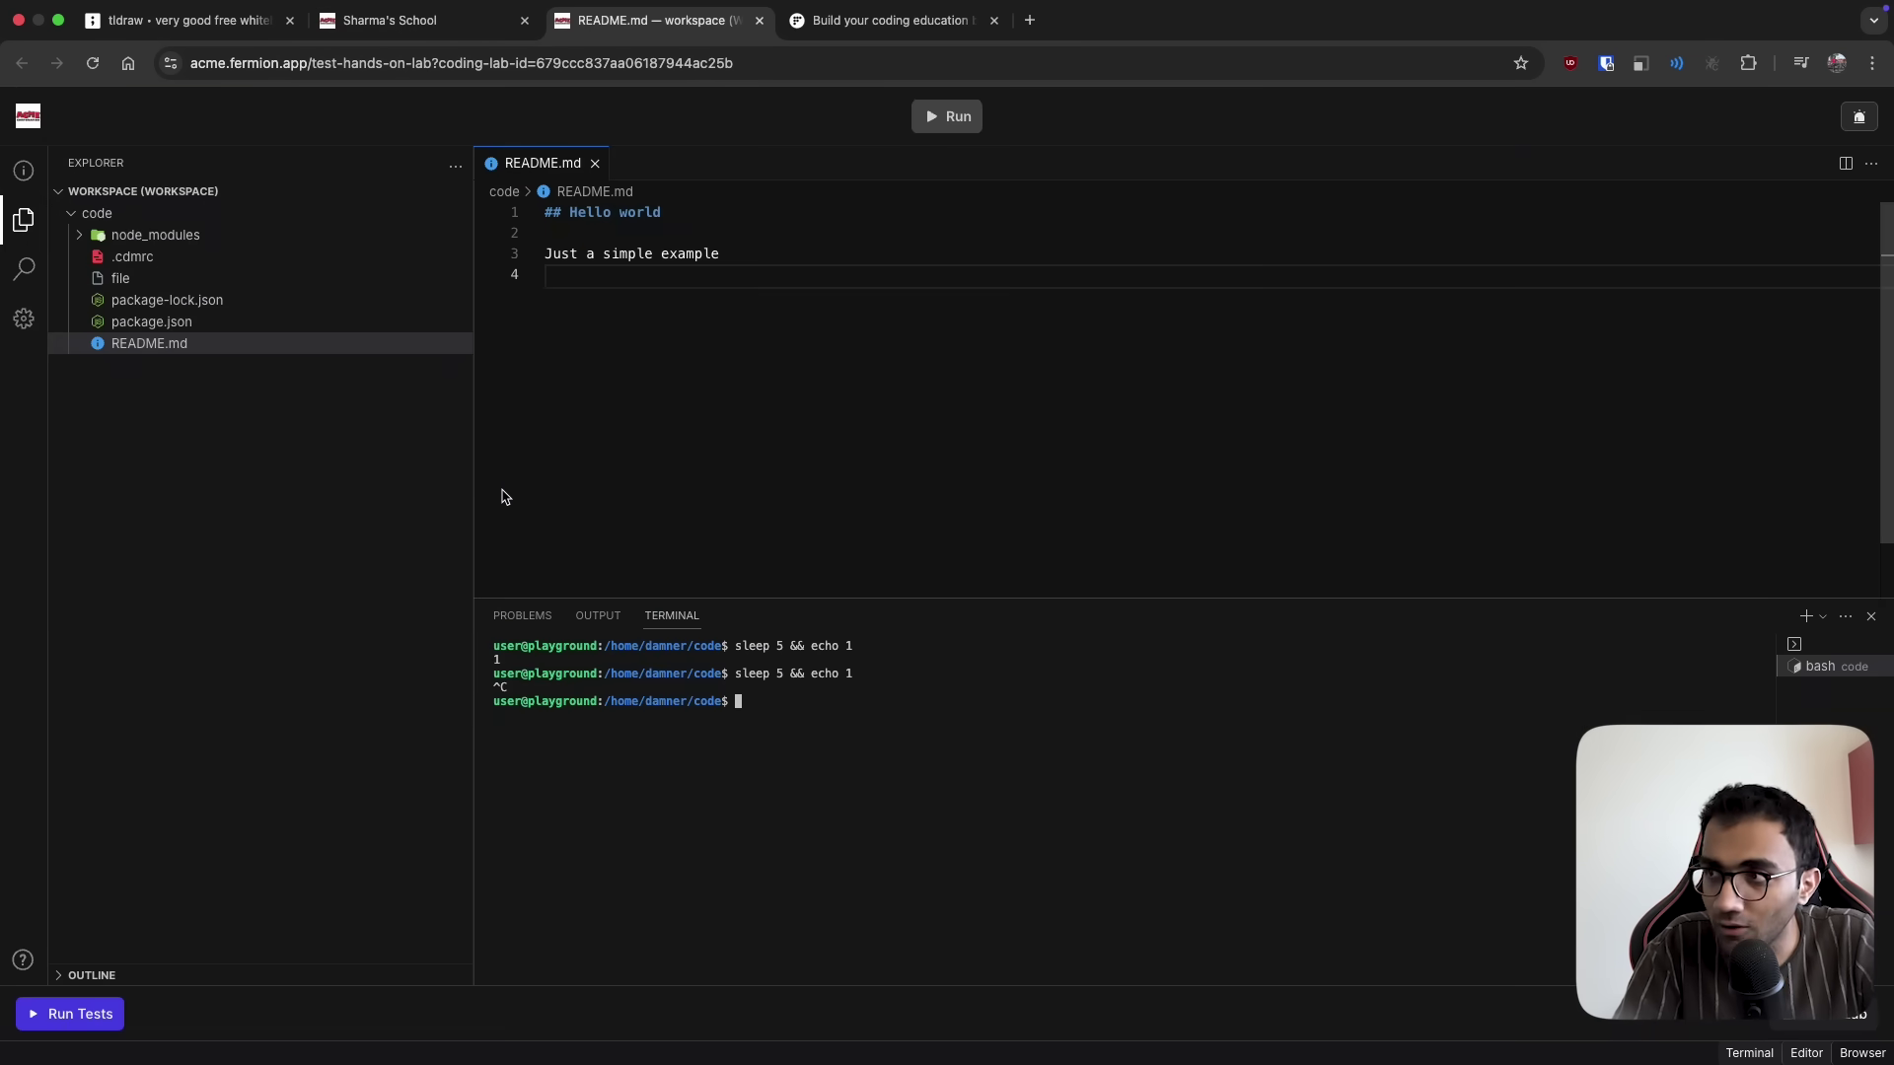
left_click(710, 492)
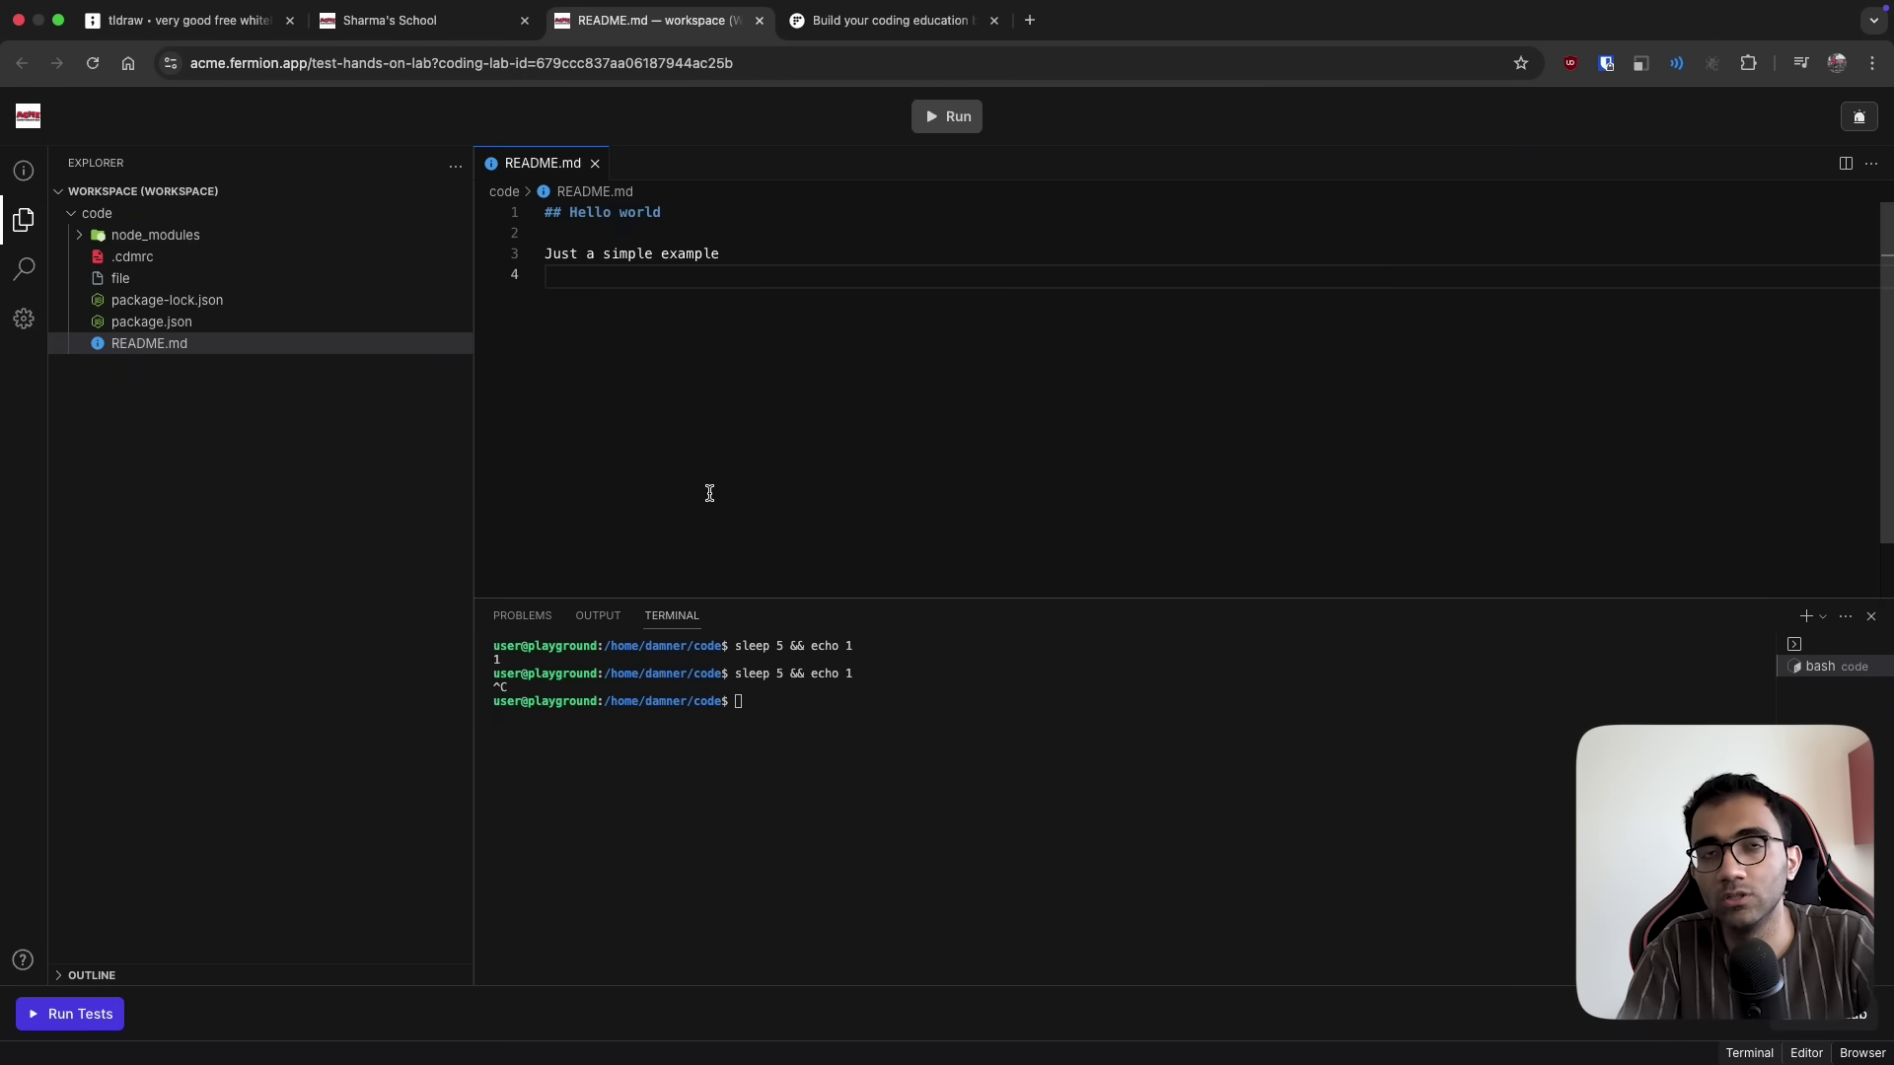
left_click(774, 681)
key("super+2")
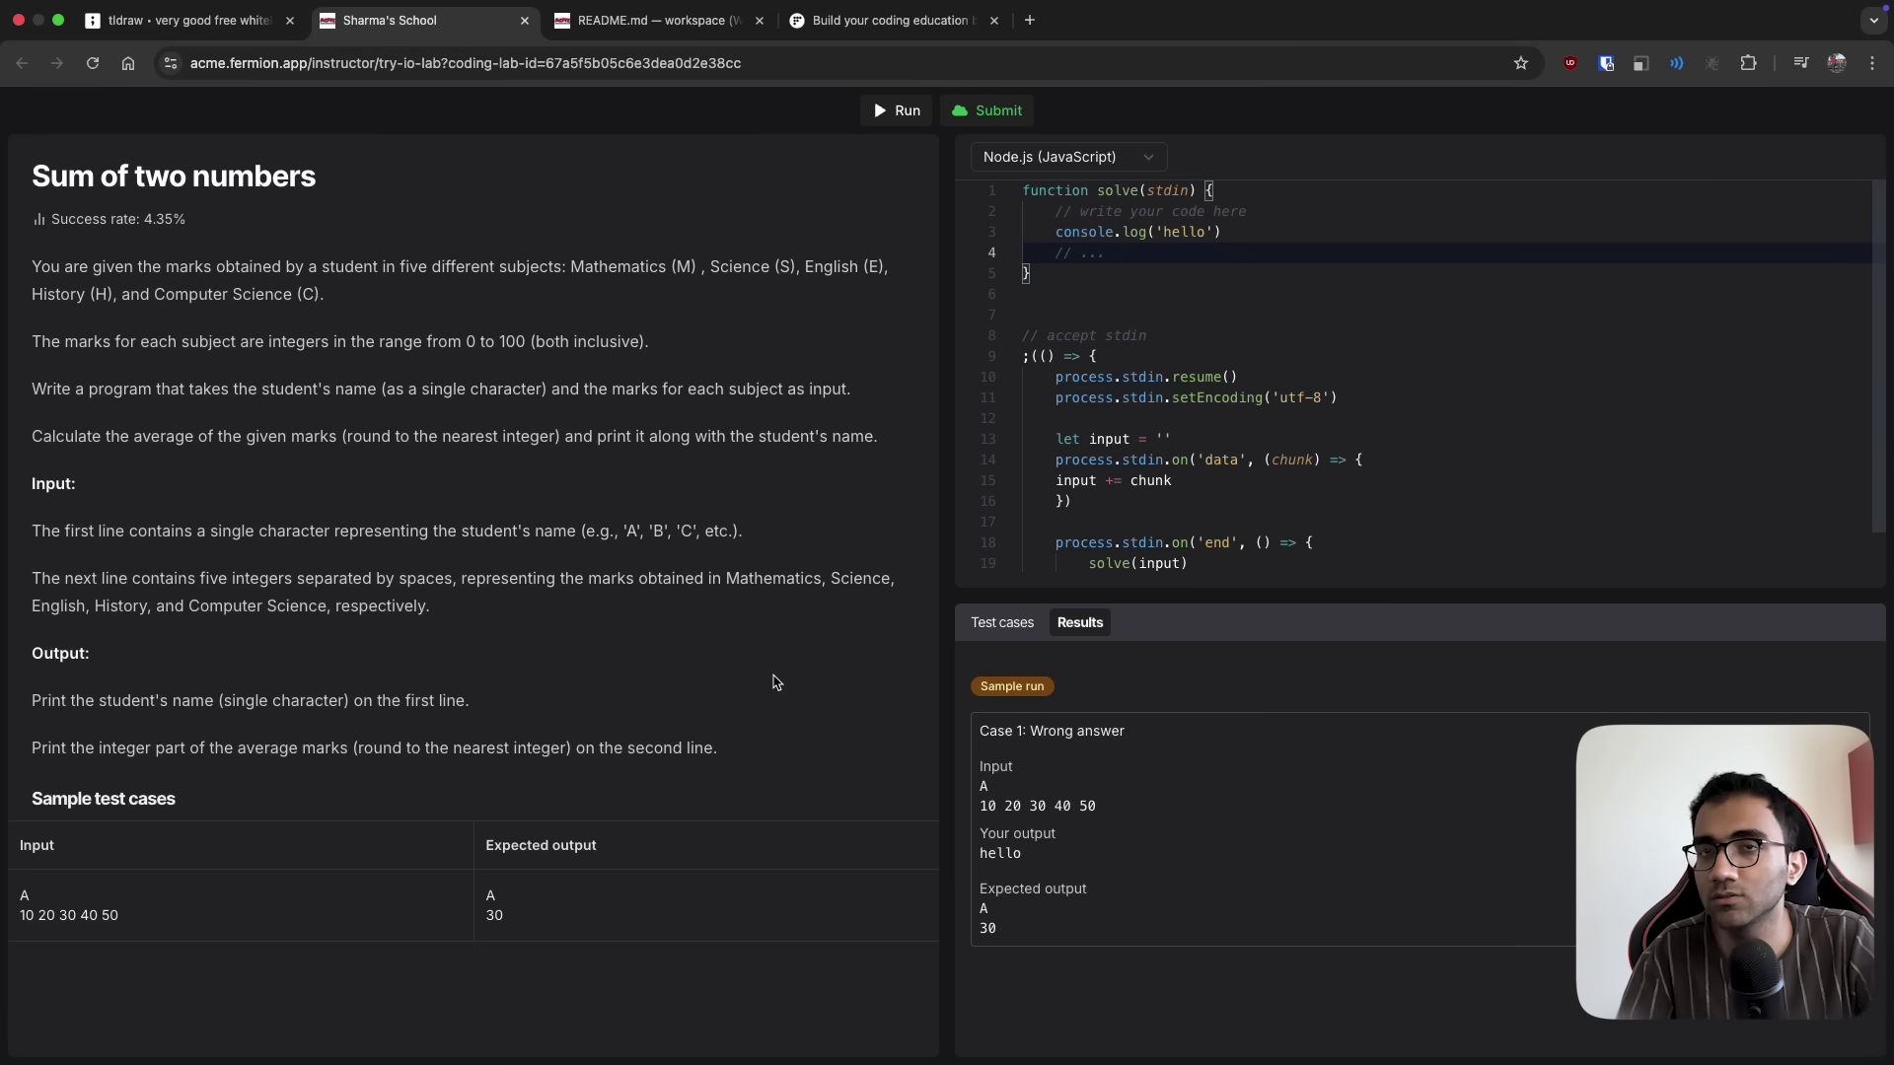
Run the Node.js 'hello' code again against the sample test case
left_click(900, 113)
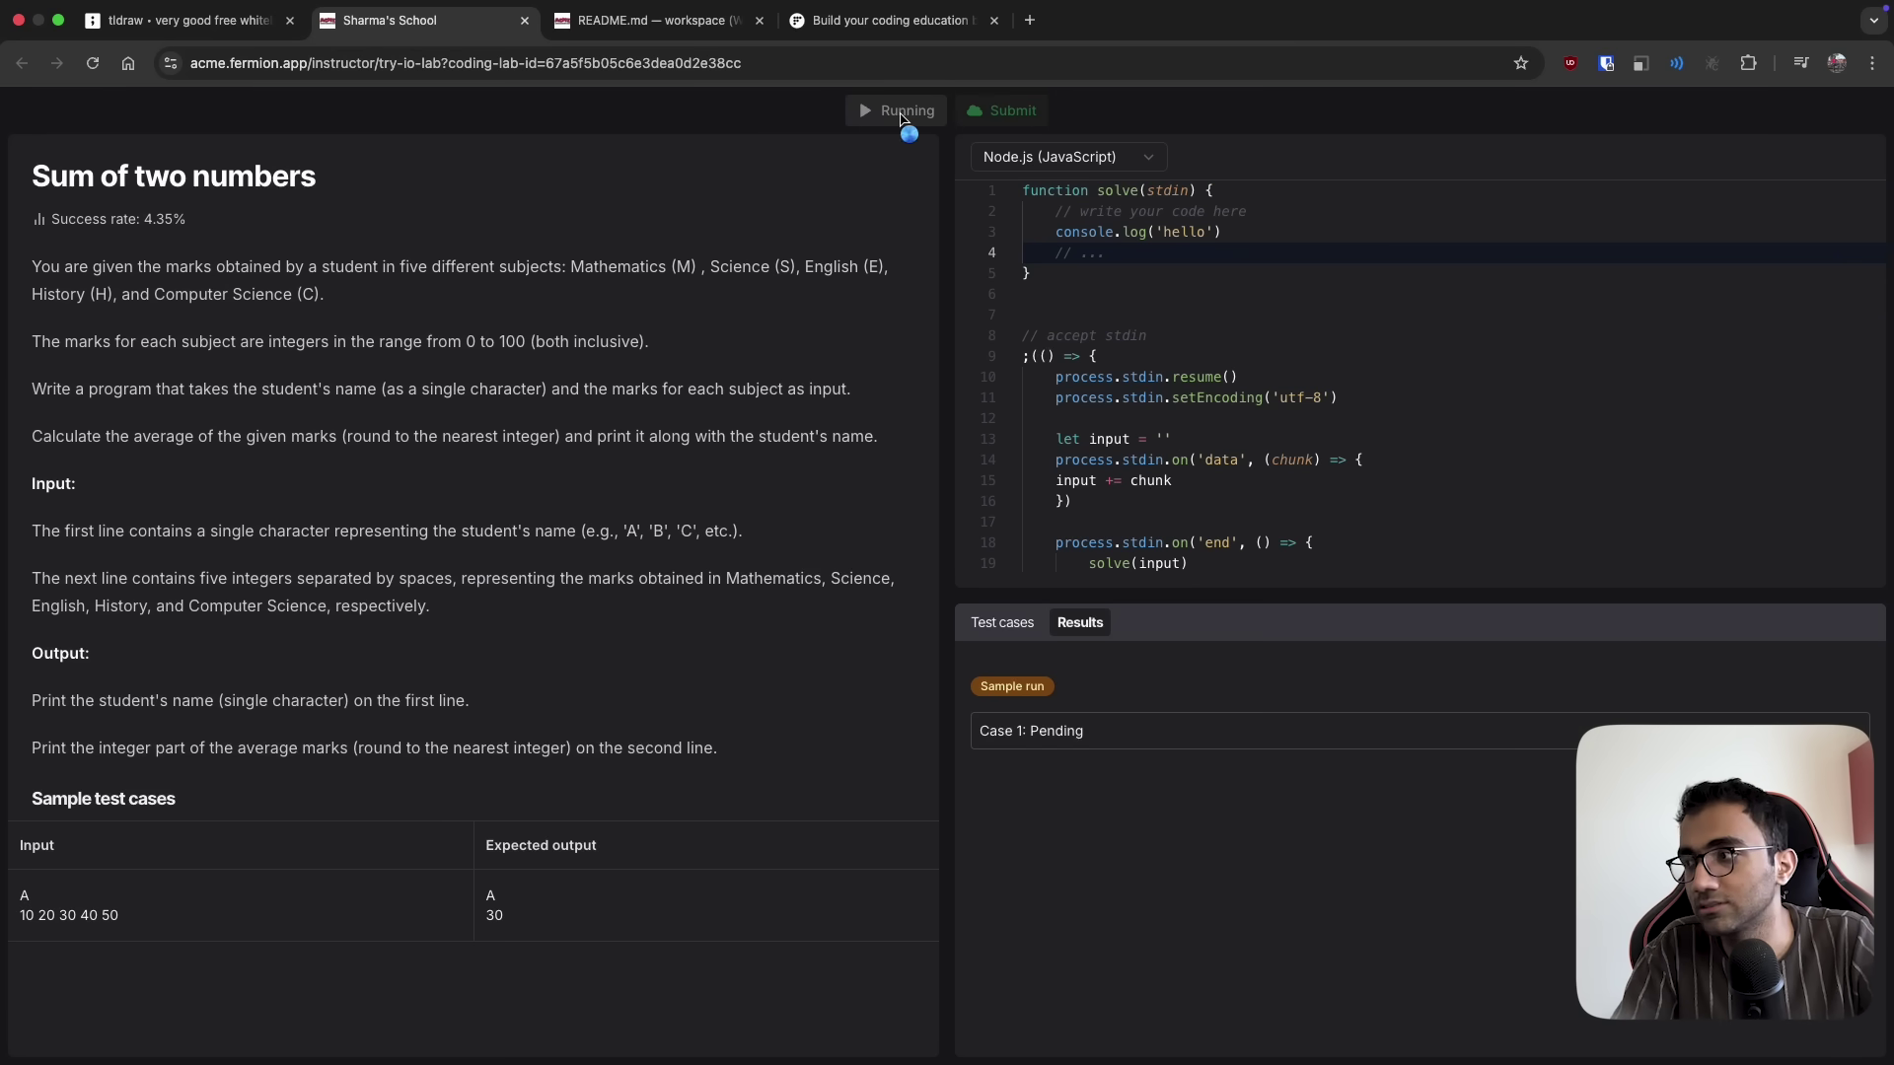